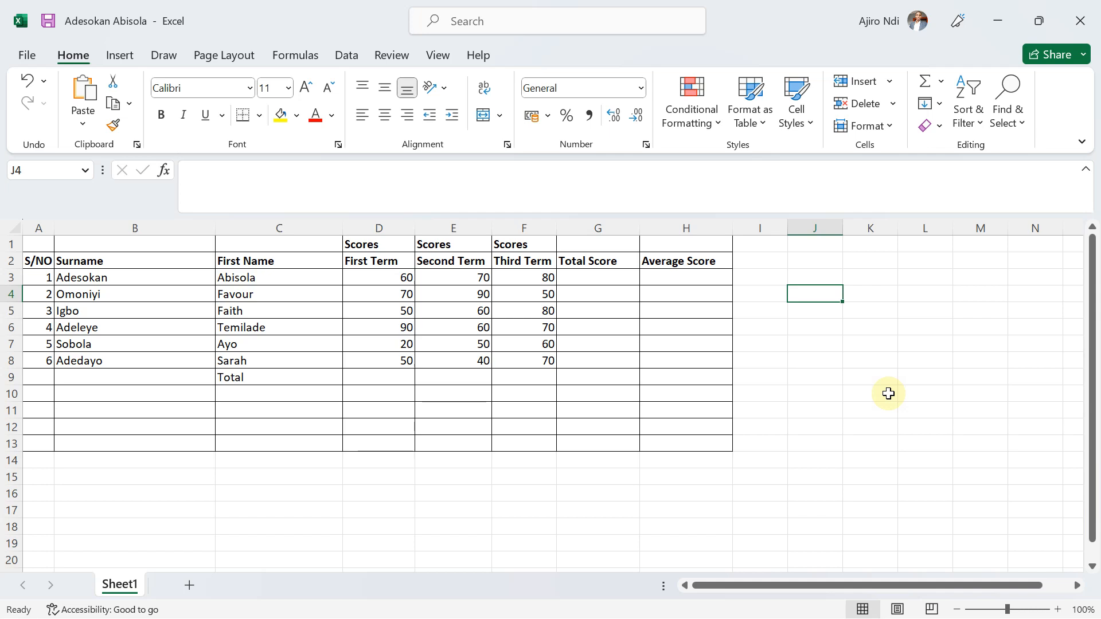
Add a new worksheet after Sheet1 and rename it Scores.
{"action": "left_click", "coordinate": [190, 585]}
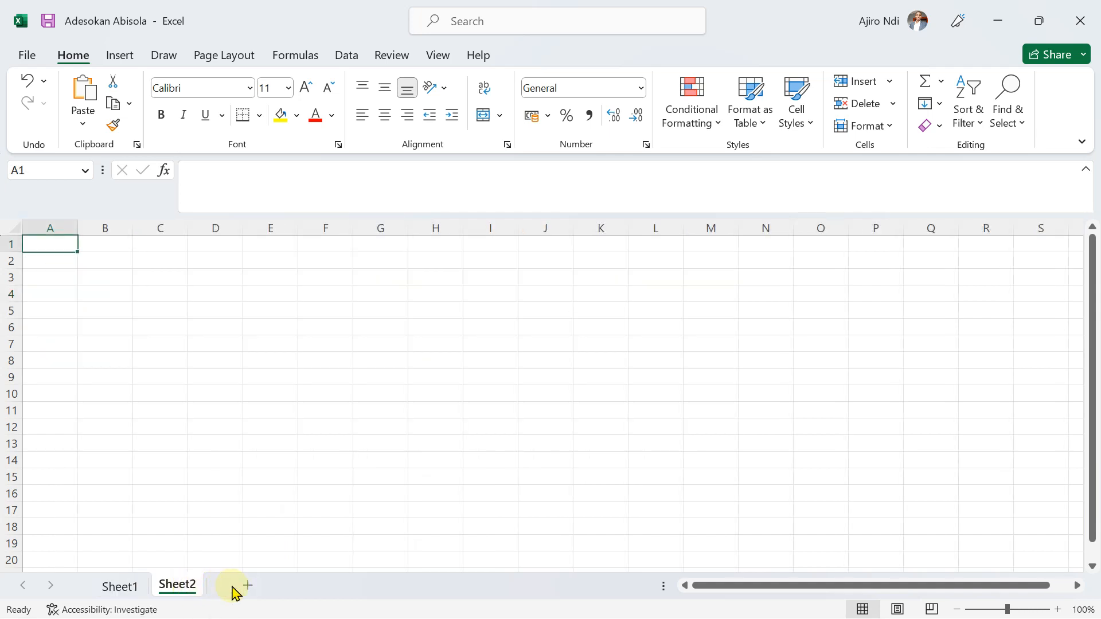
{"action": "right_click", "coordinate": [191, 585]}
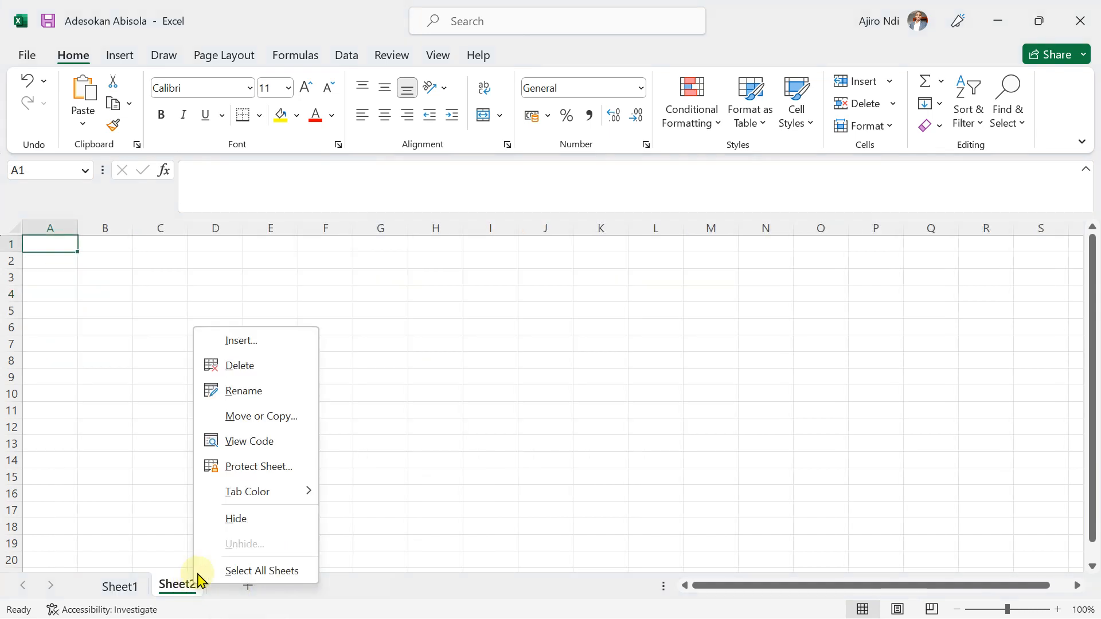
{"action": "left_click", "coordinate": [236, 386]}
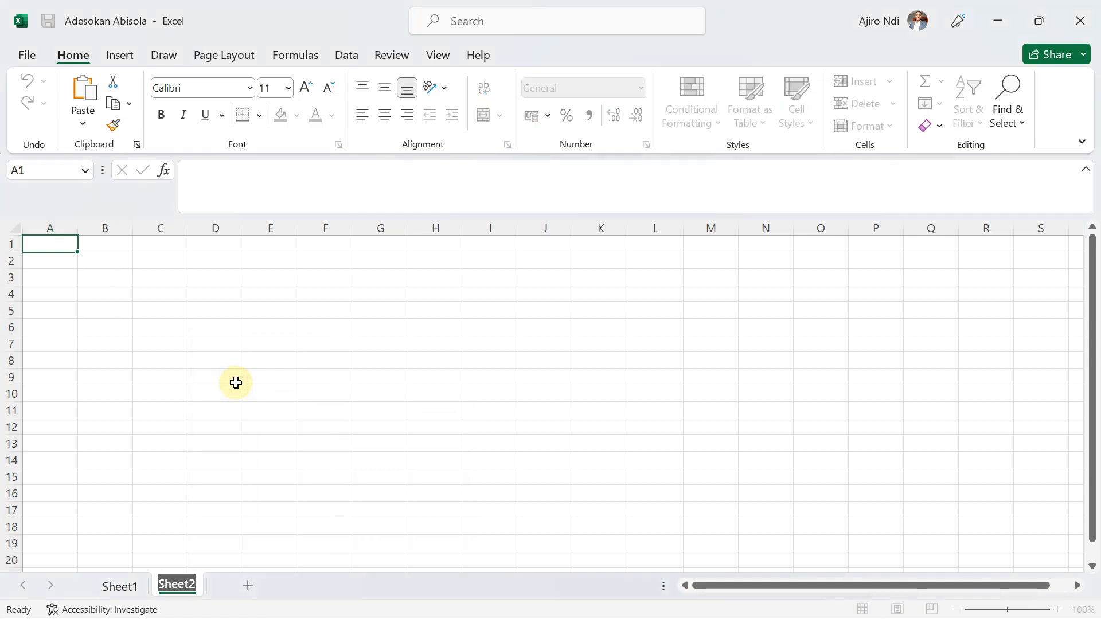
{"action": "left_click", "coordinate": [120, 589]}
{"action": "left_click", "coordinate": [177, 587]}
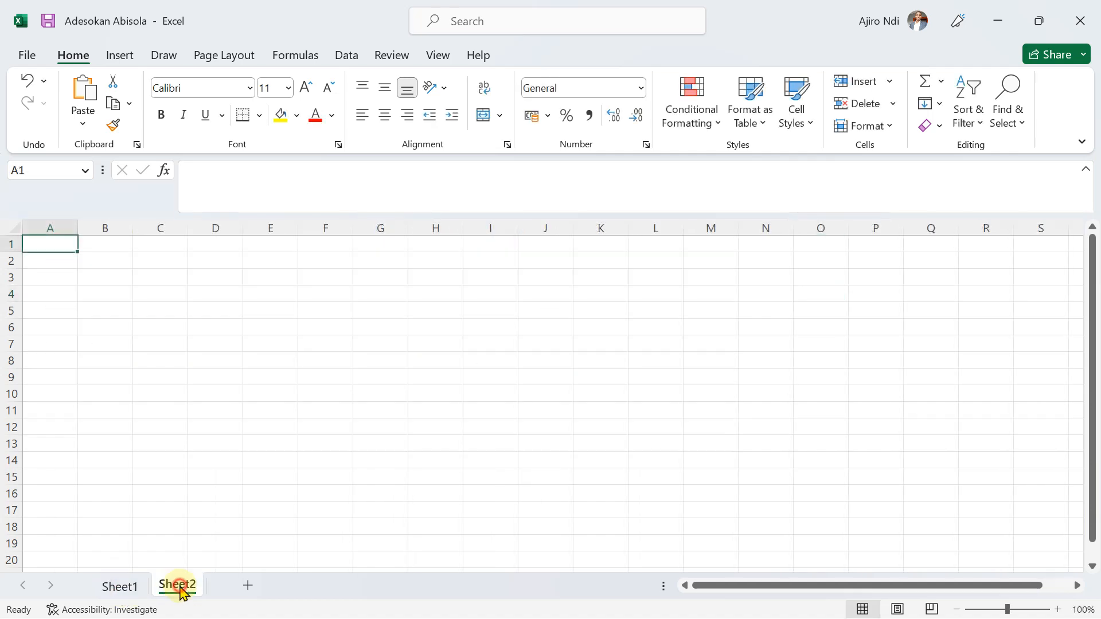
{"action": "right_click", "coordinate": [179, 587]}
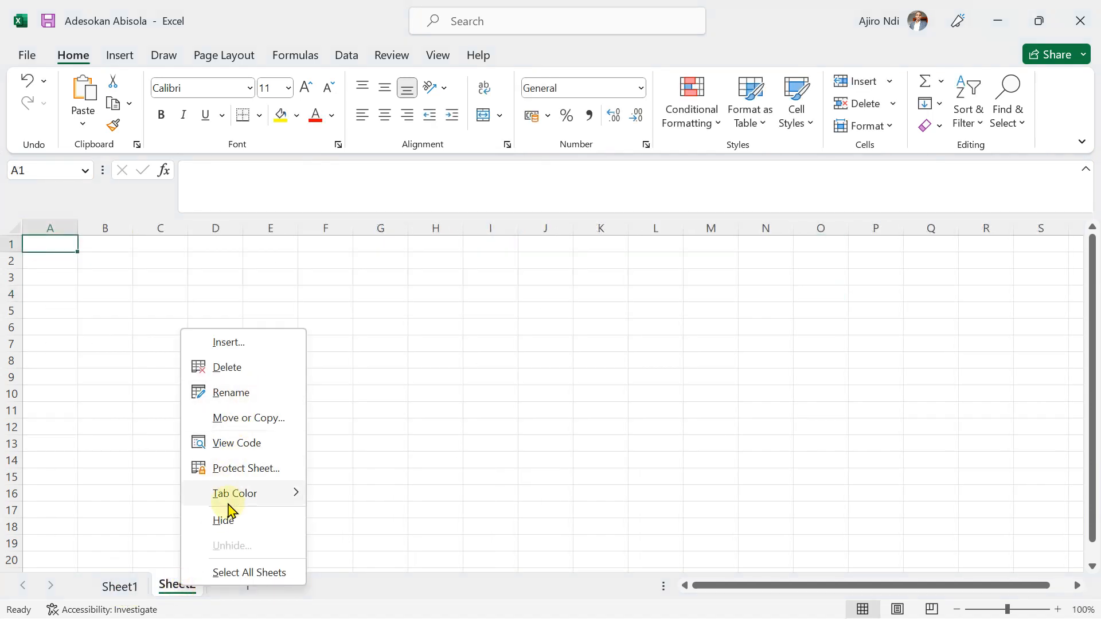
{"action": "left_click", "coordinate": [224, 394]}
{"action": "type", "text": "S"}
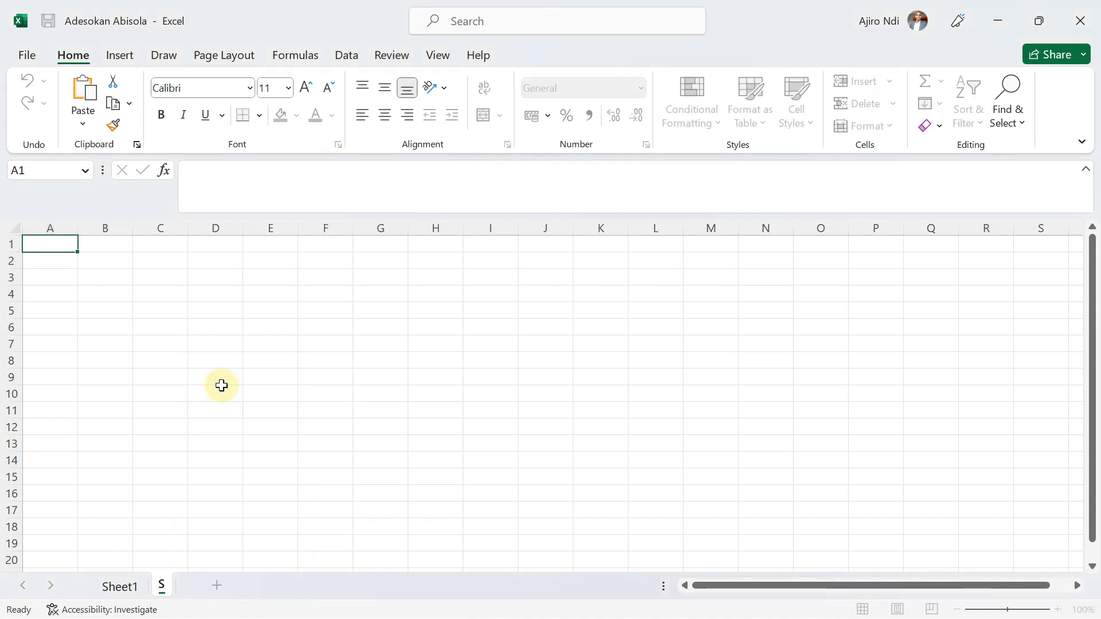
{"action": "type", "text": "cores"}
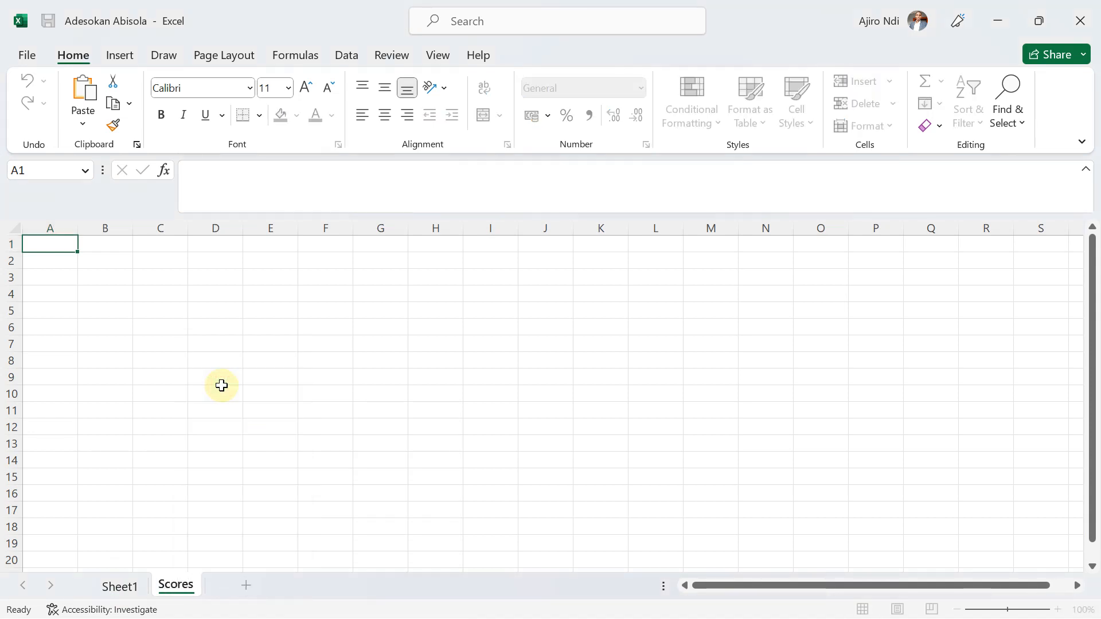
{"action": "key", "text": "Return"}
Set the Scores sheet's tab color to the darkest orange theme shade.
{"action": "right_click", "coordinate": [177, 586]}
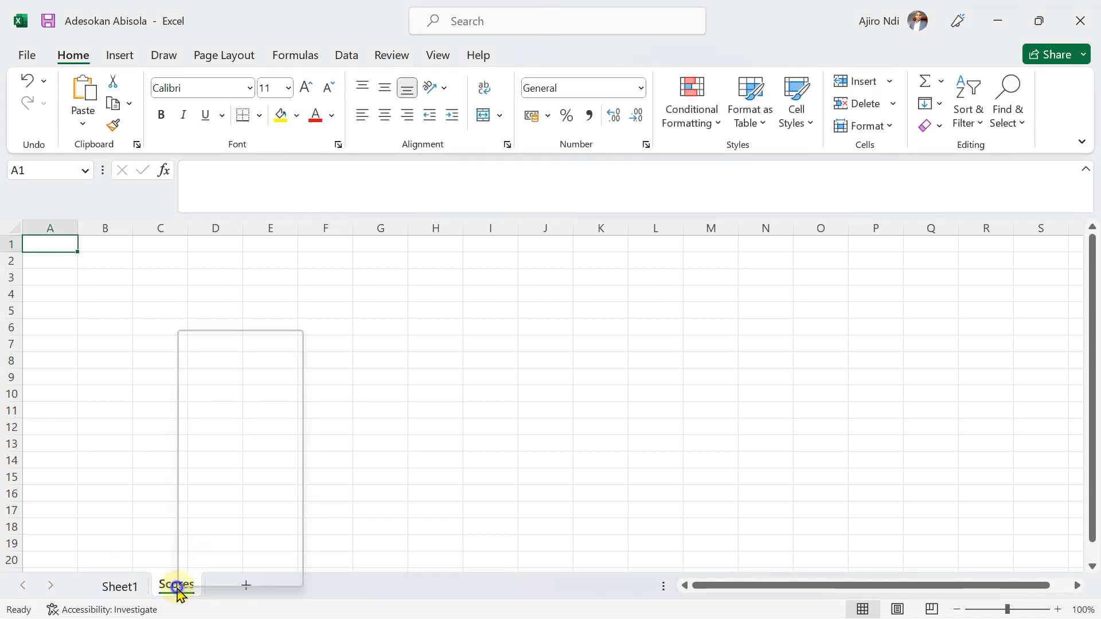
{"action": "mouse_move", "coordinate": [236, 496]}
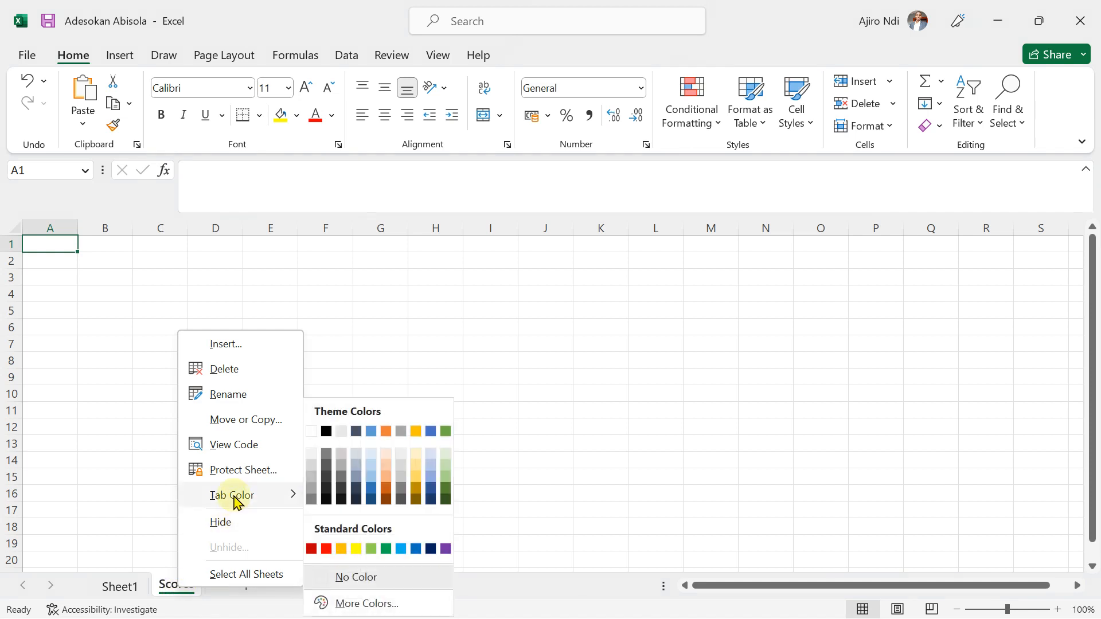
{"action": "left_click", "coordinate": [386, 500]}
Copy the score table in A1:H9 of Sheet1 and switch to the Scores sheet.
{"action": "left_click", "coordinate": [118, 586]}
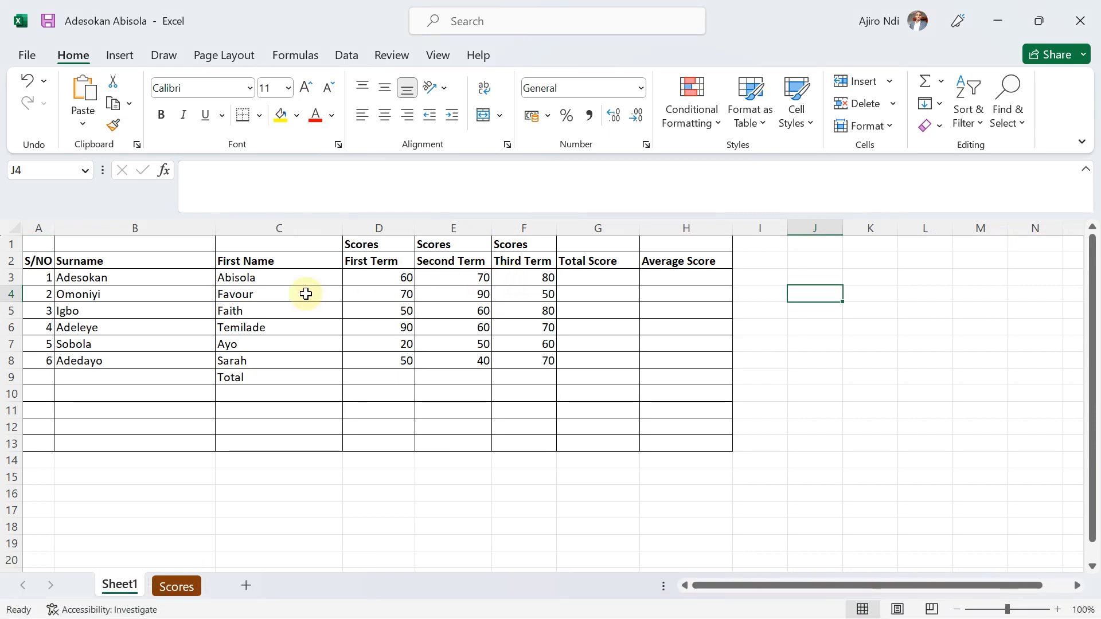
{"action": "left_click_drag", "start_coordinate": [45, 247], "coordinate": [682, 372]}
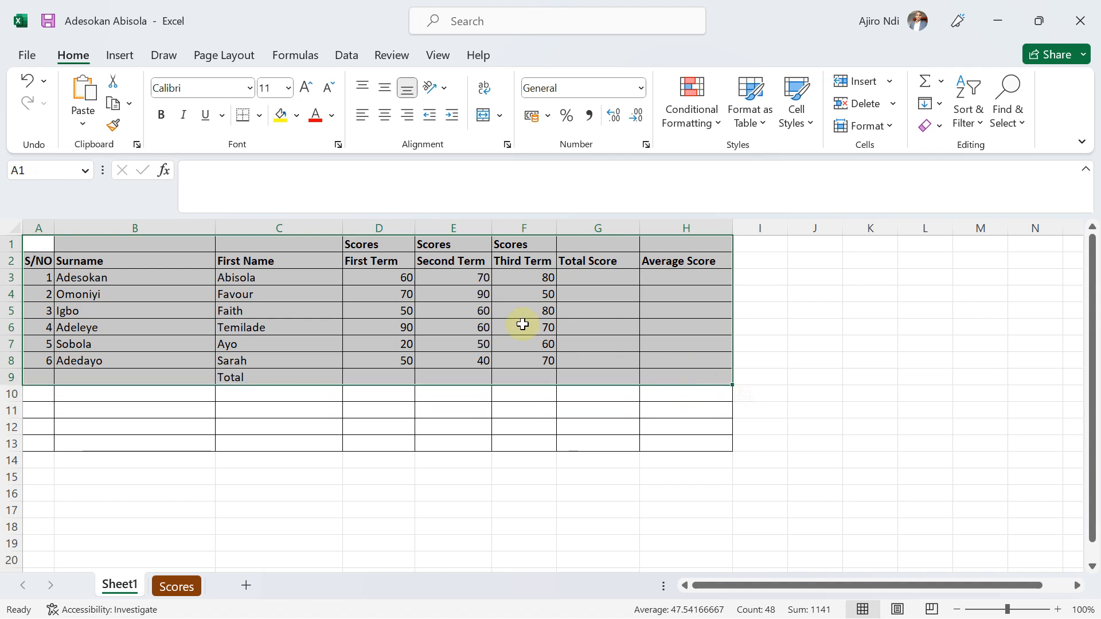
{"action": "key", "text": "ctrl+c"}
{"action": "left_click", "coordinate": [179, 586]}
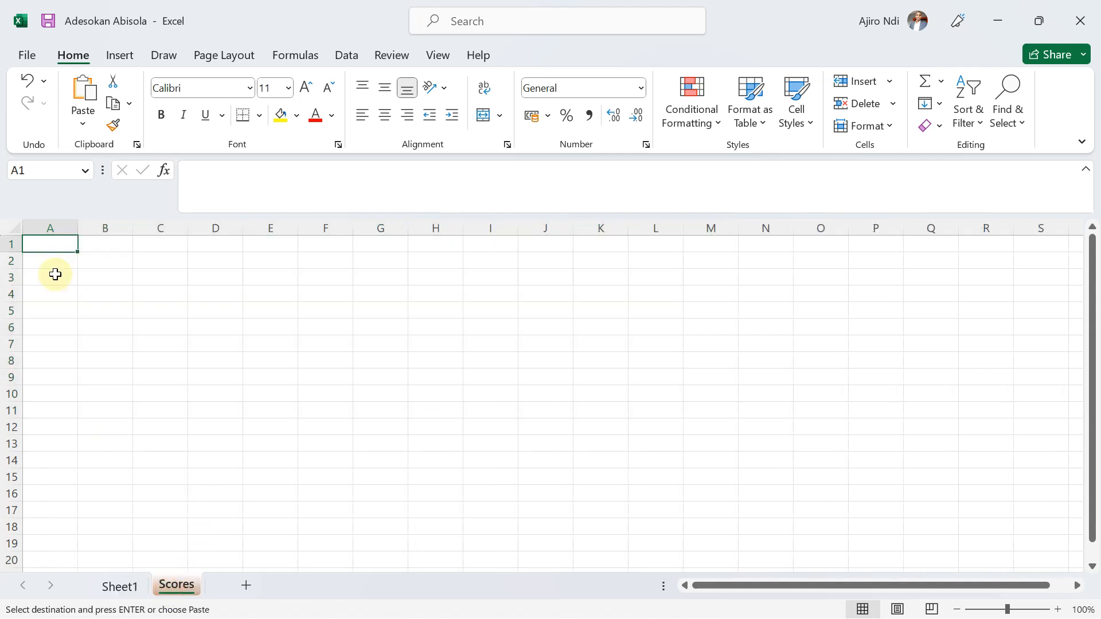
Try pasting the copied table as values only at cell A1 and undo the paste.
{"action": "right_click", "coordinate": [42, 247]}
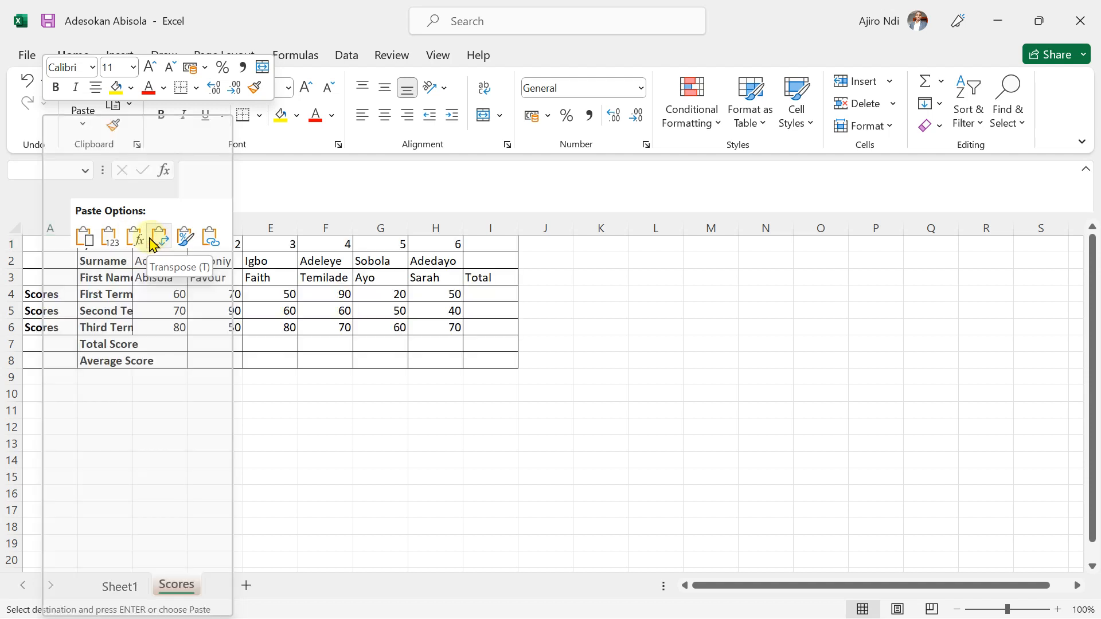
{"action": "left_click", "coordinate": [113, 240]}
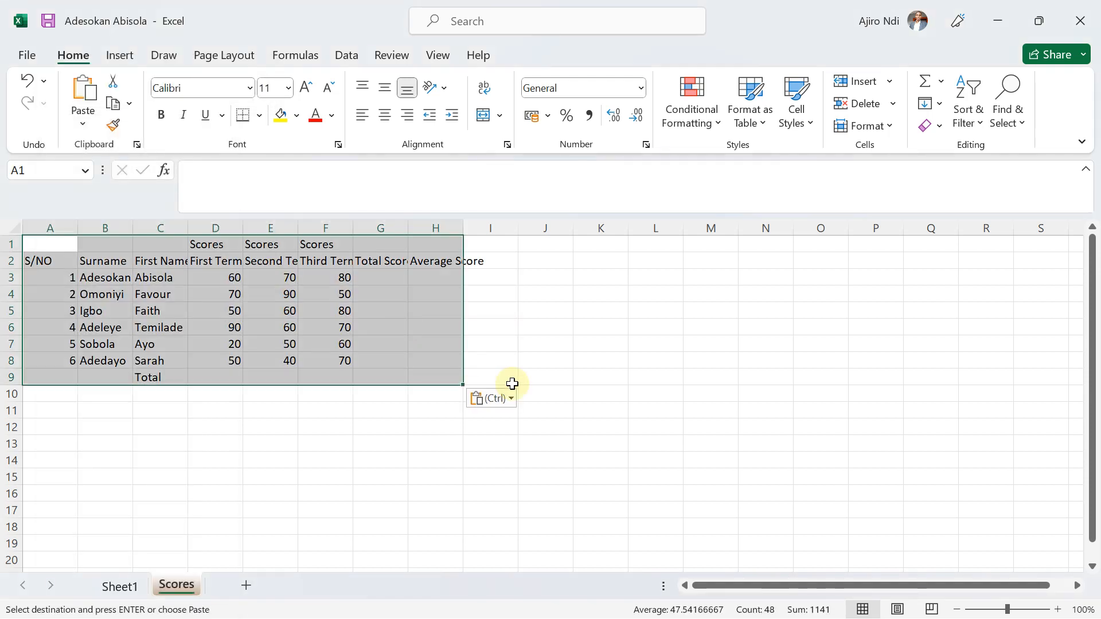
{"action": "left_click", "coordinate": [619, 342]}
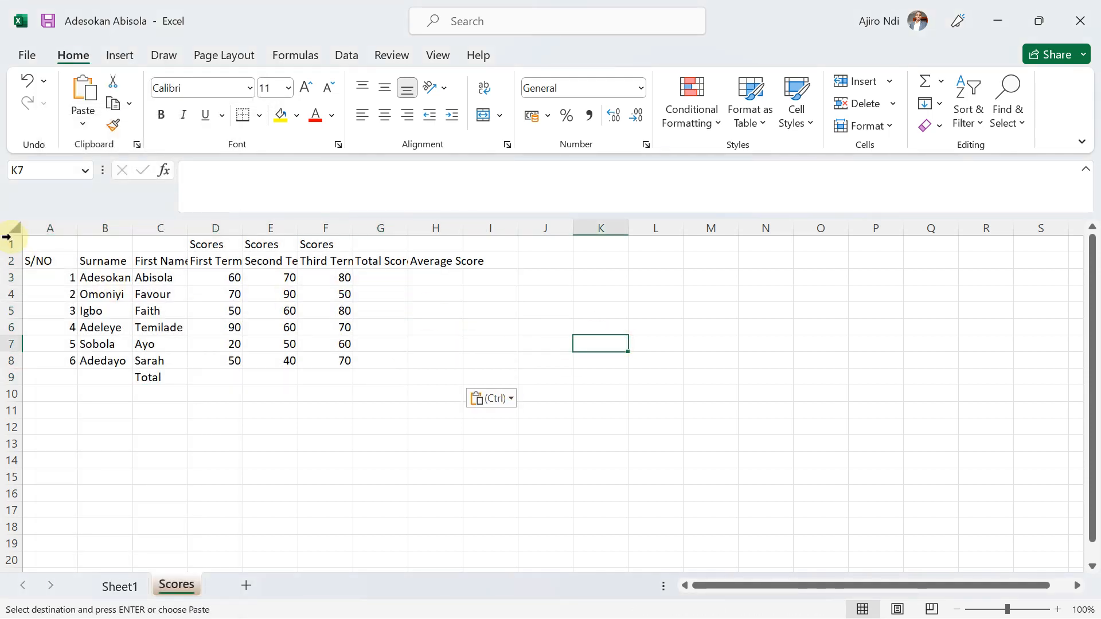
{"action": "key", "text": "ctrl+z"}
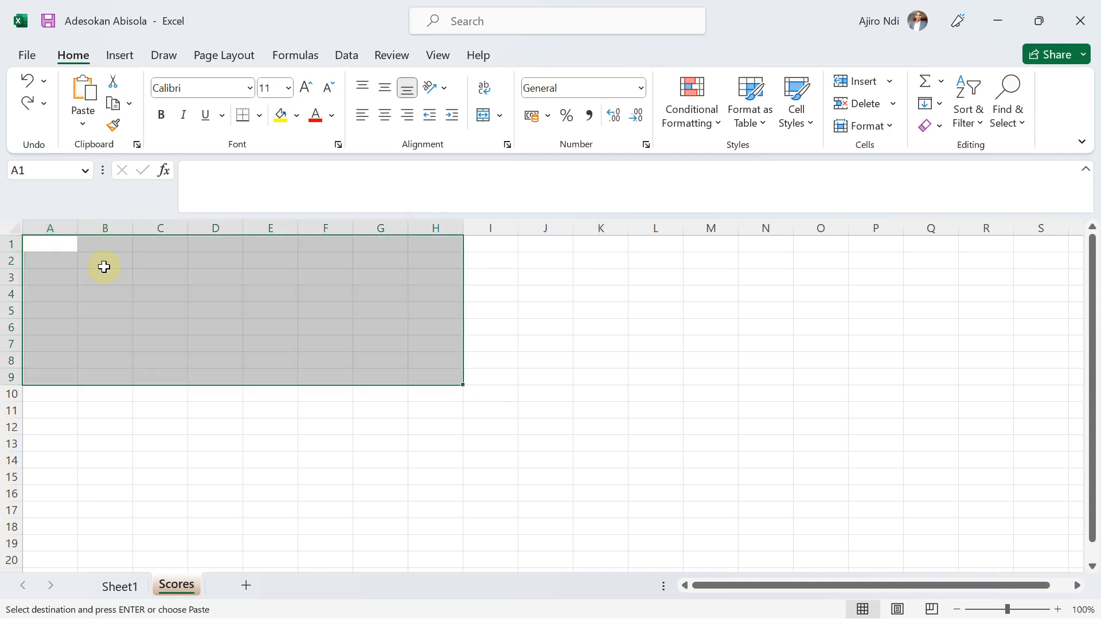
Paste the copied score table as values only at cell A1 of the Scores sheet.
{"action": "left_click", "coordinate": [35, 241]}
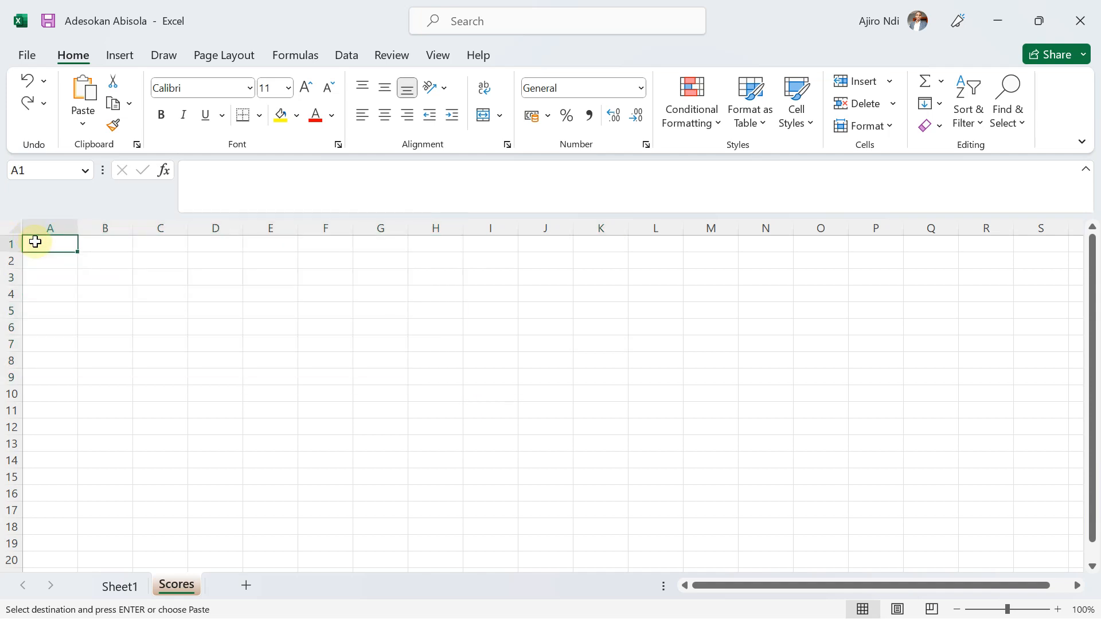
{"action": "right_click", "coordinate": [35, 242]}
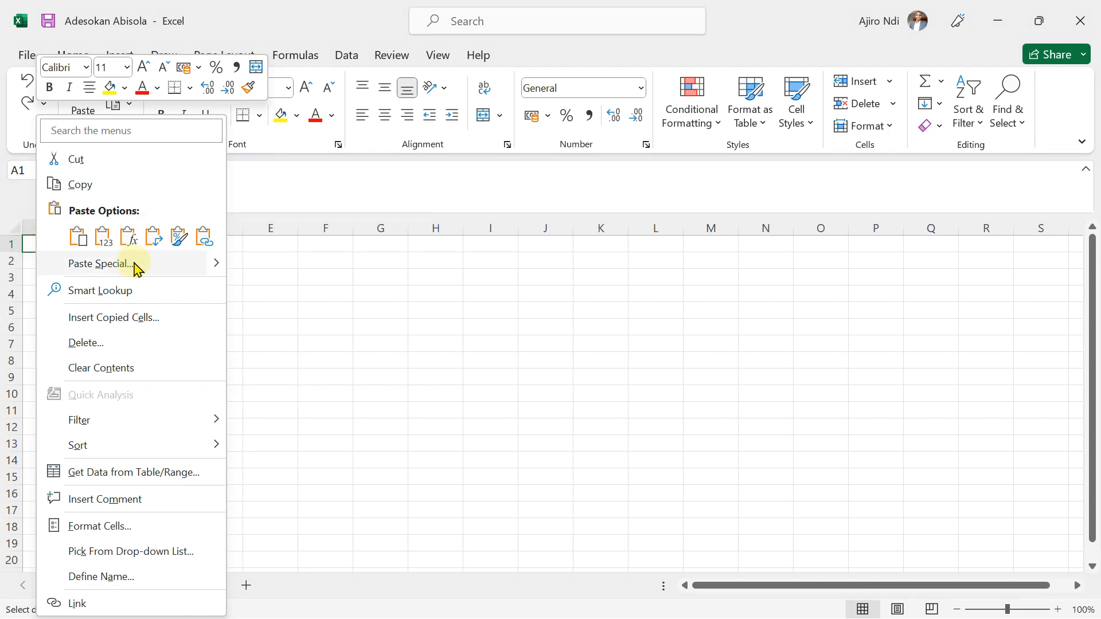
{"action": "left_click", "coordinate": [104, 245]}
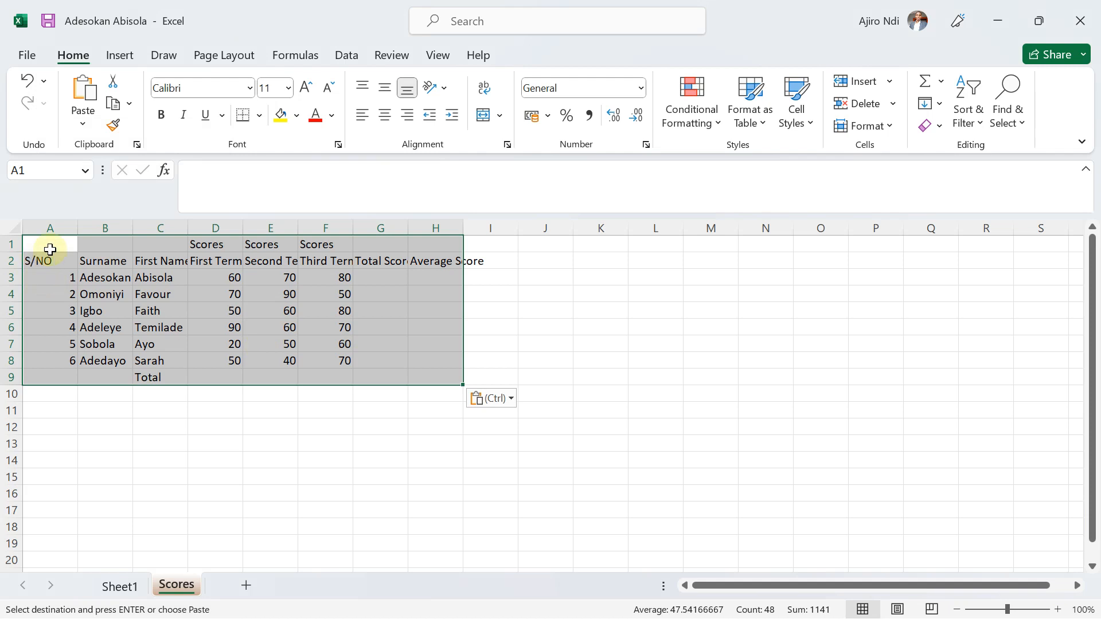
{"action": "left_click", "coordinate": [274, 458]}
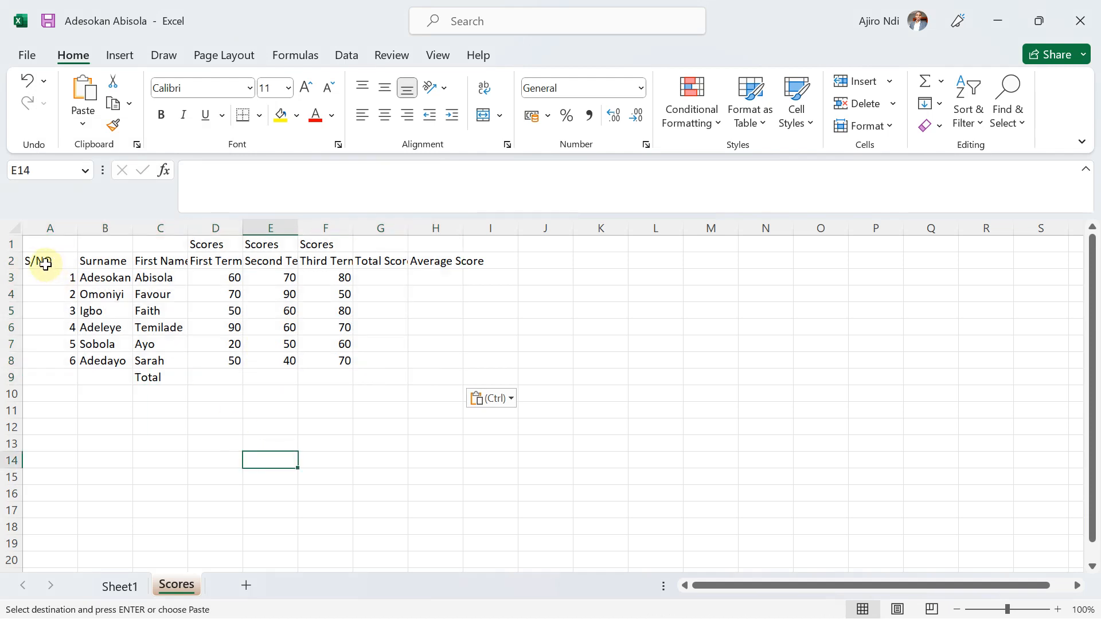
Auto-fit the width of all columns on the Scores sheet to their contents.
{"action": "left_click", "coordinate": [8, 224]}
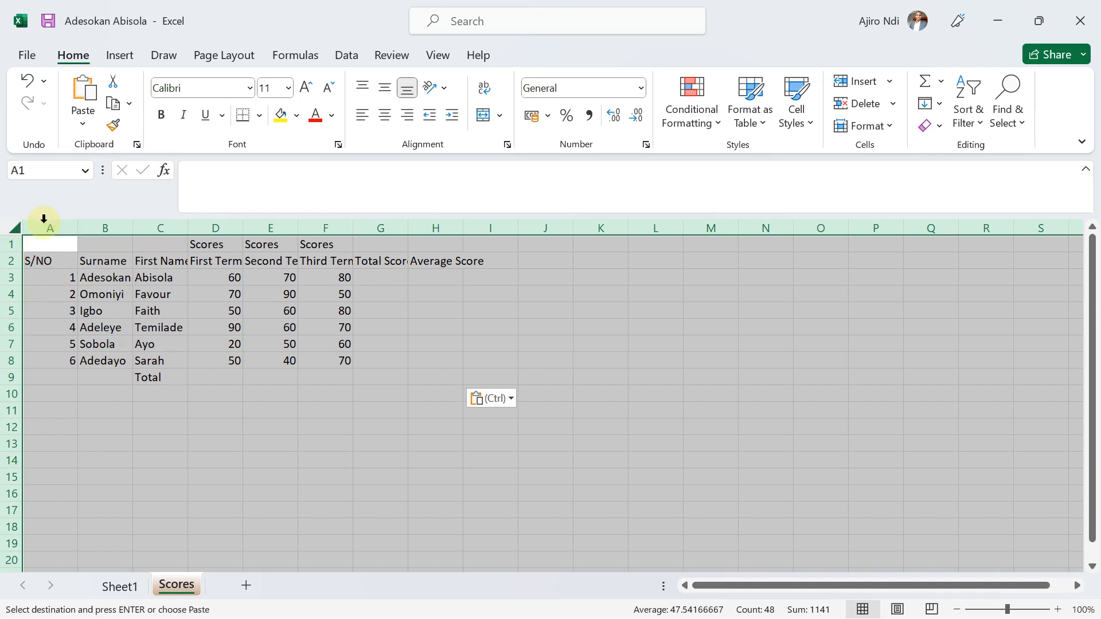
{"action": "double_click", "coordinate": [76, 227]}
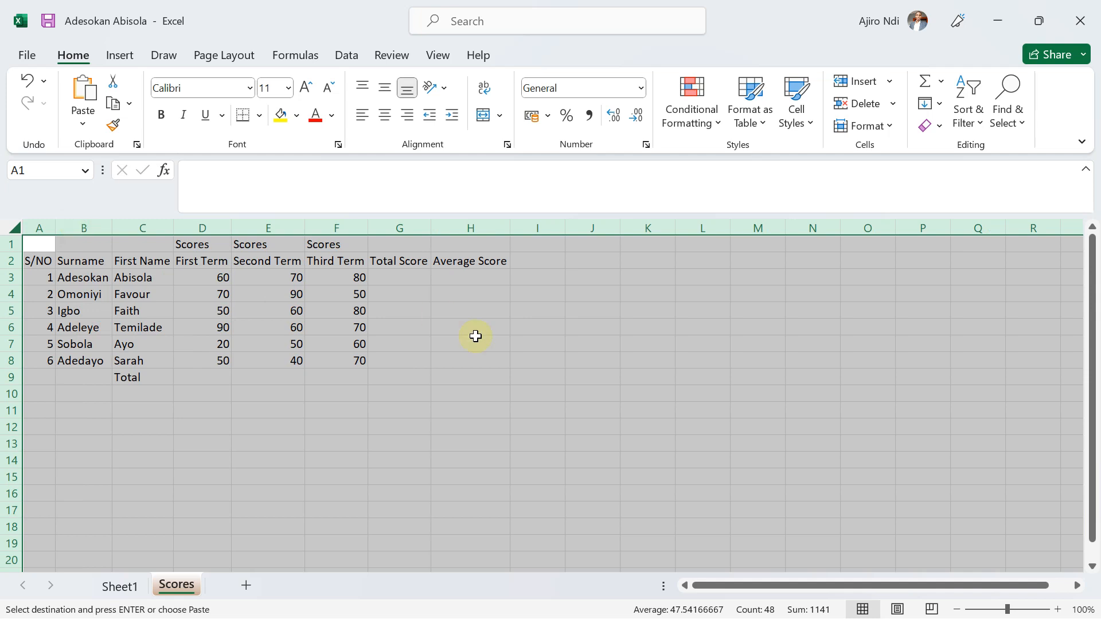
{"action": "left_click", "coordinate": [394, 342]}
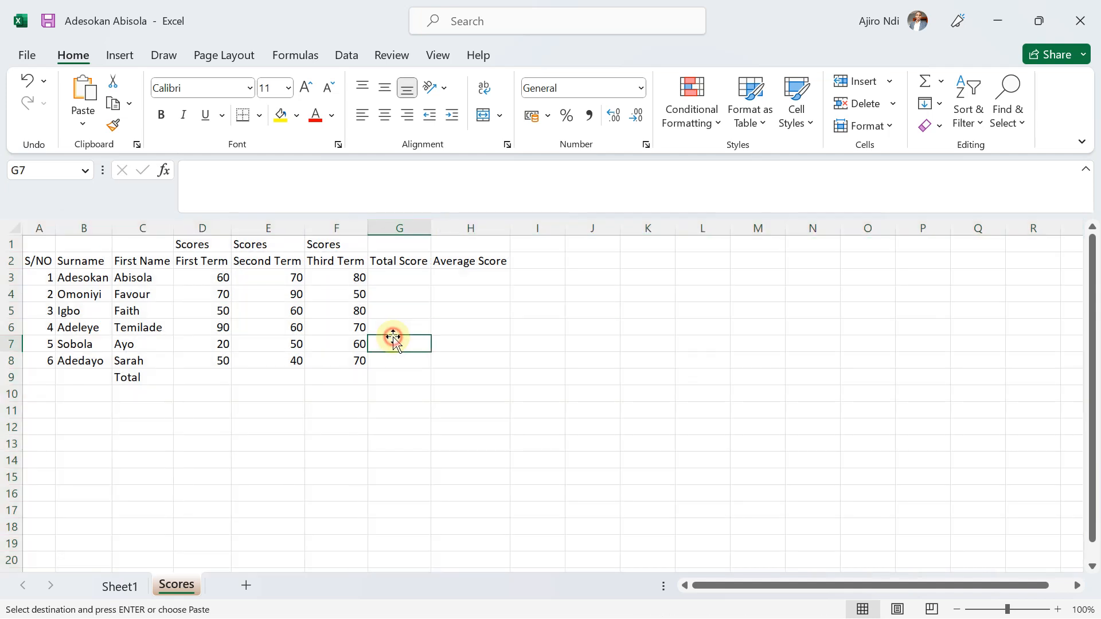
Insert a blank row above row 1 of the Scores sheet.
{"action": "left_click", "coordinate": [12, 244]}
{"action": "right_click", "coordinate": [15, 247]}
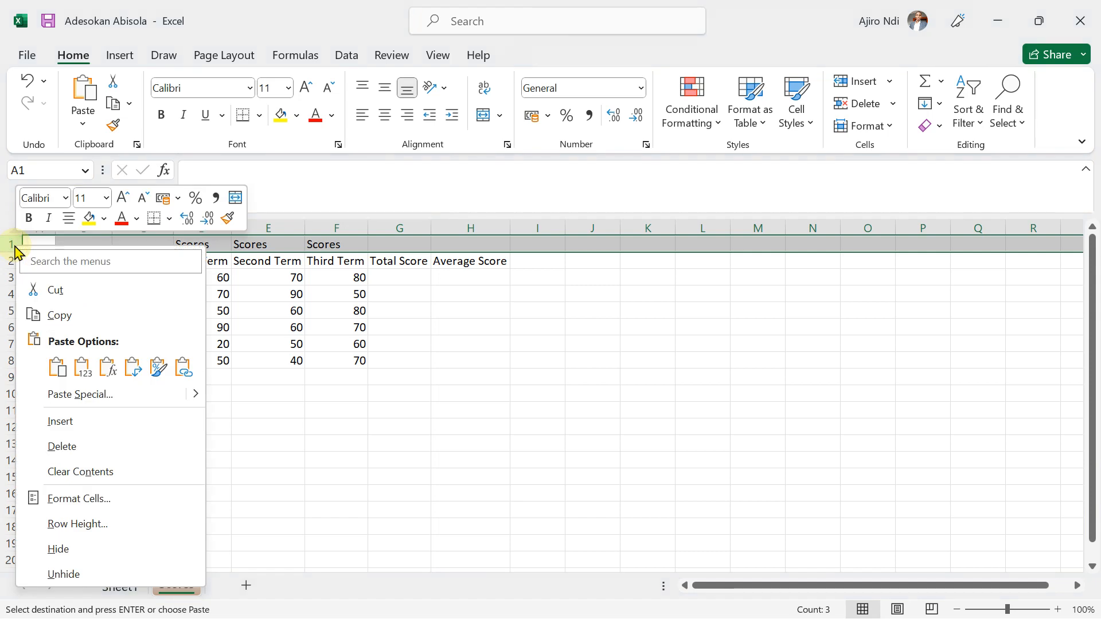
{"action": "left_click", "coordinate": [78, 422]}
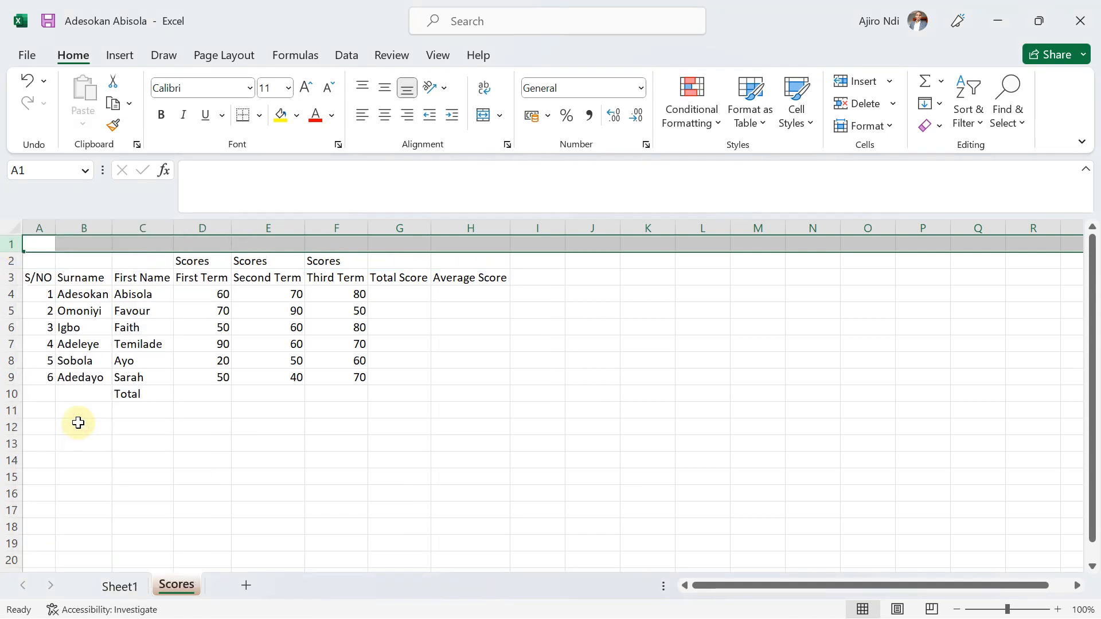
Enter the title "YEAR 8 BROADSHEET FOR THE THREE TERMS" in cell A1.
{"action": "left_click", "coordinate": [48, 244]}
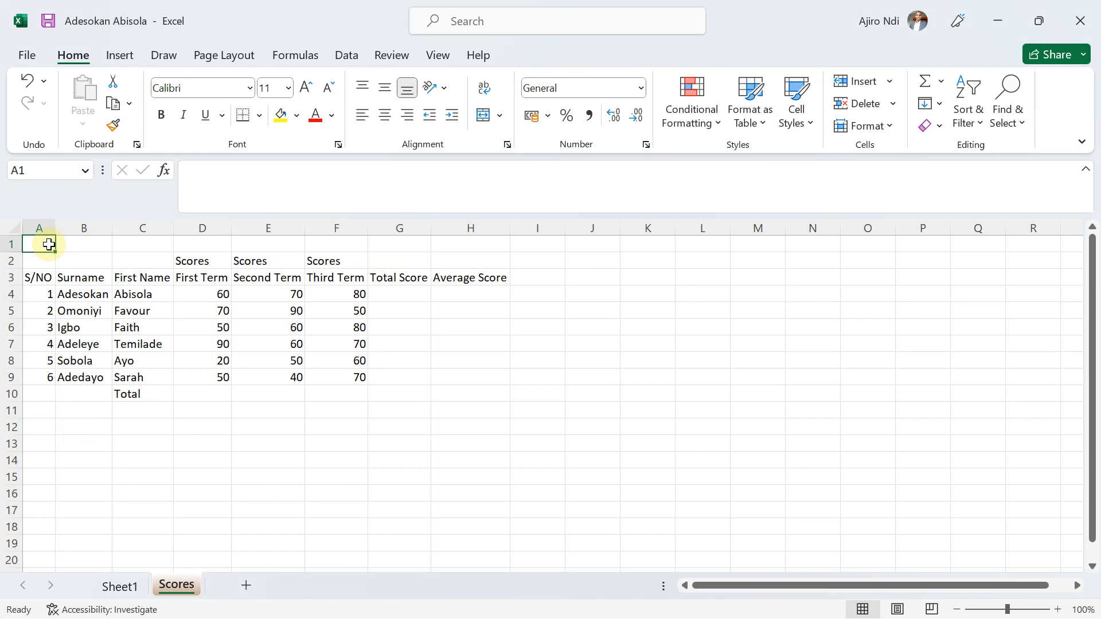
{"action": "type", "text": "T"}
{"action": "key", "text": "BackSpace"}
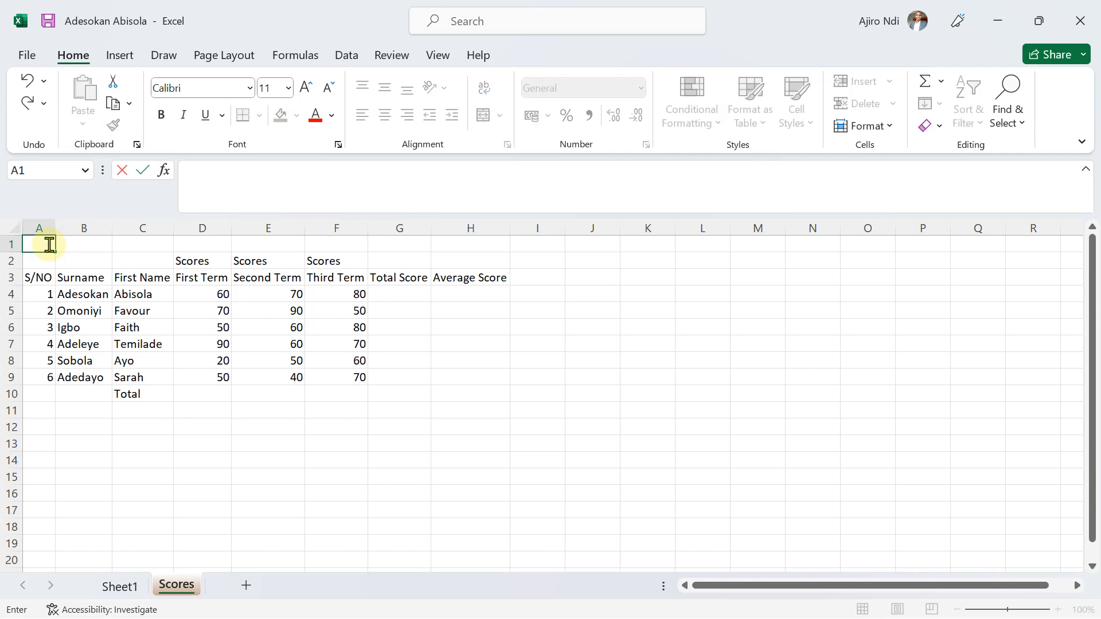
{"action": "type", "text": "YEAR 8 BR"}
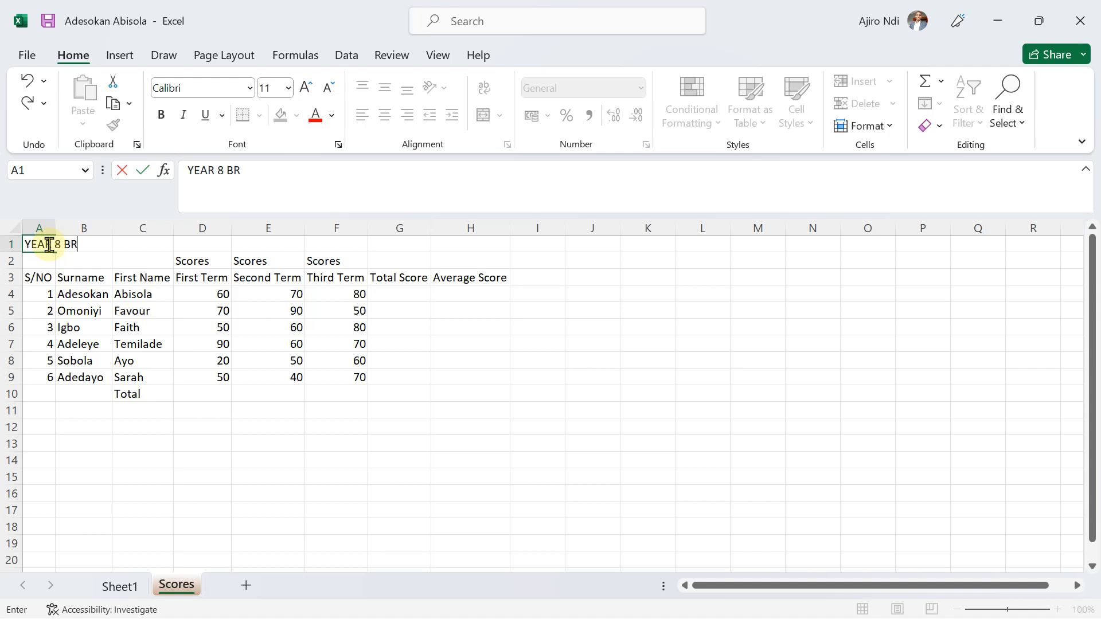
{"action": "type", "text": "OADSHEE"}
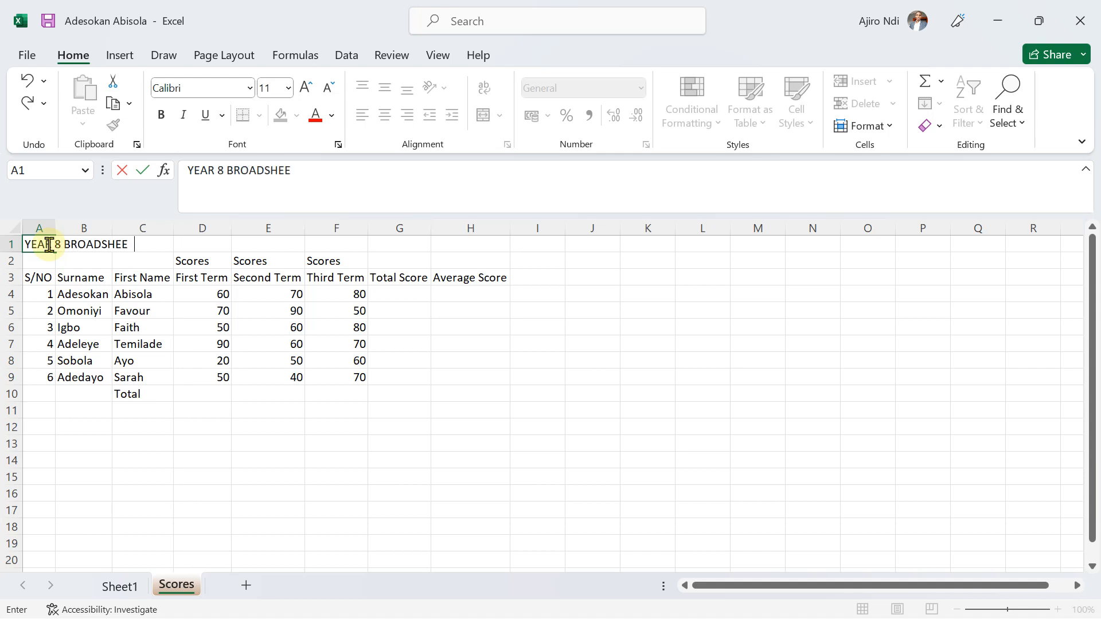
{"action": "type", "text": "T FOR THE "}
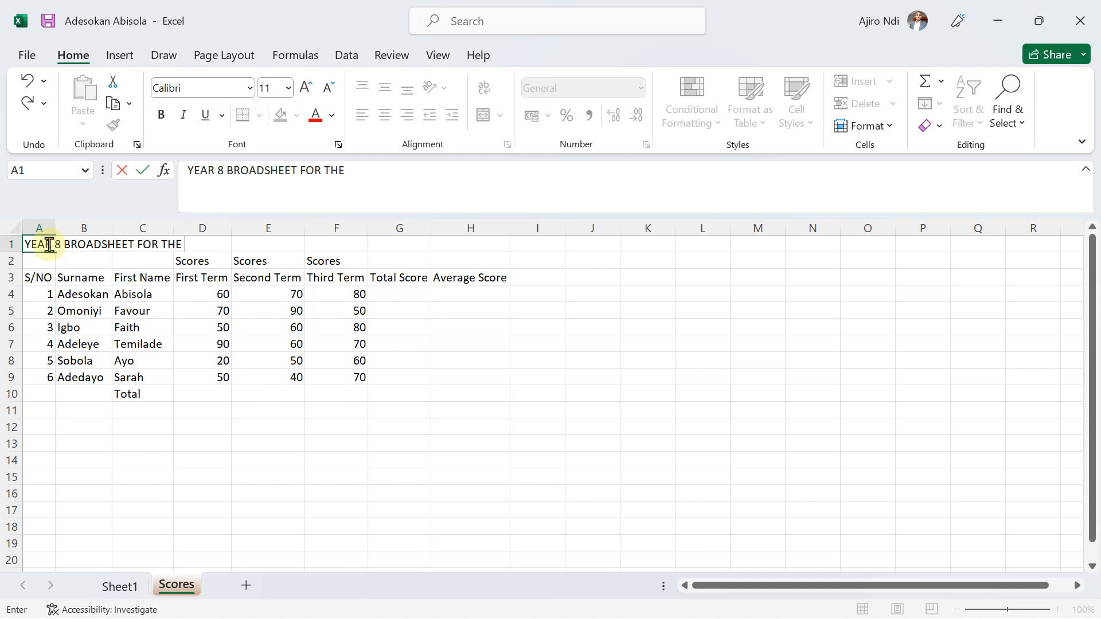
{"action": "type", "text": "THREE TERMS"}
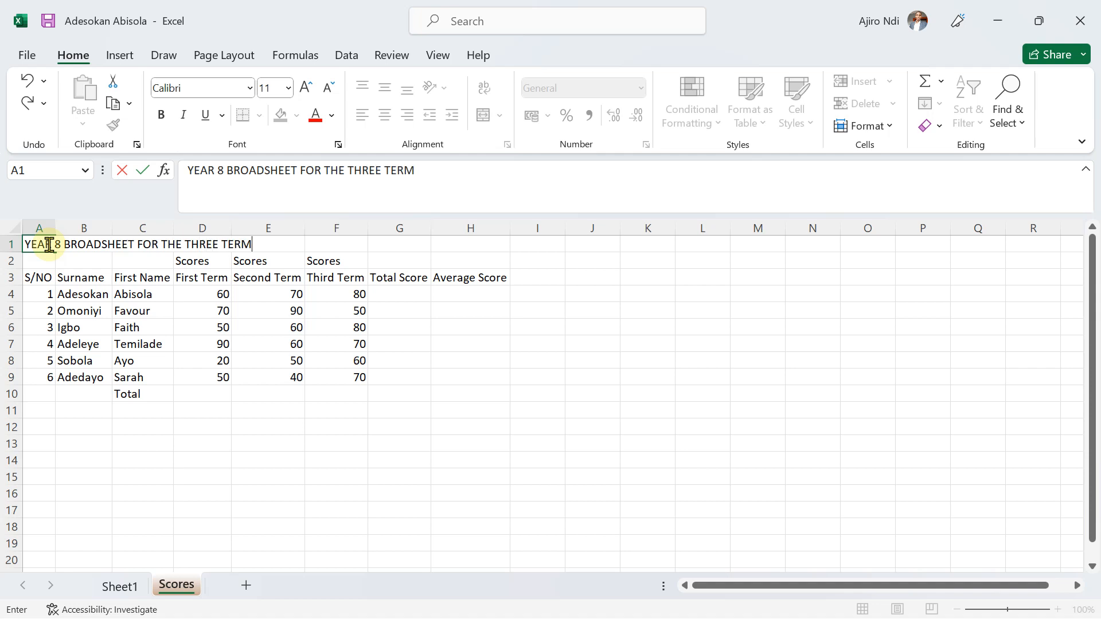
{"action": "left_click", "coordinate": [161, 441]}
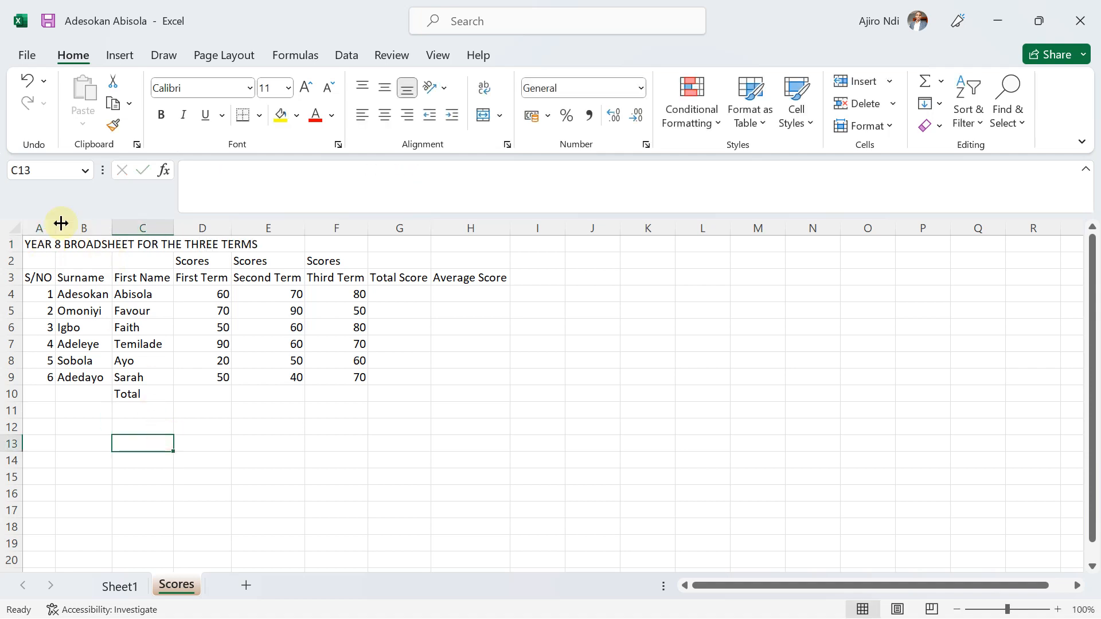
{"action": "left_click", "coordinate": [32, 245]}
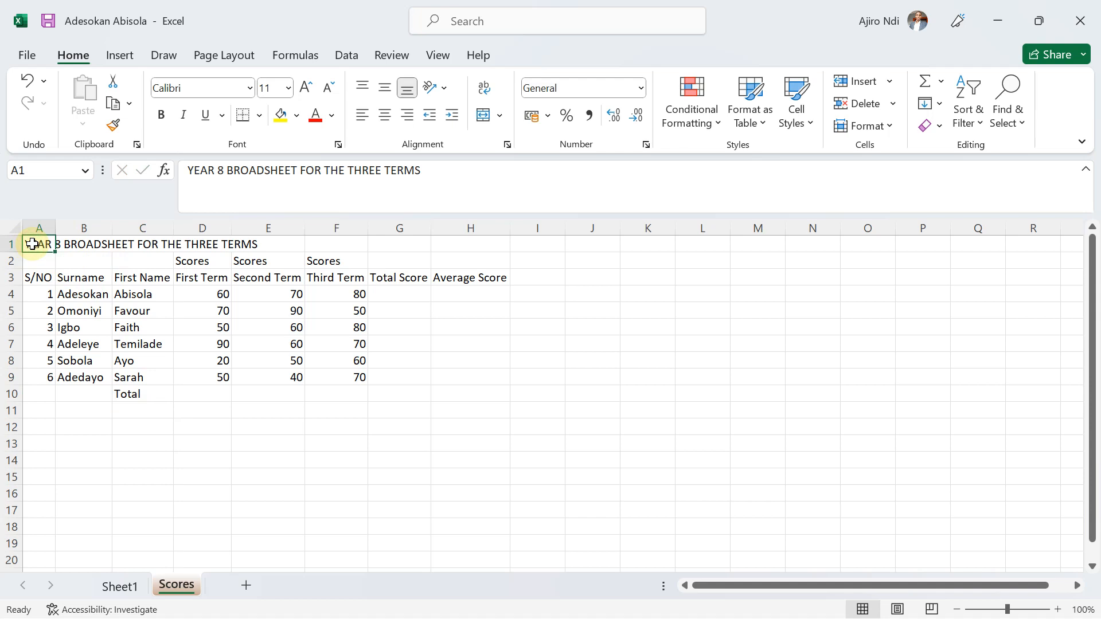
{"action": "left_click", "coordinate": [234, 462]}
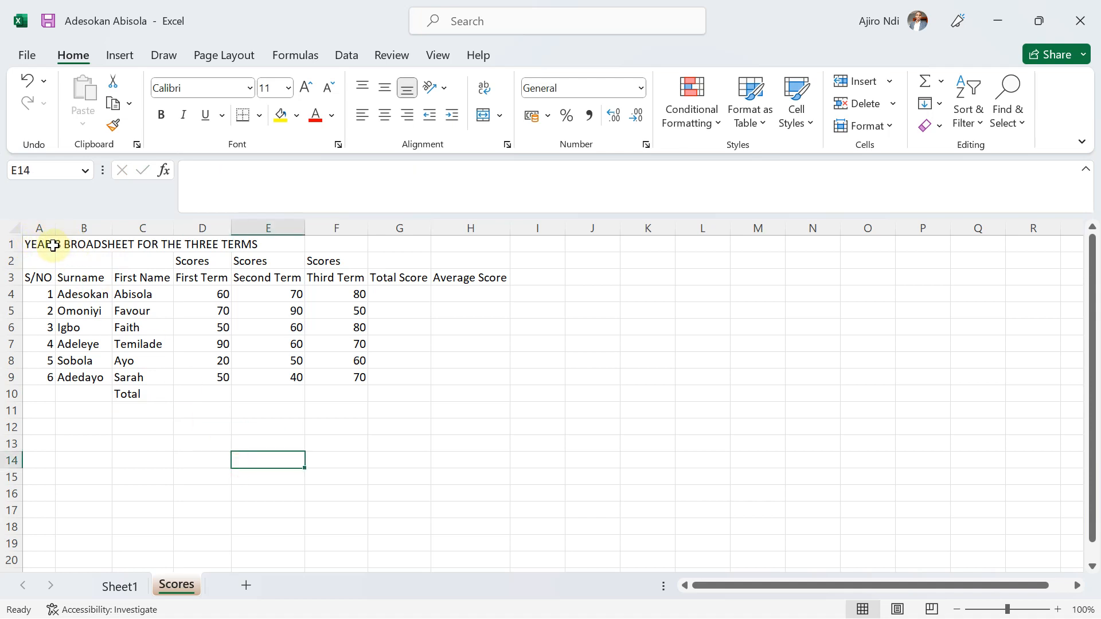
{"action": "left_click", "coordinate": [37, 244]}
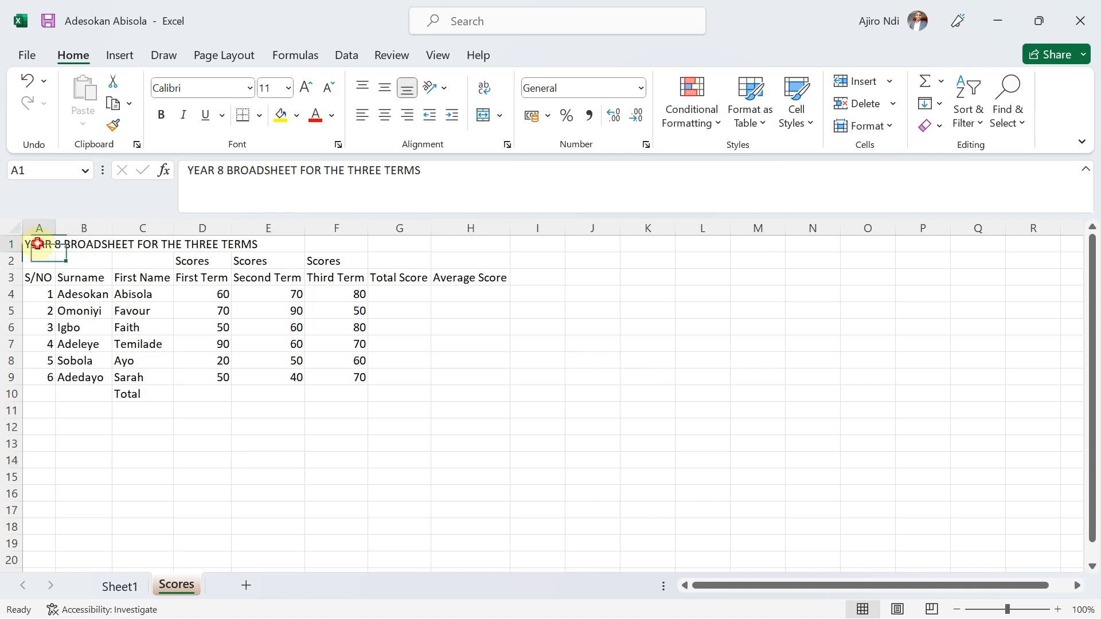
Enter the test text H in cell B1 beside the title, check the content of A1, and clear B1 again.
{"action": "left_click", "coordinate": [94, 244]}
{"action": "type", "text": "HI"}
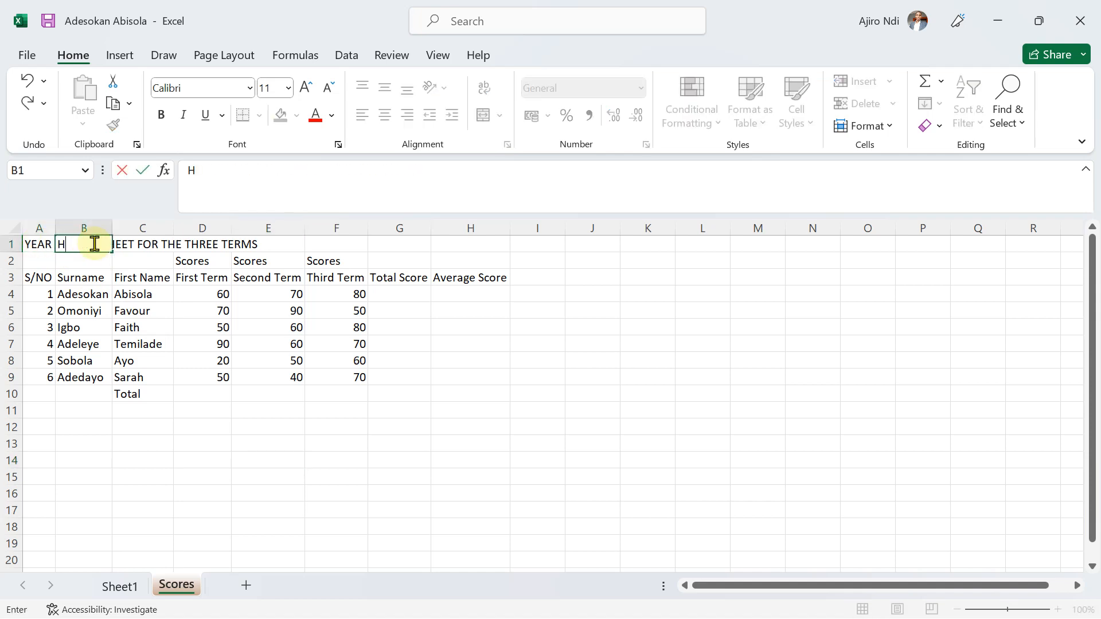
{"action": "left_click", "coordinate": [128, 277]}
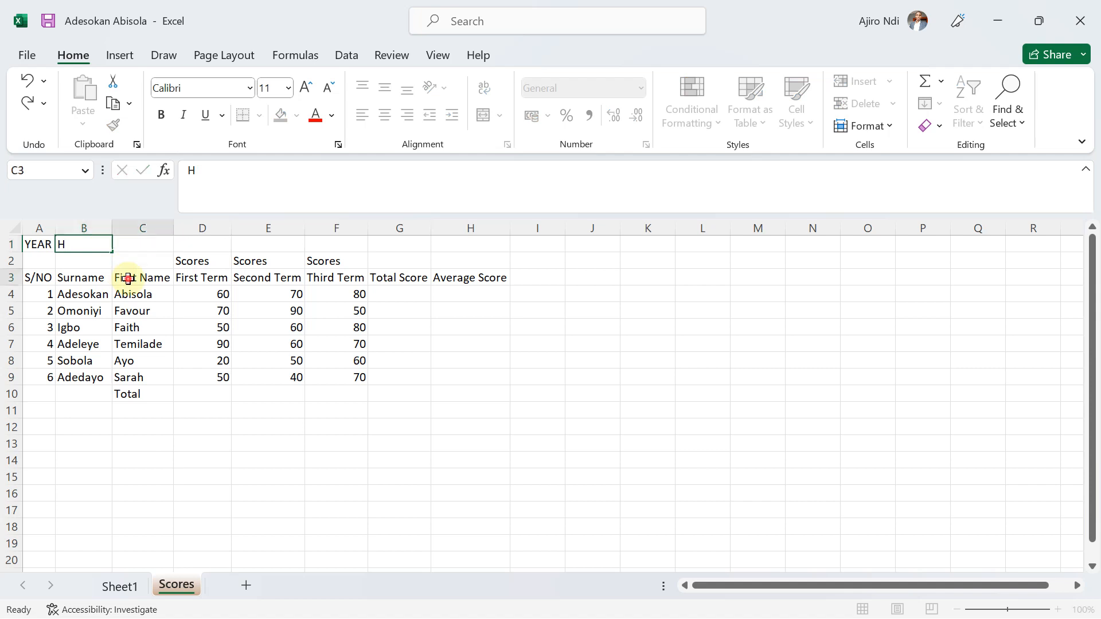
{"action": "left_click", "coordinate": [36, 245]}
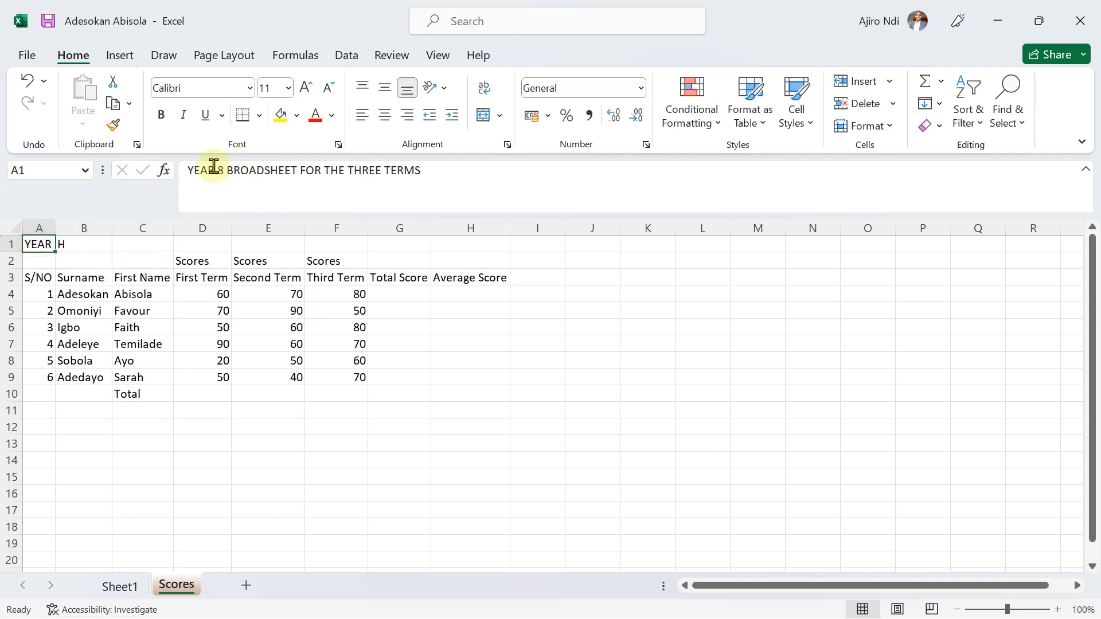
{"action": "left_click", "coordinate": [86, 241]}
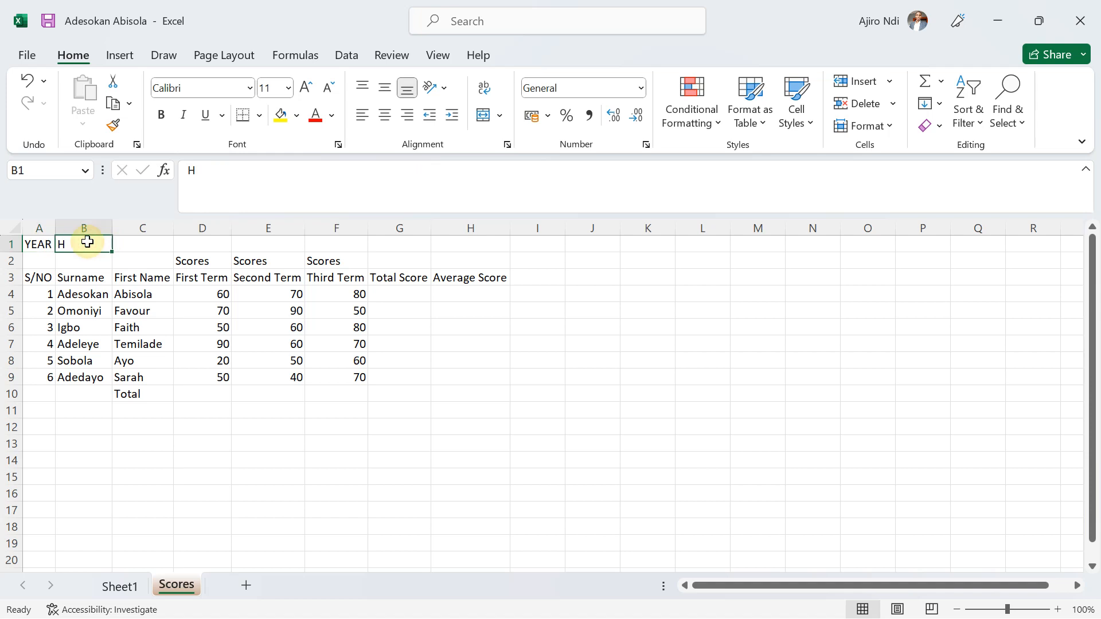
{"action": "key", "text": "Delete"}
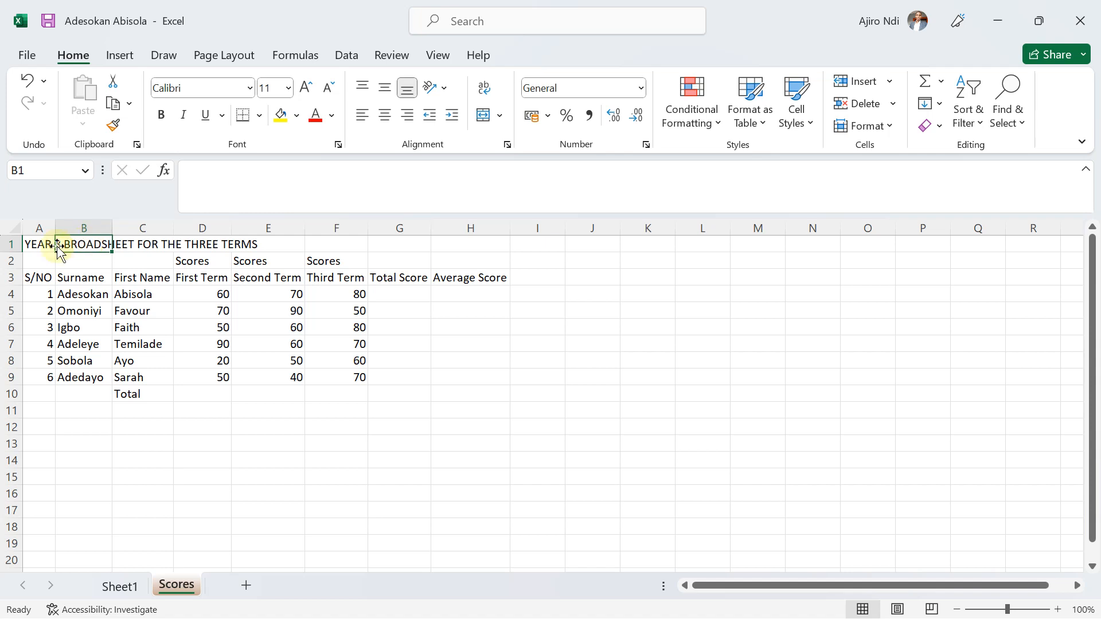
Draft a range reference in cell K7 that covers the broadsheet from A1 to H10.
{"action": "left_click_drag", "start_coordinate": [33, 245], "coordinate": [181, 252]}
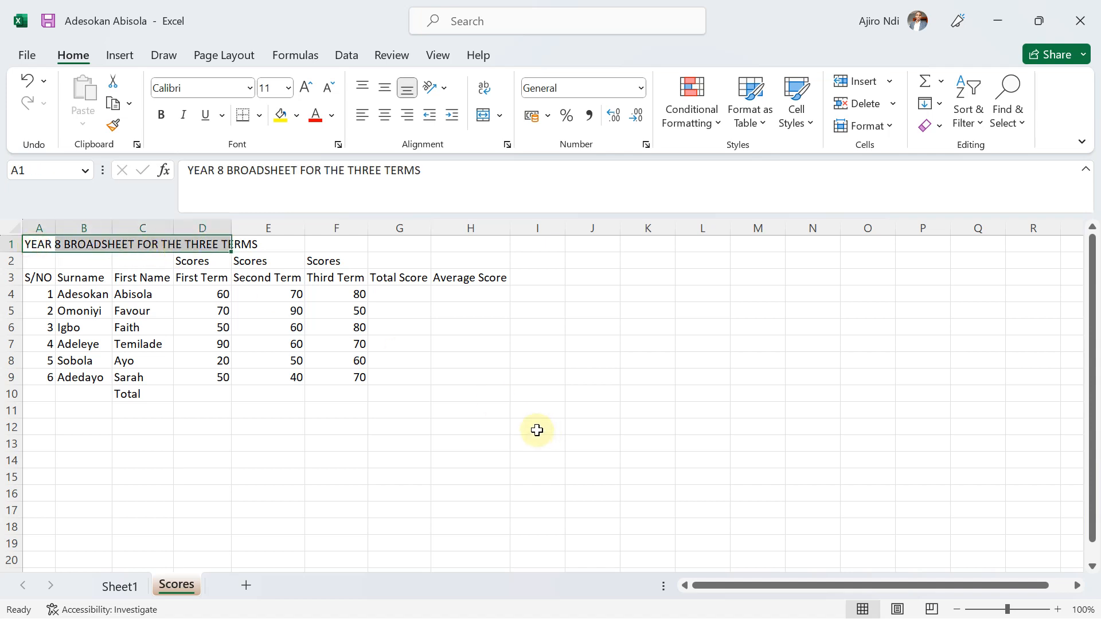
{"action": "left_click", "coordinate": [448, 346]}
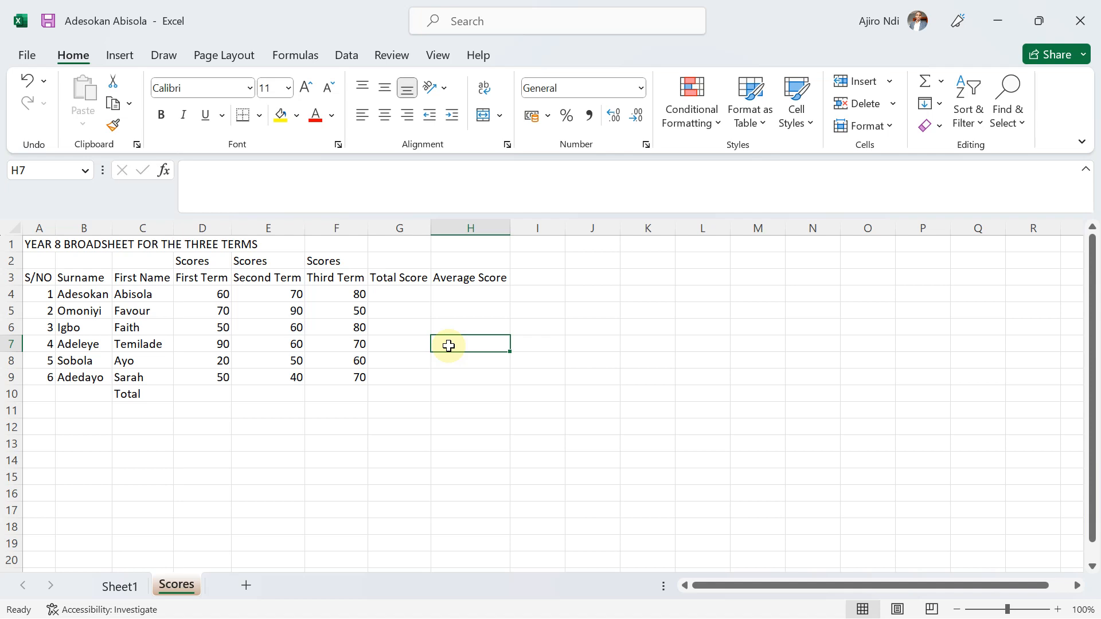
{"action": "left_click", "coordinate": [637, 346]}
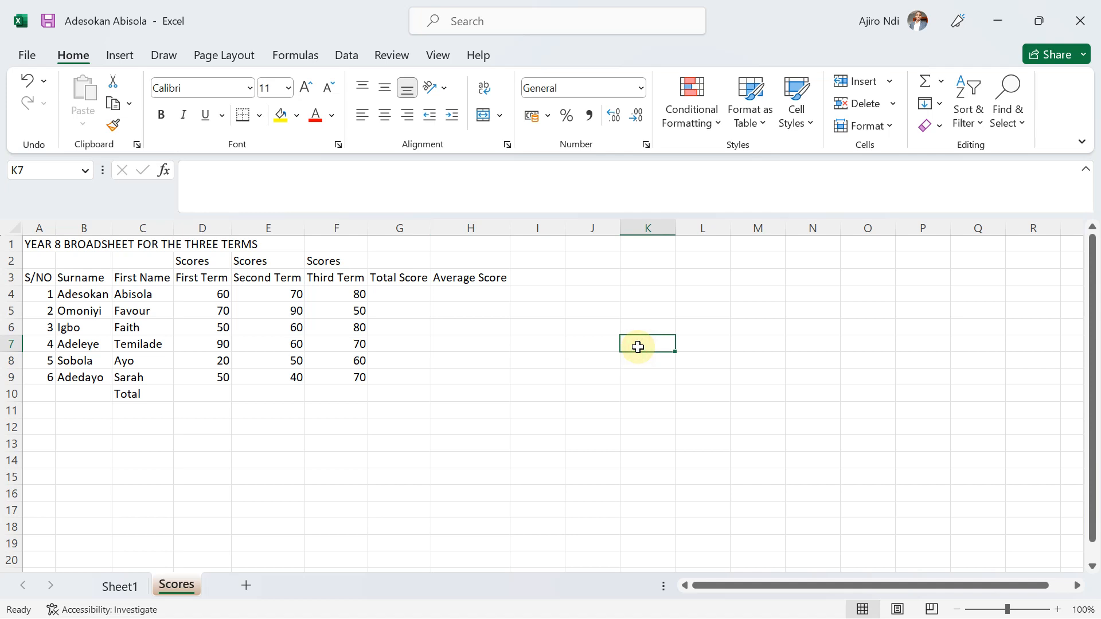
{"action": "type", "text": "="}
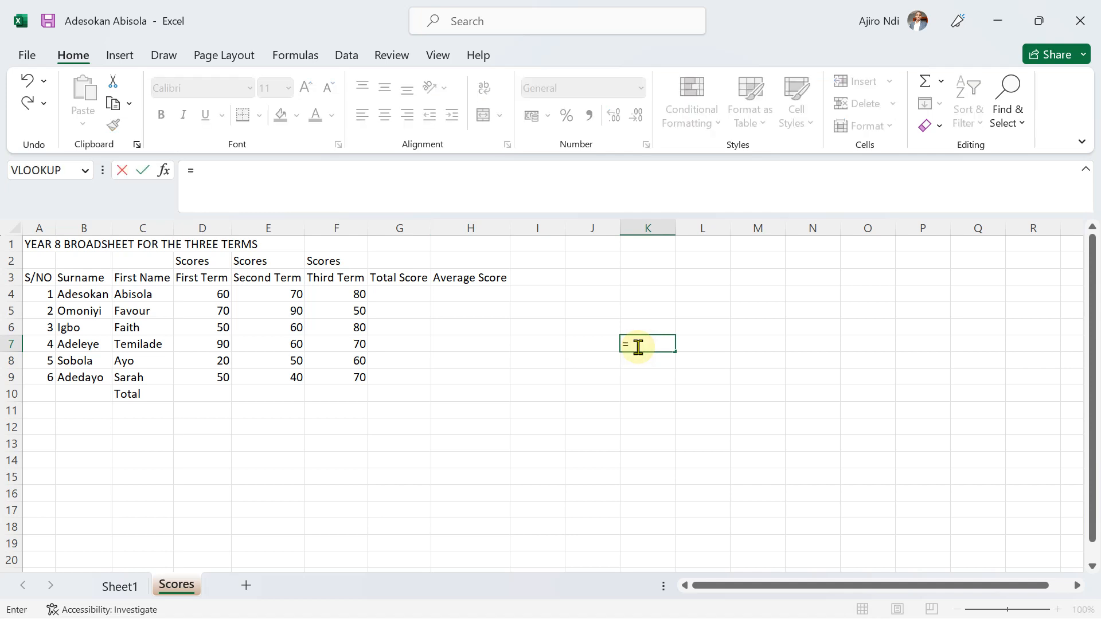
{"action": "type", "text": "A1"}
{"action": "type", "text": ":G11"}
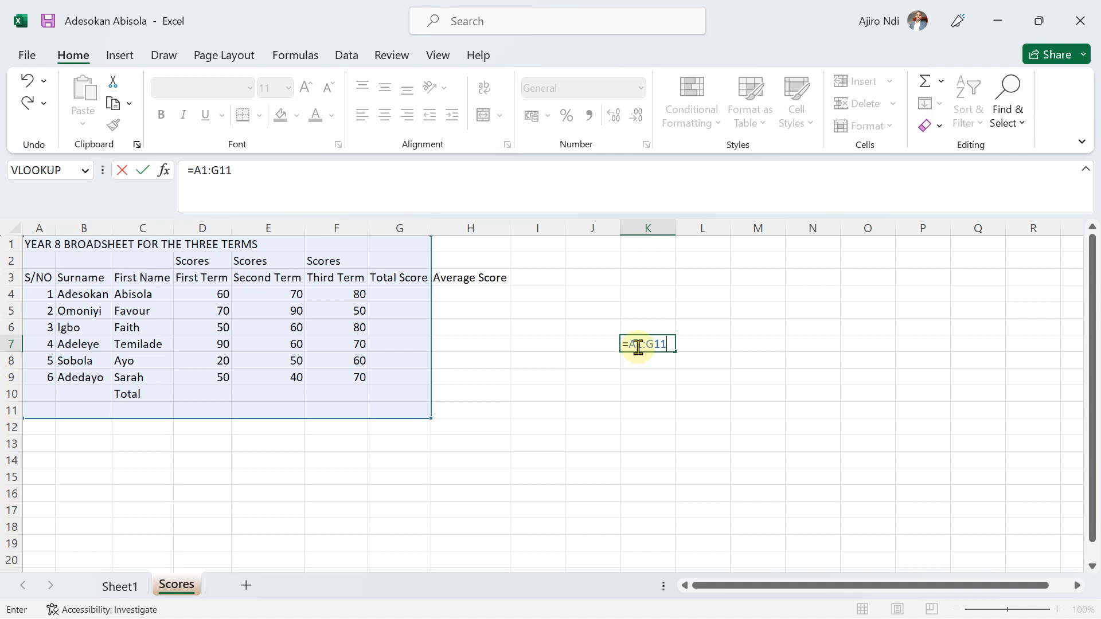
{"action": "key", "text": "BackSpace"}
{"action": "key", "text": "BackSpace"}
{"action": "key", "text": "BackSpace"}
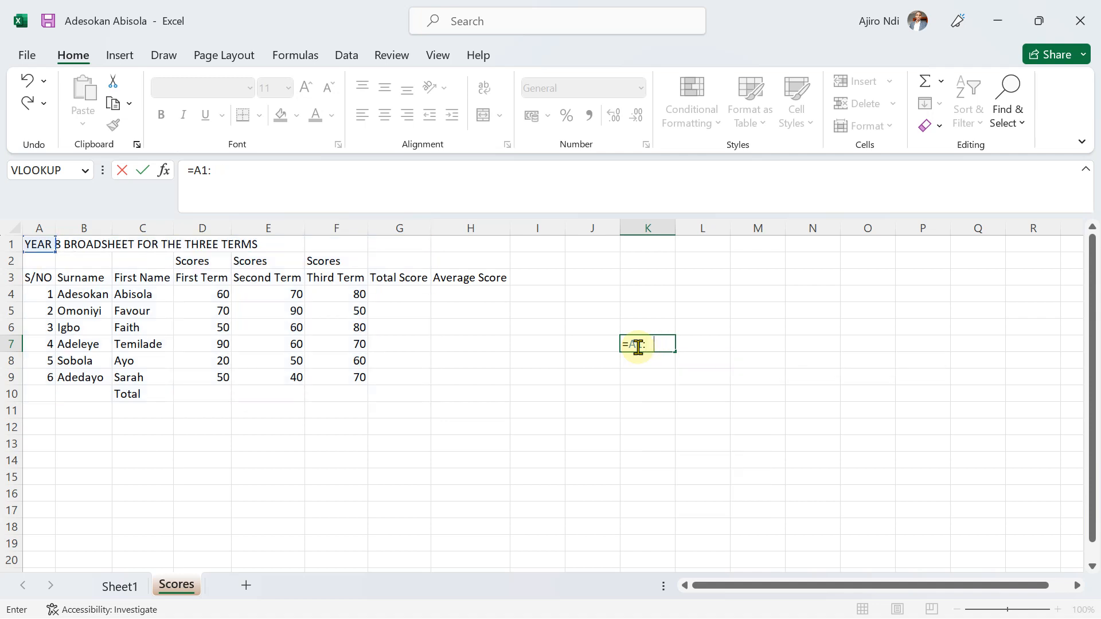
{"action": "type", "text": "H11"}
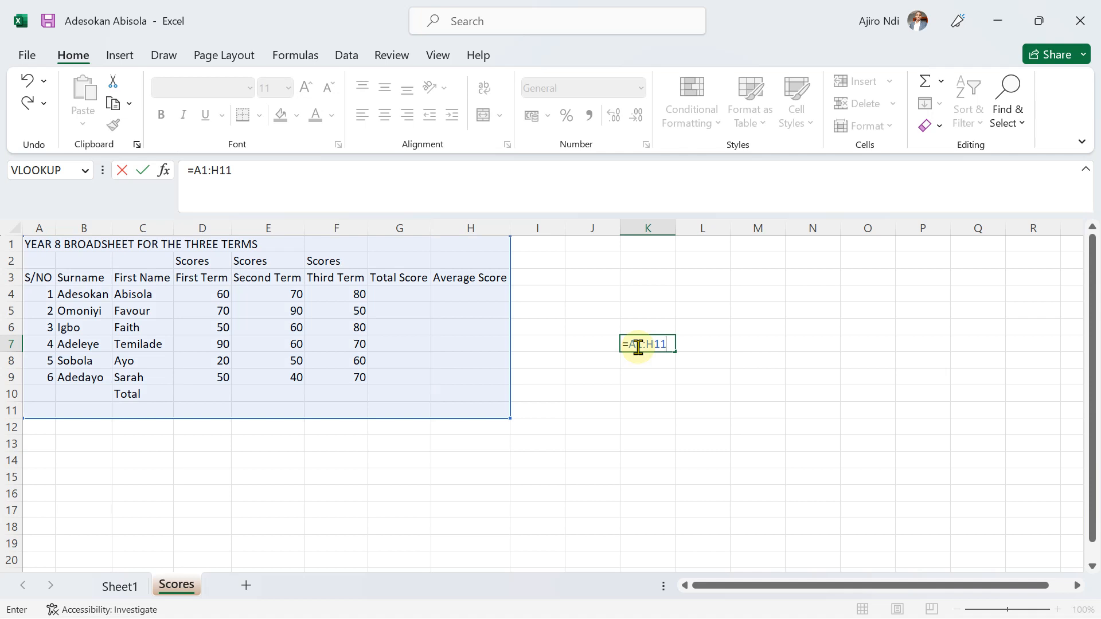
{"action": "key", "text": "BackSpace"}
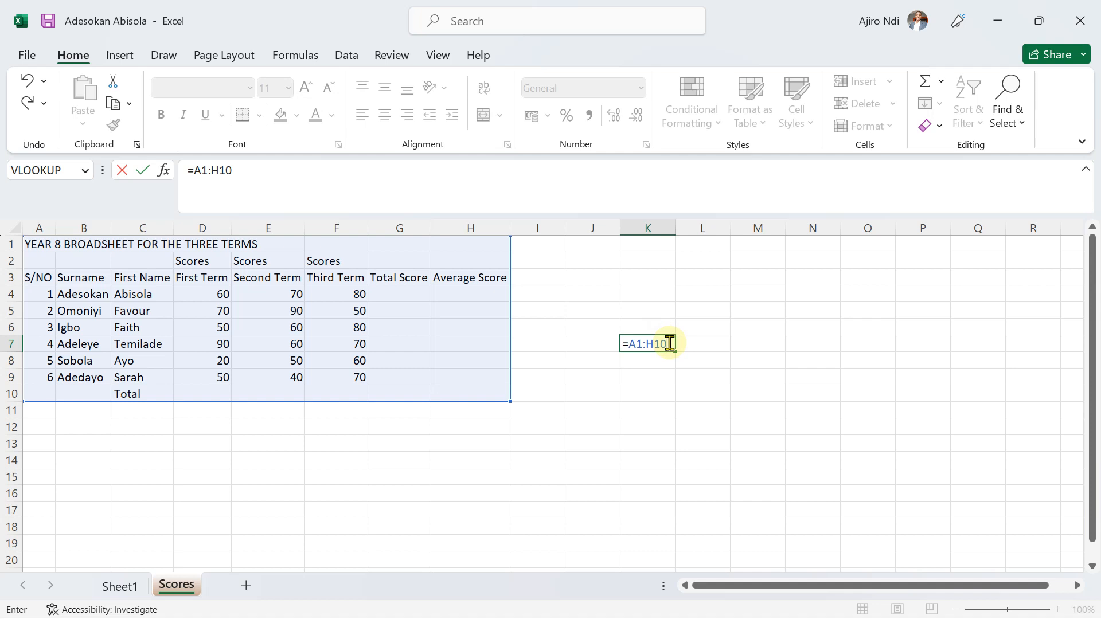
Try a comma instead of the colon in the K7 reference, restore =A1:H10, and discard the entry.
{"action": "key", "text": "BackSpace"}
{"action": "key", "text": "BackSpace"}
{"action": "key", "text": "BackSpace"}
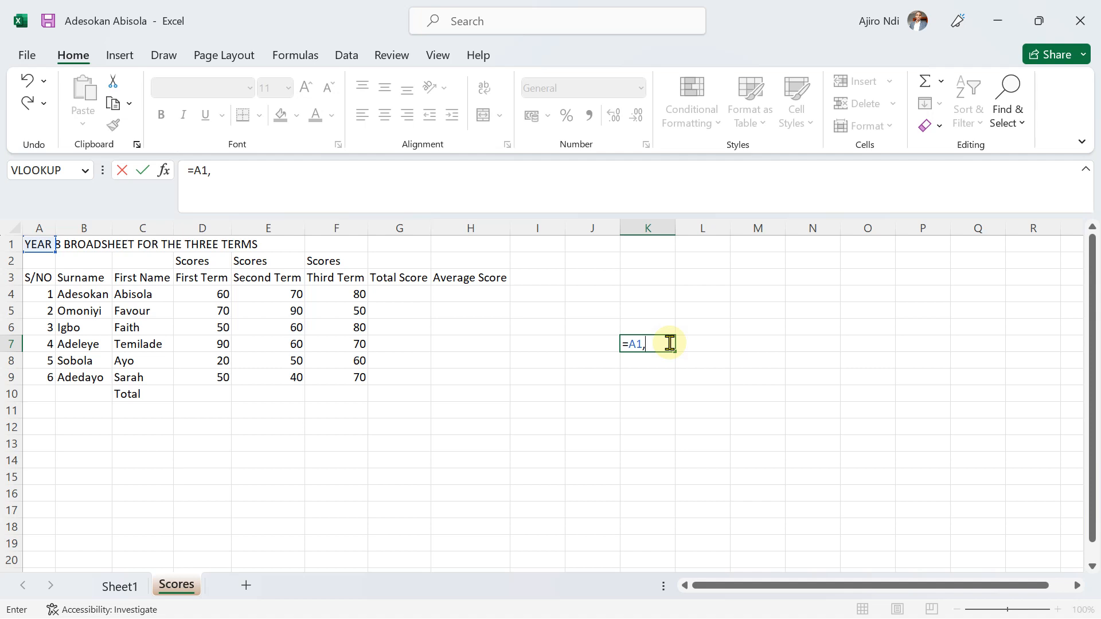
{"action": "type", "text": "A2"}
{"action": "key", "text": "BackSpace"}
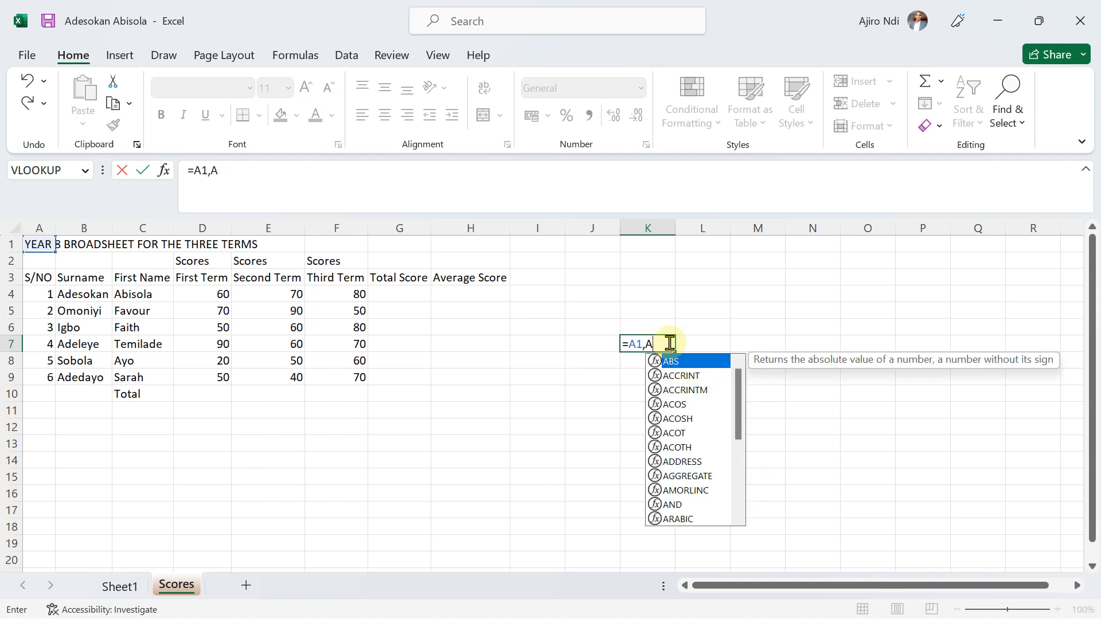
{"action": "key", "text": "BackSpace"}
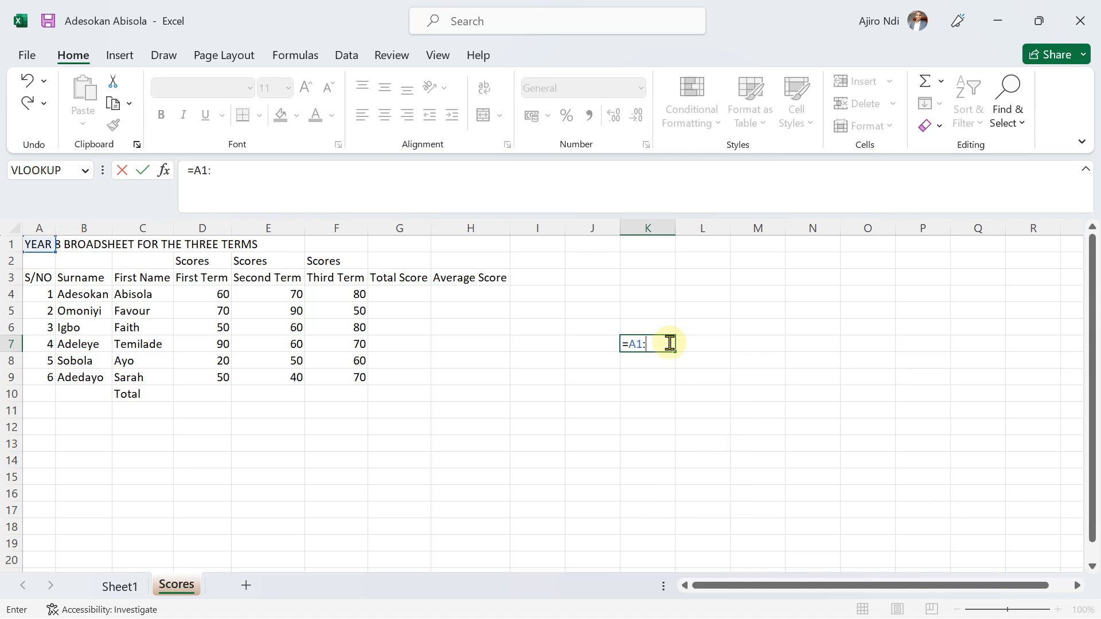
{"action": "type", "text": "H10"}
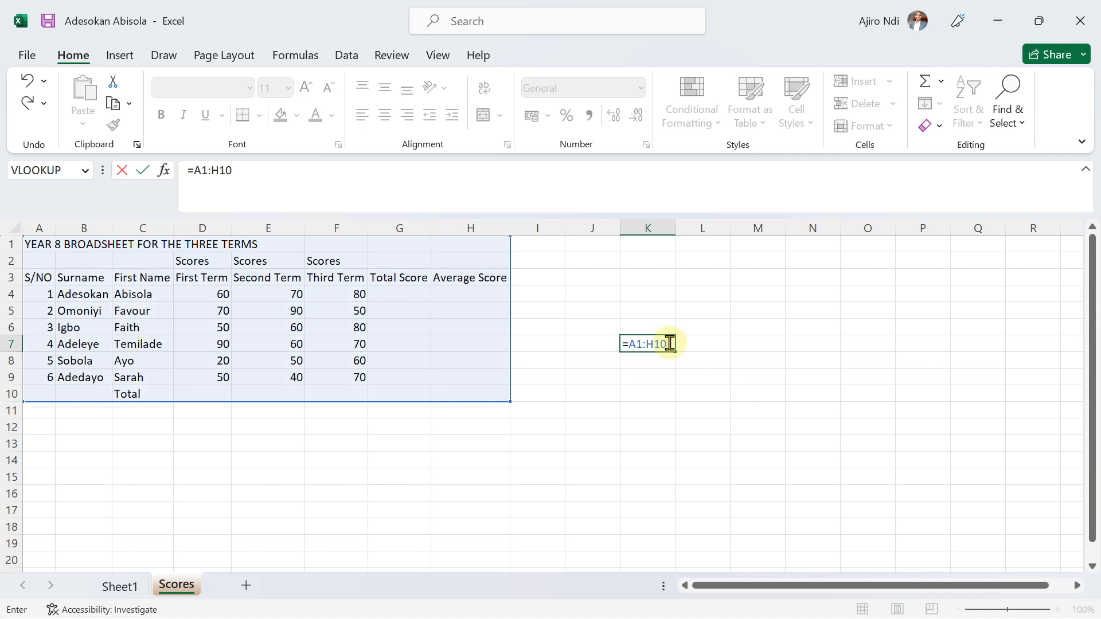
{"action": "key", "text": "BackSpace"}
{"action": "key", "text": "BackSpace"}
{"action": "key", "text": "BackSpace"}
{"action": "key", "text": "BackSpace"}
{"action": "key", "text": "BackSpace"}
{"action": "key", "text": "BackSpace"}
{"action": "key", "text": "BackSpace"}
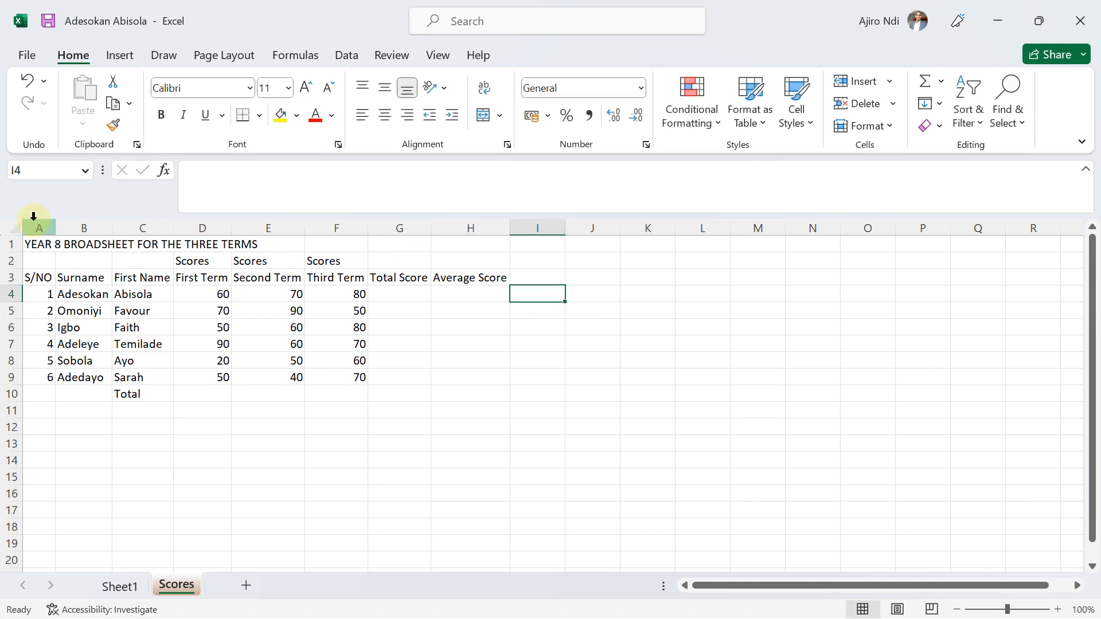
Merge cells A1:H1 into one cell and center the broadsheet title horizontally.
{"action": "left_click_drag", "start_coordinate": [32, 246], "coordinate": [468, 235]}
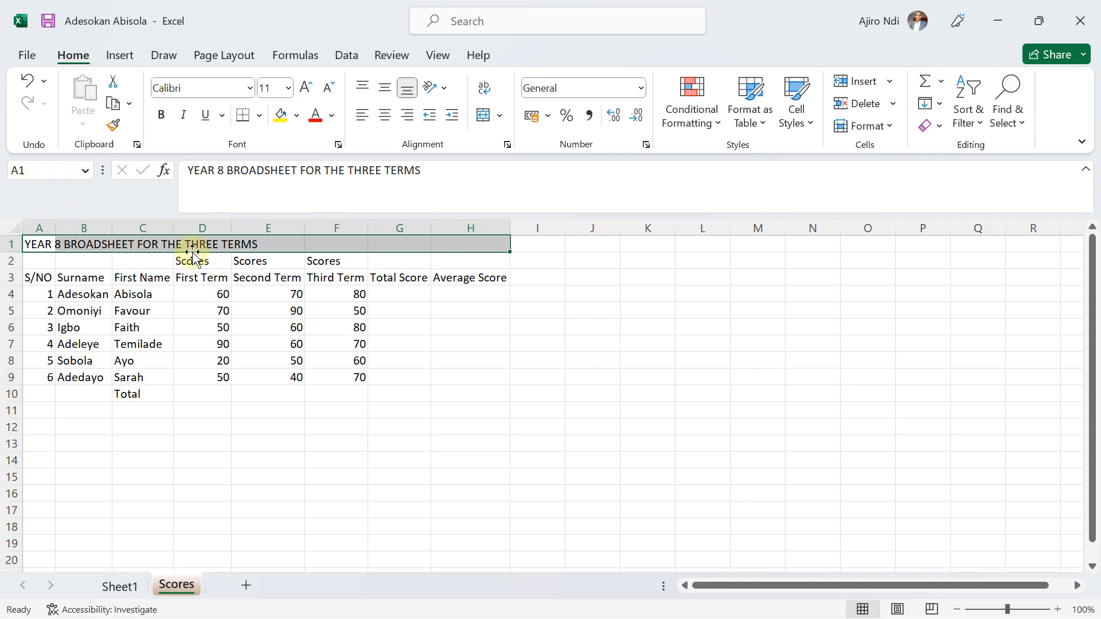
{"action": "left_click", "coordinate": [497, 118]}
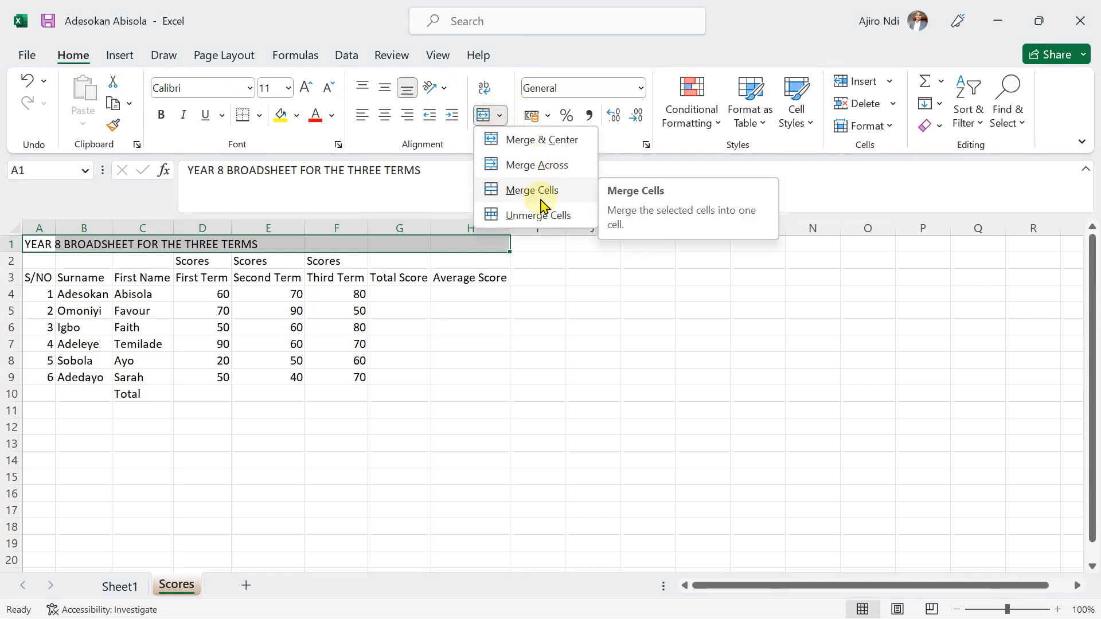
{"action": "left_click", "coordinate": [540, 200]}
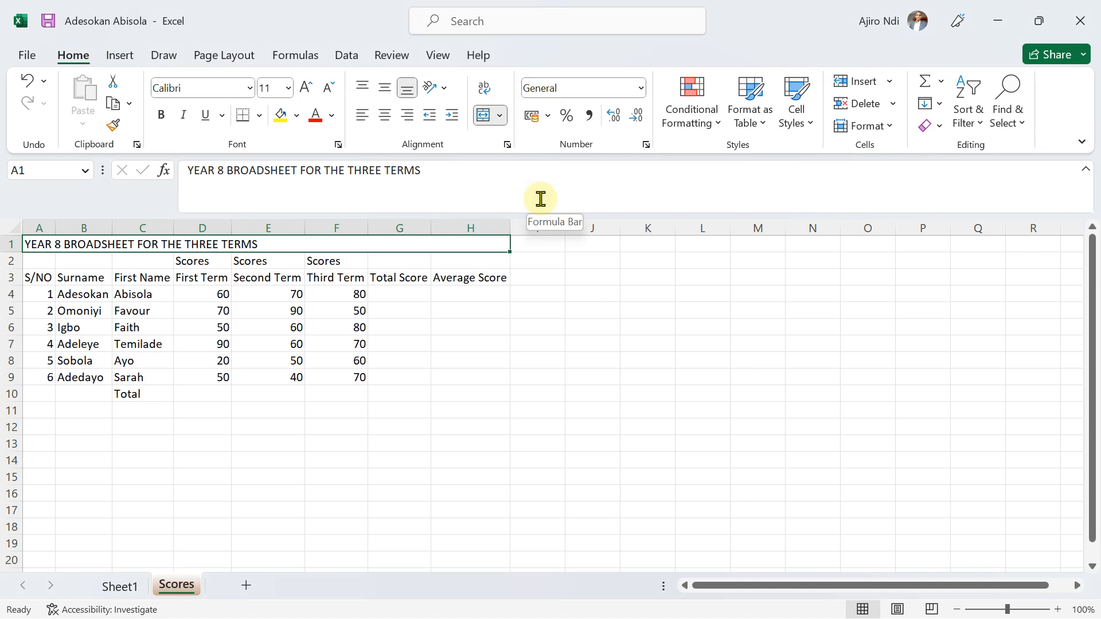
{"action": "left_click", "coordinate": [385, 117]}
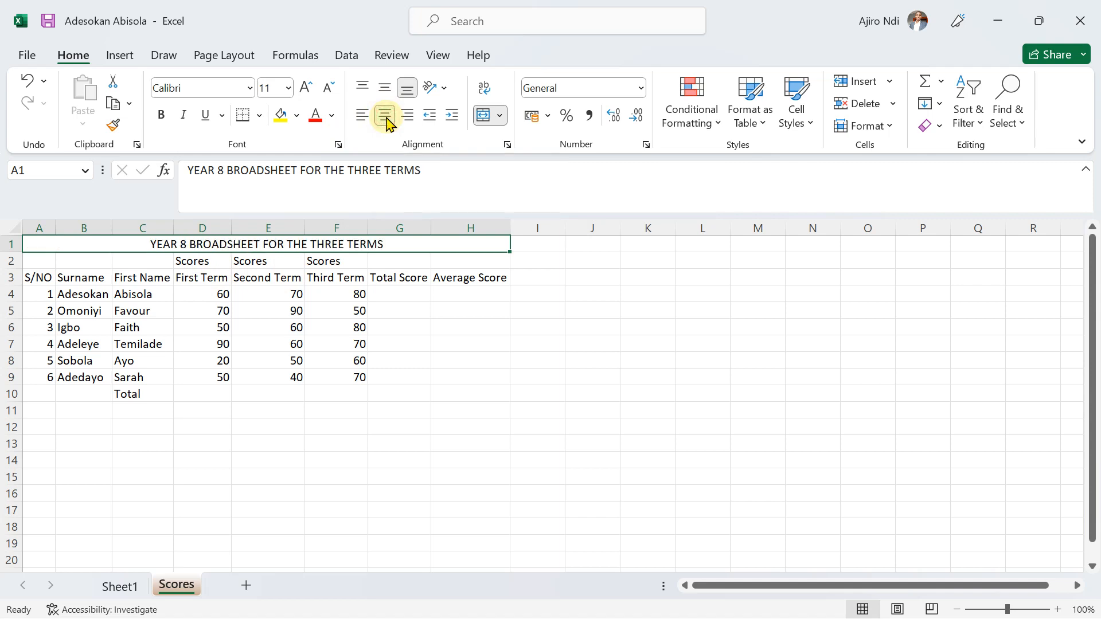
{"action": "left_click", "coordinate": [484, 475]}
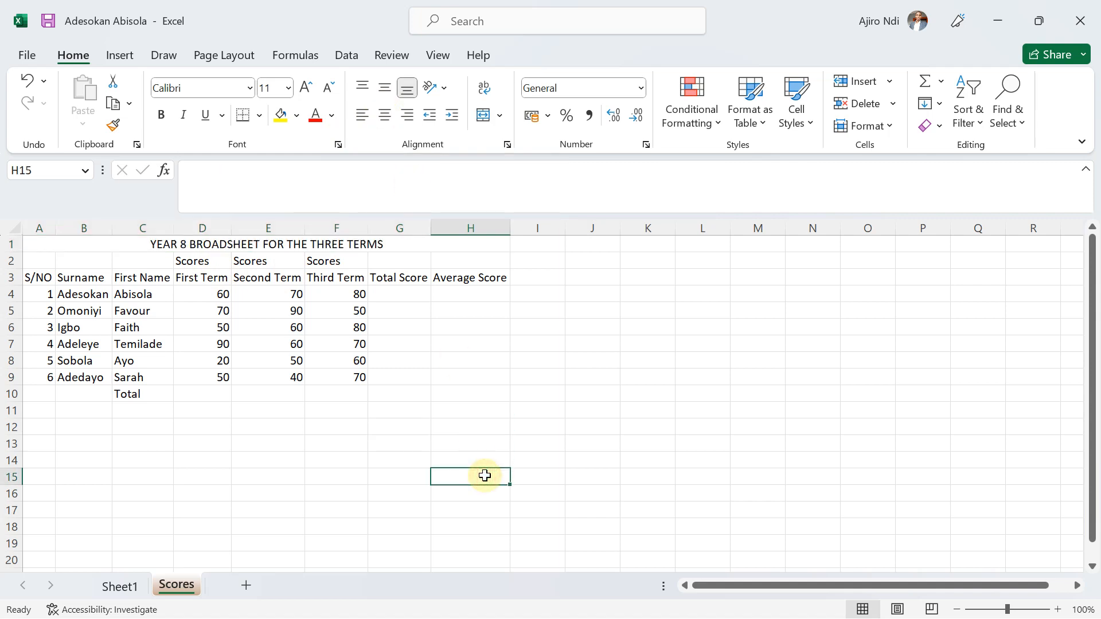
Fill the merged title cell with Green, Accent 6, Darker 50%.
{"action": "left_click", "coordinate": [368, 244]}
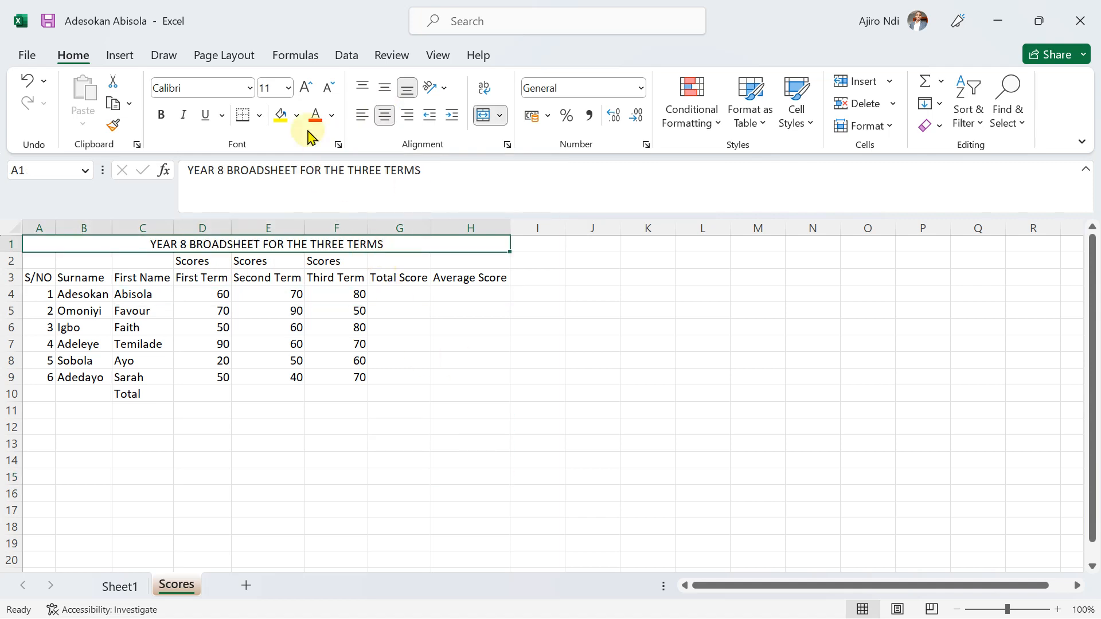
{"action": "left_click", "coordinate": [297, 115]}
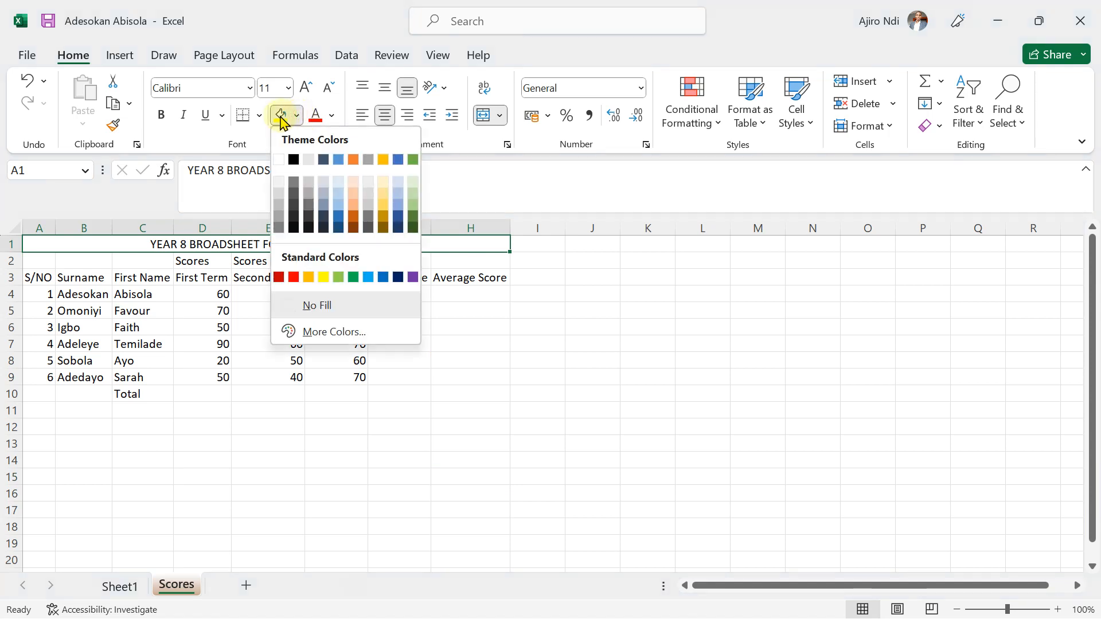
{"action": "left_click", "coordinate": [283, 118]}
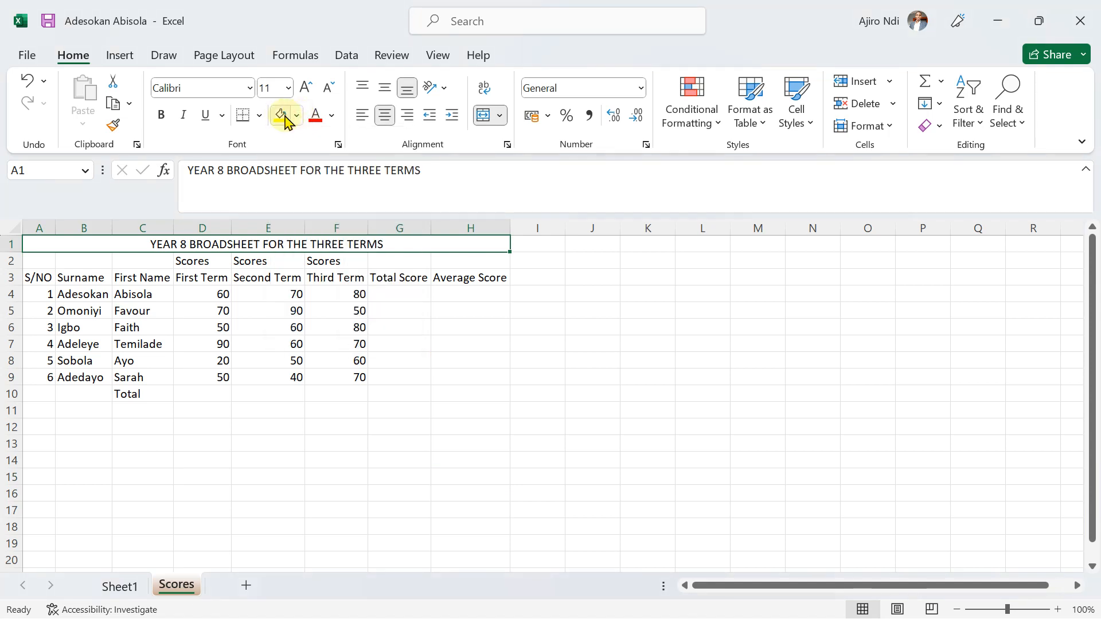
{"action": "left_click", "coordinate": [296, 117]}
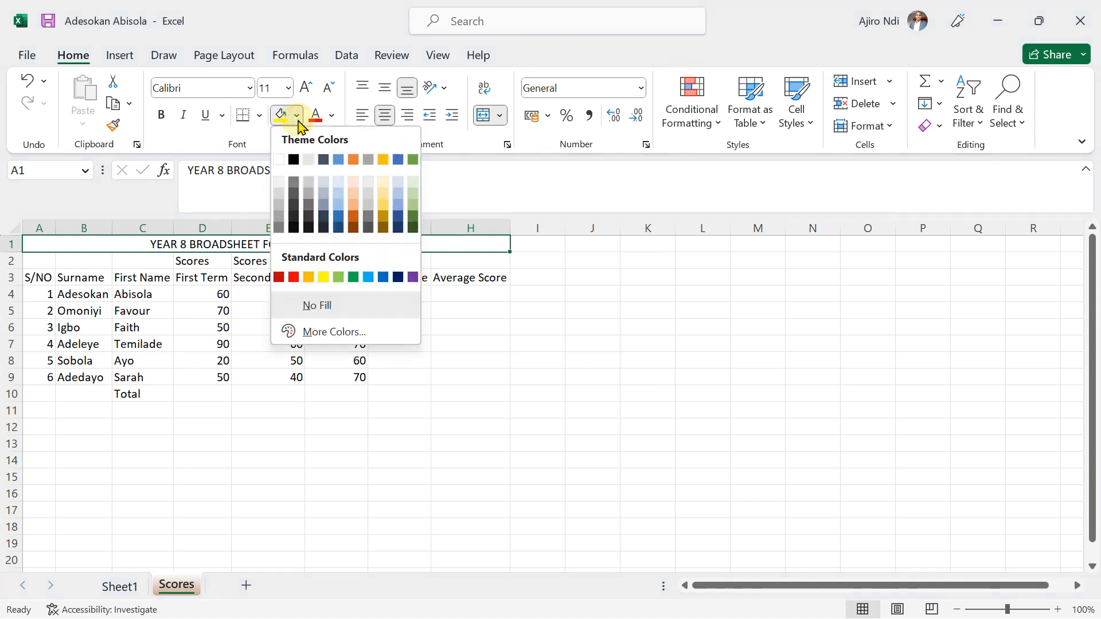
{"action": "left_click", "coordinate": [413, 229]}
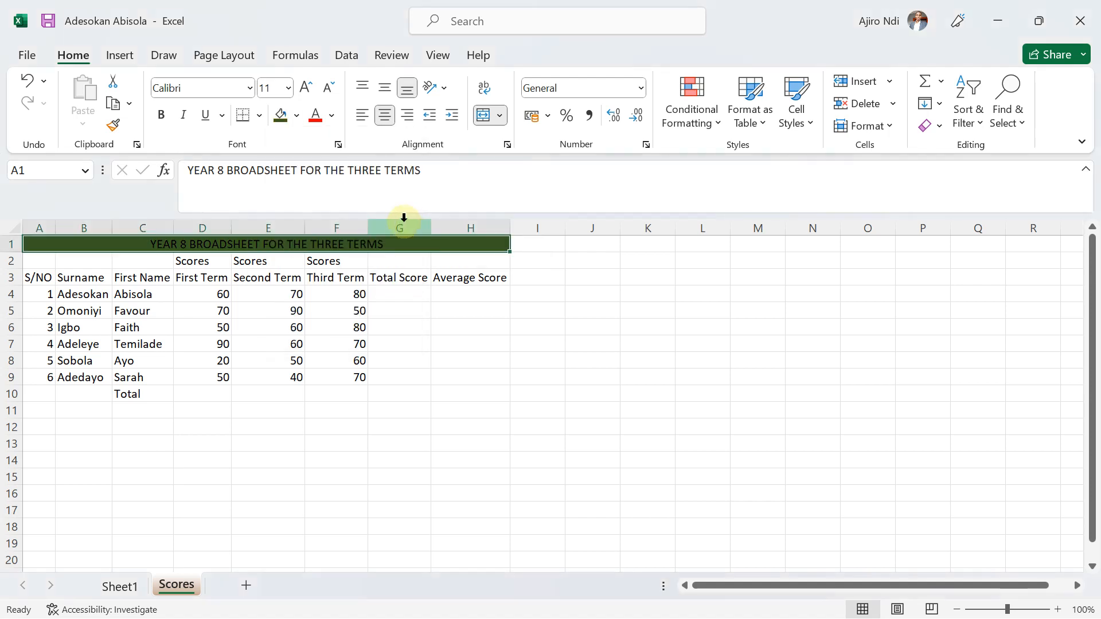
Set the title text to white and bold.
{"action": "left_click", "coordinate": [330, 119]}
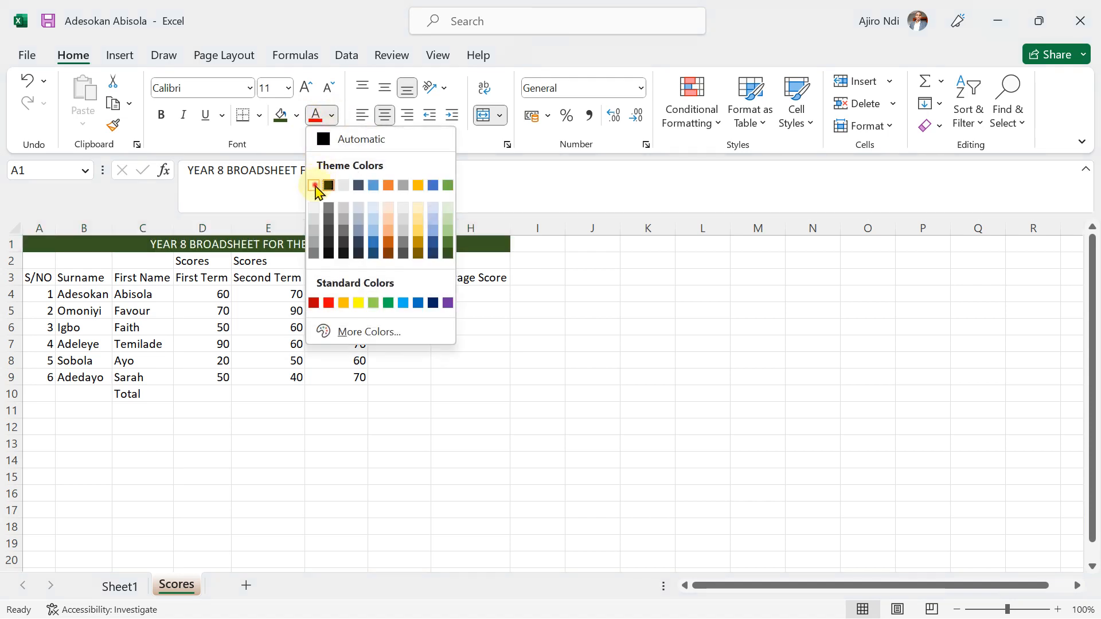
{"action": "left_click", "coordinate": [314, 184]}
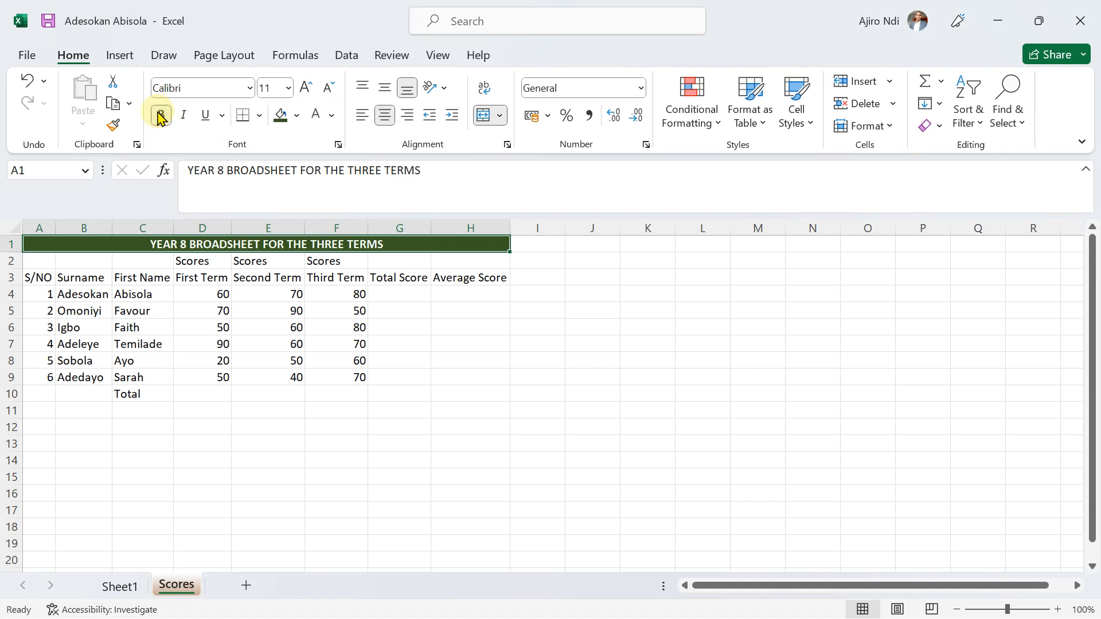
{"action": "left_click", "coordinate": [466, 413]}
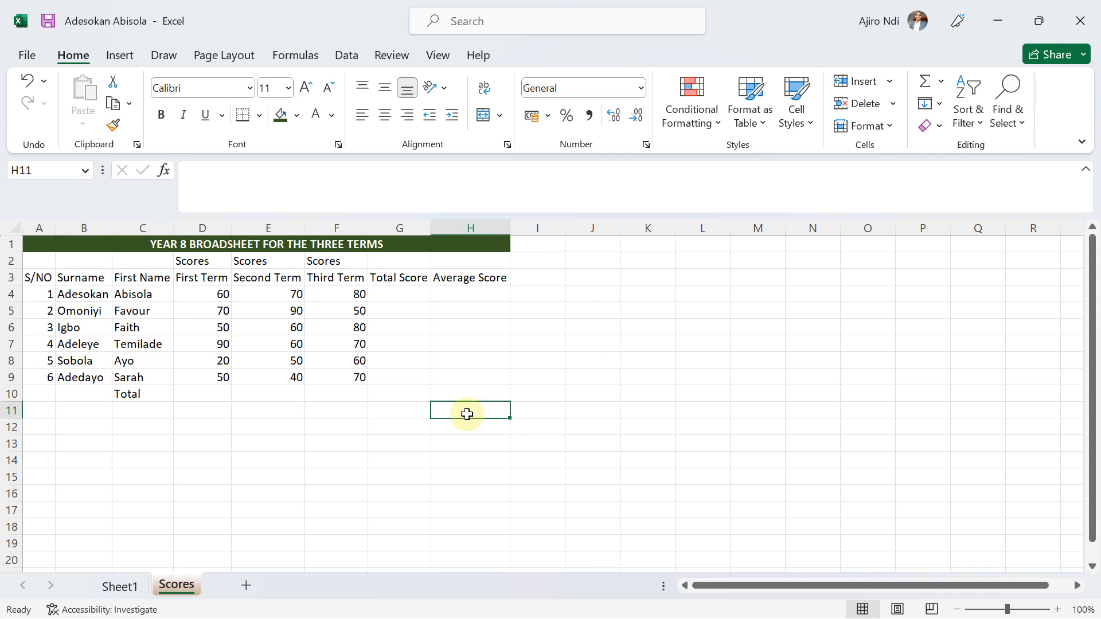
Apply All Borders to the whole broadsheet range A1:H10.
{"action": "left_click", "coordinate": [53, 241]}
{"action": "left_click_drag", "start_coordinate": [53, 241], "coordinate": [67, 327]}
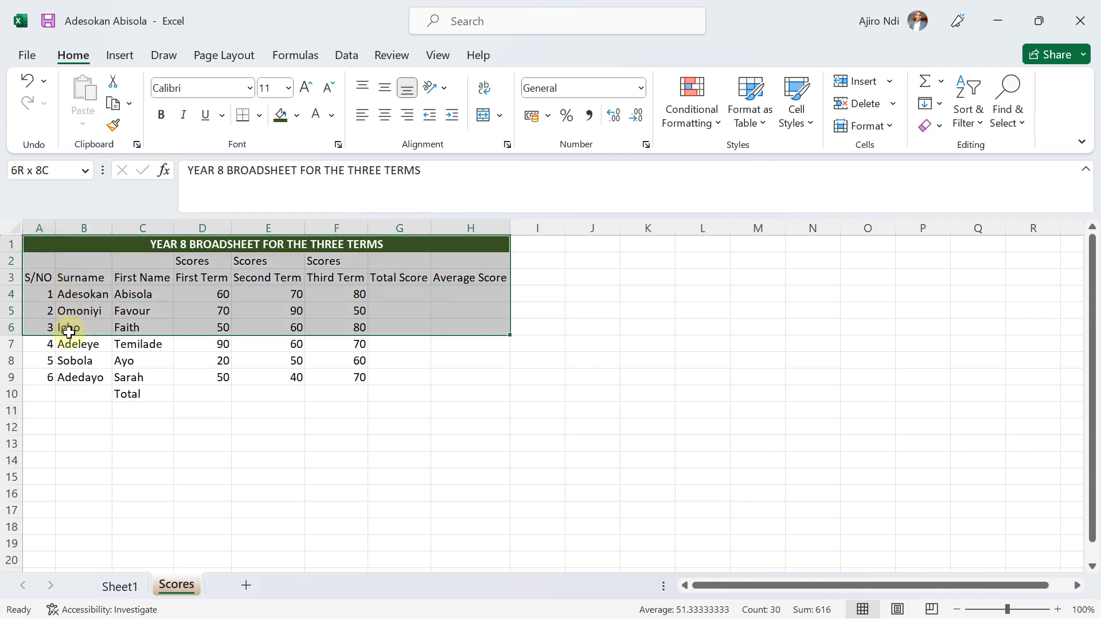
{"action": "left_click", "coordinate": [116, 261]}
{"action": "left_click_drag", "start_coordinate": [71, 243], "coordinate": [88, 394]}
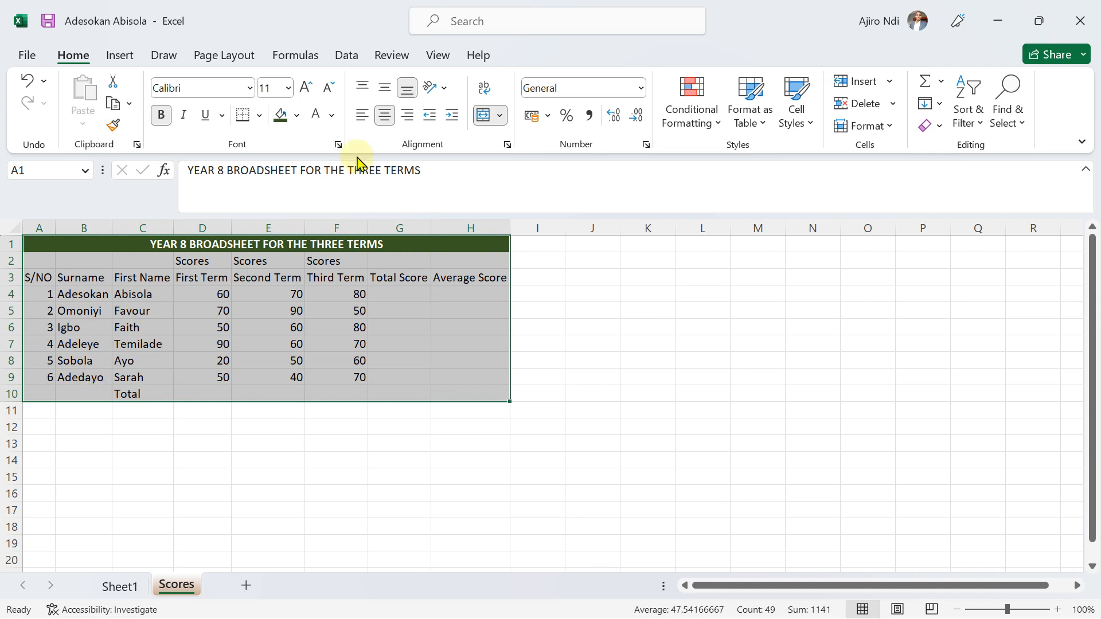
{"action": "left_click", "coordinate": [260, 118]}
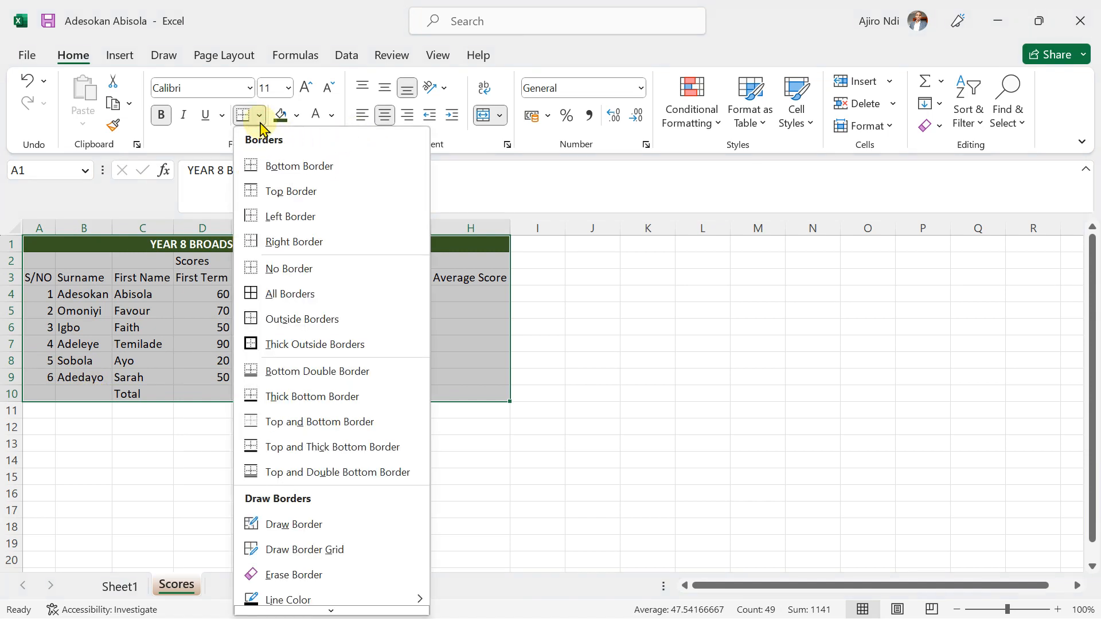
{"action": "left_click", "coordinate": [305, 298]}
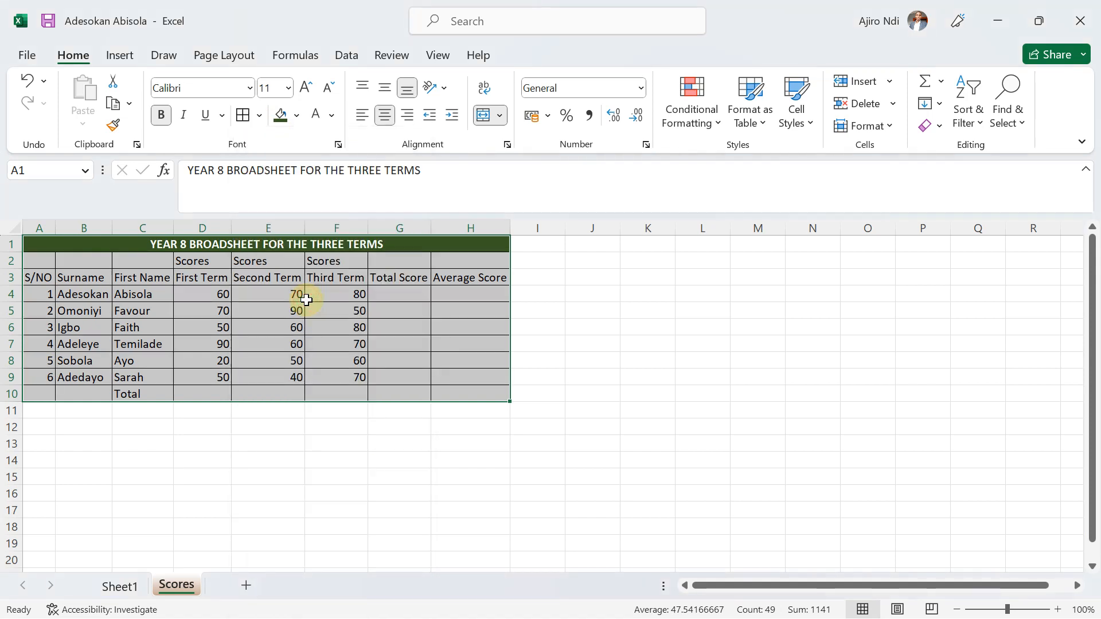
Apply all borders in a thicker solid line style to the broadsheet range A1:H10.
{"action": "left_click", "coordinate": [260, 117]}
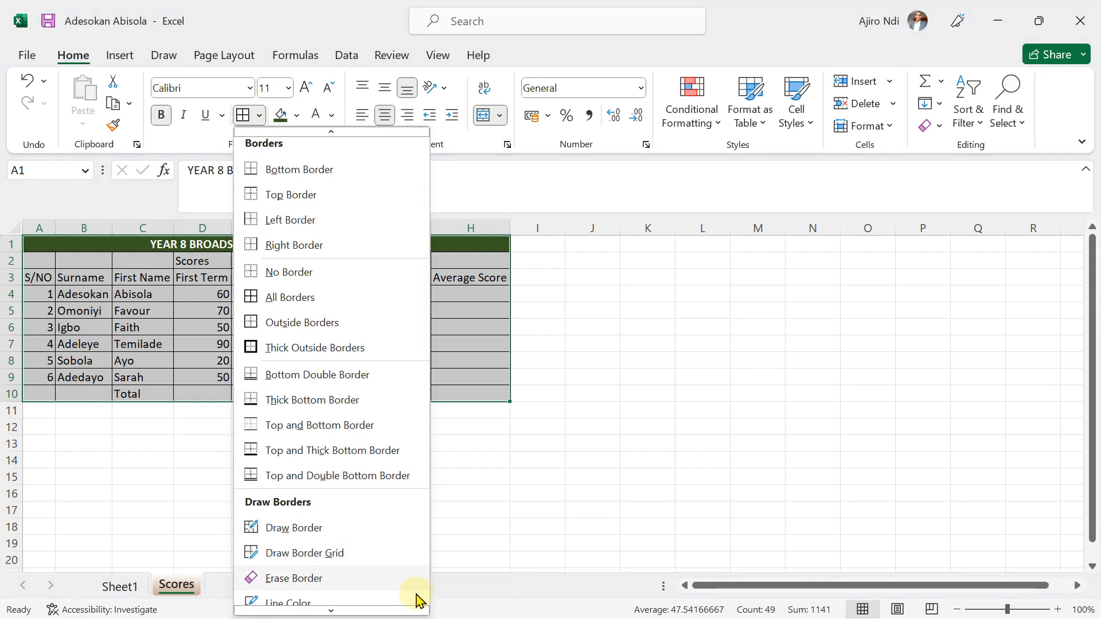
{"action": "mouse_move", "coordinate": [332, 613]}
{"action": "mouse_move", "coordinate": [315, 578]}
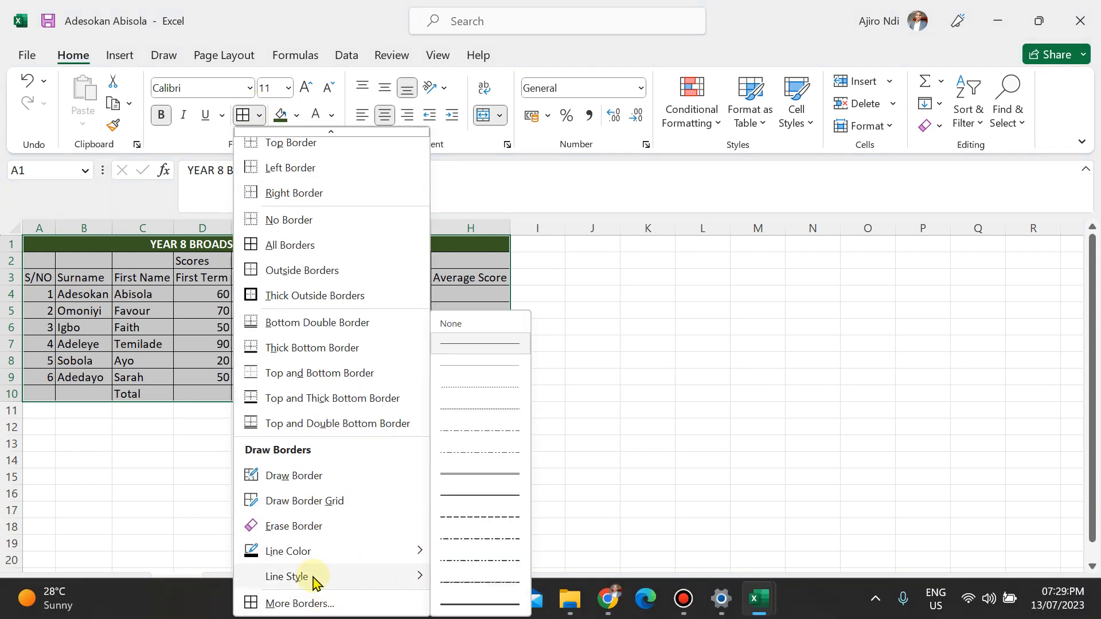
{"action": "left_click", "coordinate": [462, 500]}
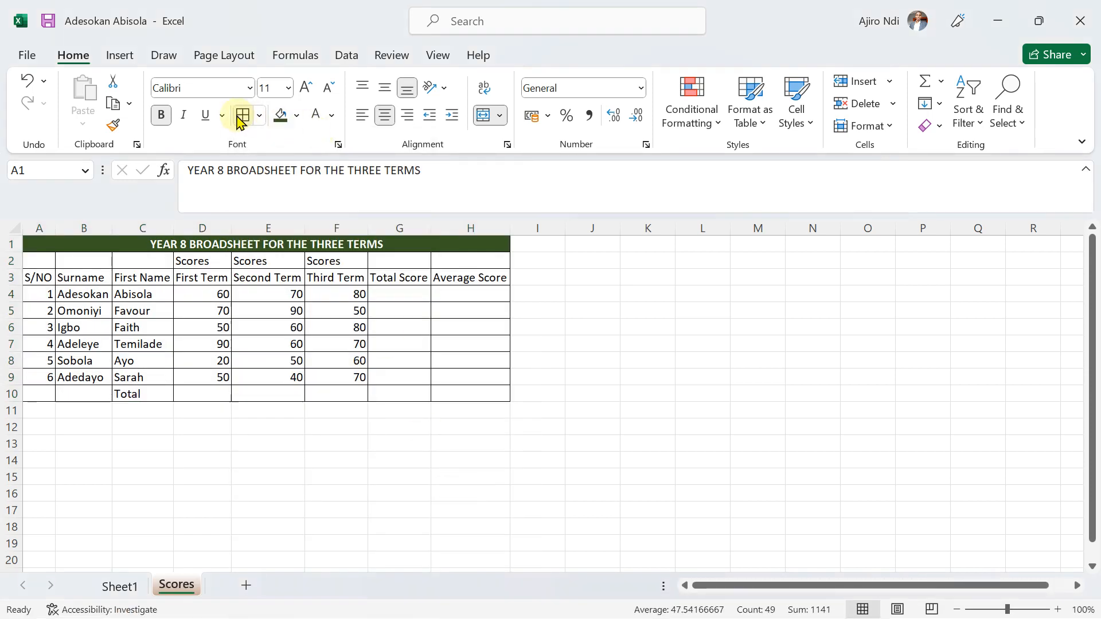
{"action": "left_click", "coordinate": [239, 119]}
{"action": "left_click", "coordinate": [507, 468]}
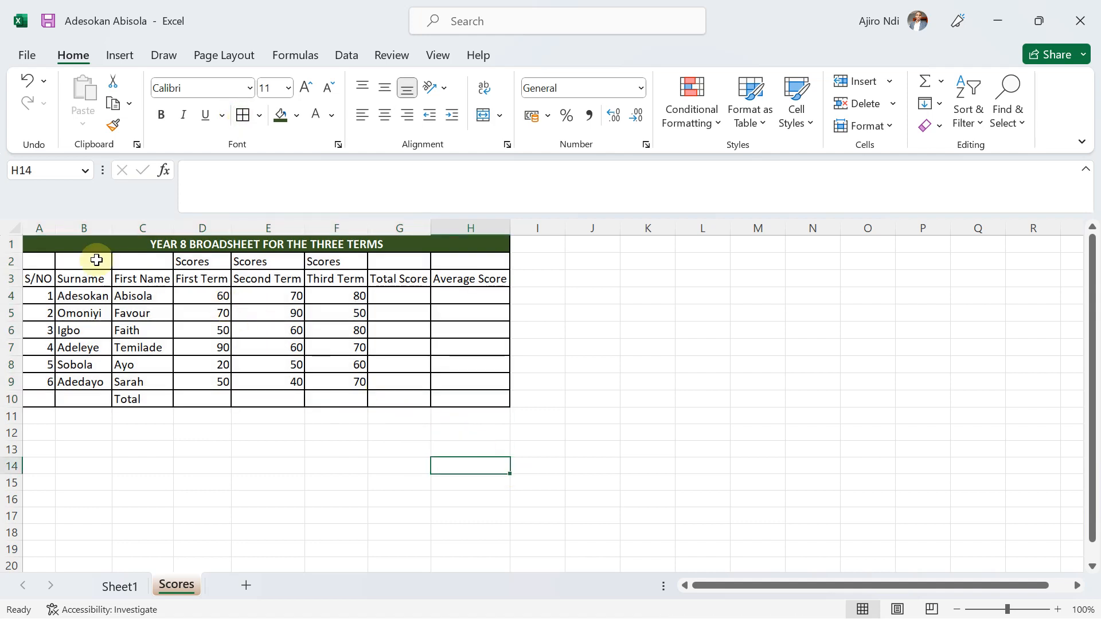
Select the entire worksheet and autofit all column widths to their contents.
{"action": "left_click", "coordinate": [16, 227]}
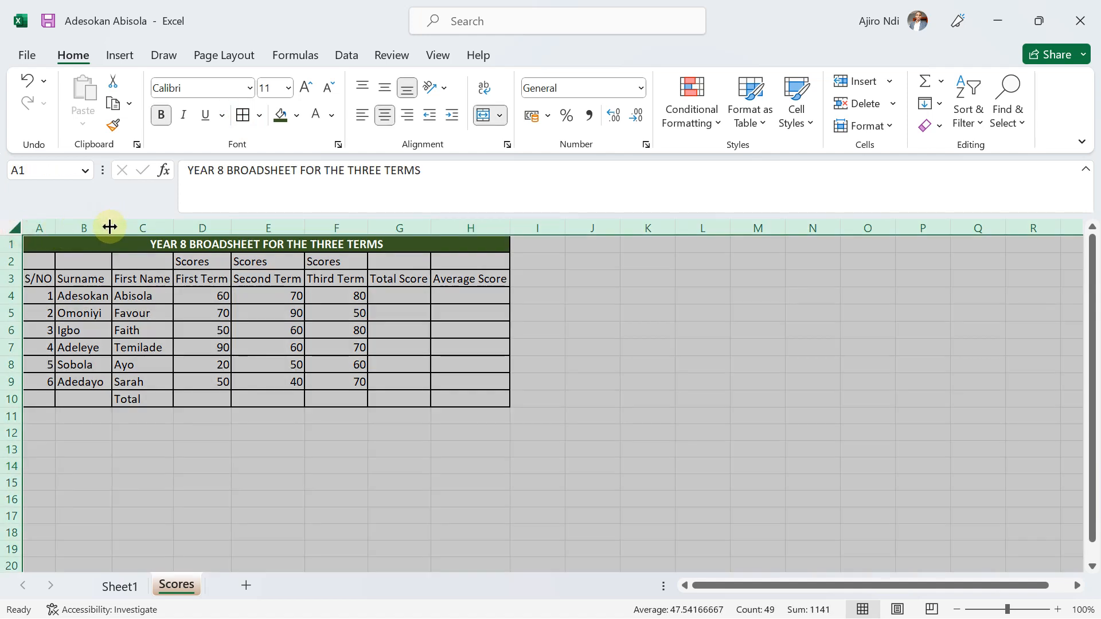
{"action": "left_click_drag", "start_coordinate": [56, 227], "coordinate": [62, 227]}
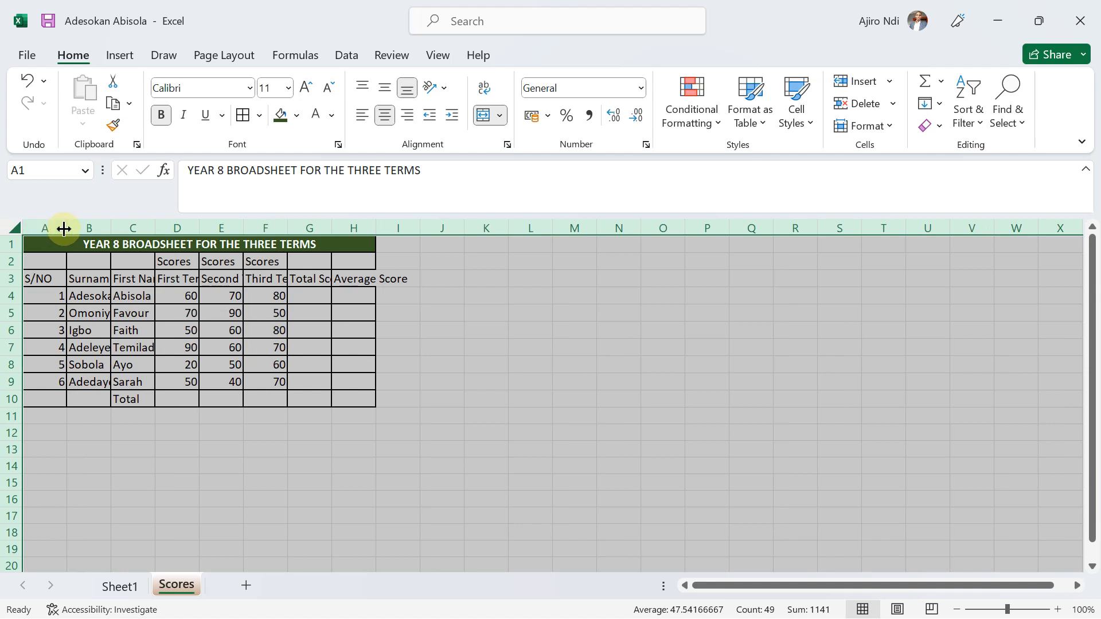
{"action": "double_click", "coordinate": [66, 228]}
{"action": "left_click", "coordinate": [216, 314]}
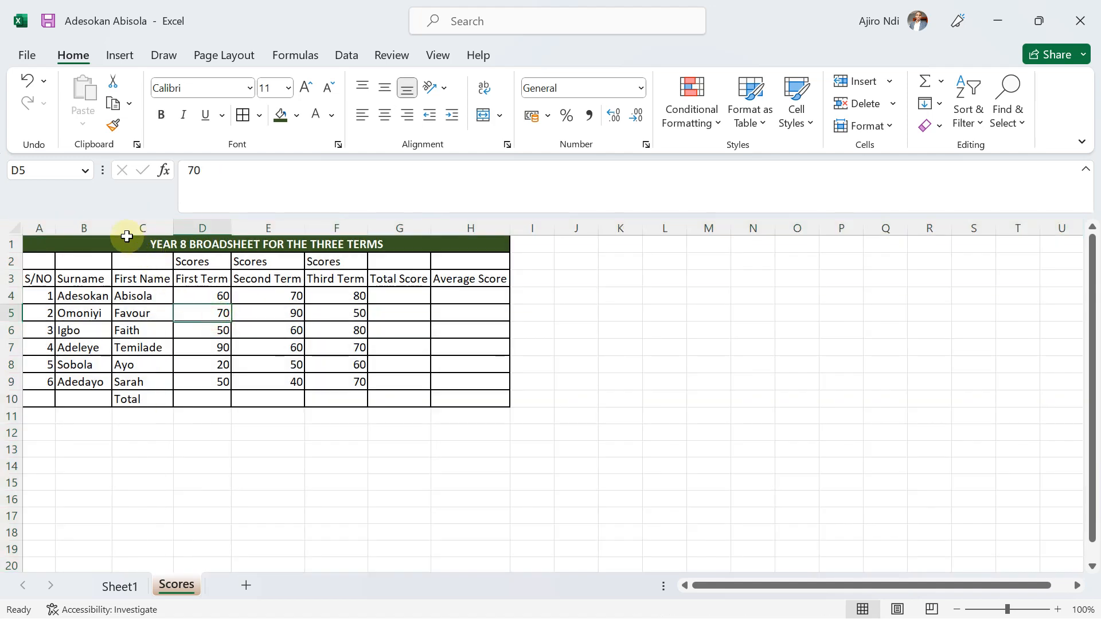
Widen columns B to F and the Average Score column beyond their text.
{"action": "left_click_drag", "start_coordinate": [114, 229], "coordinate": [286, 221]}
{"action": "left_click_drag", "start_coordinate": [359, 221], "coordinate": [442, 224]}
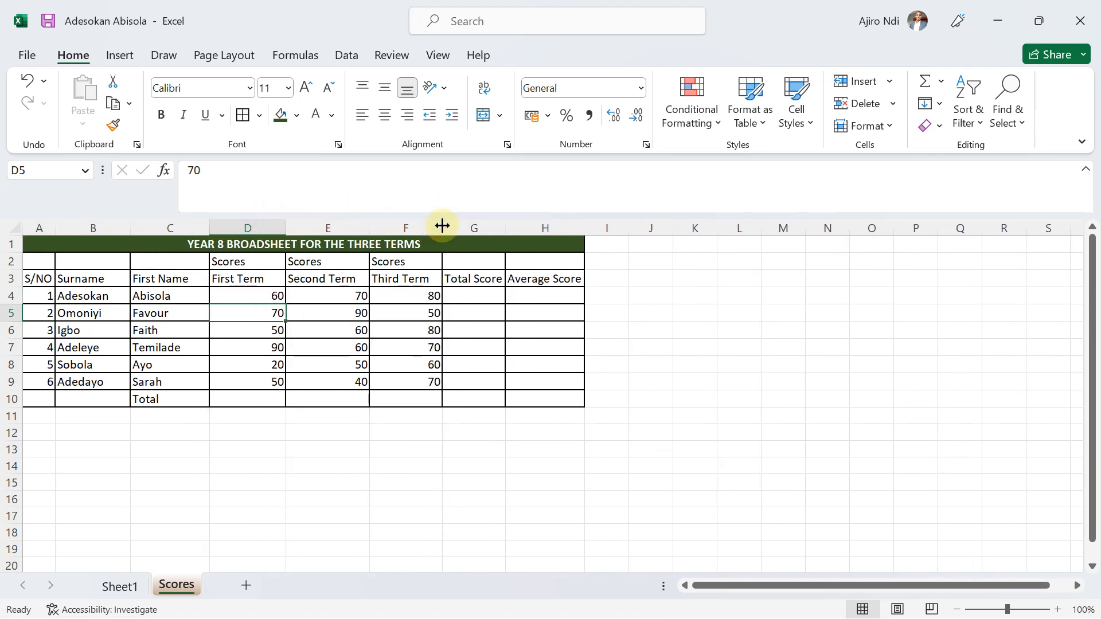
{"action": "left_click_drag", "start_coordinate": [583, 230], "coordinate": [602, 229]}
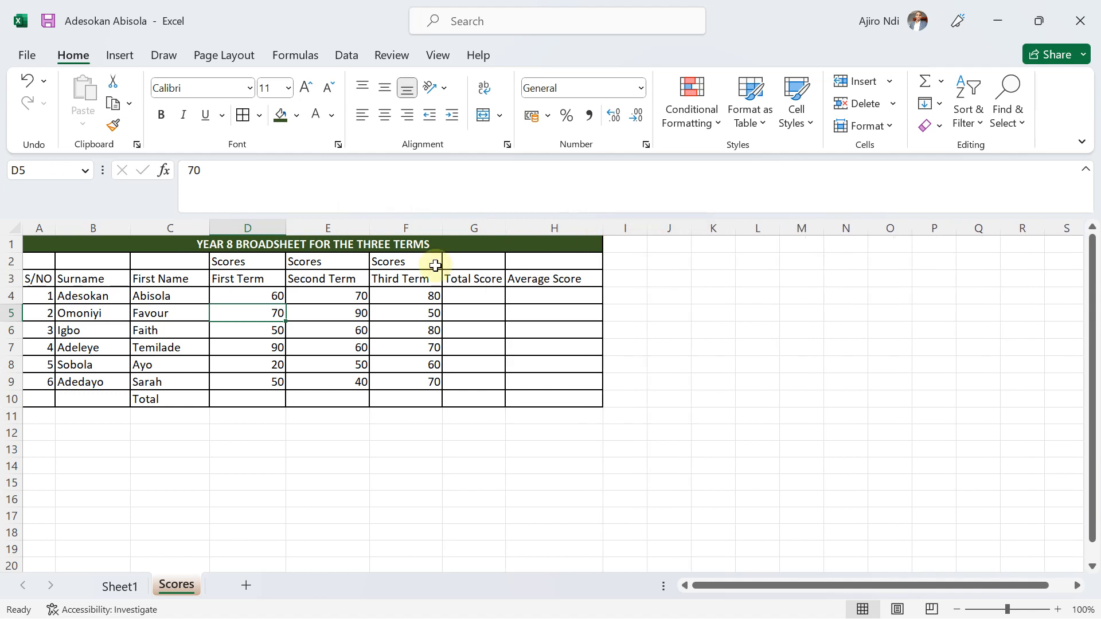
Clear the duplicate Scores headings from cells E2 and F2, keeping only the one in D2.
{"action": "left_click", "coordinate": [233, 262]}
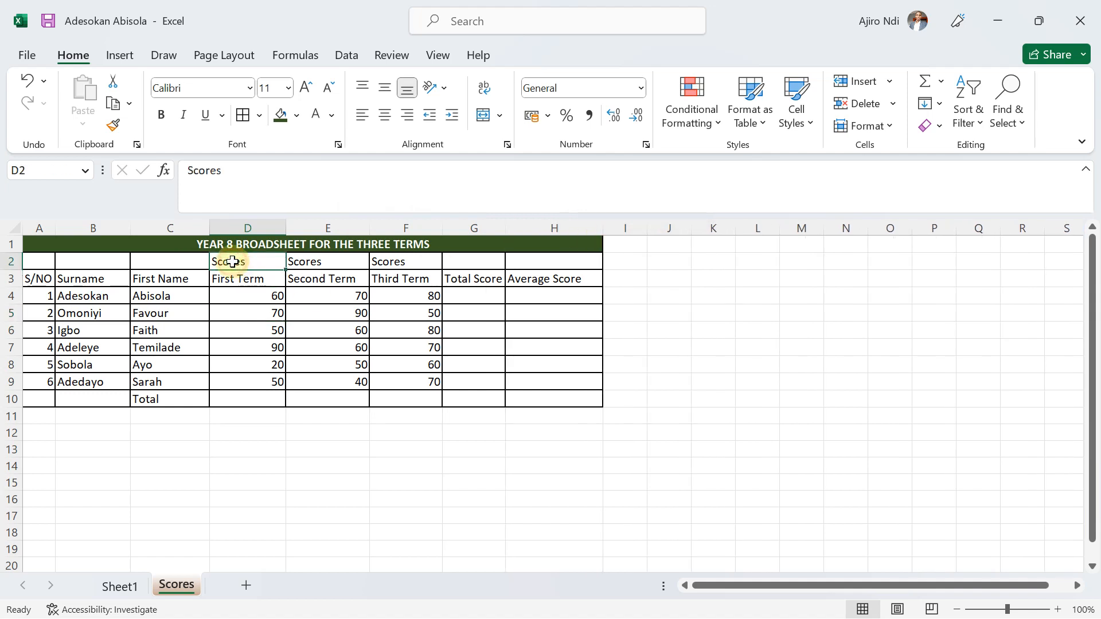
{"action": "left_click", "coordinate": [310, 265]}
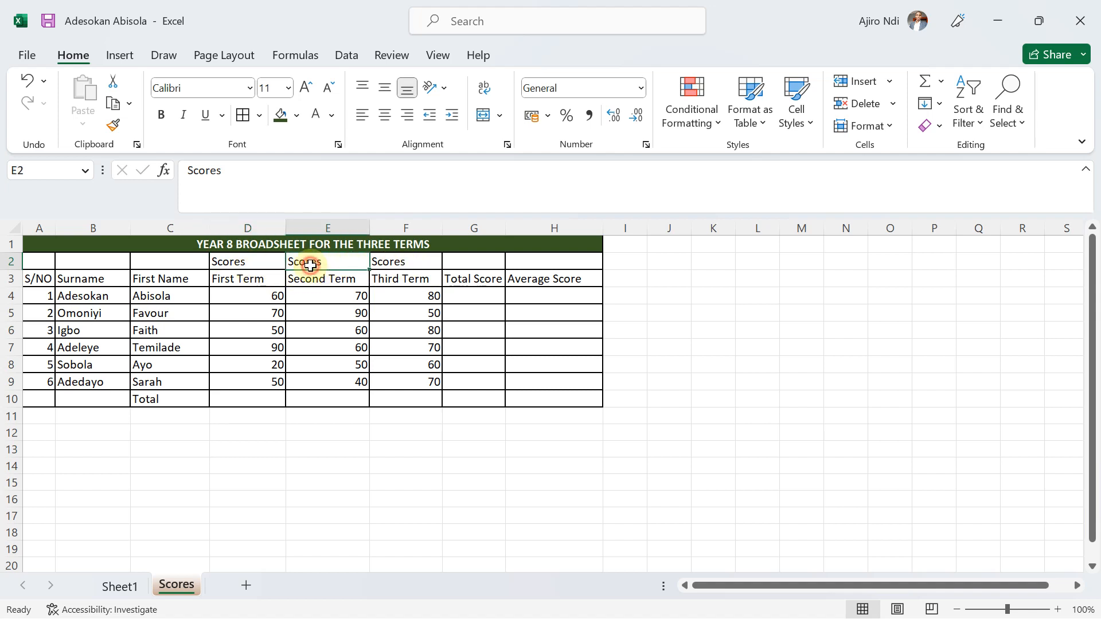
{"action": "key", "text": "Delete"}
{"action": "key", "text": "Right"}
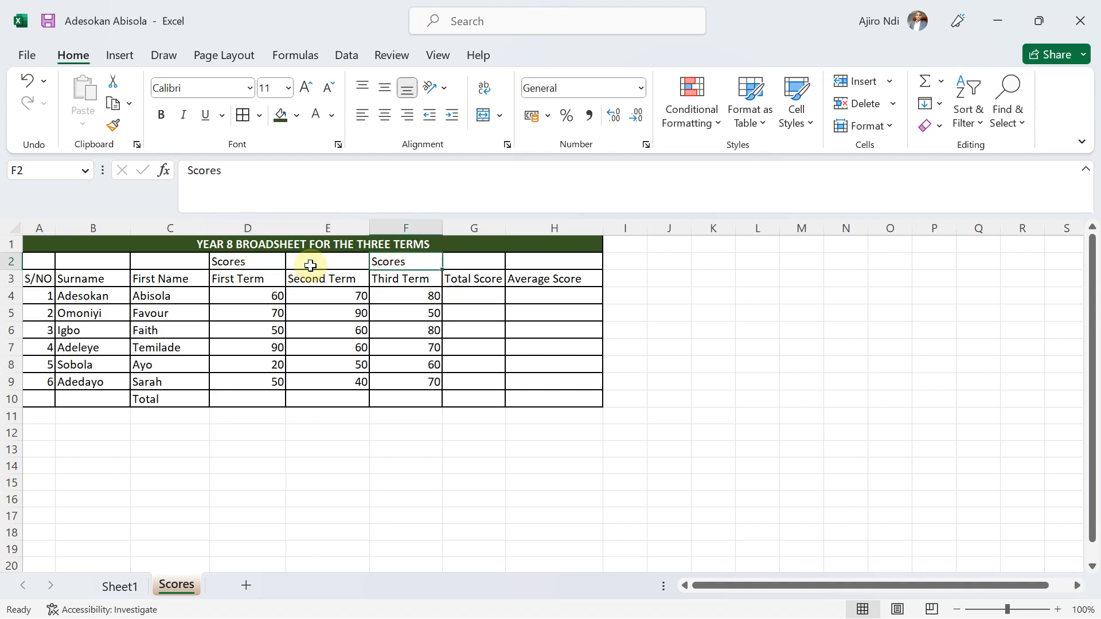
{"action": "key", "text": "Delete"}
Merge and center cells D2:F2 so the Scores heading spans the three term columns.
{"action": "left_click", "coordinate": [223, 263]}
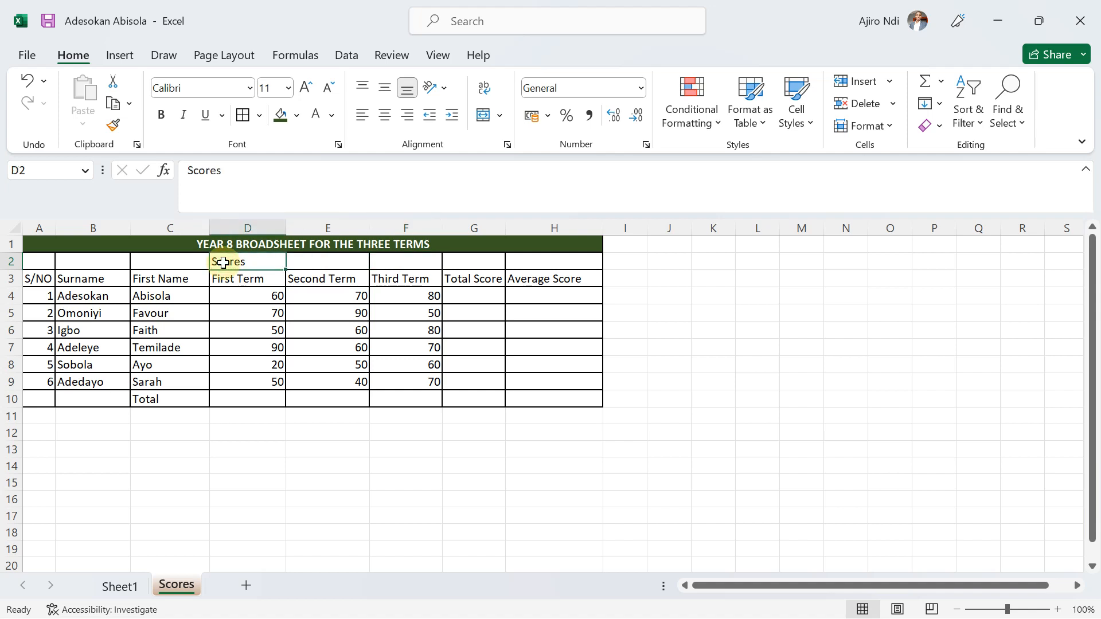
{"action": "left_click_drag", "start_coordinate": [223, 263], "coordinate": [300, 255]}
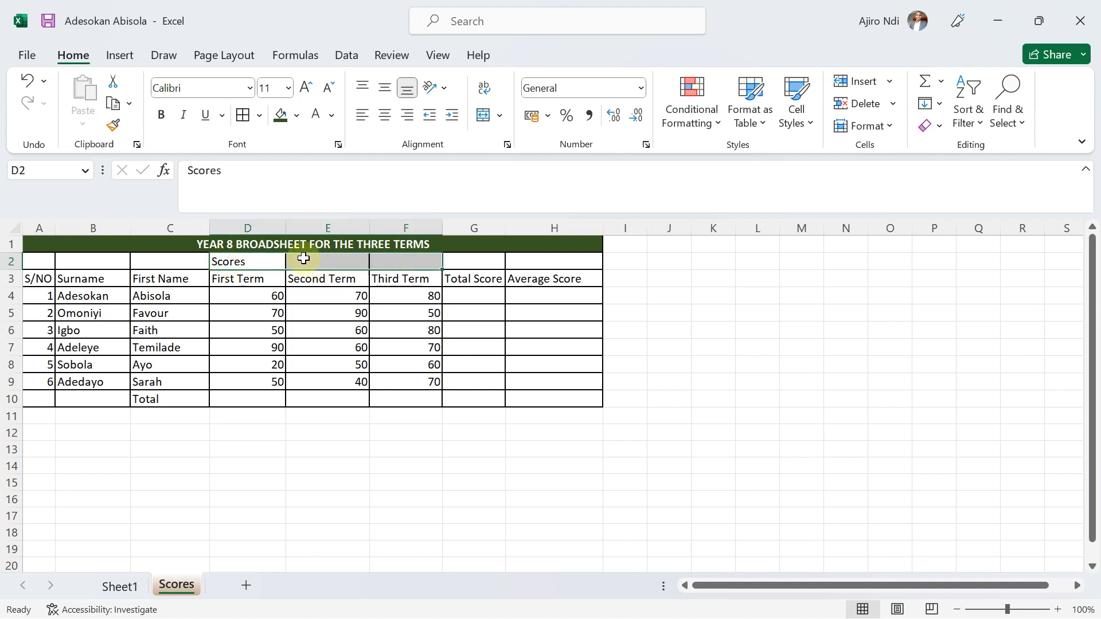
{"action": "left_click_drag", "start_coordinate": [230, 261], "coordinate": [394, 256]}
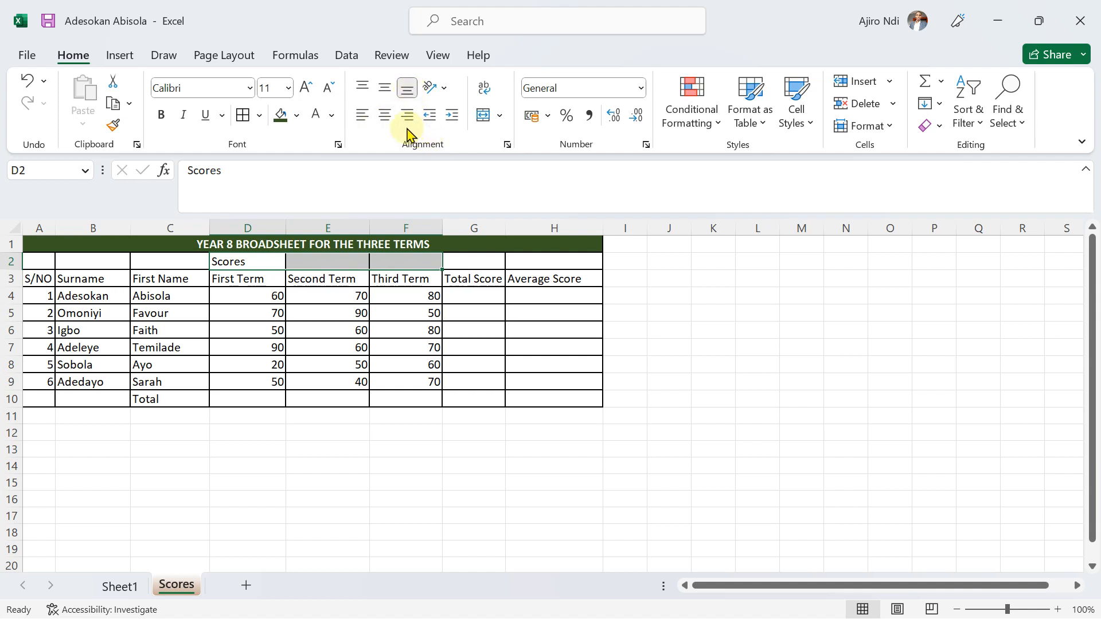
{"action": "left_click", "coordinate": [487, 117]}
{"action": "left_click", "coordinate": [499, 115]}
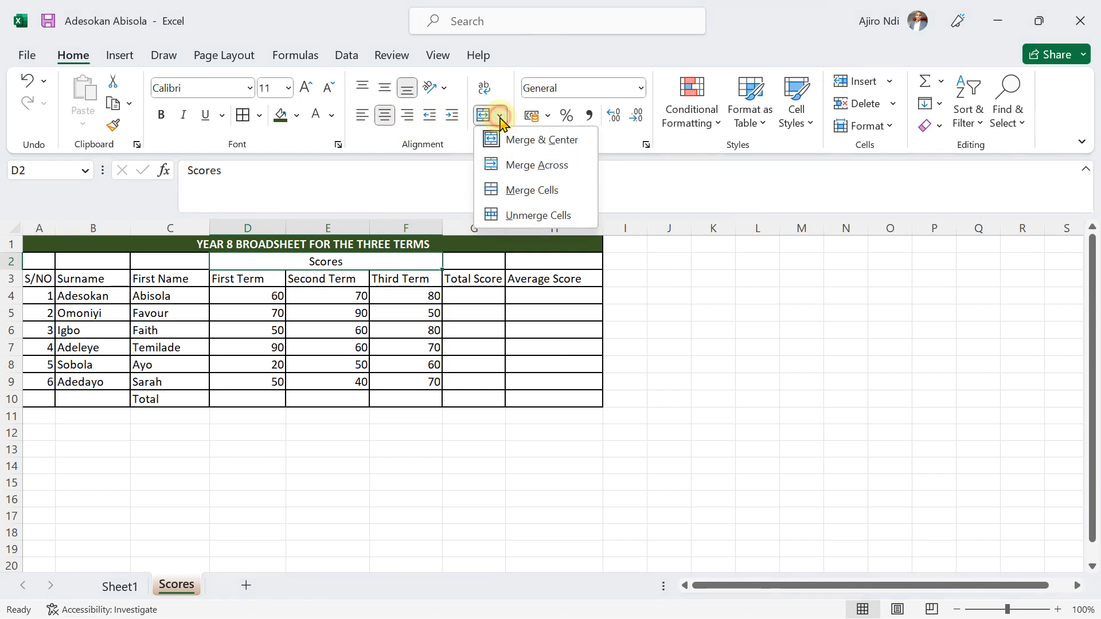
{"action": "left_click", "coordinate": [528, 145]}
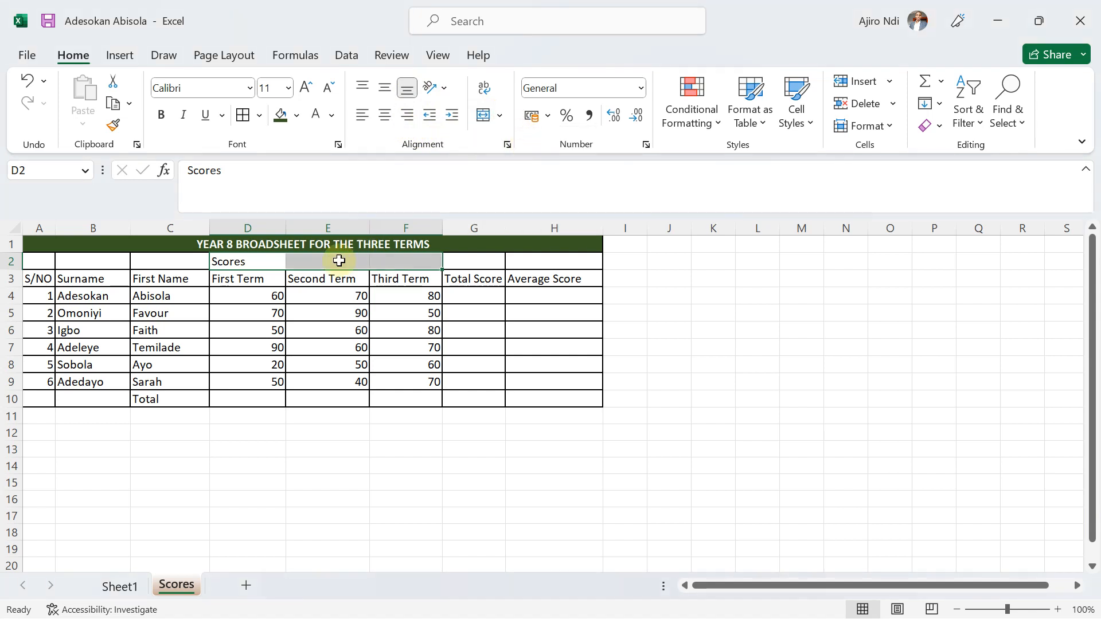
{"action": "left_click", "coordinate": [500, 115]}
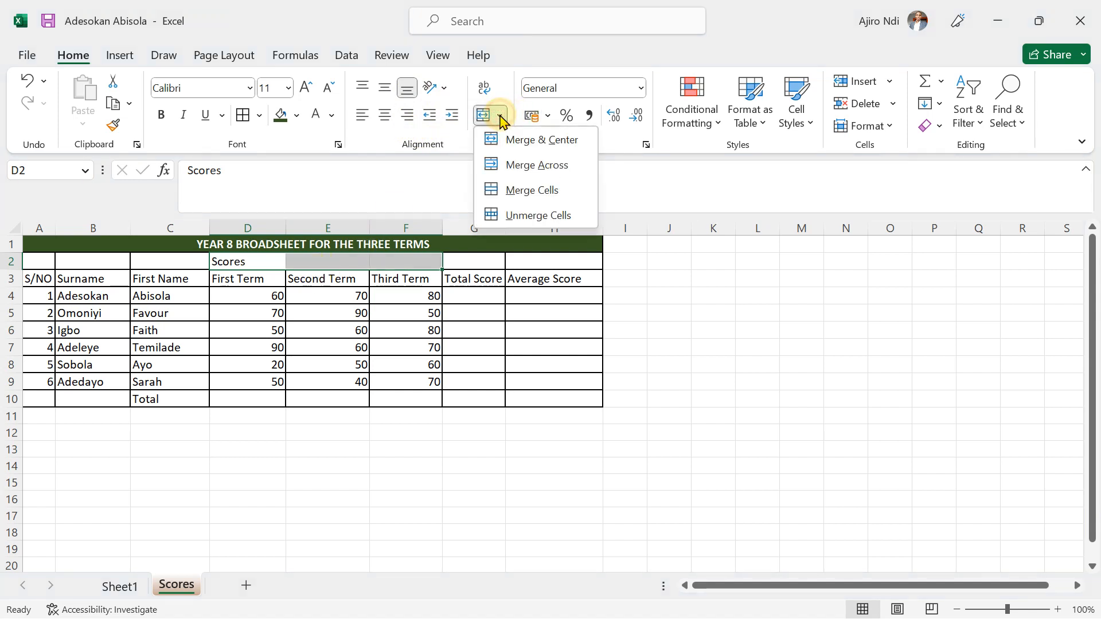
{"action": "left_click", "coordinate": [502, 143]}
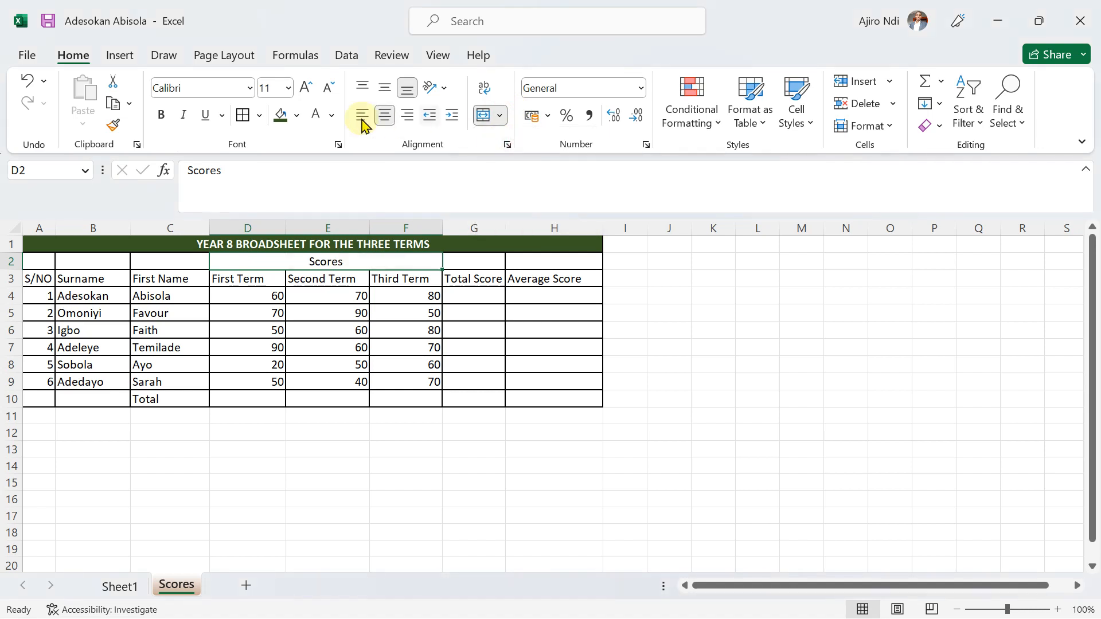
Fill the merged Scores heading cell with the lightest tint of the green theme color.
{"action": "left_click", "coordinate": [297, 117]}
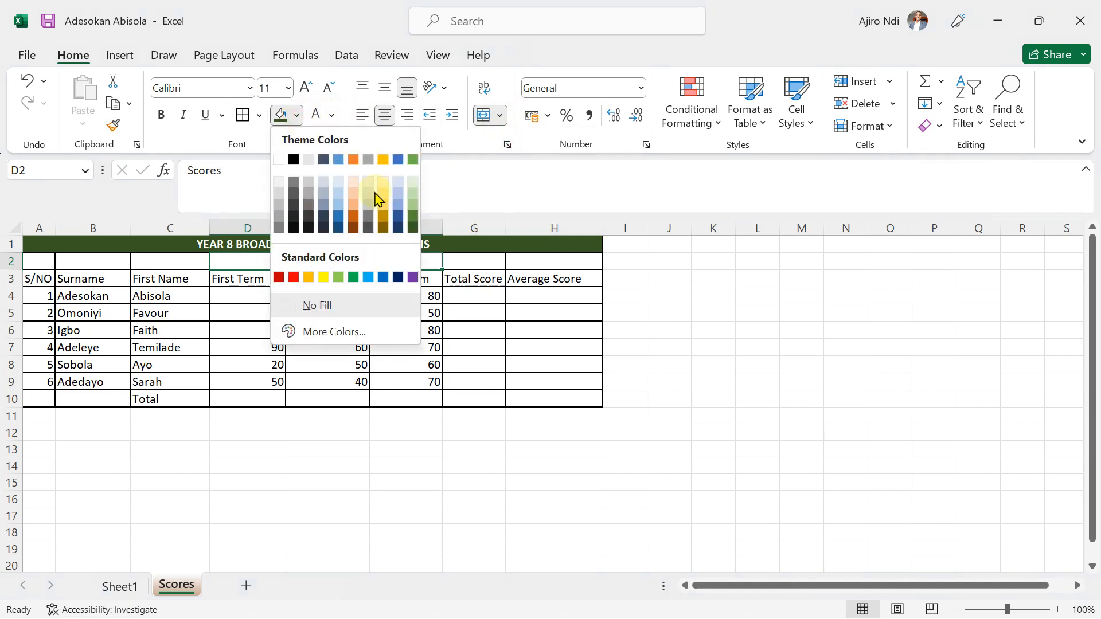
{"action": "left_click", "coordinate": [413, 182]}
{"action": "left_click", "coordinate": [458, 401]}
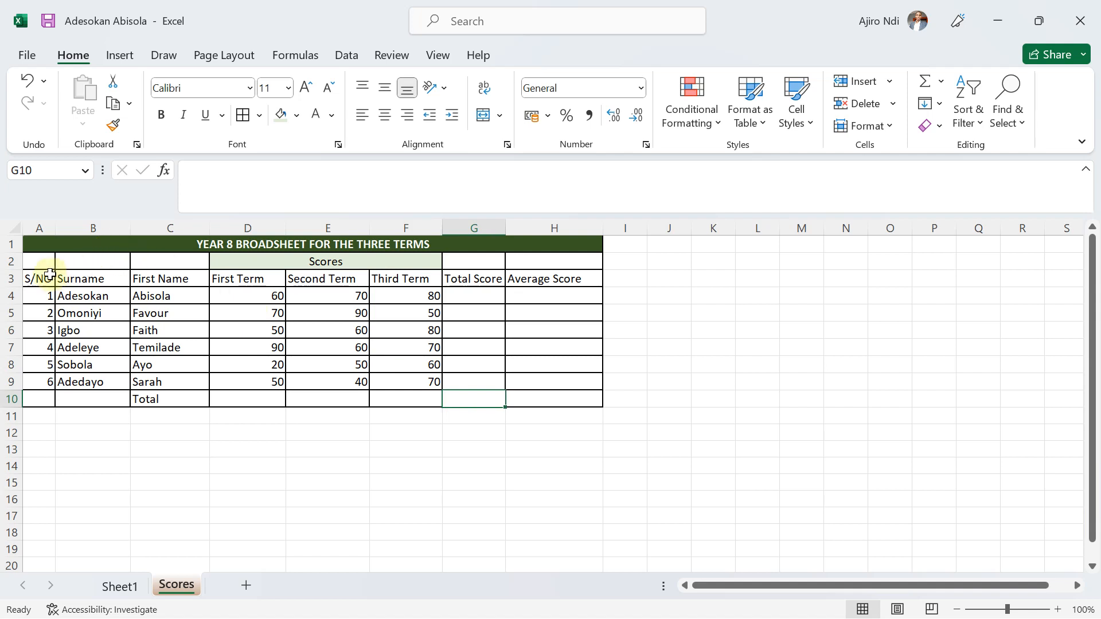
Bold the column headers in A3:H3 and widen the Total Score column.
{"action": "left_click_drag", "start_coordinate": [29, 278], "coordinate": [538, 277]}
{"action": "left_click", "coordinate": [160, 116]}
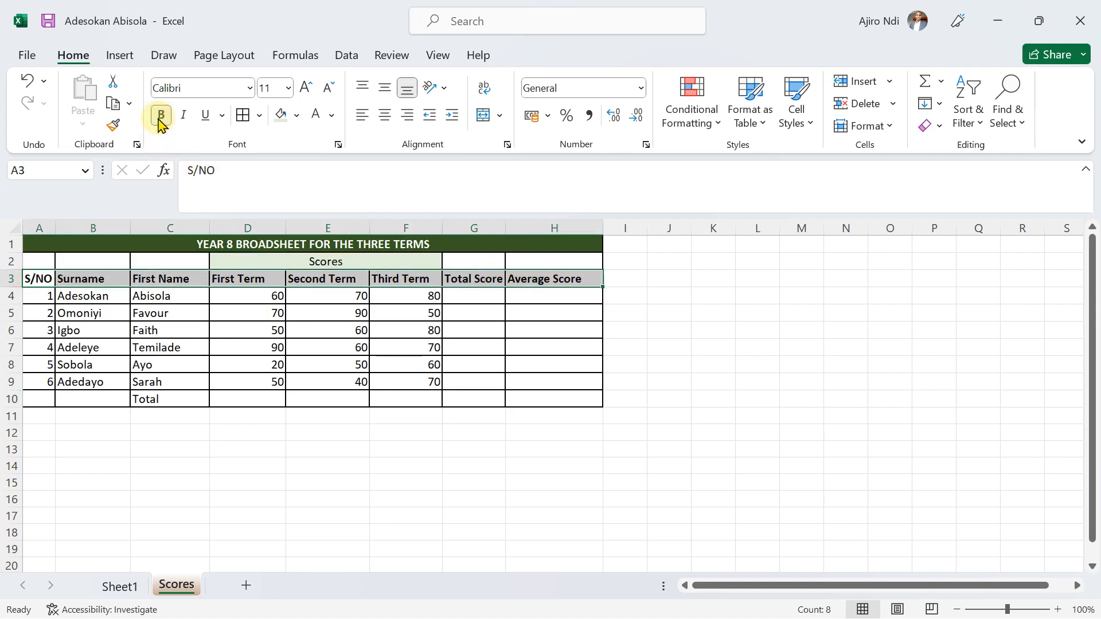
{"action": "left_click", "coordinate": [359, 482]}
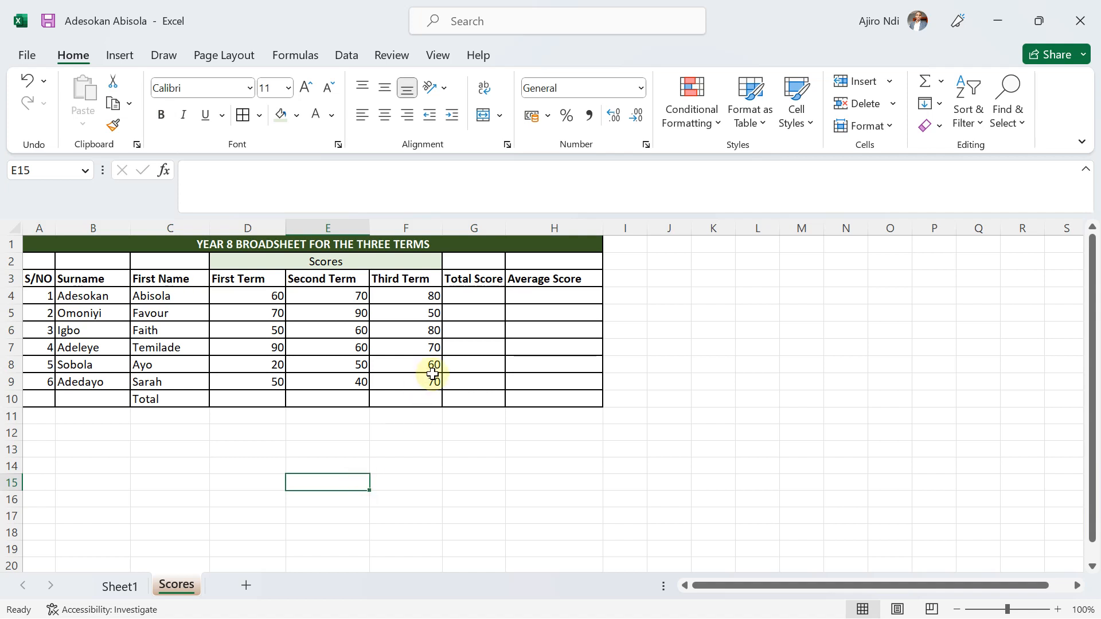
{"action": "left_click_drag", "start_coordinate": [504, 225], "coordinate": [526, 226]}
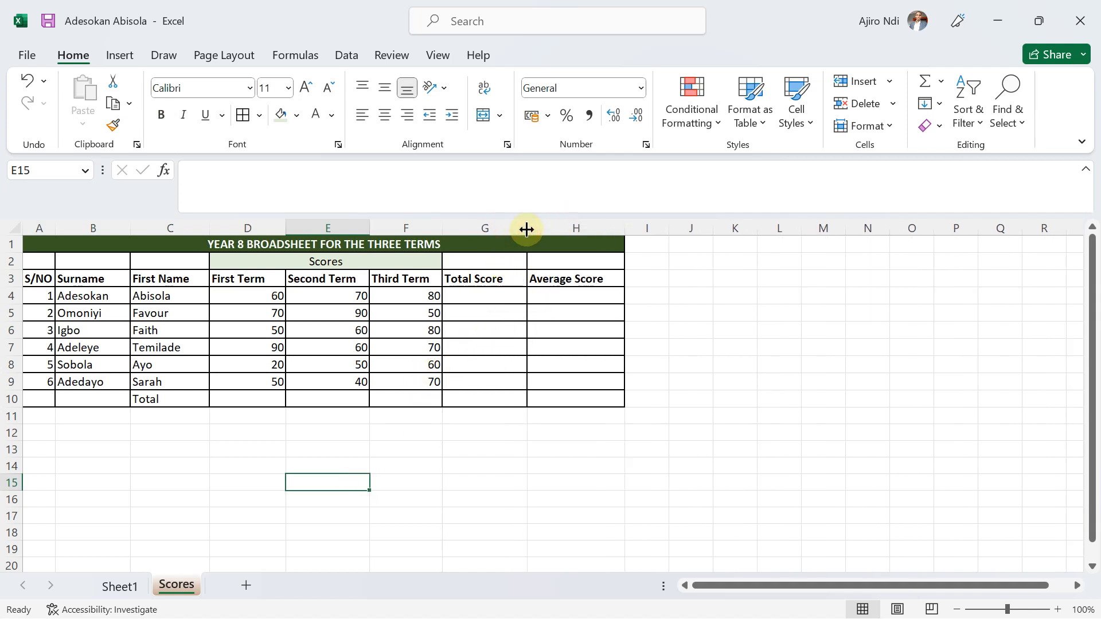
{"action": "left_click", "coordinate": [508, 362]}
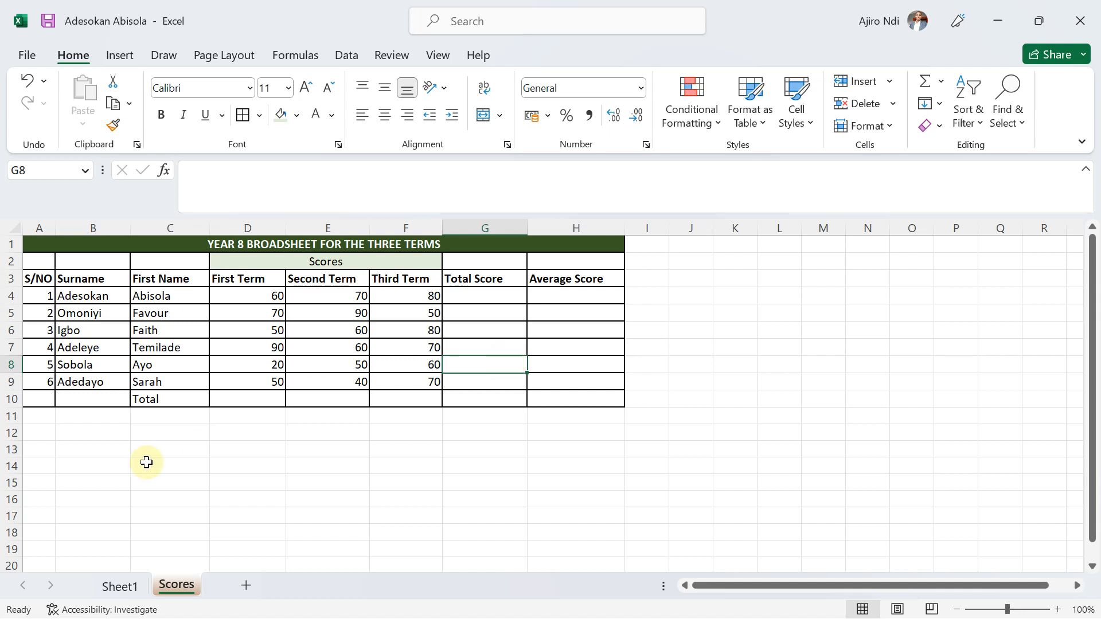
Fill the Total row cells C10:F10 with a light gold theme color.
{"action": "left_click_drag", "start_coordinate": [145, 399], "coordinate": [404, 401]}
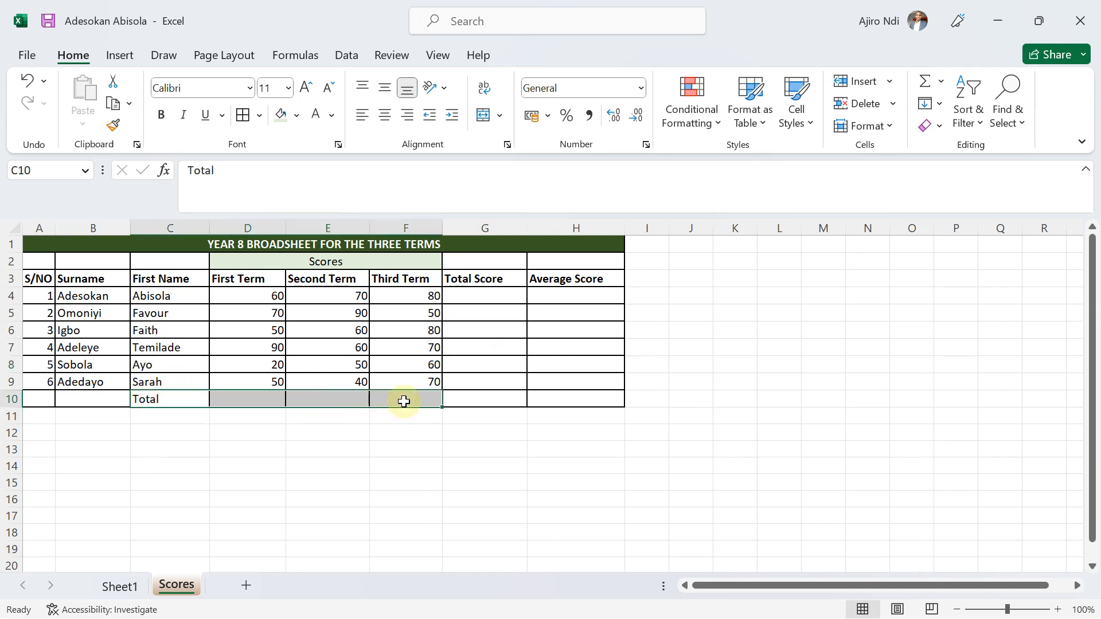
{"action": "left_click", "coordinate": [294, 116]}
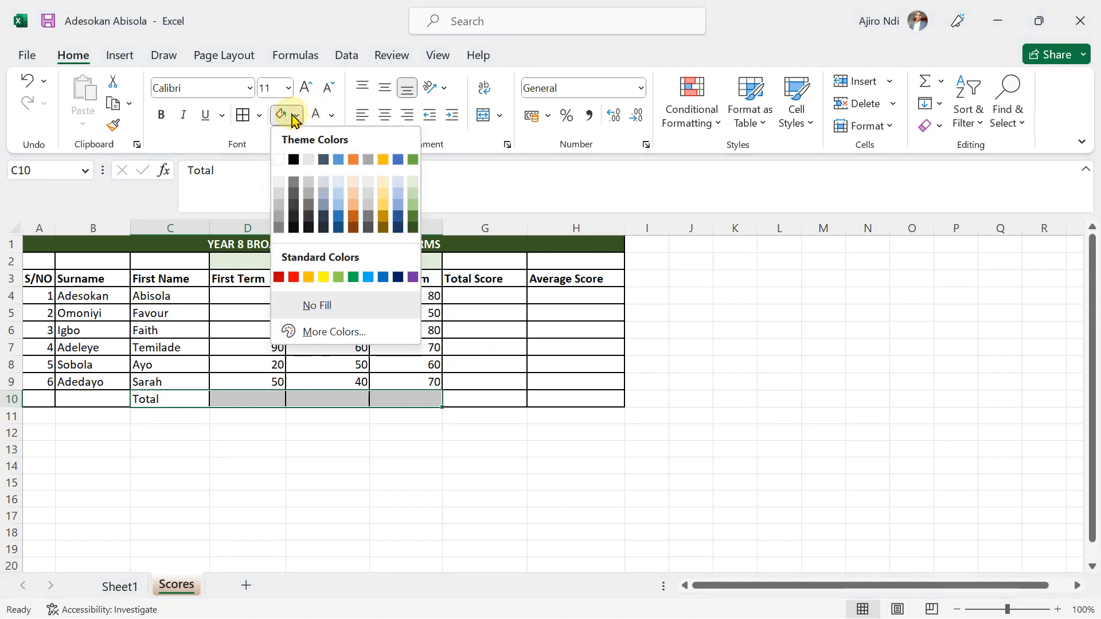
{"action": "left_click", "coordinate": [383, 211]}
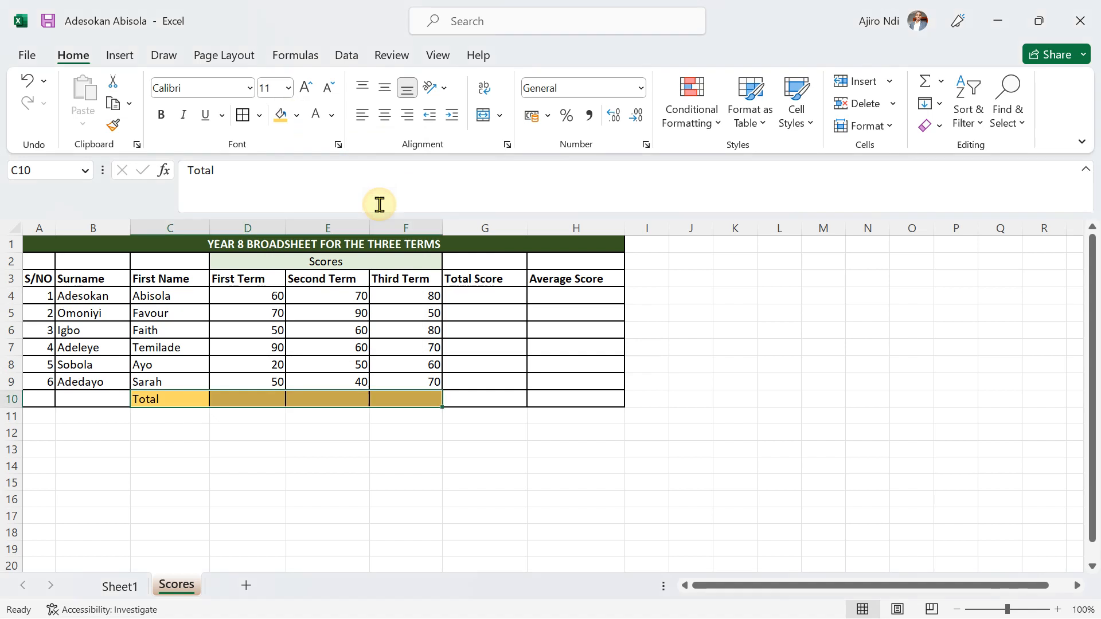
{"action": "left_click", "coordinate": [493, 383]}
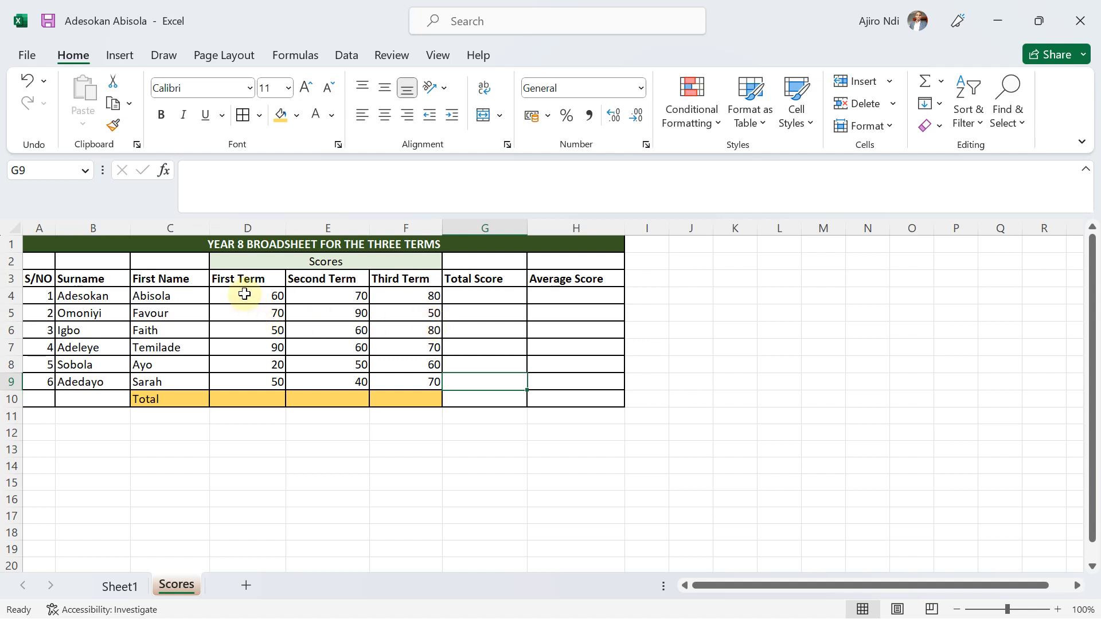
Center the term scores in D4:F9 horizontally and align them to the middle vertically.
{"action": "left_click_drag", "start_coordinate": [269, 294], "coordinate": [413, 379]}
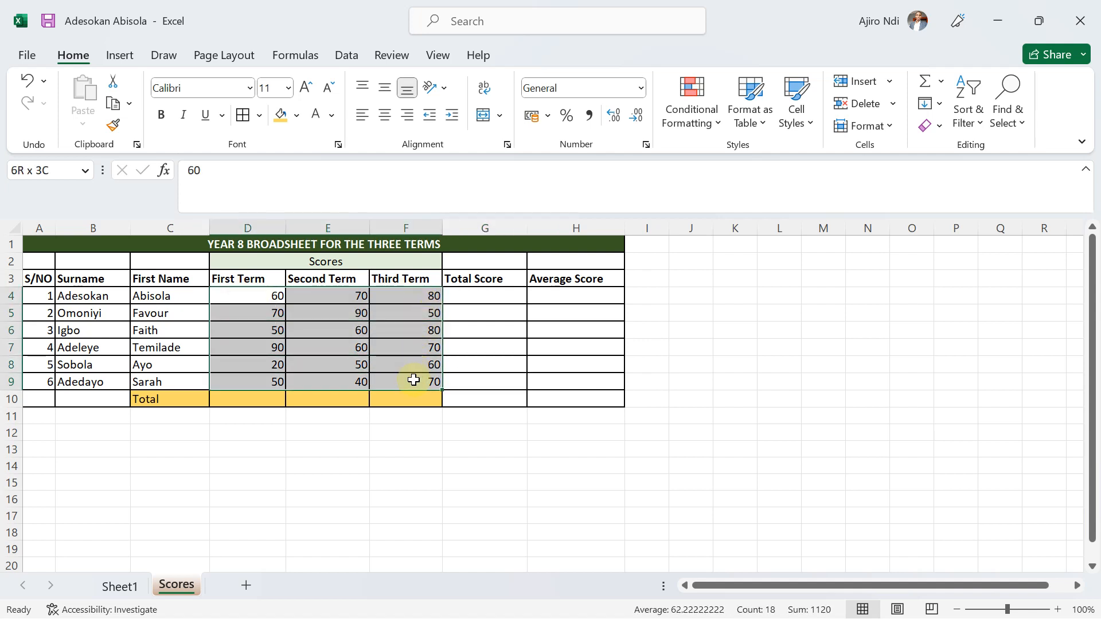
{"action": "left_click", "coordinate": [385, 116]}
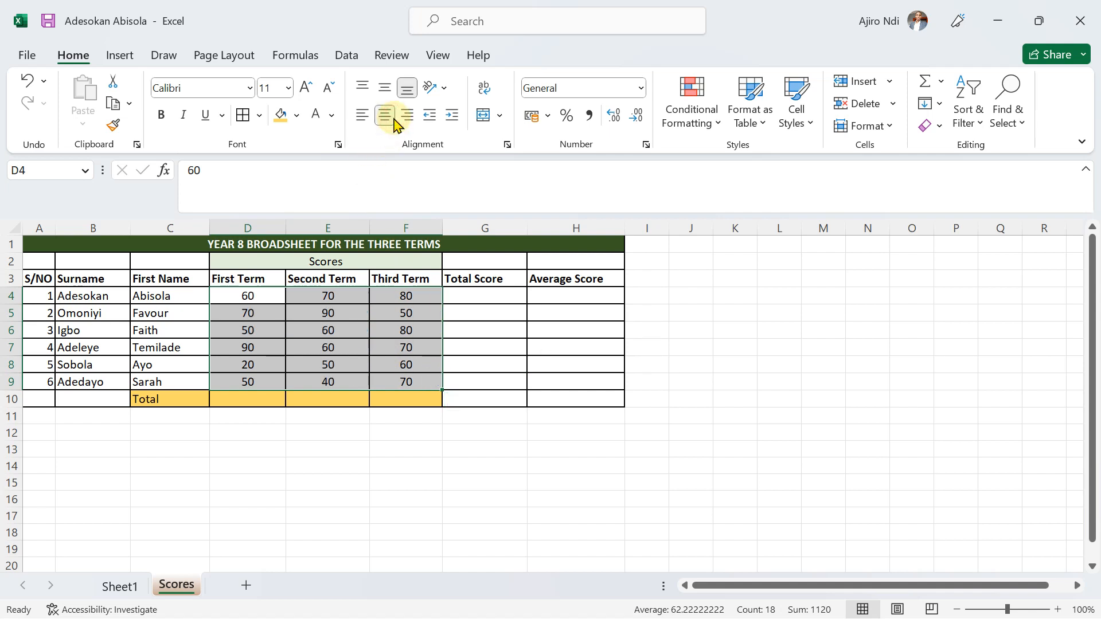
{"action": "left_click", "coordinate": [385, 89]}
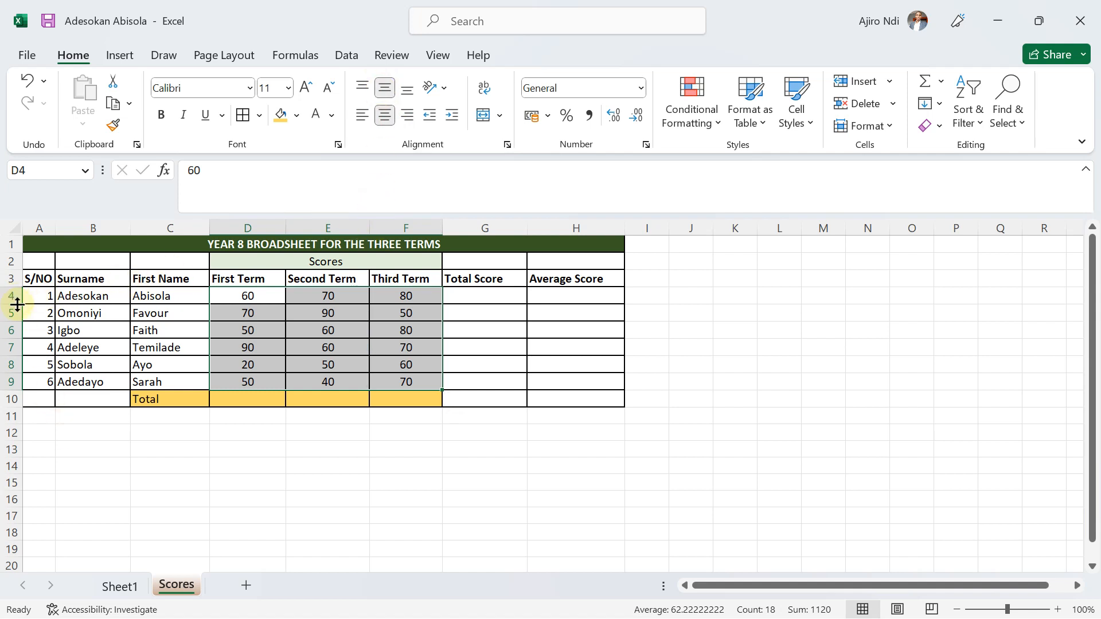
Try a taller height for row 4, undo the change and deselect the scores.
{"action": "left_click_drag", "start_coordinate": [18, 304], "coordinate": [19, 313]}
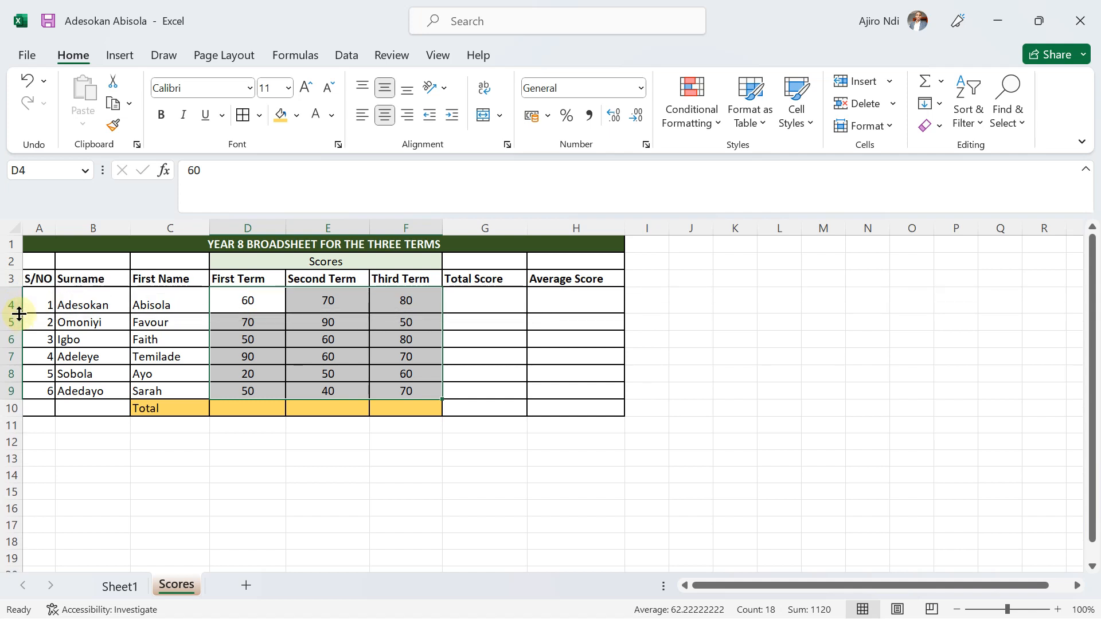
{"action": "key", "text": "ctrl+z"}
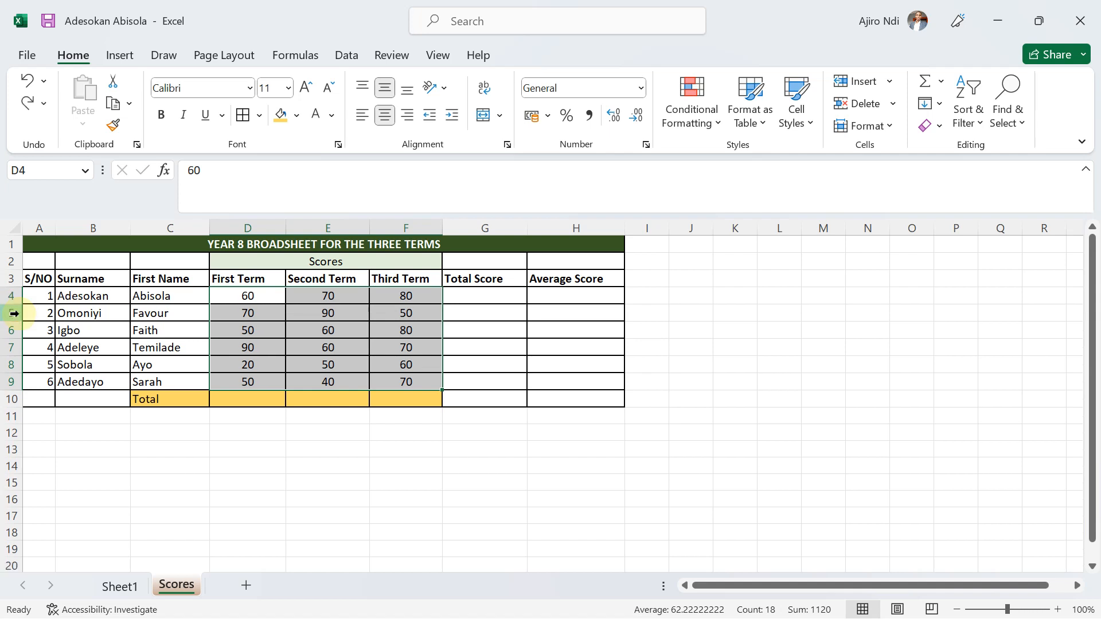
{"action": "left_click", "coordinate": [222, 512]}
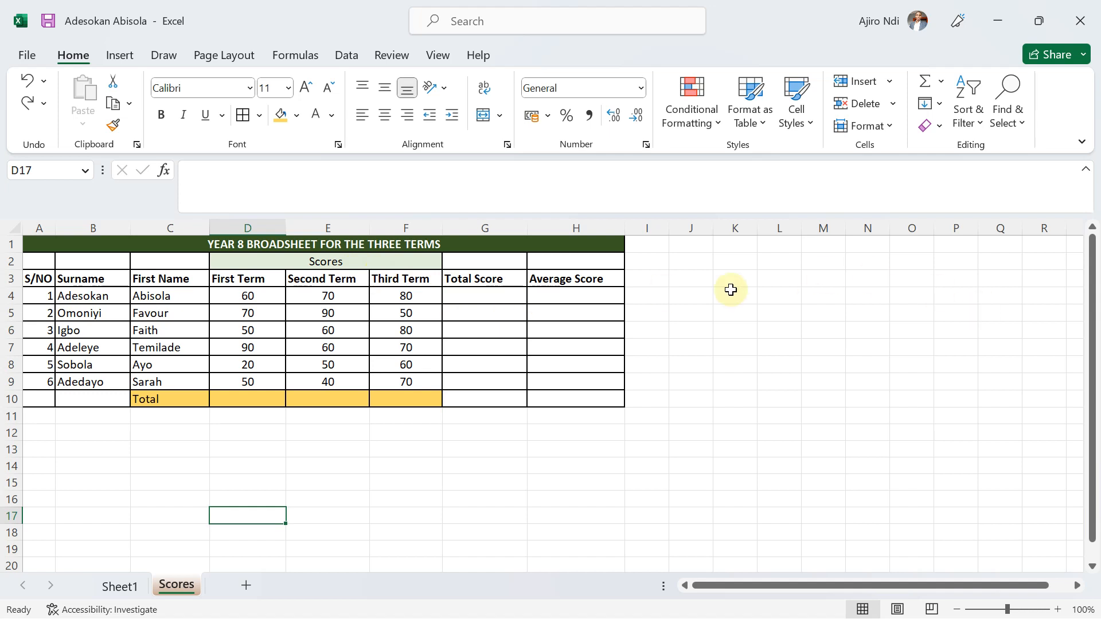
{"action": "left_click", "coordinate": [750, 282]}
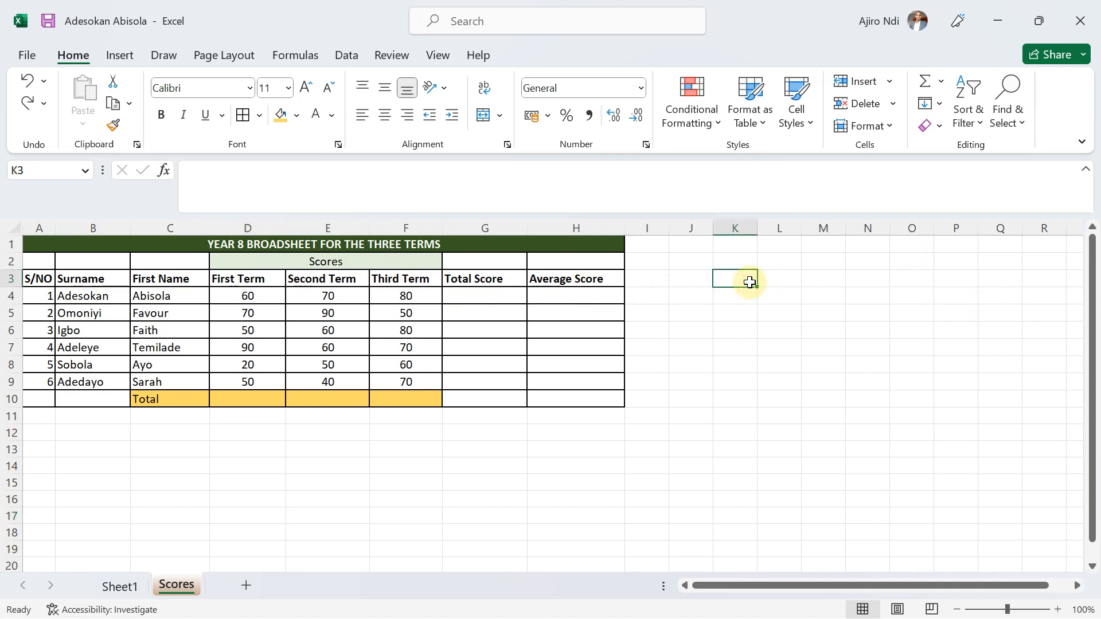
{"action": "type", "text": "6"}
{"action": "key", "text": "Tab"}
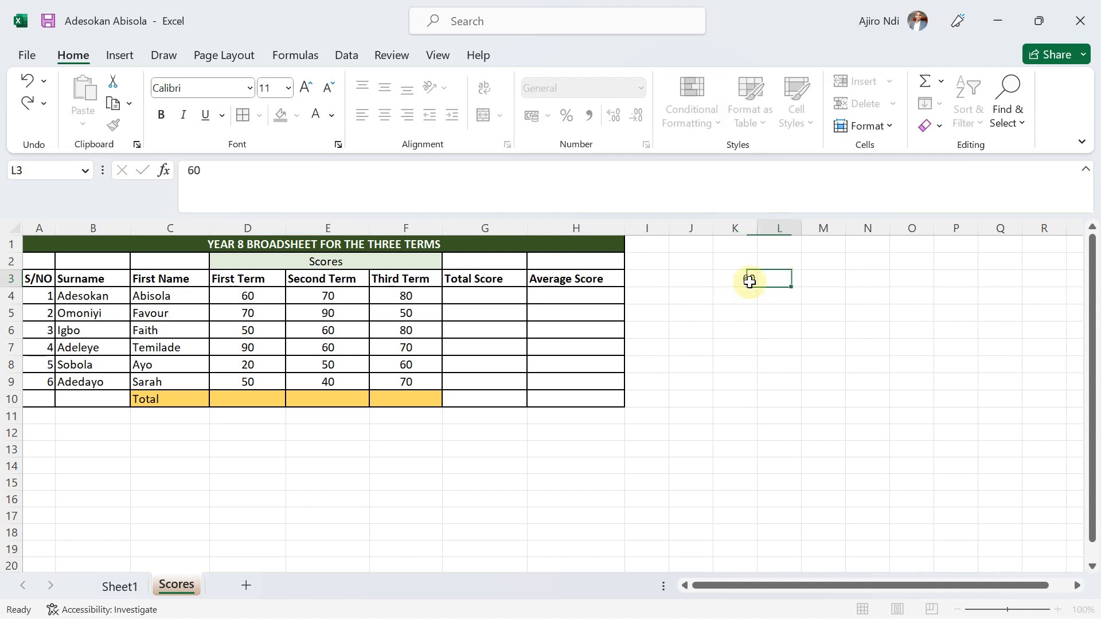
{"action": "type", "text": "8"}
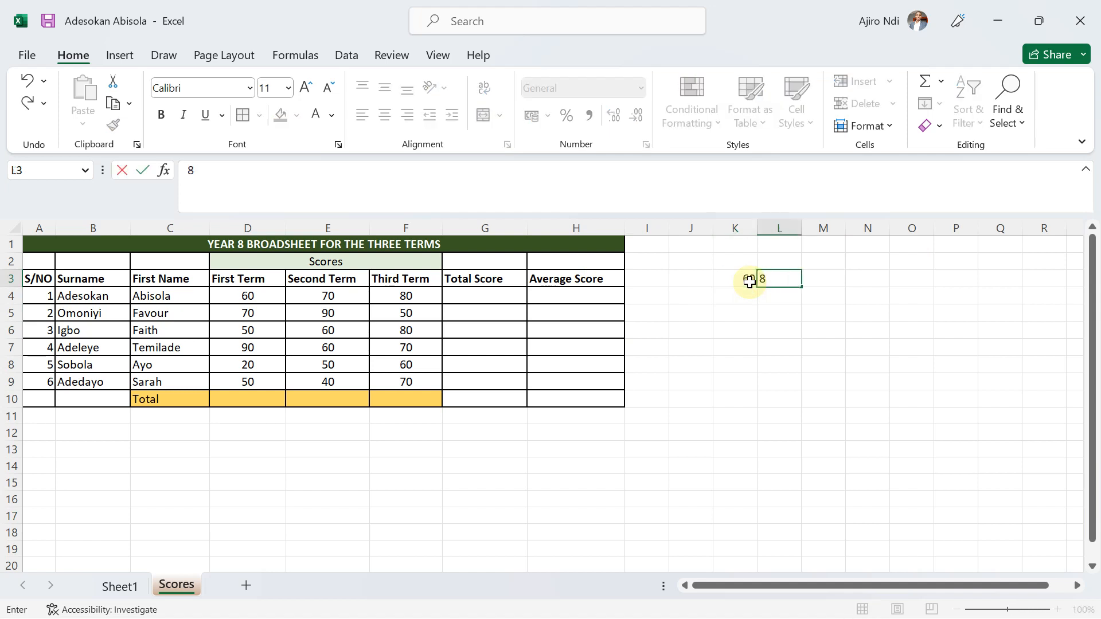
{"action": "key", "text": "Escape"}
{"action": "left_click", "coordinate": [749, 281]}
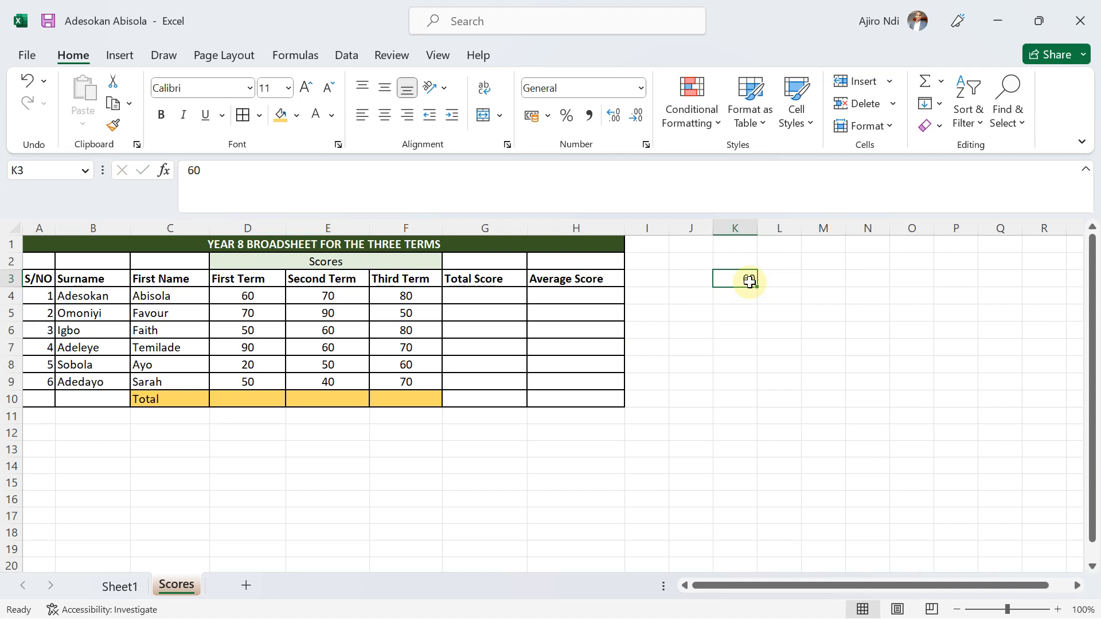
{"action": "type", "text": "4"}
{"action": "key", "text": "Tab"}
{"action": "left_click", "coordinate": [749, 281]}
{"action": "double_click", "coordinate": [750, 282]}
{"action": "type", "text": "10"}
{"action": "key", "text": "Tab"}
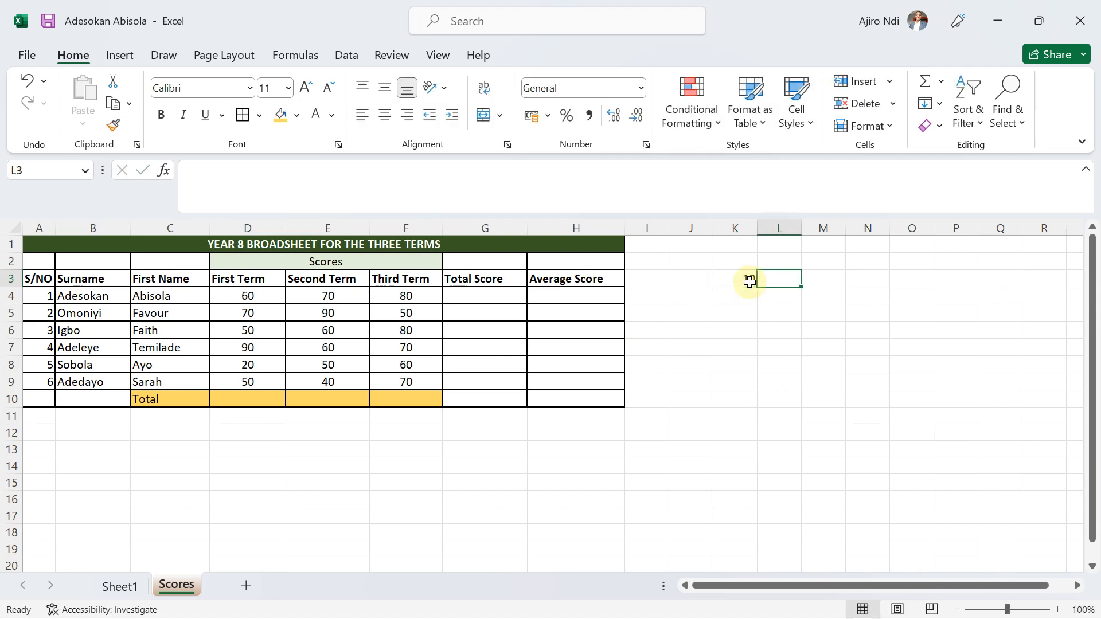
Enter the sample numbers 12 in K3 and 3 in L3 beside the broadsheet.
{"action": "left_click", "coordinate": [750, 281]}
{"action": "type", "text": "12"}
{"action": "key", "text": "Tab"}
{"action": "type", "text": "3"}
{"action": "key", "text": "Tab"}
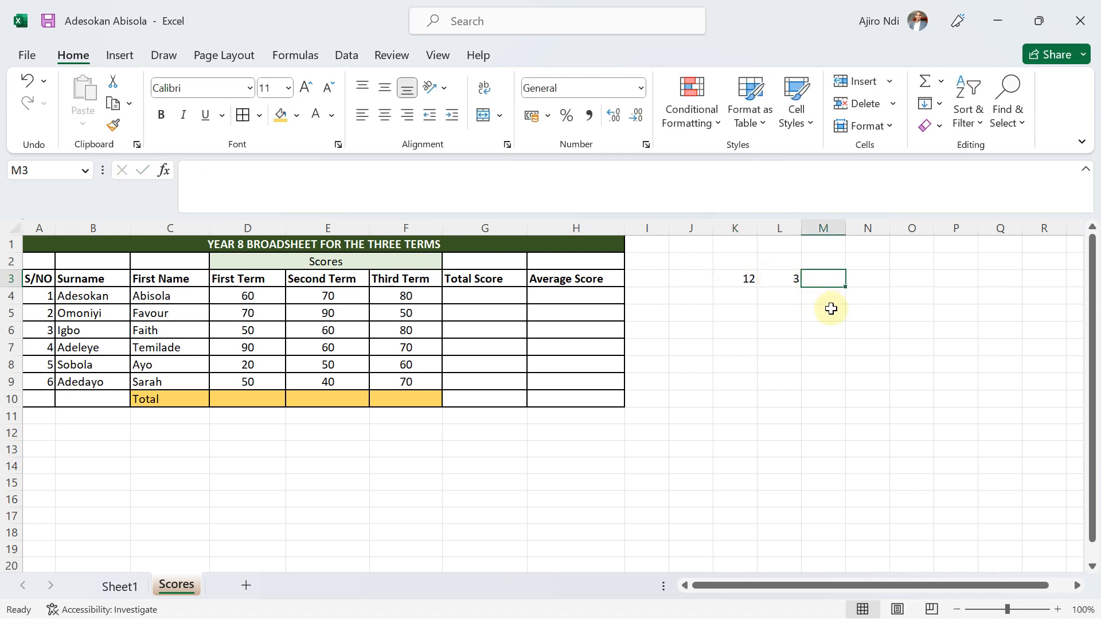
Add the two sample numbers in M3 with the formula =K3+L3.
{"action": "type", "text": "="}
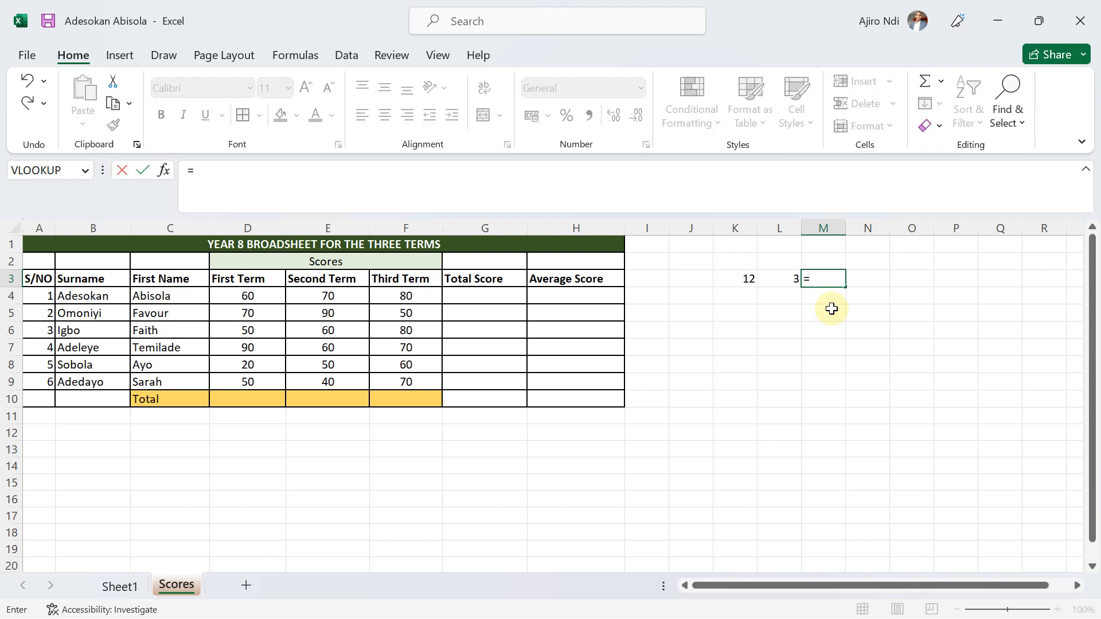
{"action": "left_click", "coordinate": [739, 278]}
{"action": "type", "text": "+"}
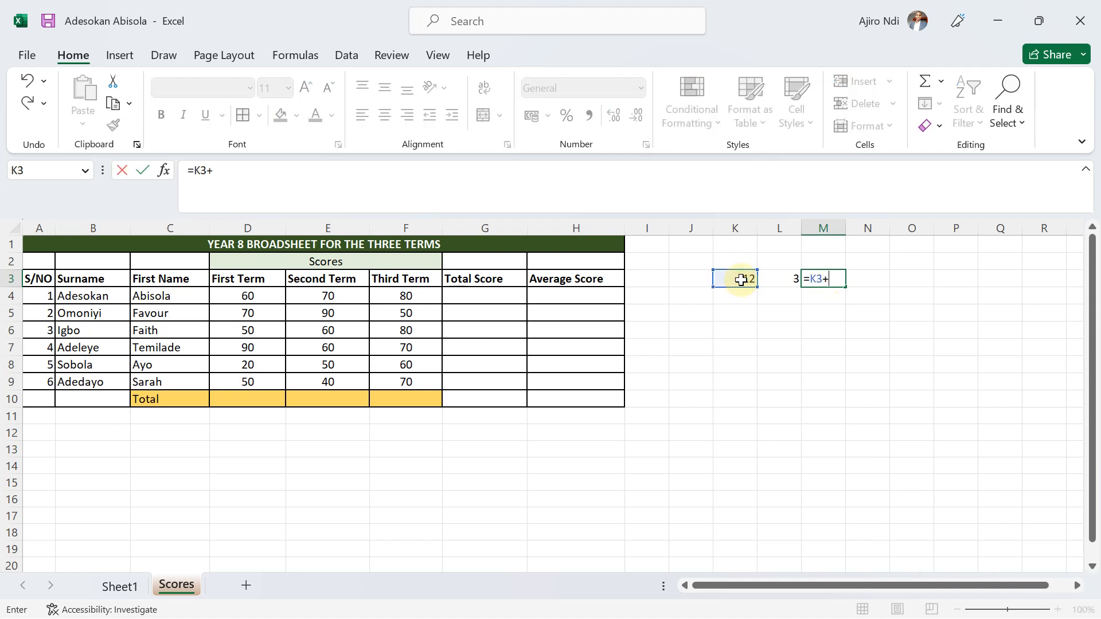
{"action": "left_click", "coordinate": [792, 276]}
{"action": "key", "text": "Return"}
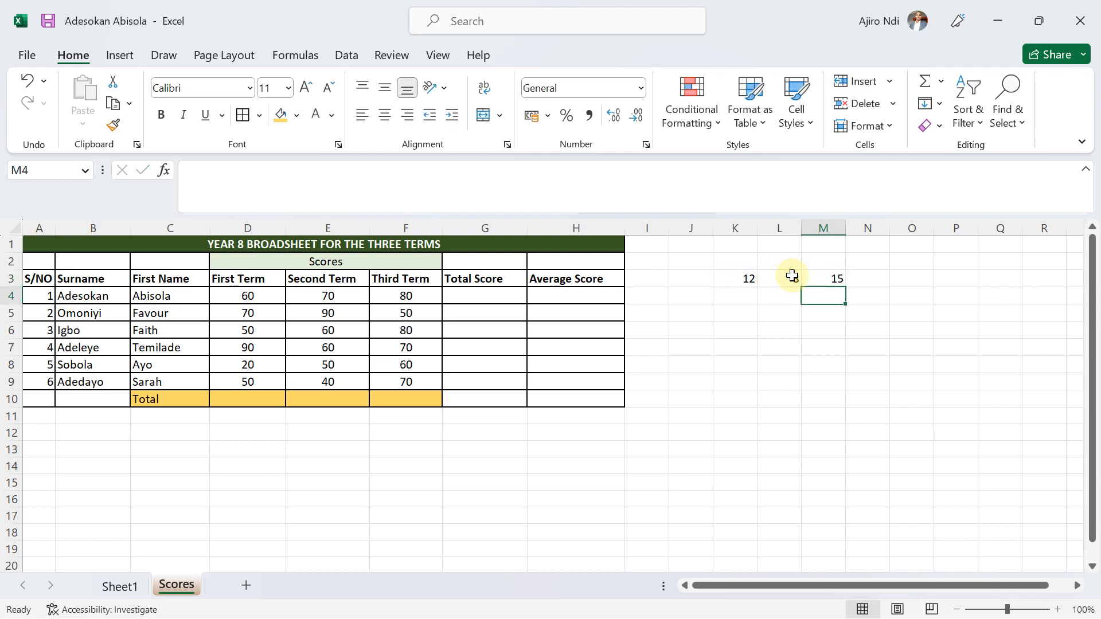
Change the second sample number in L3 to 4 to test the addition formula.
{"action": "left_click", "coordinate": [774, 279]}
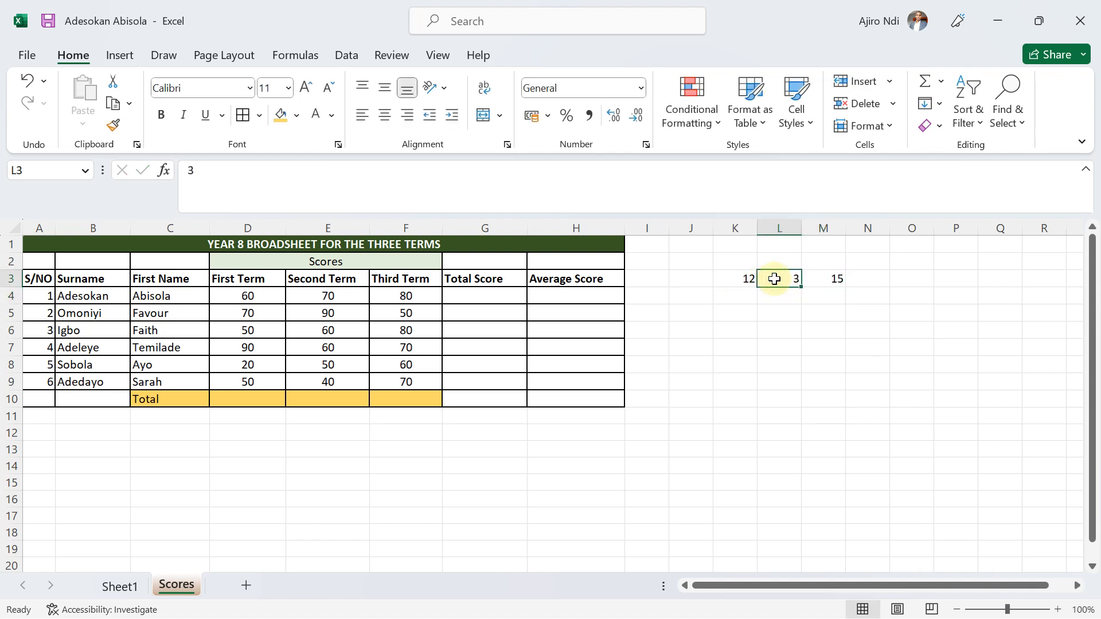
{"action": "type", "text": "4"}
{"action": "key", "text": "Return"}
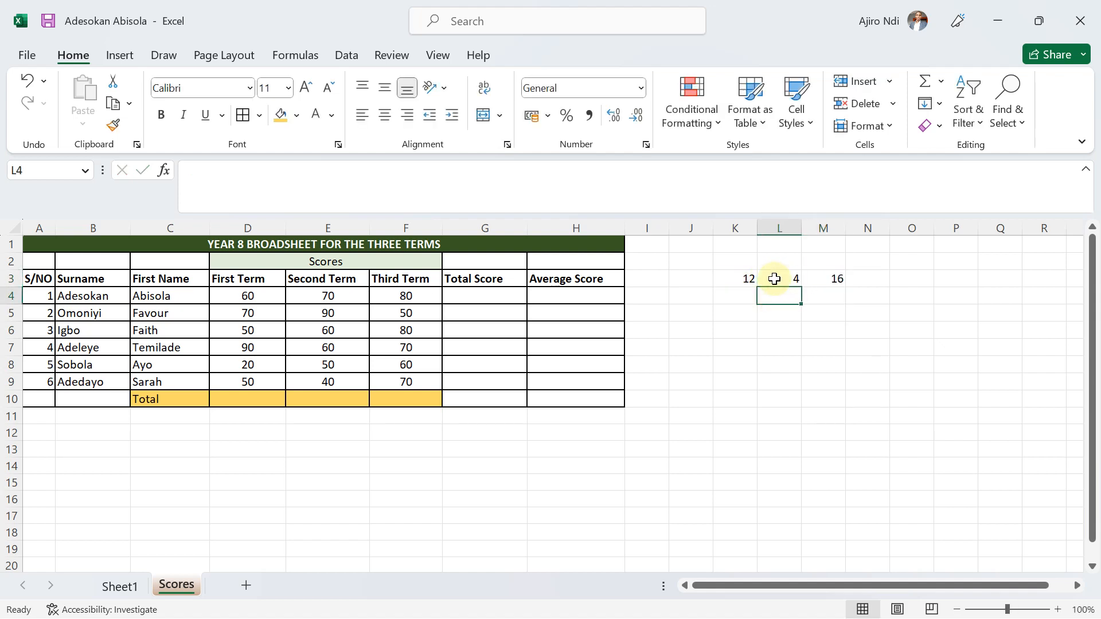
Fill the result cell M3 with the same light gold color as the Total row.
{"action": "left_click", "coordinate": [820, 280]}
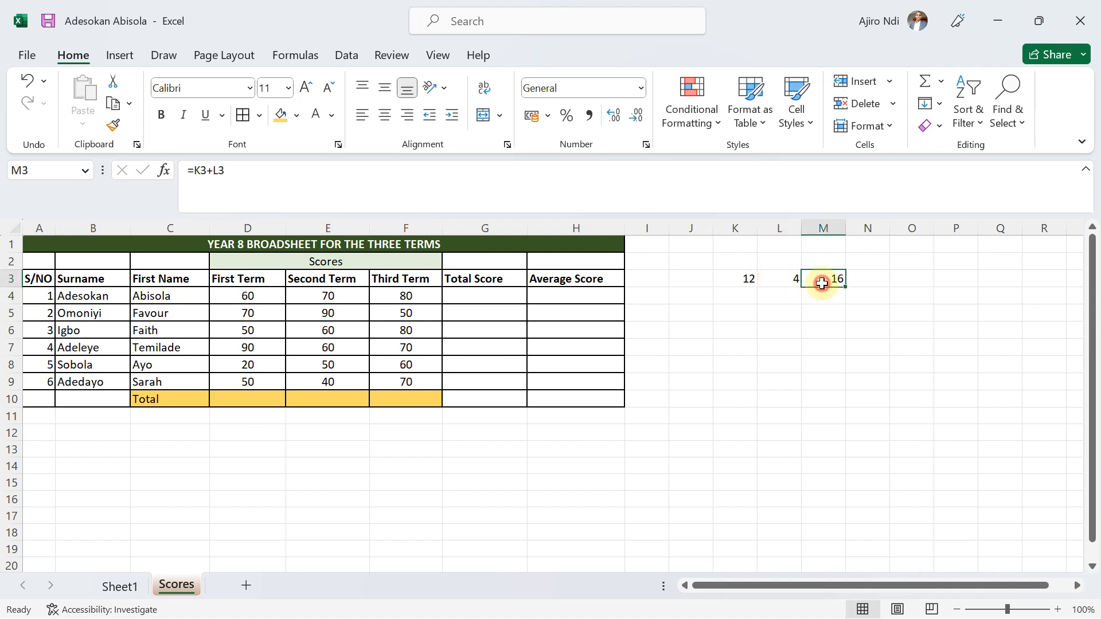
{"action": "left_click", "coordinate": [283, 117]}
{"action": "left_click", "coordinate": [776, 309]}
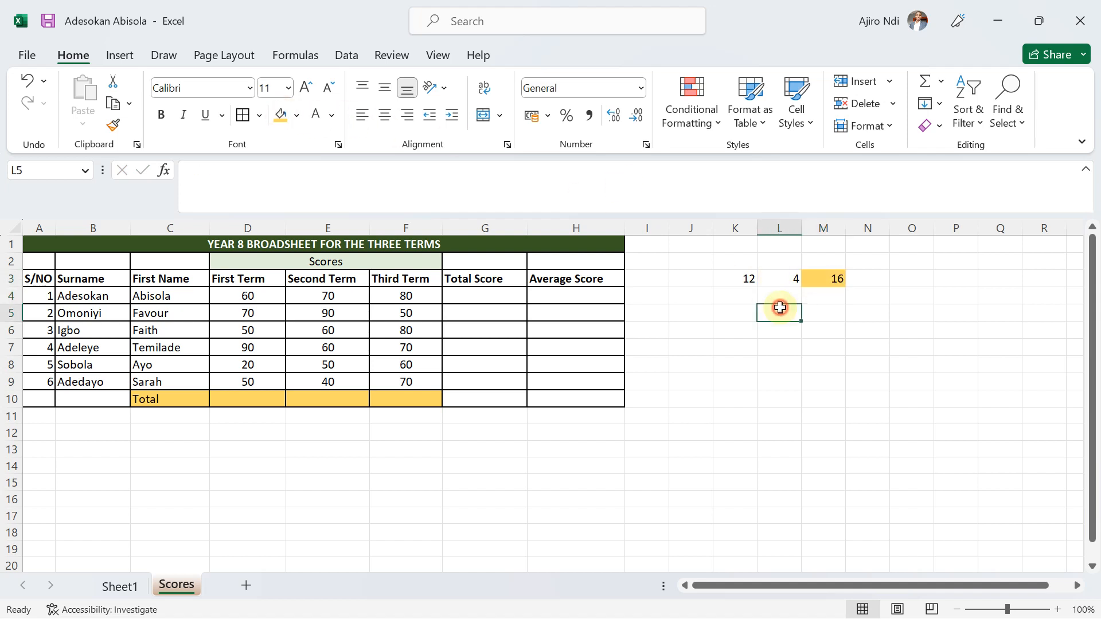
Replace the formula in M3 with the division =K3/L3.
{"action": "left_click", "coordinate": [813, 279]}
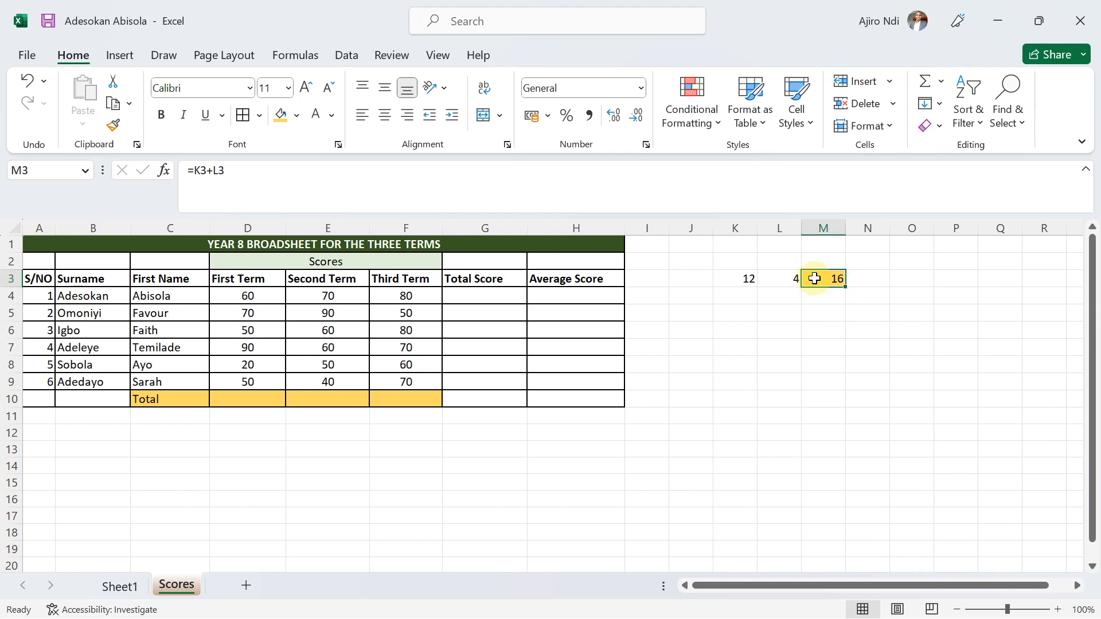
{"action": "type", "text": "="}
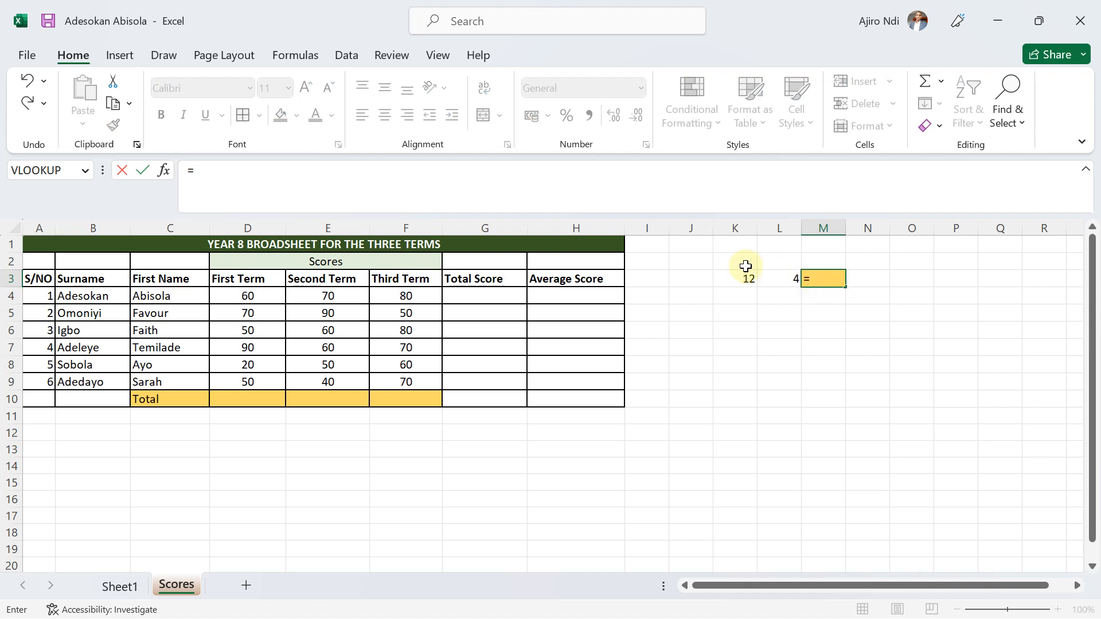
{"action": "left_click", "coordinate": [737, 282]}
{"action": "type", "text": "/"}
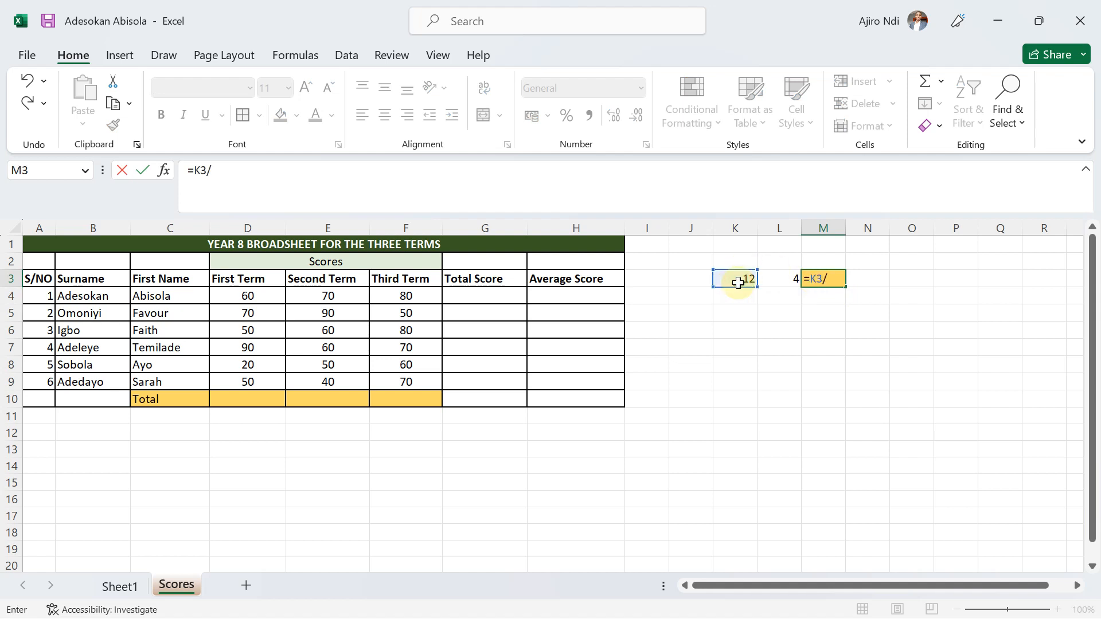
{"action": "left_click", "coordinate": [778, 281]}
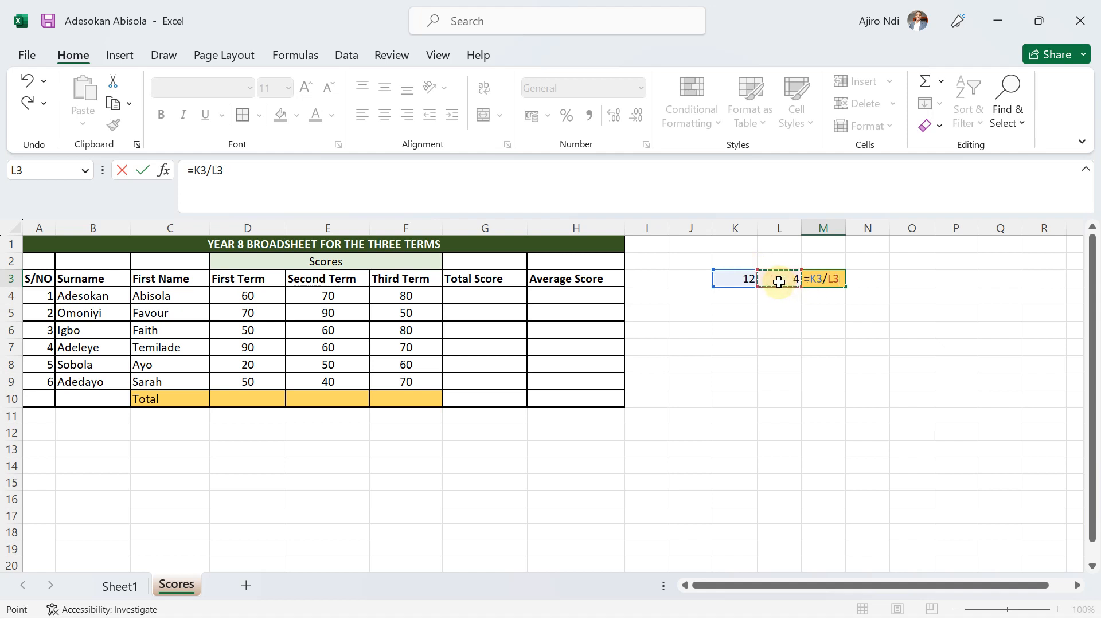
{"action": "key", "text": "Return"}
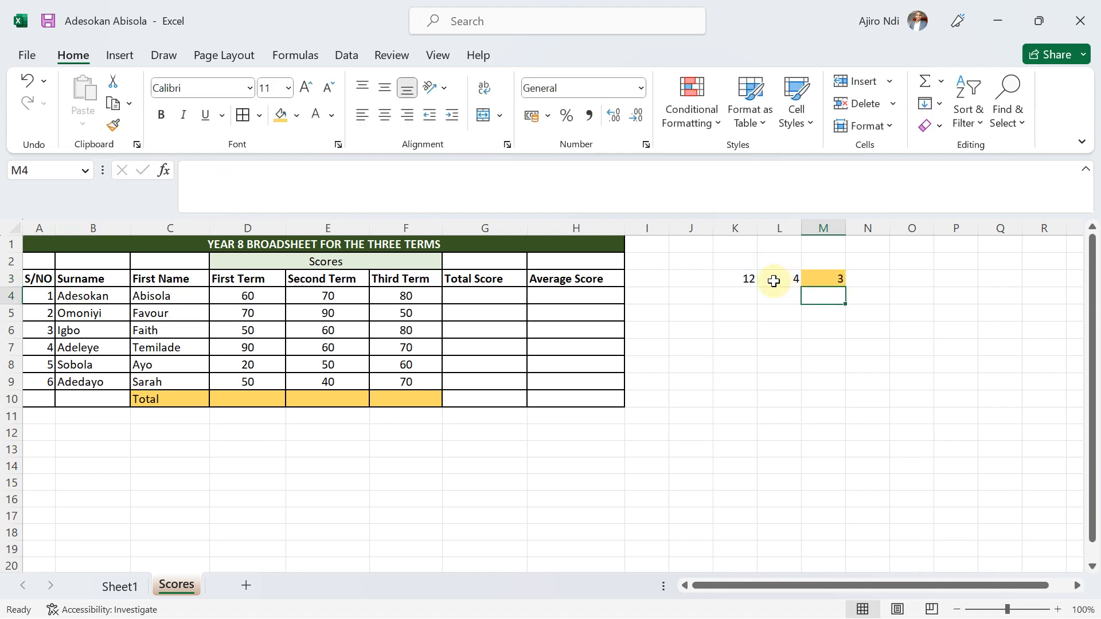
Change the first sample number in K3 to 14.
{"action": "left_click", "coordinate": [743, 278]}
{"action": "type", "text": "14"}
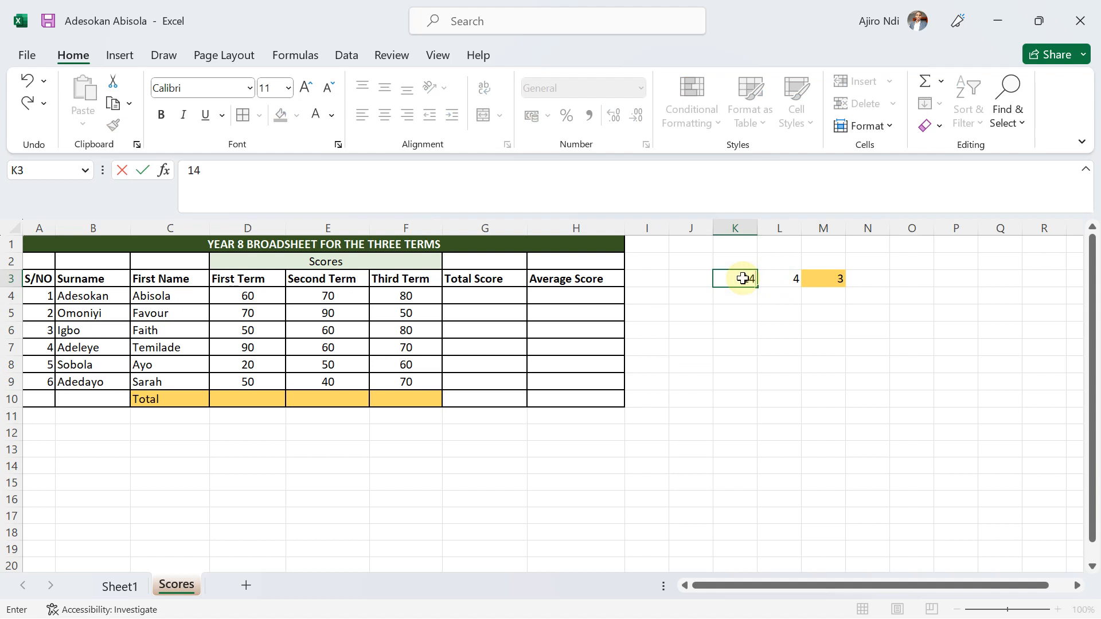
{"action": "key", "text": "Return"}
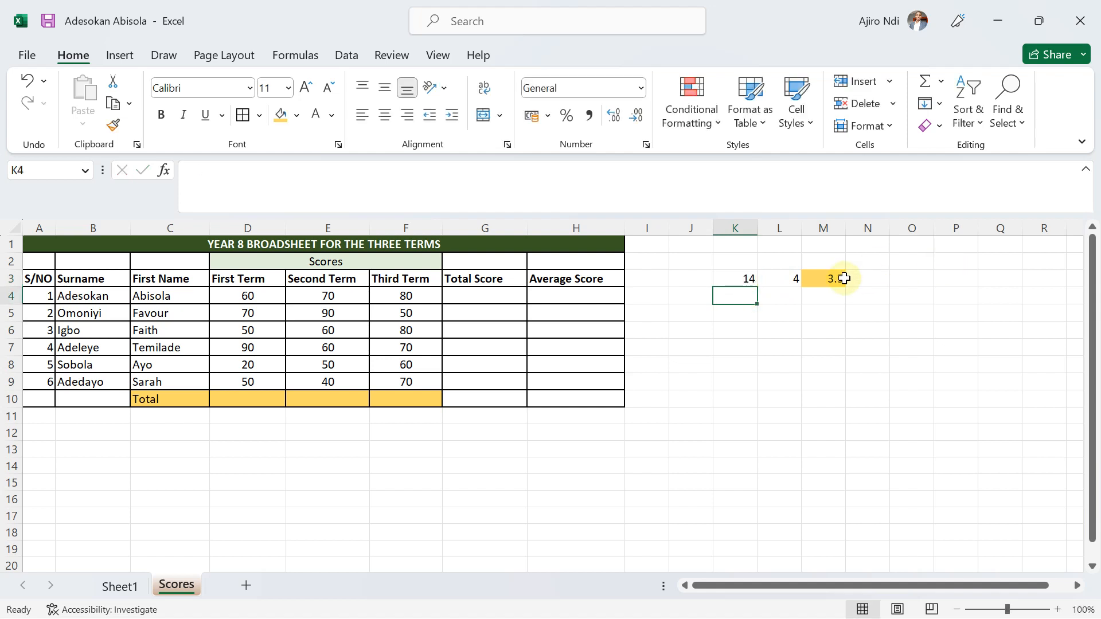
Decrease the decimal places of the result in M3 by one so it displays as a whole number.
{"action": "left_click", "coordinate": [729, 279]}
{"action": "left_click", "coordinate": [824, 281]}
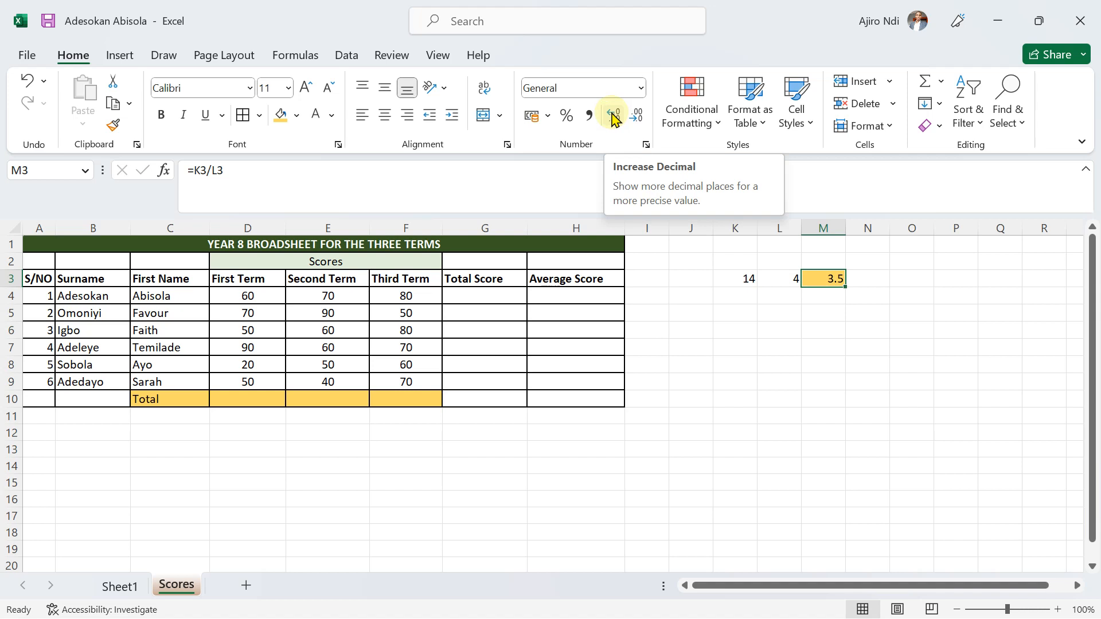
{"action": "left_click", "coordinate": [637, 117]}
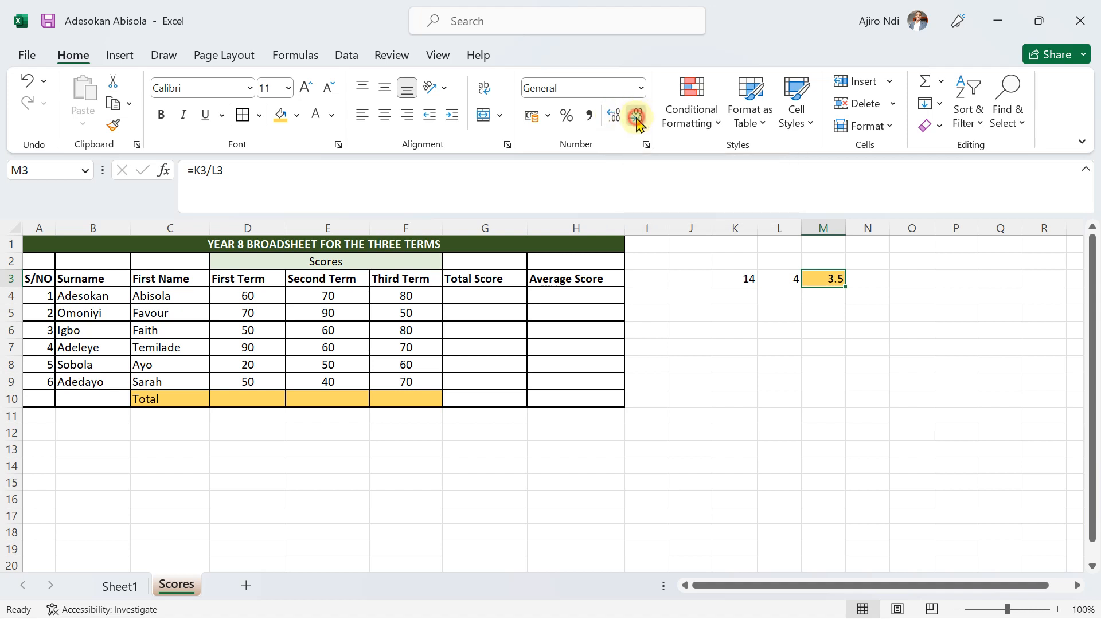
{"action": "left_click", "coordinate": [828, 329]}
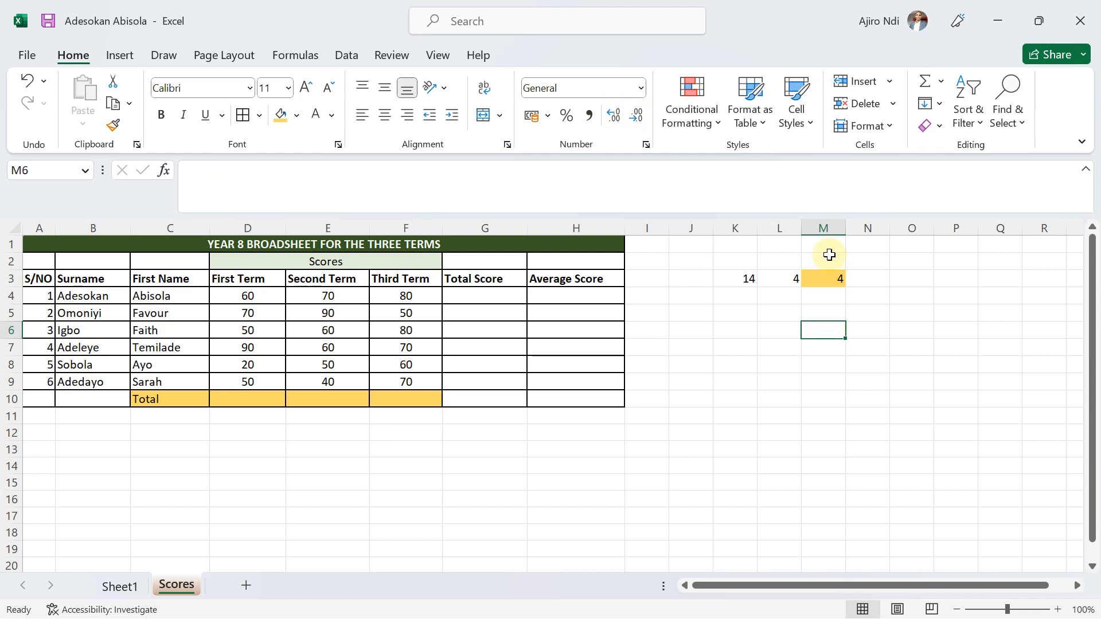
Replace the formula in M3 with the multiplication =K3*L3.
{"action": "left_click", "coordinate": [821, 278]}
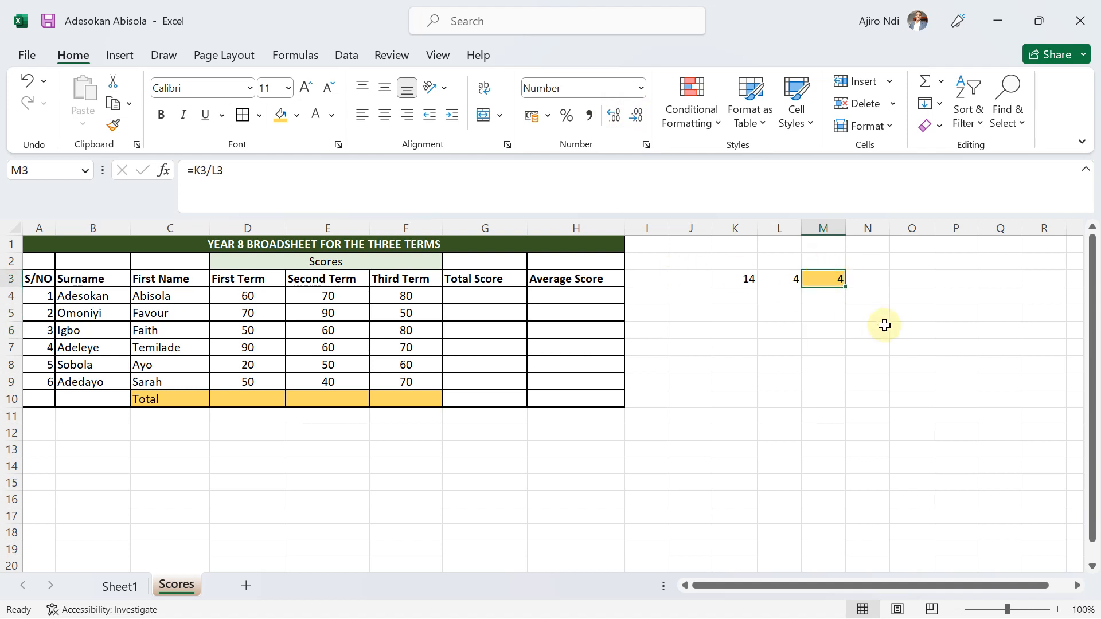
{"action": "type", "text": "="}
{"action": "left_click", "coordinate": [740, 280]}
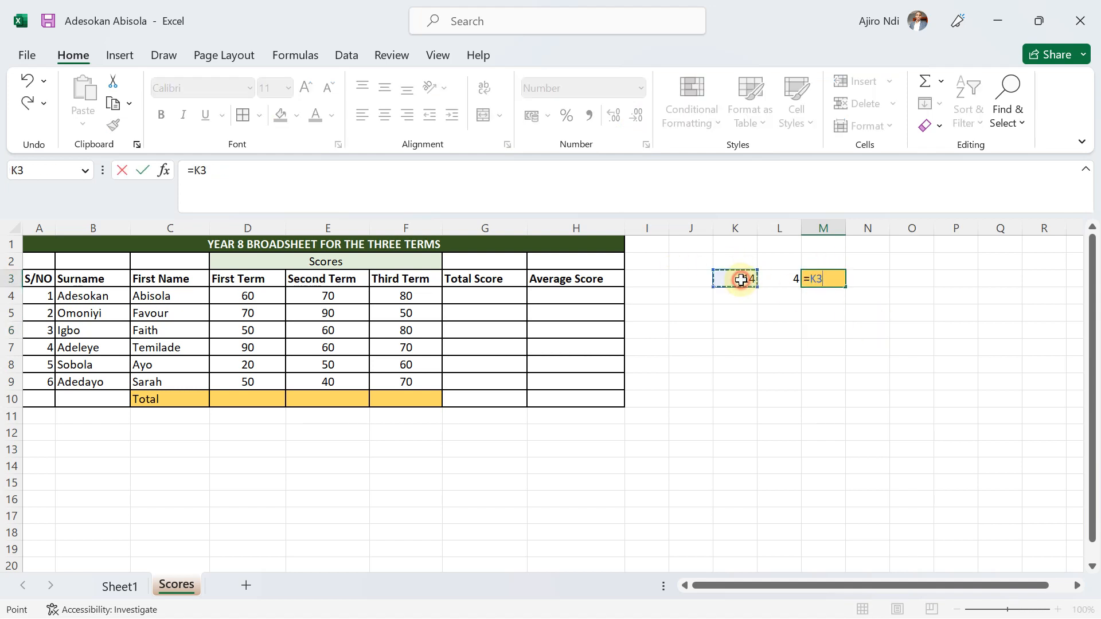
{"action": "type", "text": "*"}
{"action": "left_click", "coordinate": [779, 282]}
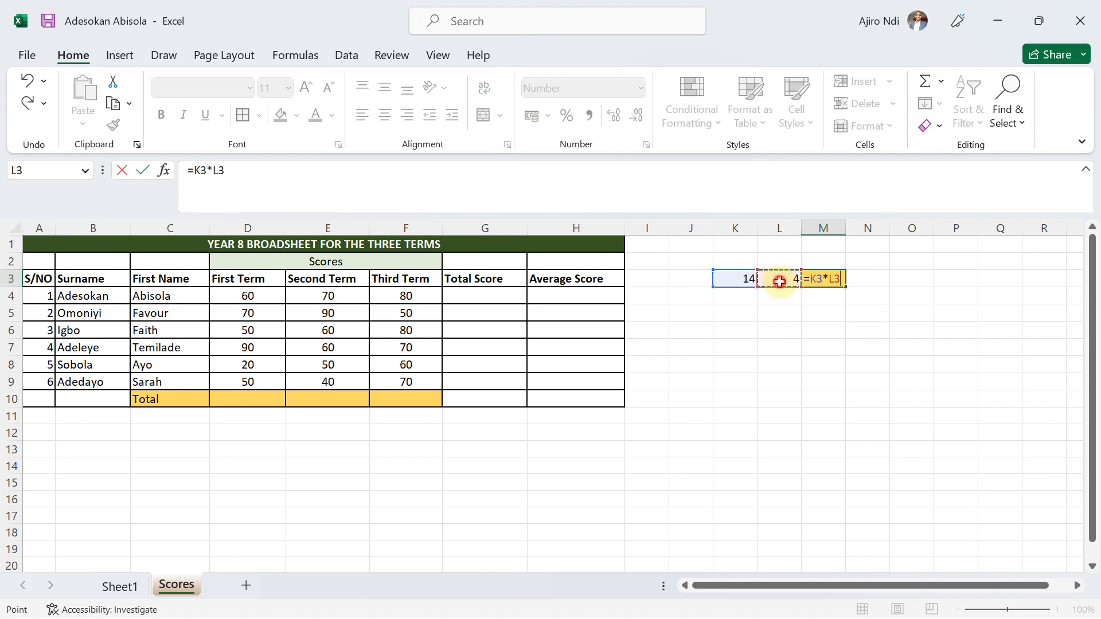
{"action": "key", "text": "Return"}
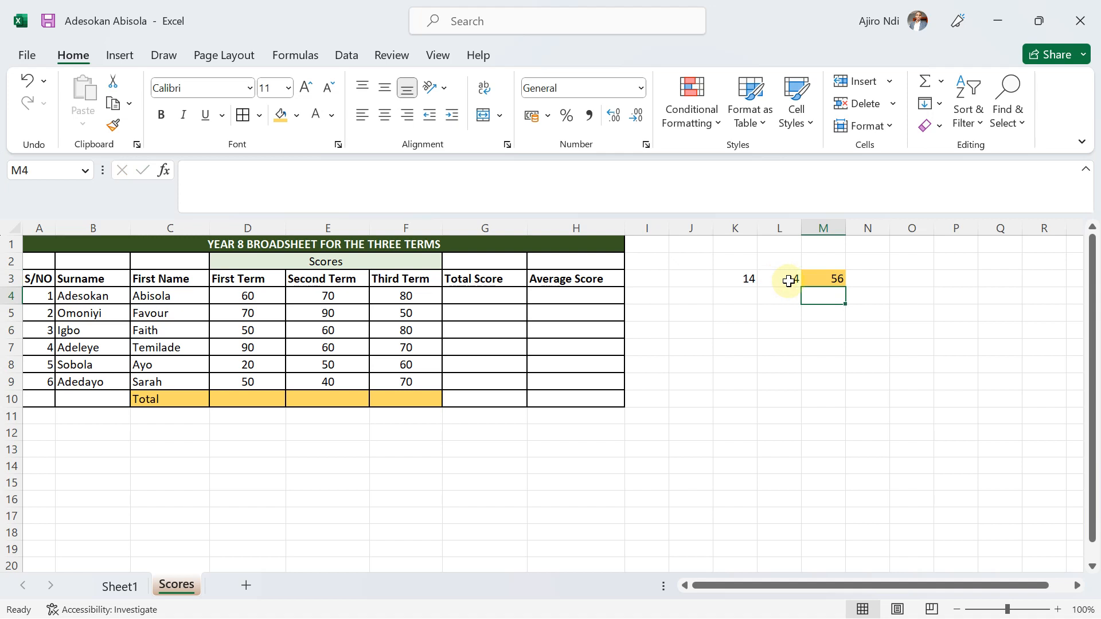
Change the second sample number in L3 to 5 and select M3 to review its formula.
{"action": "left_click", "coordinate": [771, 279]}
{"action": "type", "text": "5"}
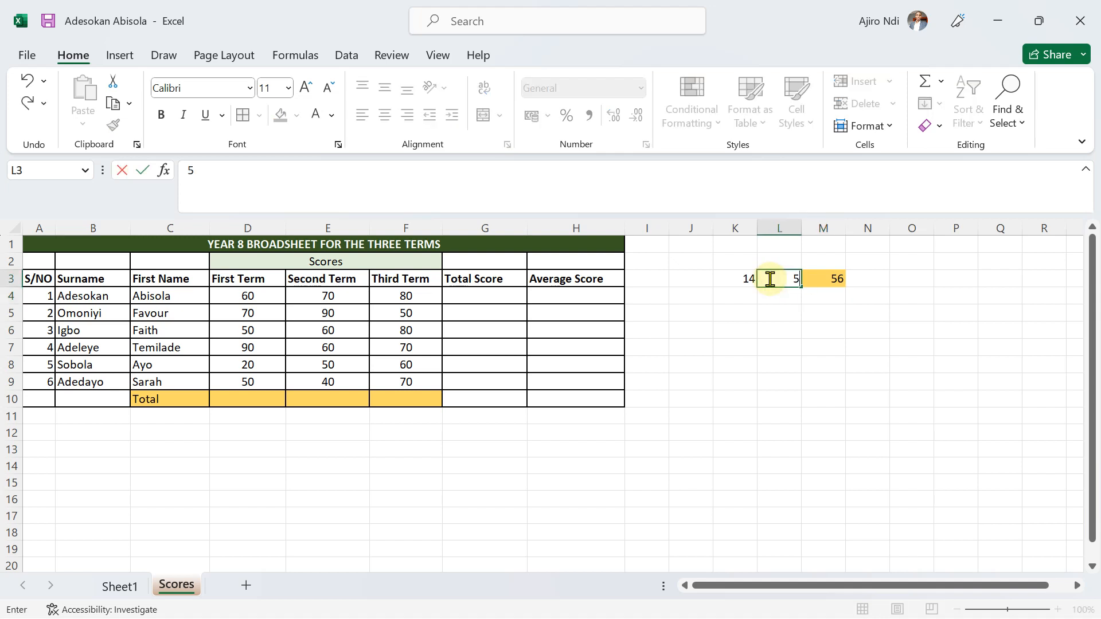
{"action": "key", "text": "Return"}
{"action": "left_click", "coordinate": [821, 278]}
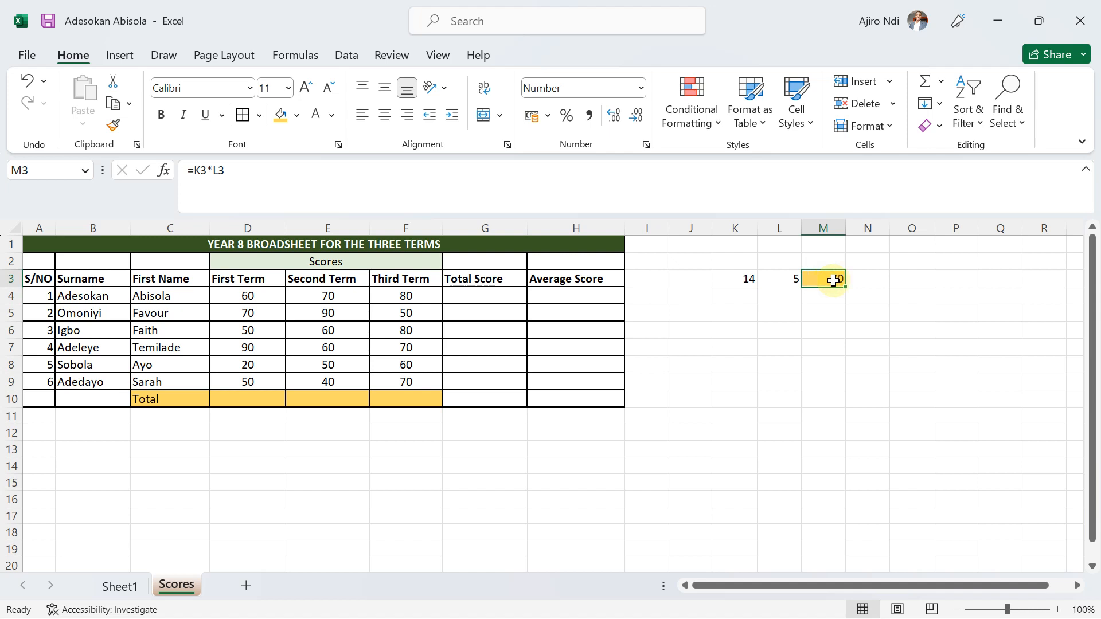
Enter the label Addition in O3 and widen column O to fit it.
{"action": "left_click", "coordinate": [908, 283]}
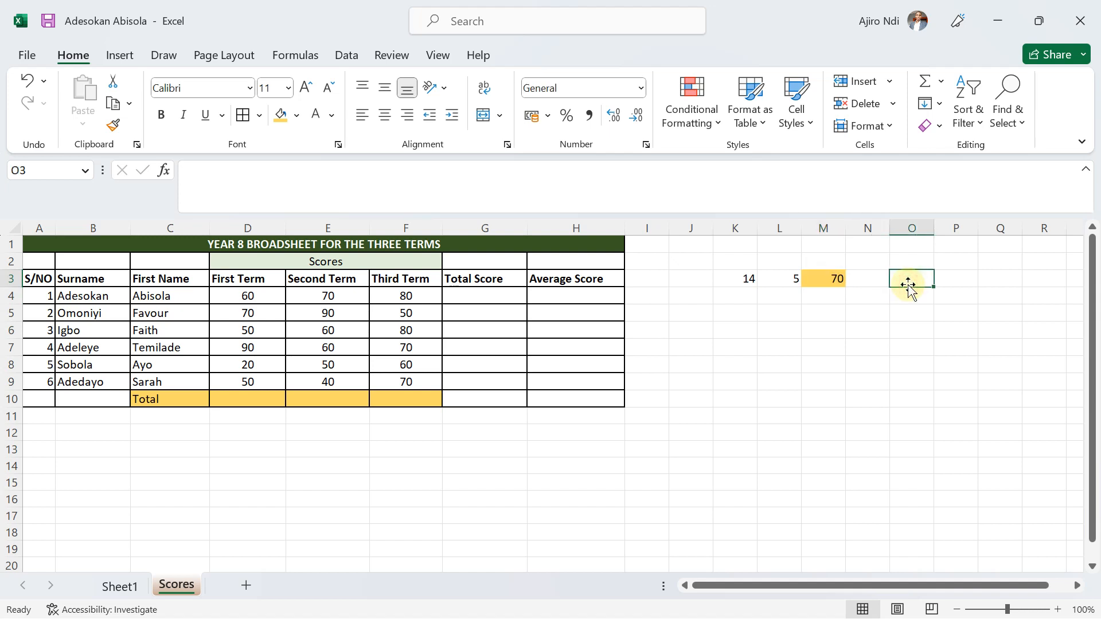
{"action": "type", "text": "add"}
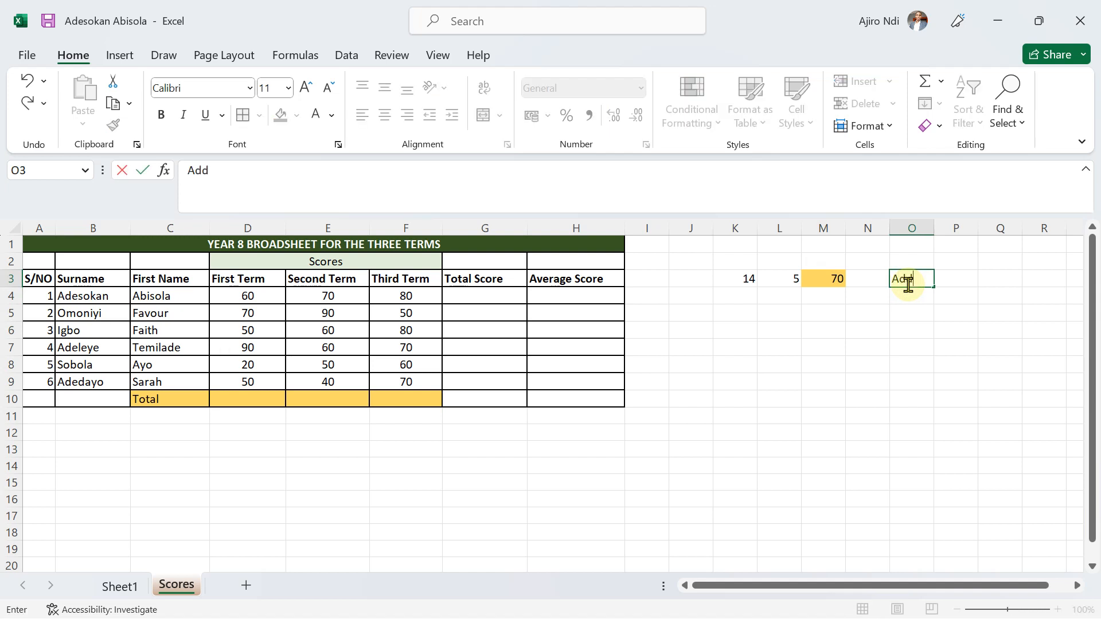
{"action": "type", "text": "ition"}
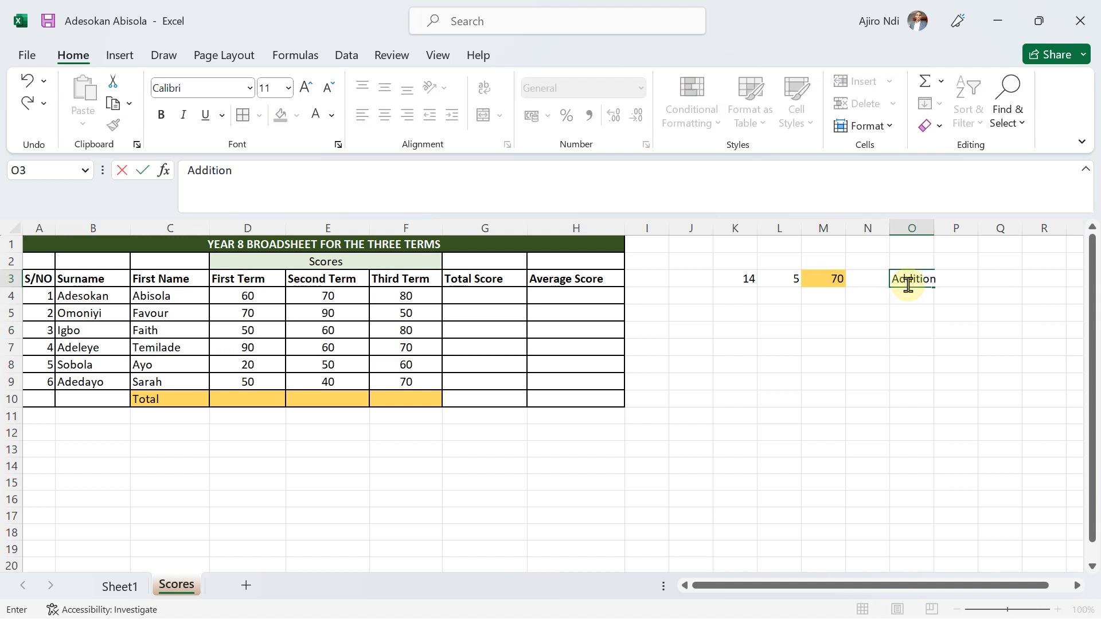
{"action": "left_click", "coordinate": [982, 280]}
{"action": "left_click_drag", "start_coordinate": [935, 224], "coordinate": [953, 223]}
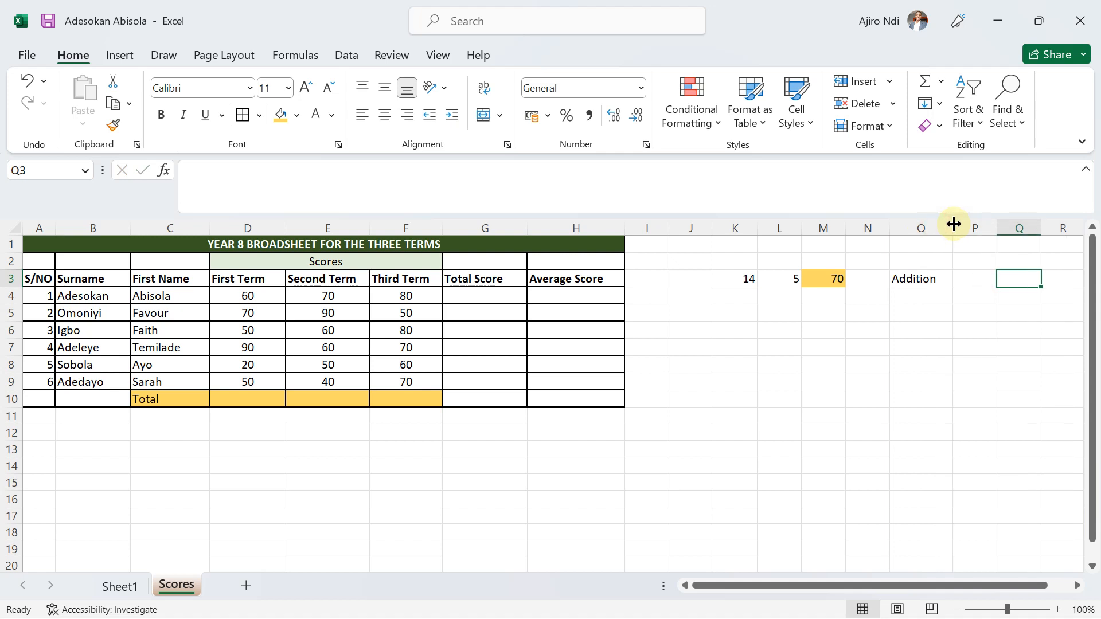
{"action": "left_click", "coordinate": [972, 277]}
{"action": "type", "text": "+"}
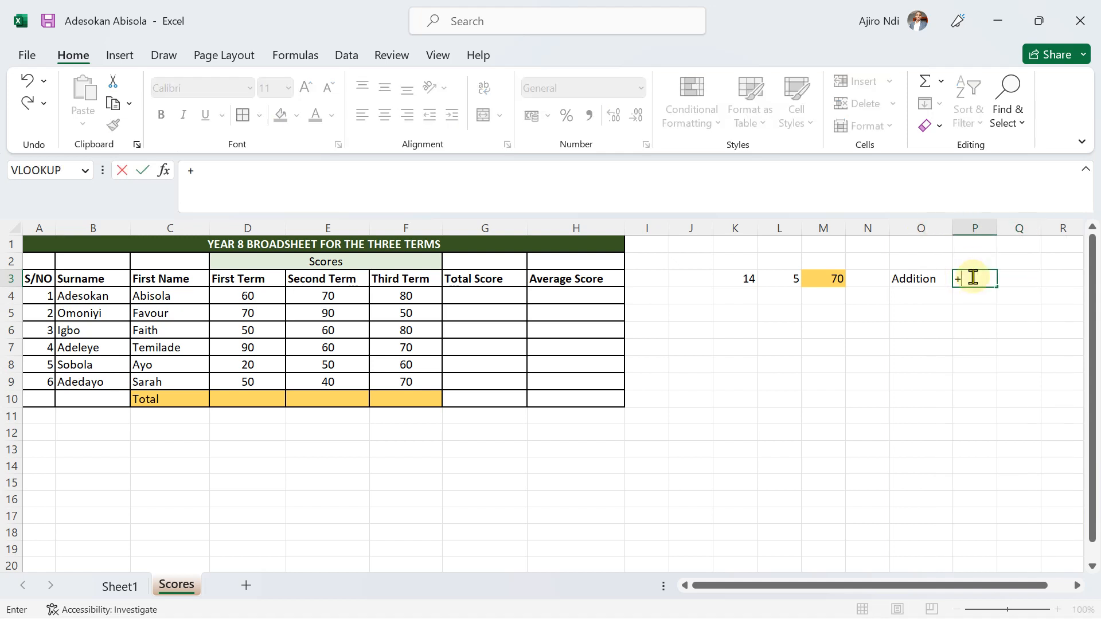
{"action": "left_click", "coordinate": [908, 310]}
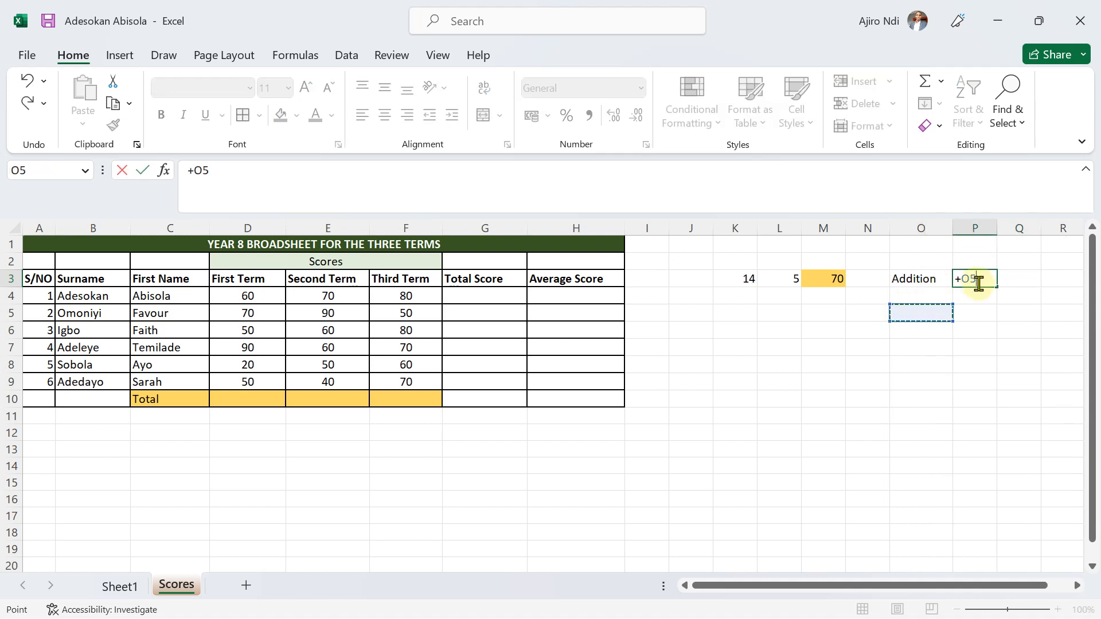
{"action": "key", "text": "BackSpace"}
{"action": "key", "text": "BackSpace"}
{"action": "left_click", "coordinate": [921, 292]}
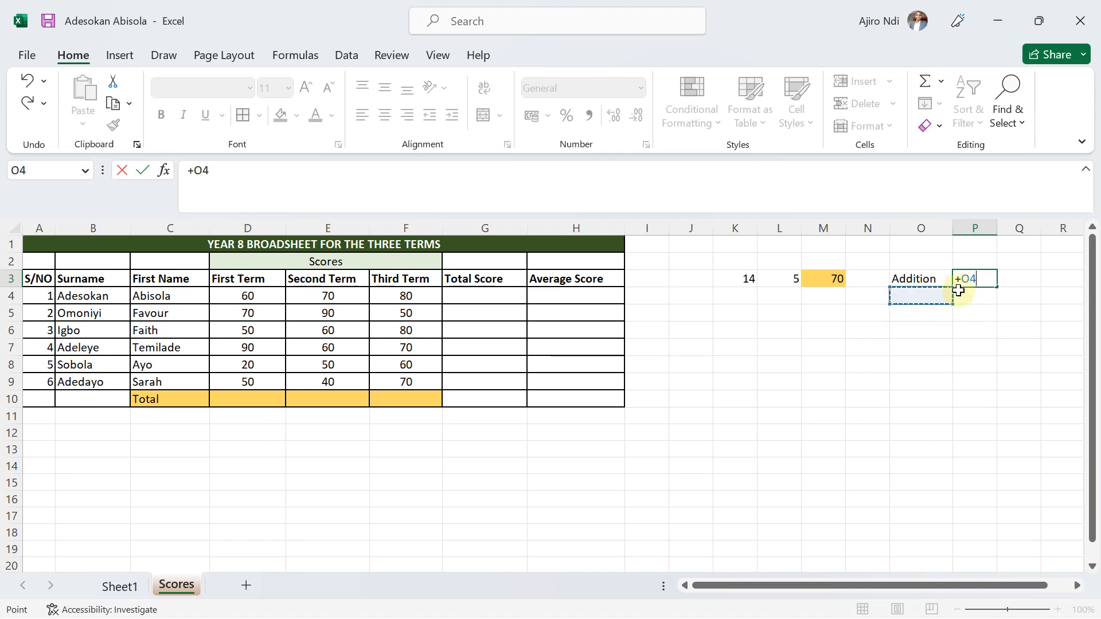
{"action": "key", "text": "BackSpace"}
{"action": "key", "text": "BackSpace"}
{"action": "key", "text": "BackSpace"}
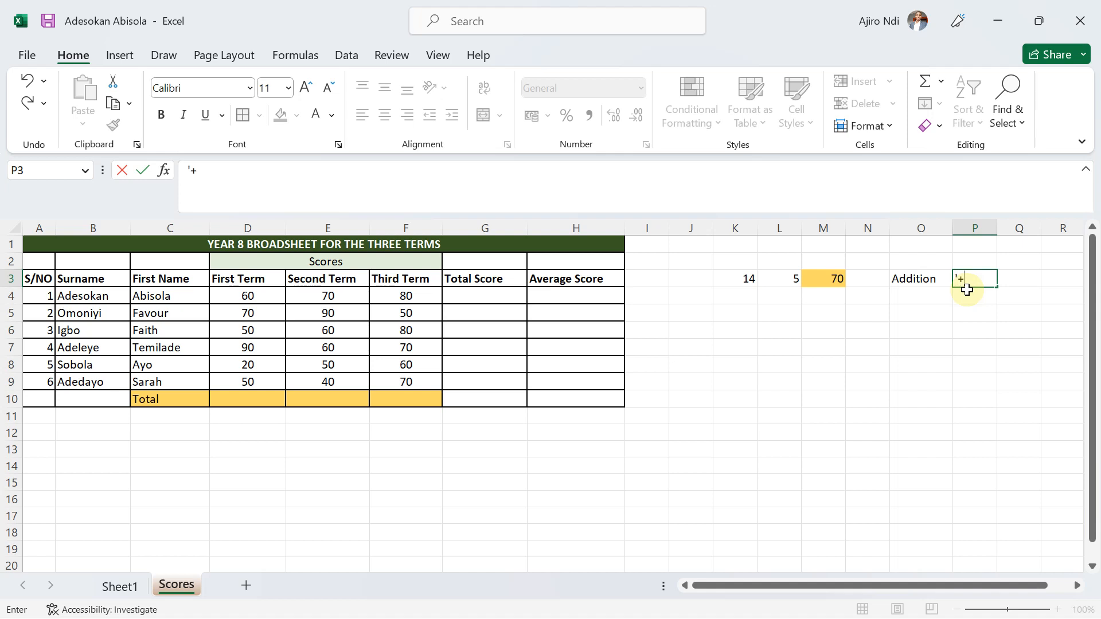
Enter the plus sign enclosed in apostrophes in P3 and try to delete one of the apostrophes.
{"action": "key", "text": "Return"}
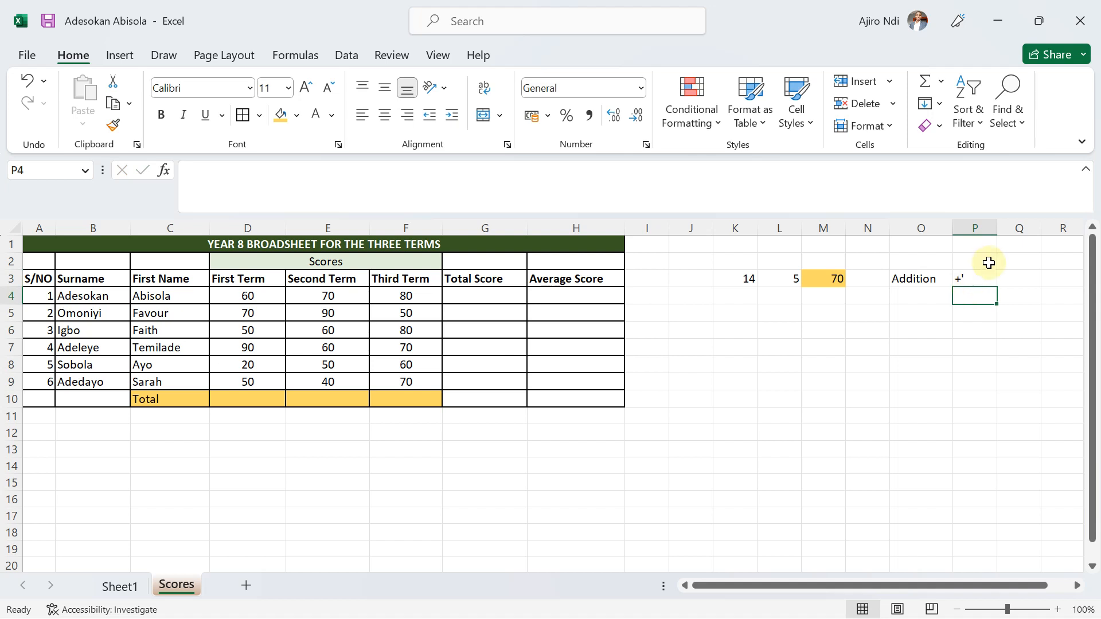
{"action": "left_click", "coordinate": [971, 279]}
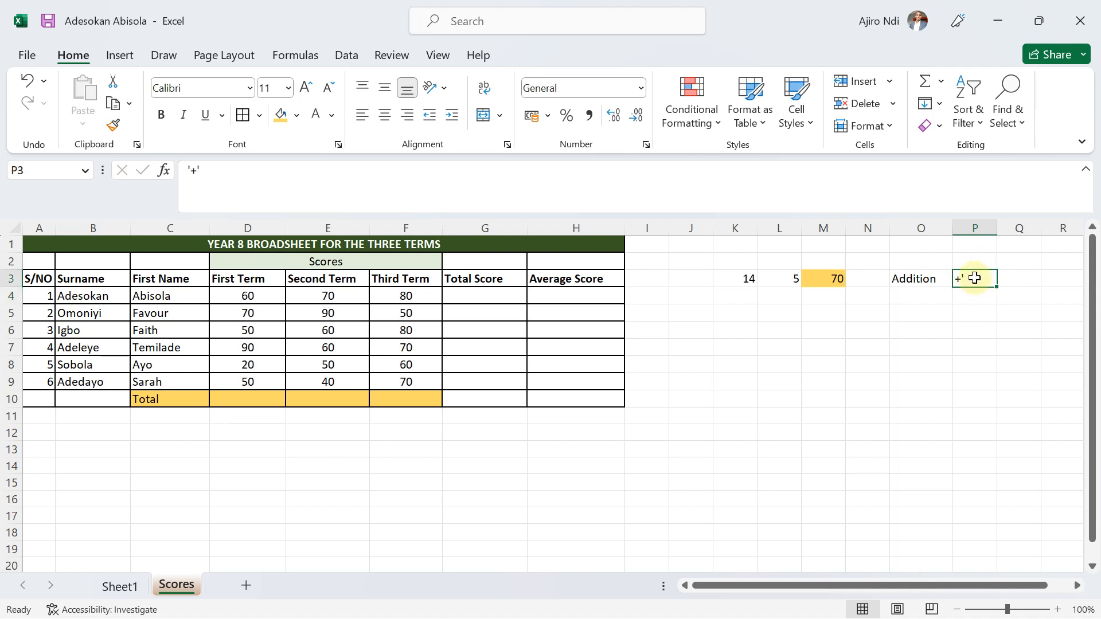
{"action": "double_click", "coordinate": [974, 278]}
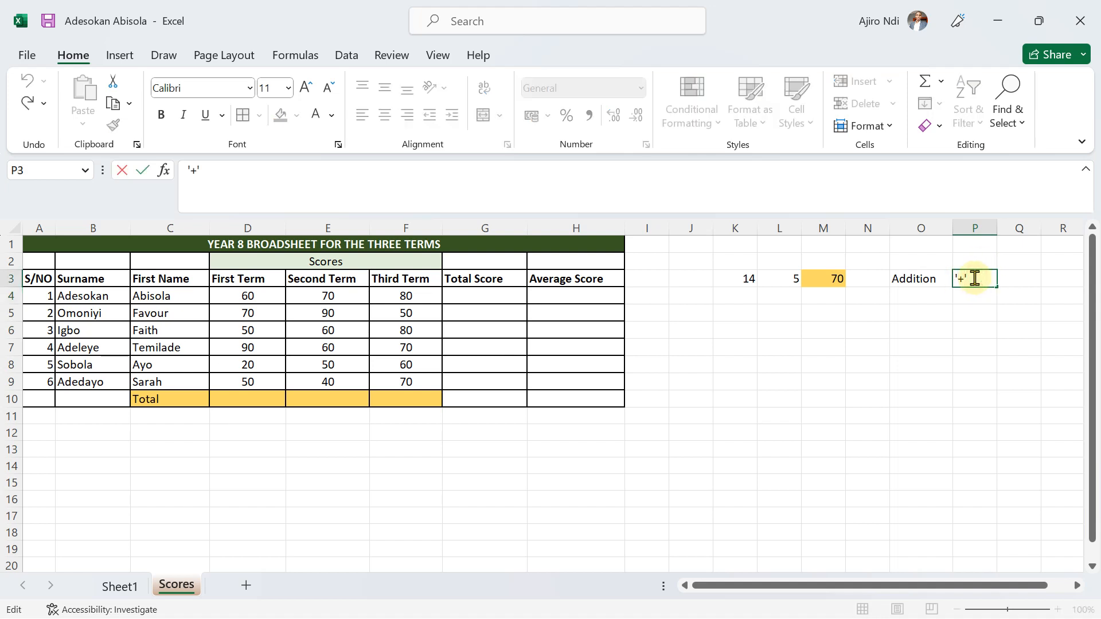
{"action": "key", "text": "BackSpace"}
{"action": "key", "text": "Return"}
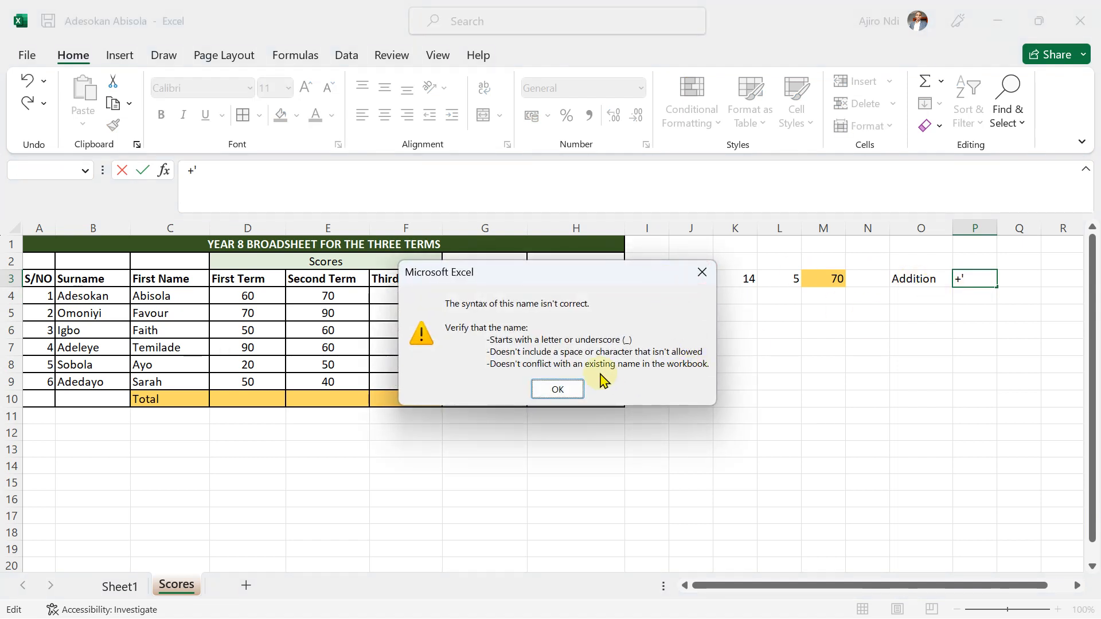
{"action": "left_click", "coordinate": [555, 394]}
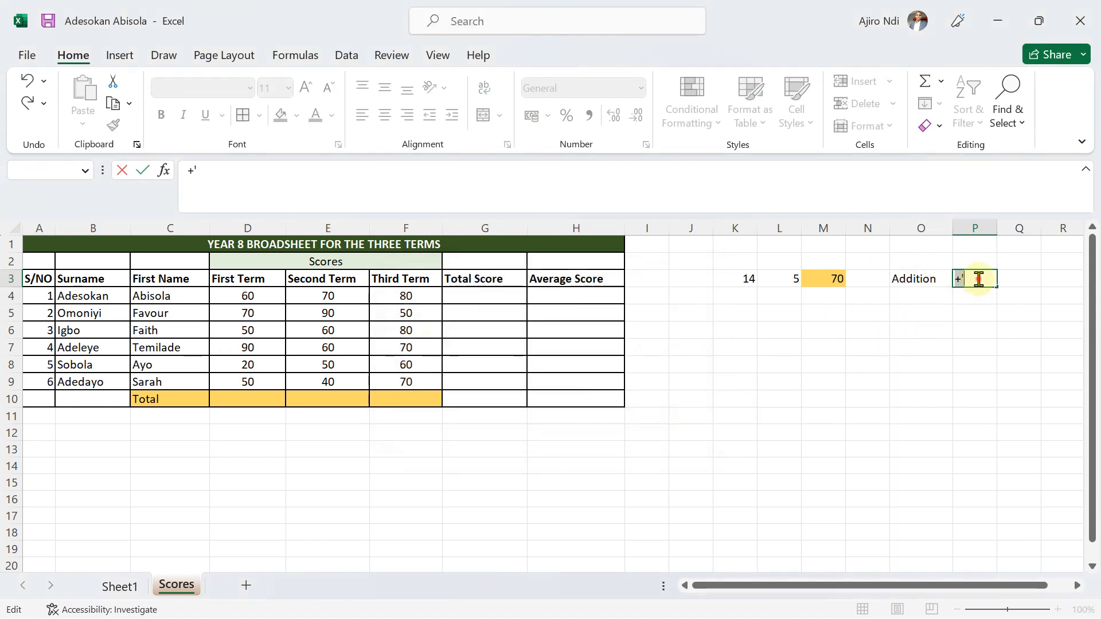
Replace the content of P3 with a plus sign stored as text, using only a leading apostrophe.
{"action": "key", "text": "BackSpace"}
{"action": "key", "text": "BackSpace"}
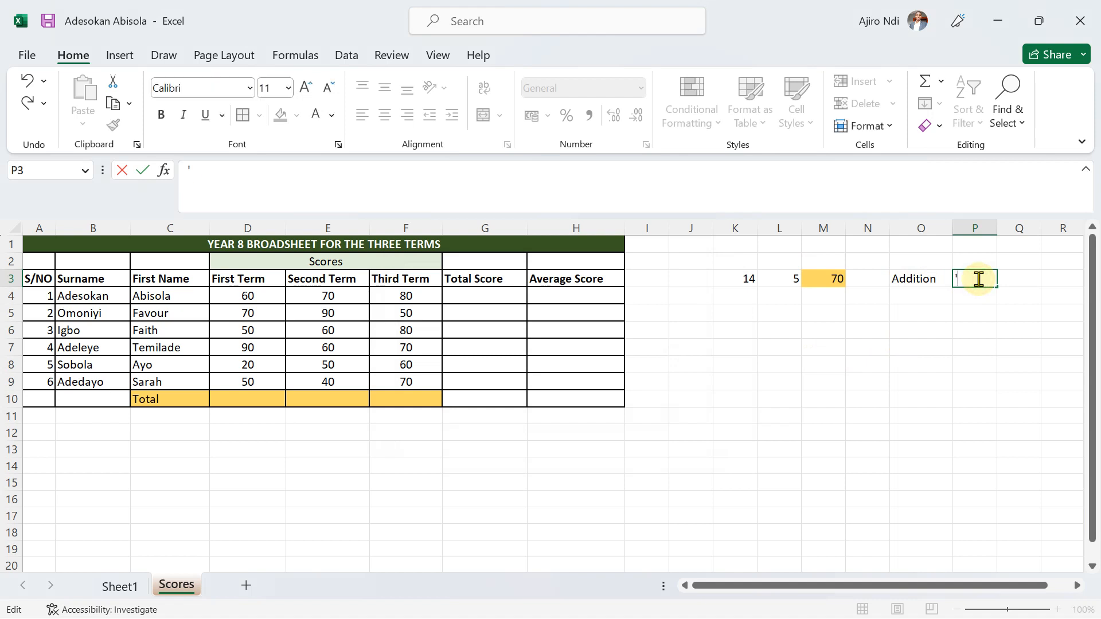
{"action": "type", "text": "'+"}
{"action": "key", "text": "Return"}
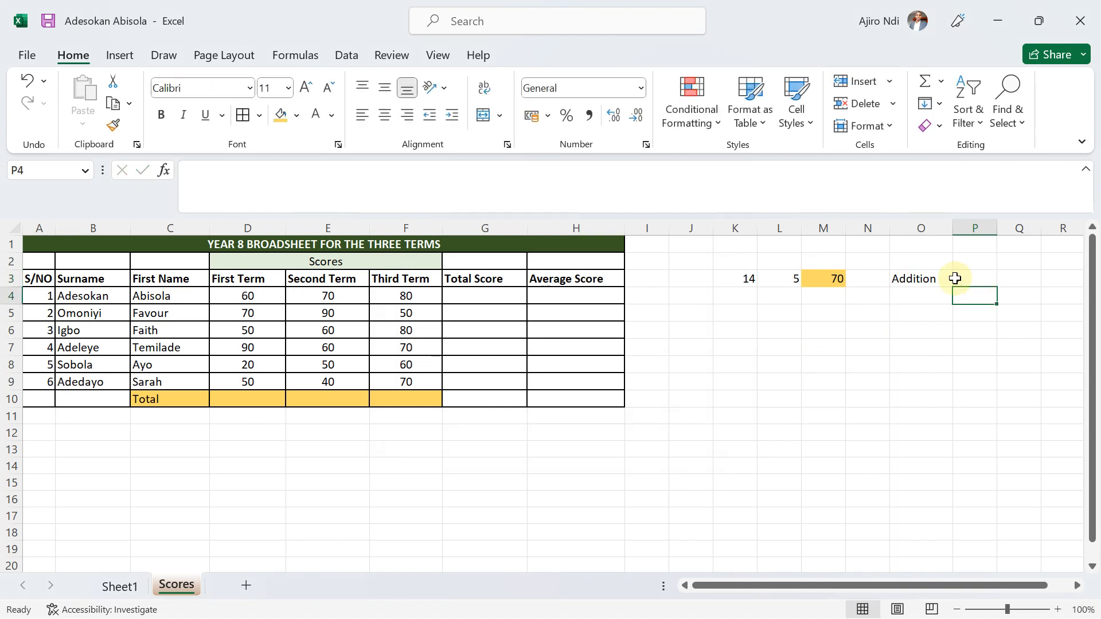
{"action": "left_click", "coordinate": [964, 280]}
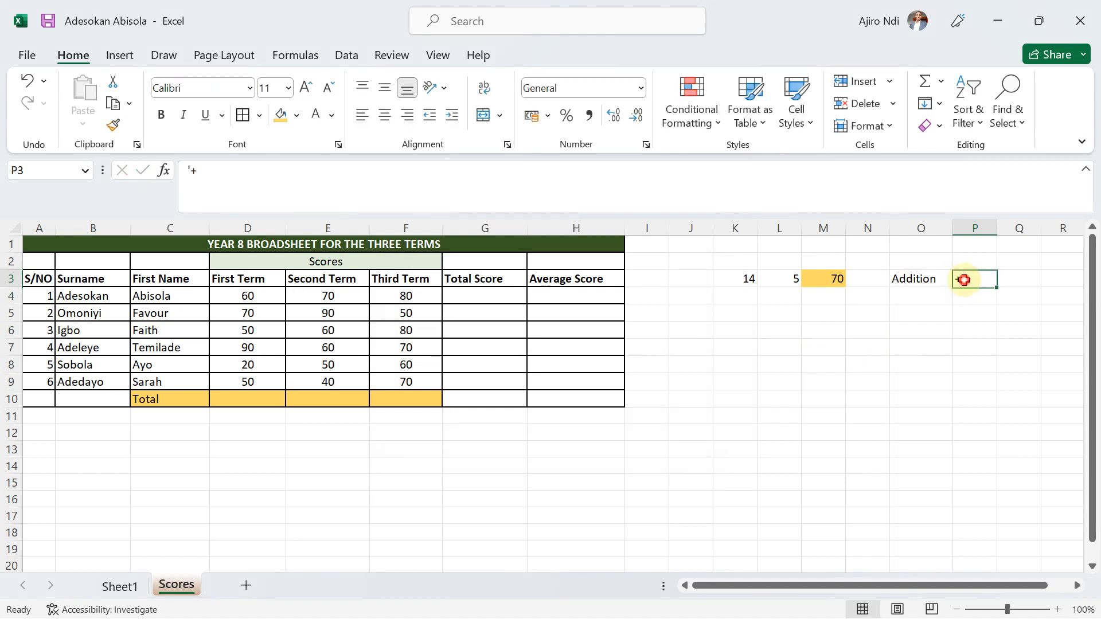
Enter the label Multiplication in O4 and widen column O to fit it.
{"action": "left_click", "coordinate": [908, 295]}
{"action": "type", "text": "Mul"}
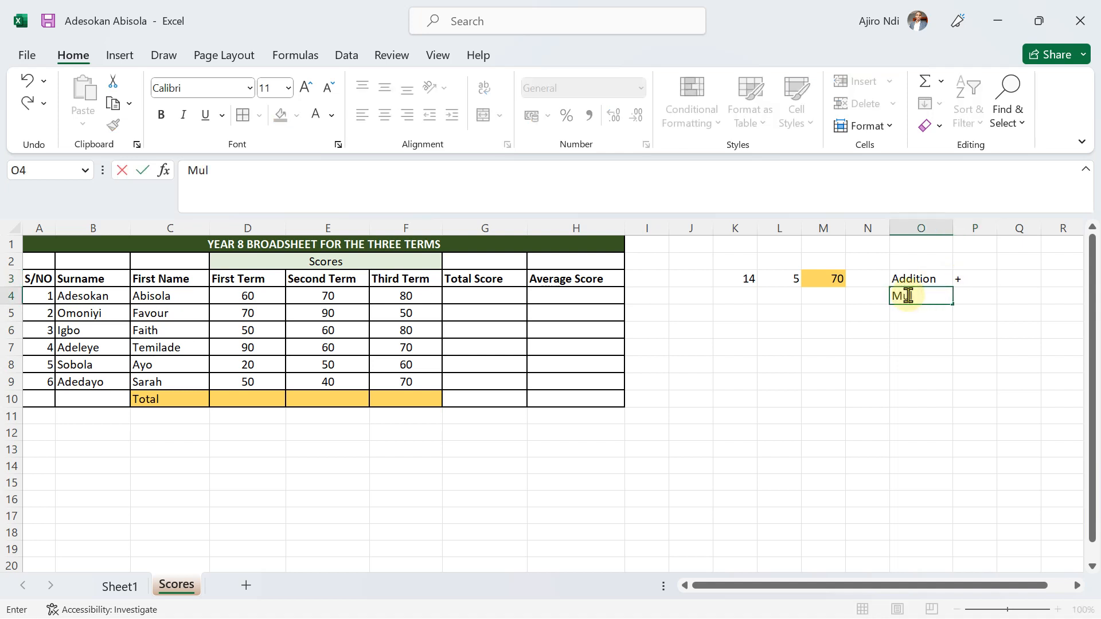
{"action": "type", "text": "tiplication"}
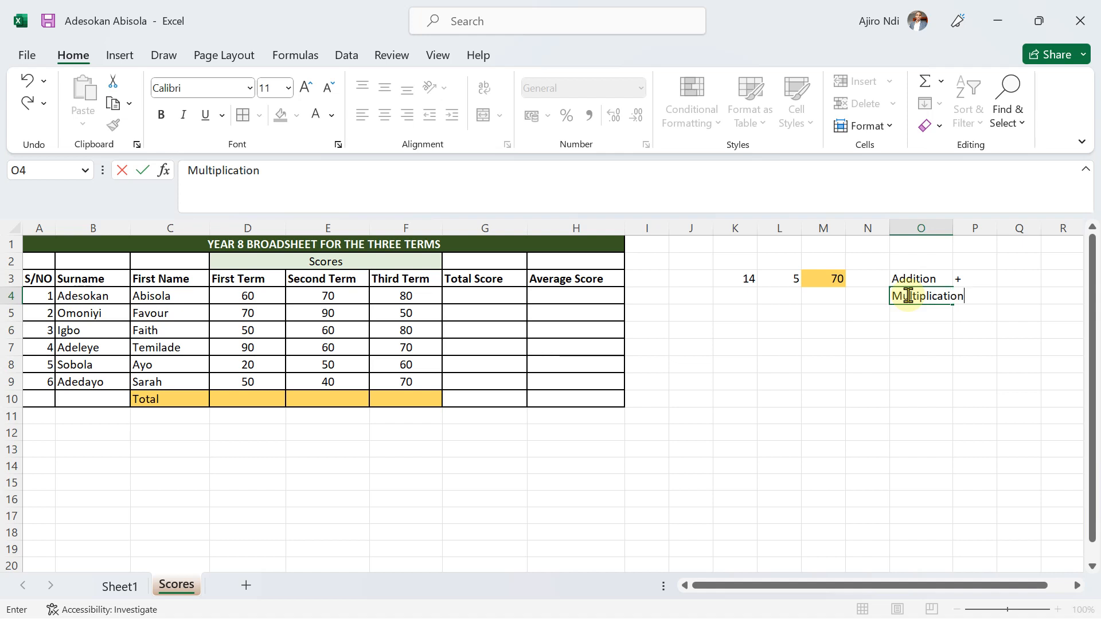
{"action": "left_click", "coordinate": [922, 340]}
{"action": "double_click", "coordinate": [951, 229]}
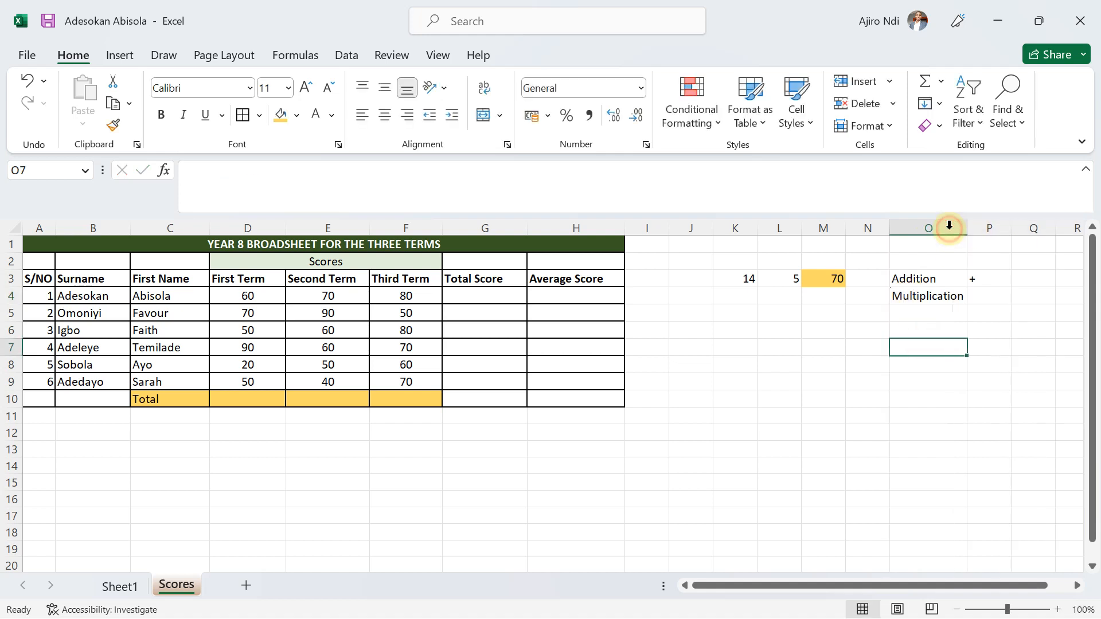
Enter the multiplication symbol * as text in P4, preceded by an apostrophe.
{"action": "left_click", "coordinate": [975, 298]}
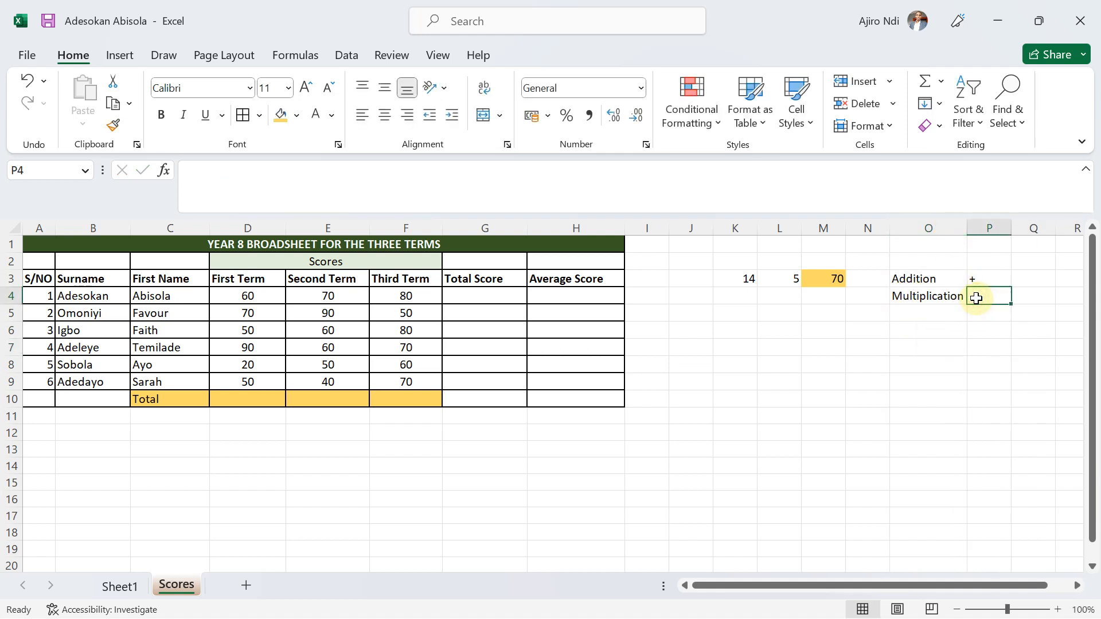
{"action": "type", "text": "'*"}
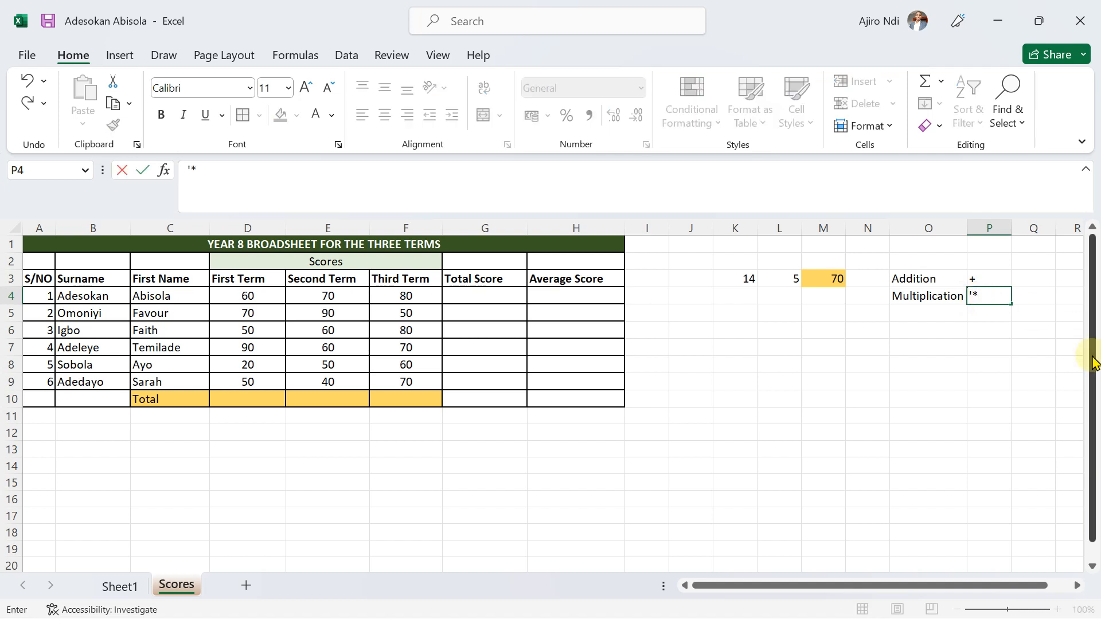
{"action": "key", "text": "Return"}
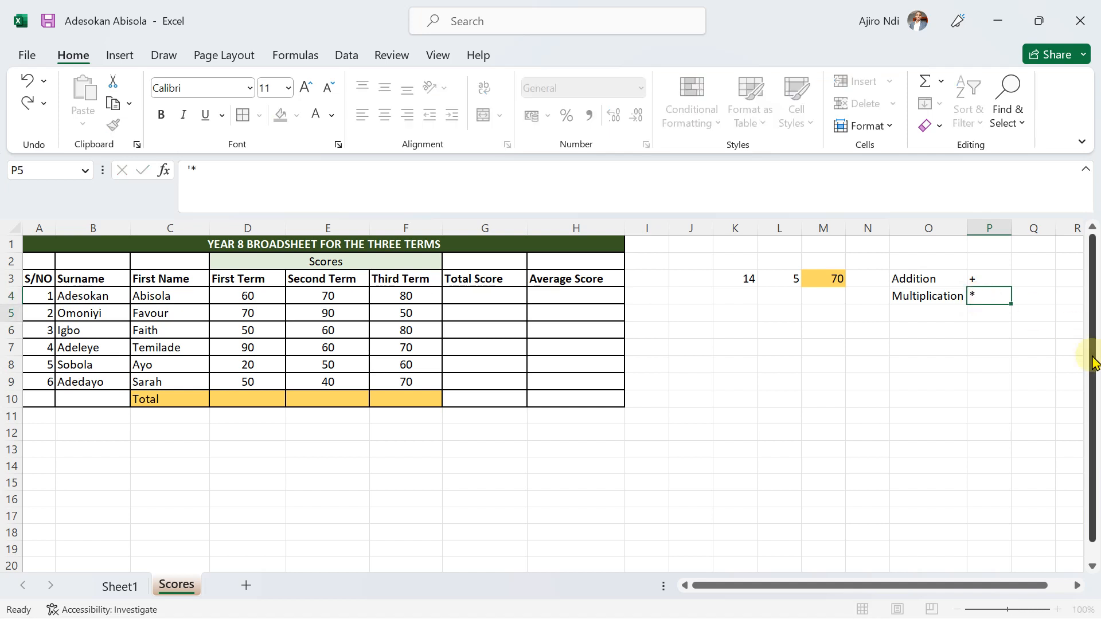
Enter the label Division in O5 and its symbol / as text in P5.
{"action": "left_click", "coordinate": [900, 317]}
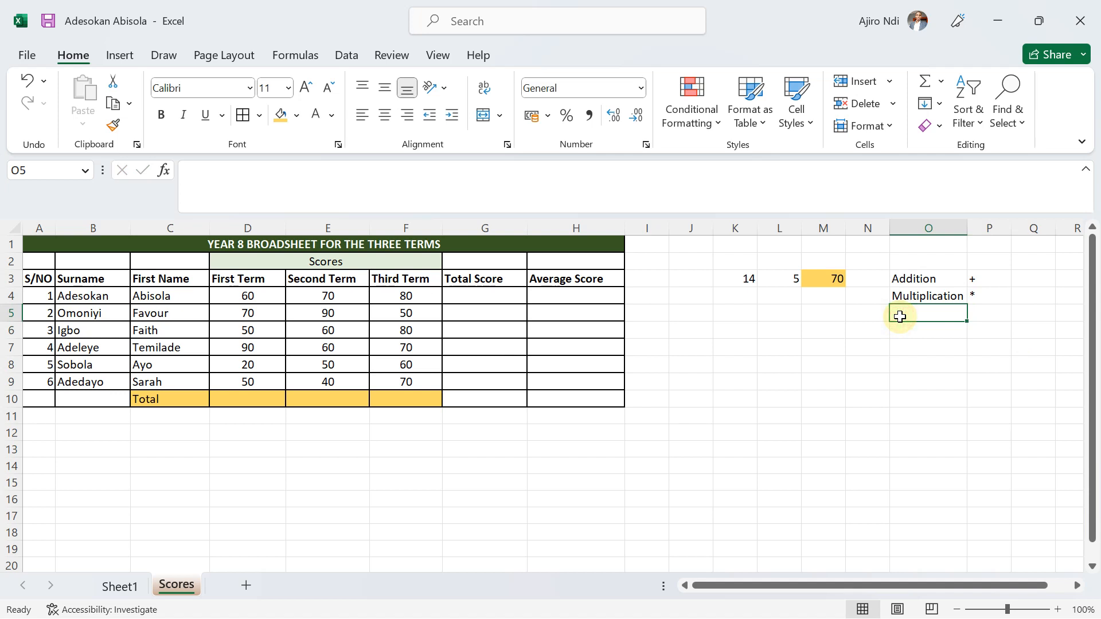
{"action": "type", "text": "Div"}
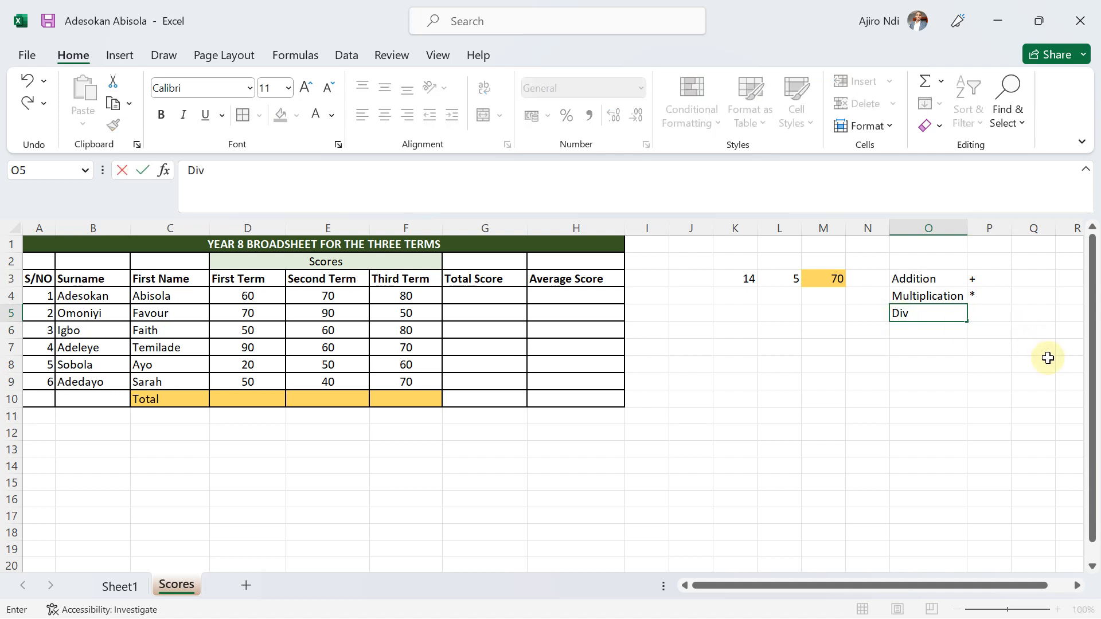
{"action": "key", "text": "BackSpace"}
{"action": "key", "text": "BackSpace"}
{"action": "key", "text": "BackSpace"}
{"action": "type", "text": "Division"}
{"action": "left_click", "coordinate": [982, 311]}
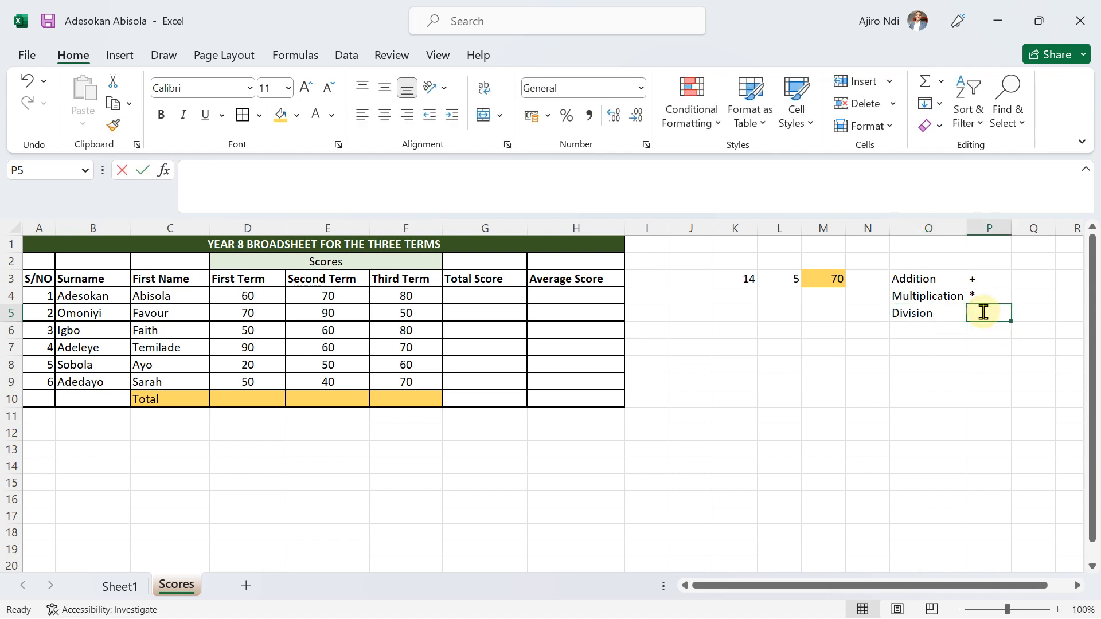
{"action": "type", "text": "'/"}
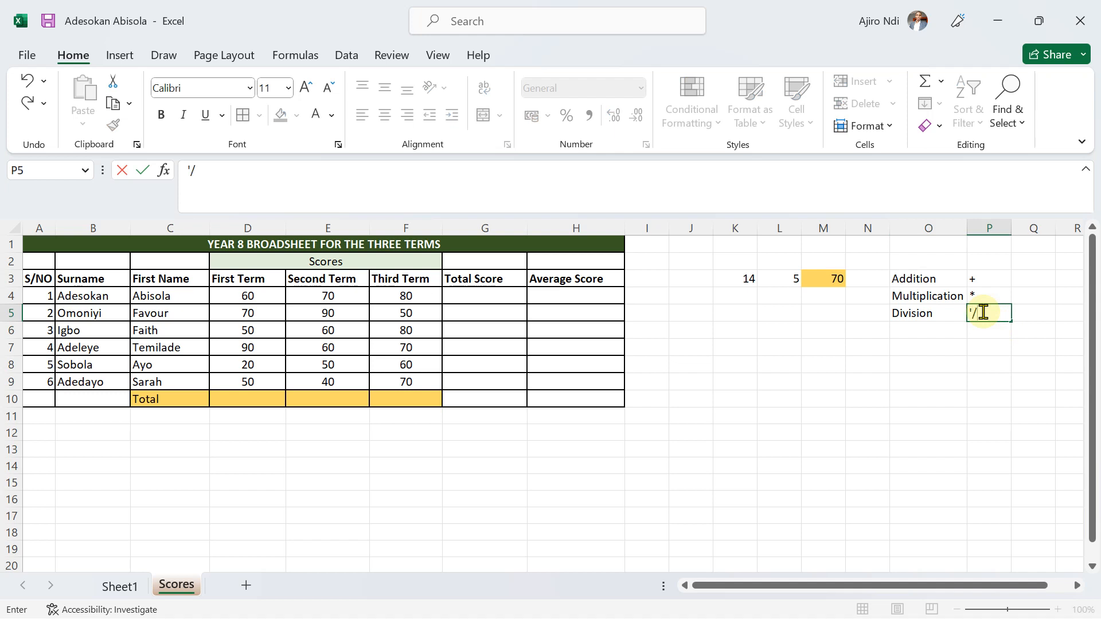
{"action": "left_click", "coordinate": [915, 332]}
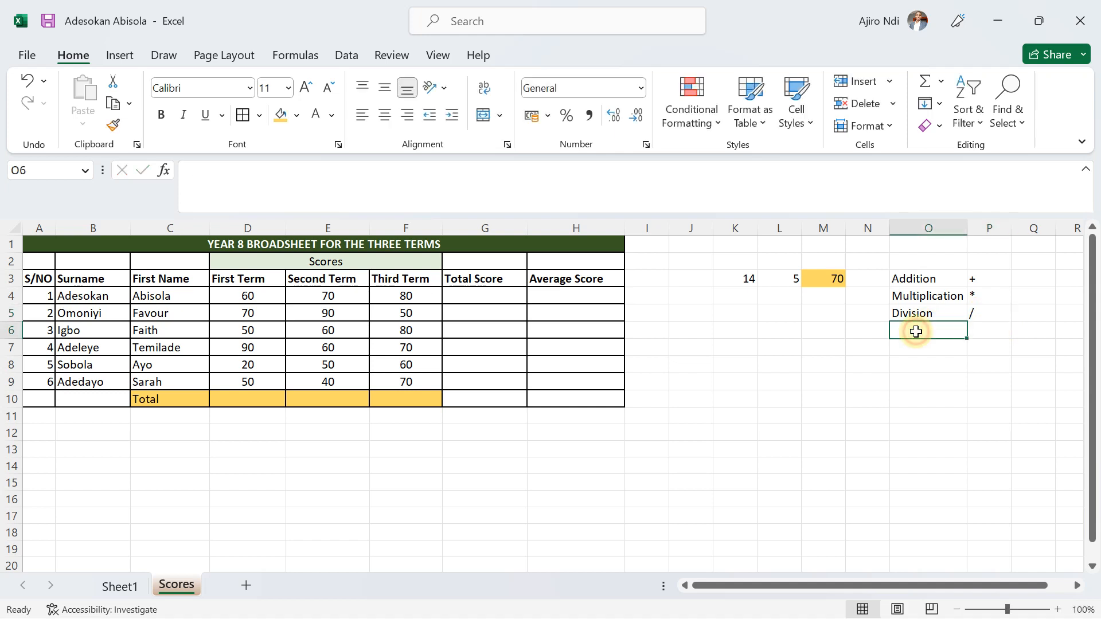
Enter the heading Symbols in P2 above the operator signs.
{"action": "left_click", "coordinate": [979, 267]}
{"action": "type", "text": "Sy"}
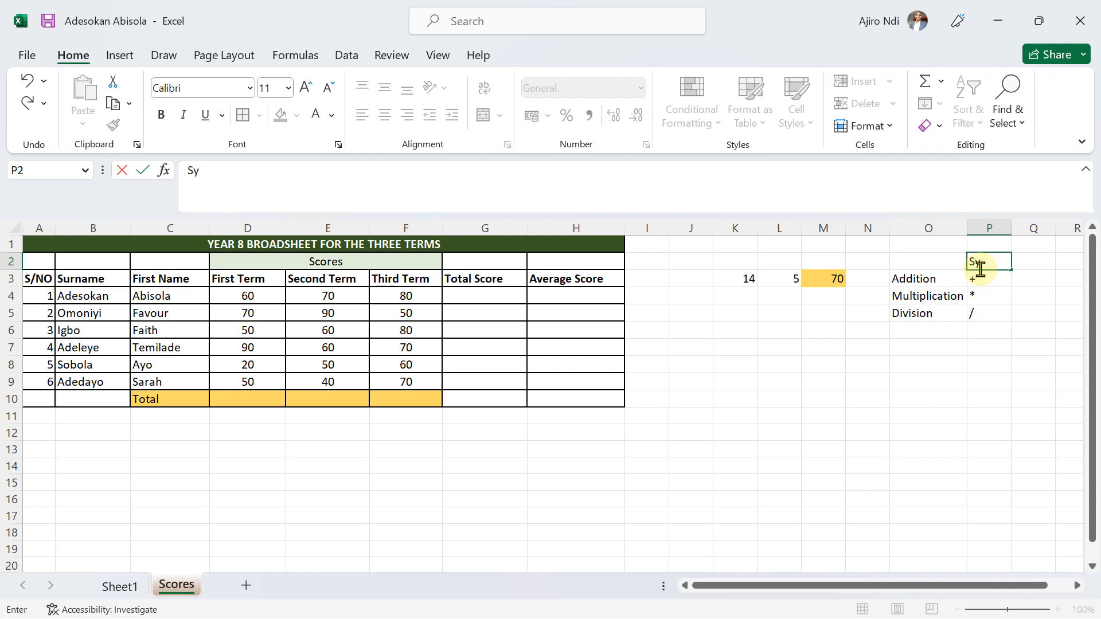
{"action": "type", "text": "mbols"}
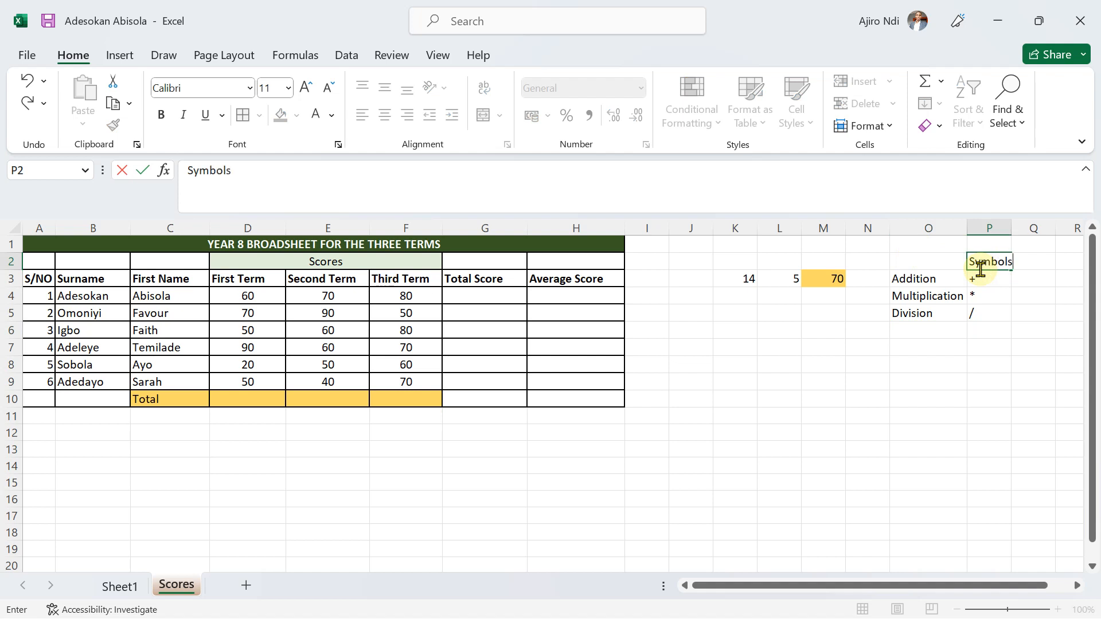
{"action": "left_click", "coordinate": [917, 360]}
Enter the label Subtraction in O6 and its symbol - as text in P6.
{"action": "left_click", "coordinate": [903, 330]}
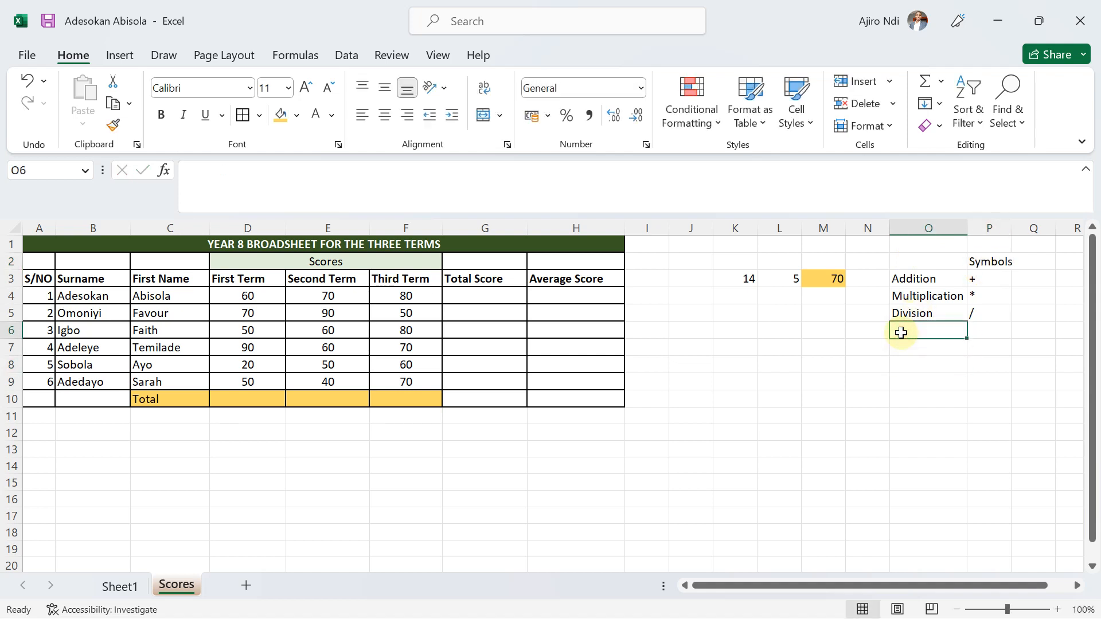
{"action": "type", "text": "ub"}
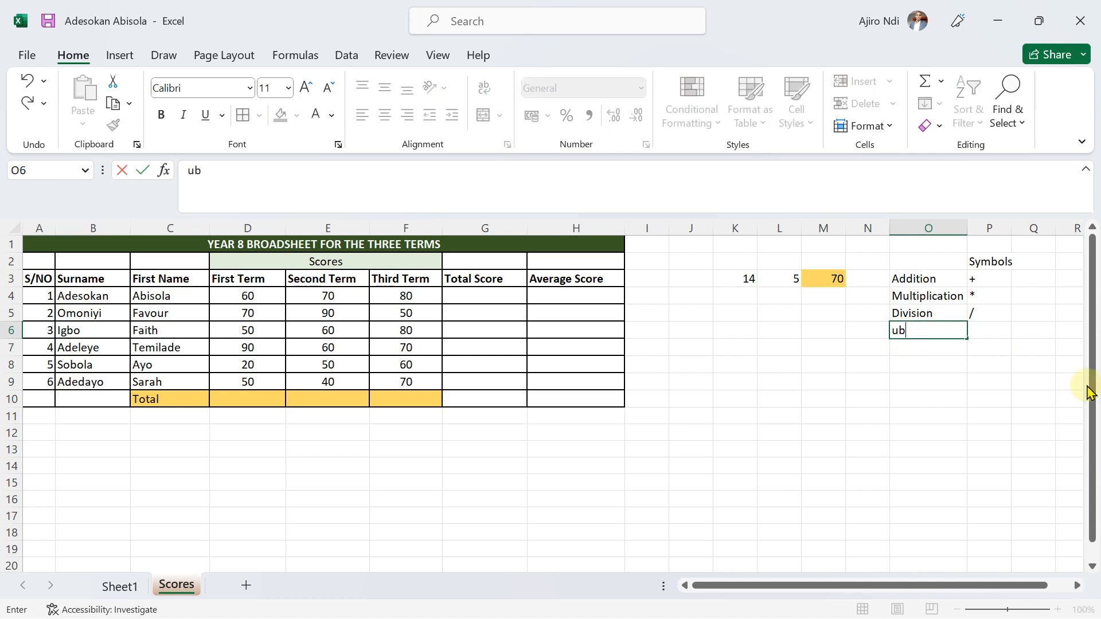
{"action": "key", "text": "BackSpace"}
{"action": "key", "text": "BackSpace"}
{"action": "type", "text": "Si"}
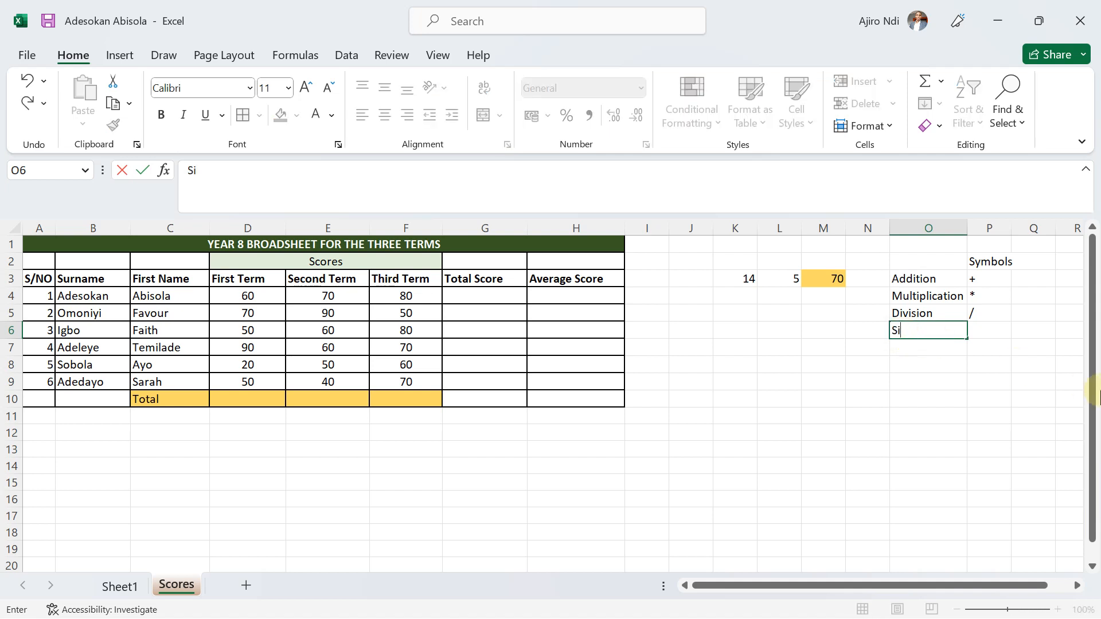
{"action": "key", "text": "BackSpace"}
{"action": "type", "text": "ubtraction"}
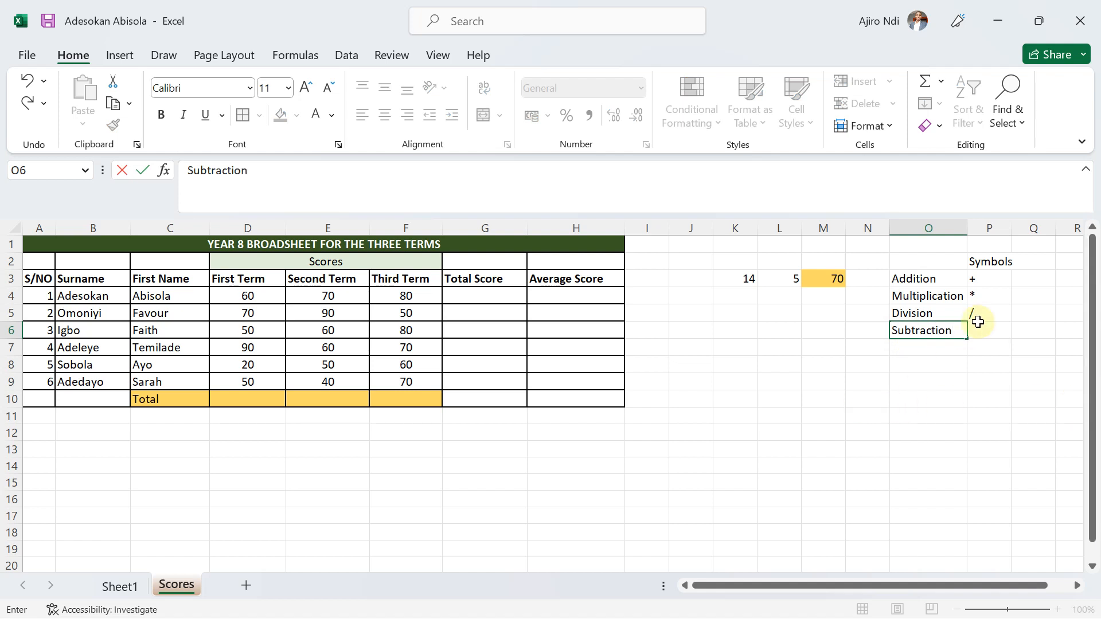
{"action": "left_click", "coordinate": [989, 332]}
{"action": "type", "text": "'-"}
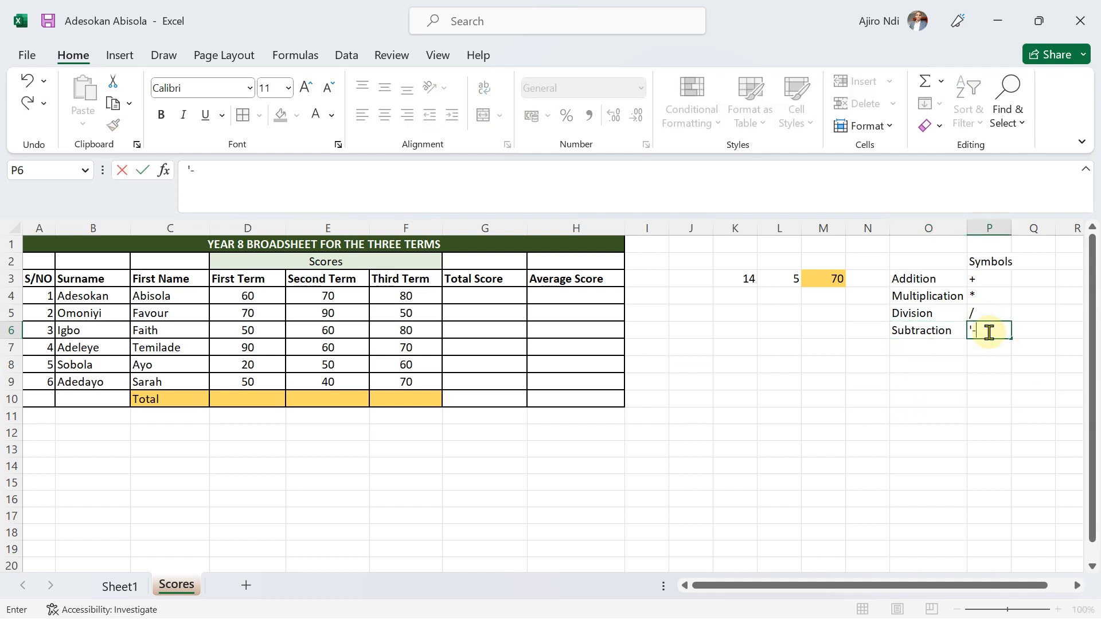
{"action": "left_click", "coordinate": [900, 383]}
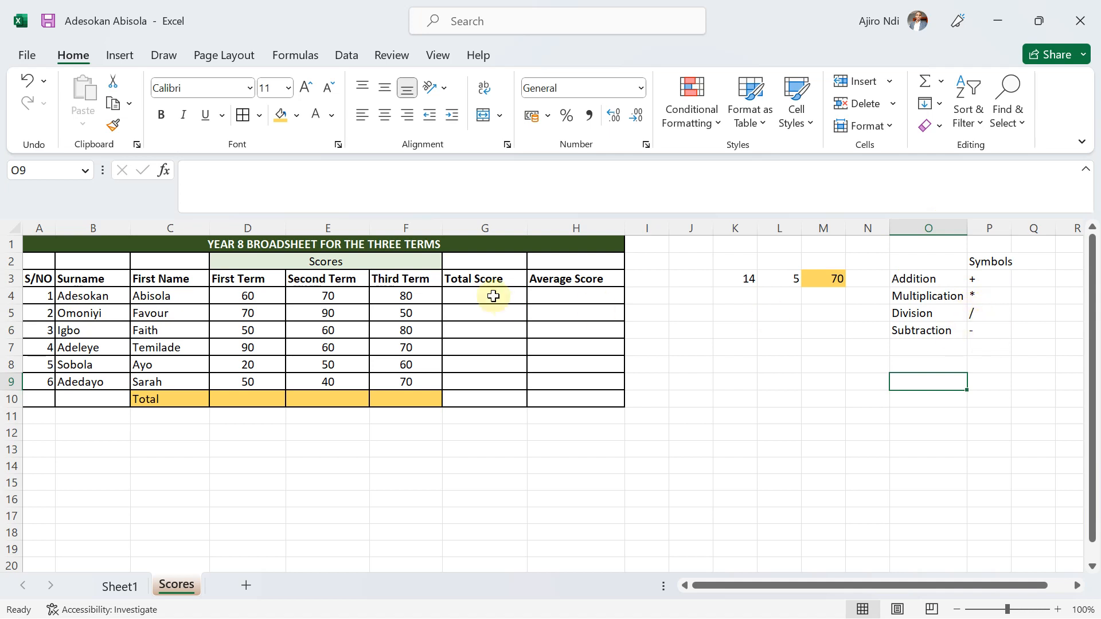
Replace the formula in M3 with the subtraction =K3-L3.
{"action": "left_click", "coordinate": [828, 276]}
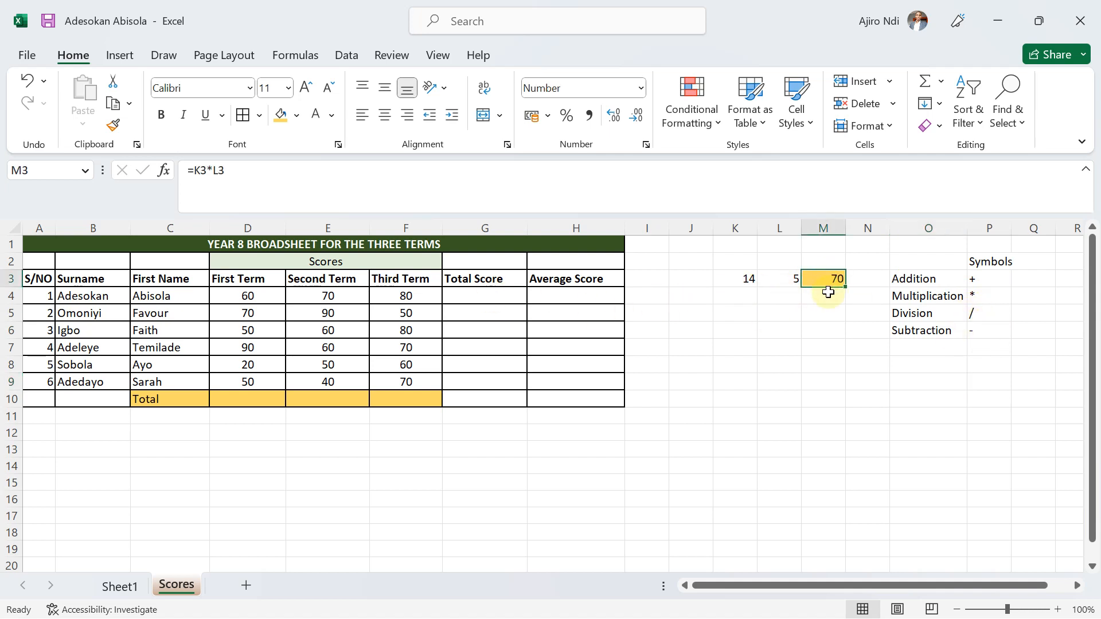
{"action": "type", "text": "="}
{"action": "left_click", "coordinate": [742, 278]}
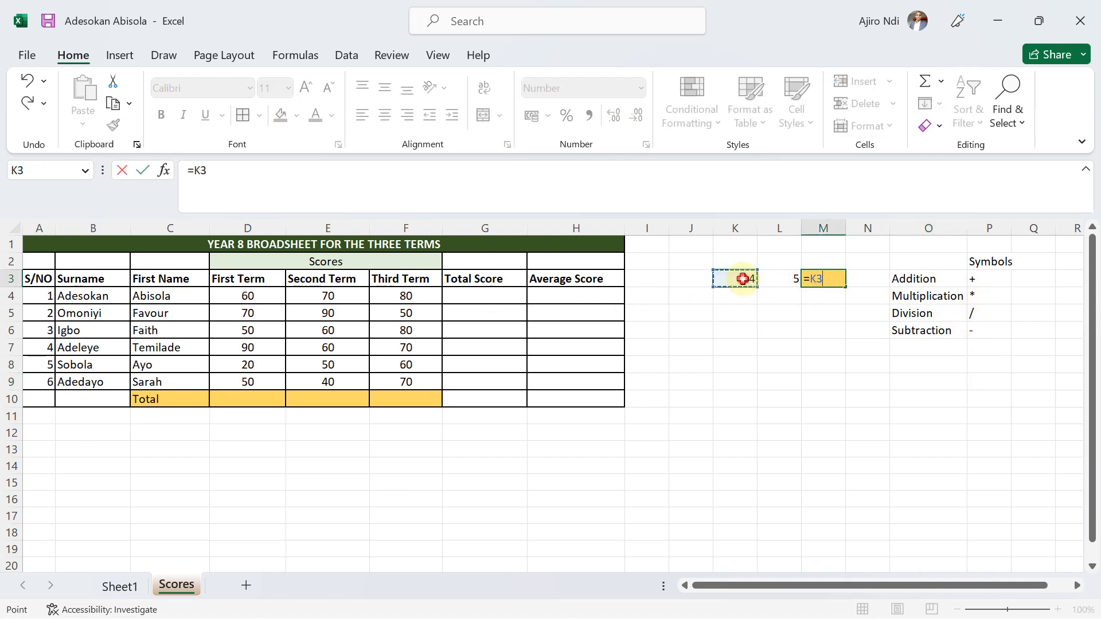
{"action": "type", "text": "-"}
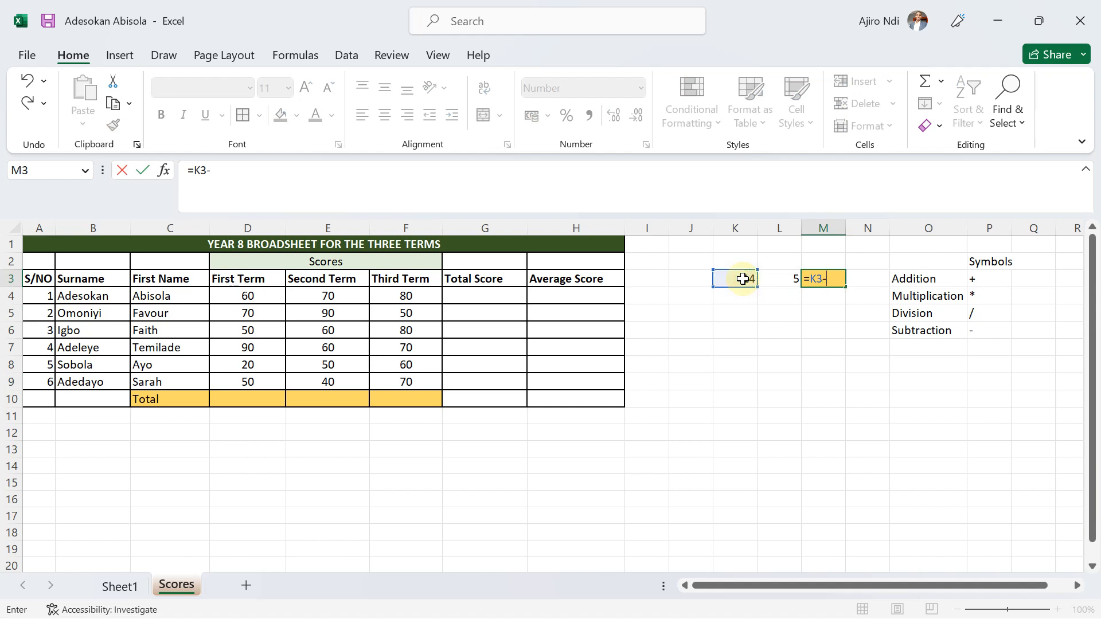
{"action": "left_click", "coordinate": [779, 278]}
{"action": "key", "text": "Return"}
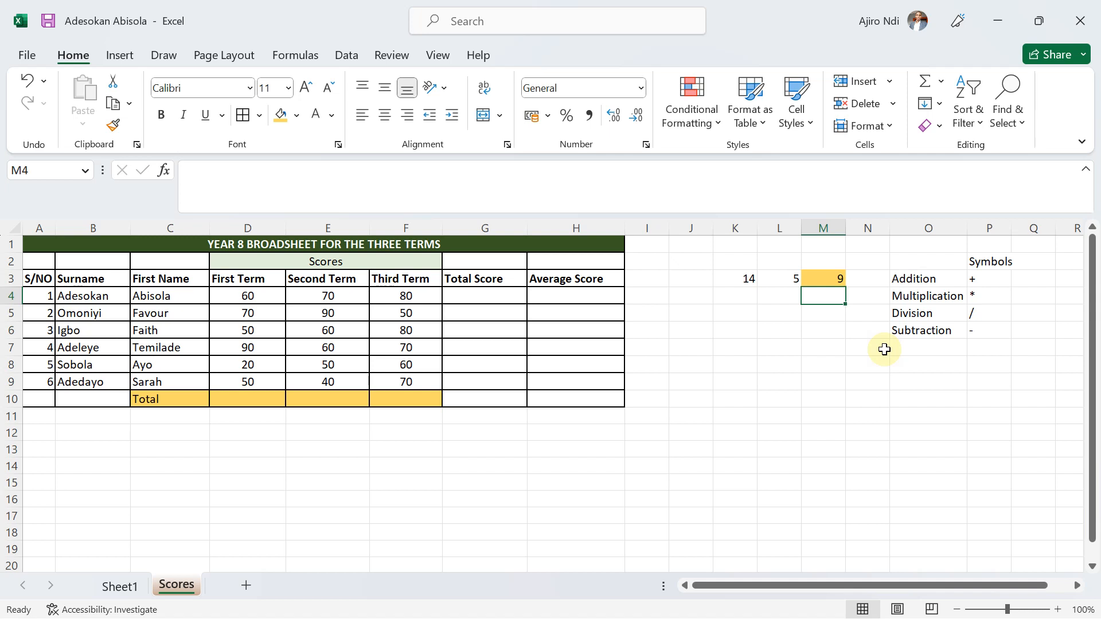
{"action": "left_click", "coordinate": [734, 347]}
{"action": "type", "text": "="}
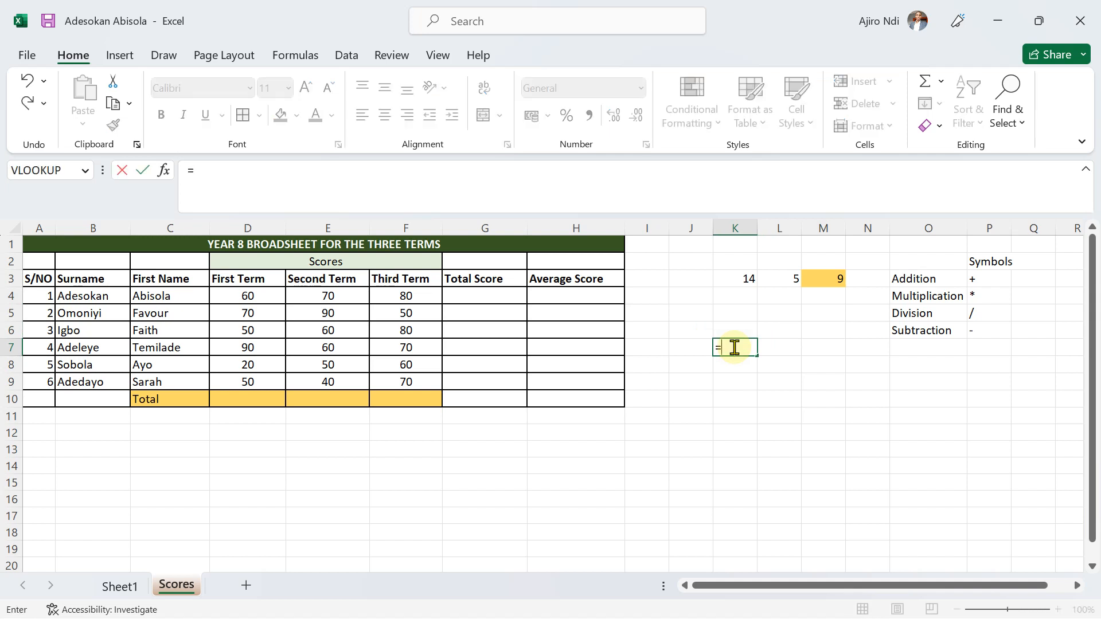
{"action": "type", "text": "sum"}
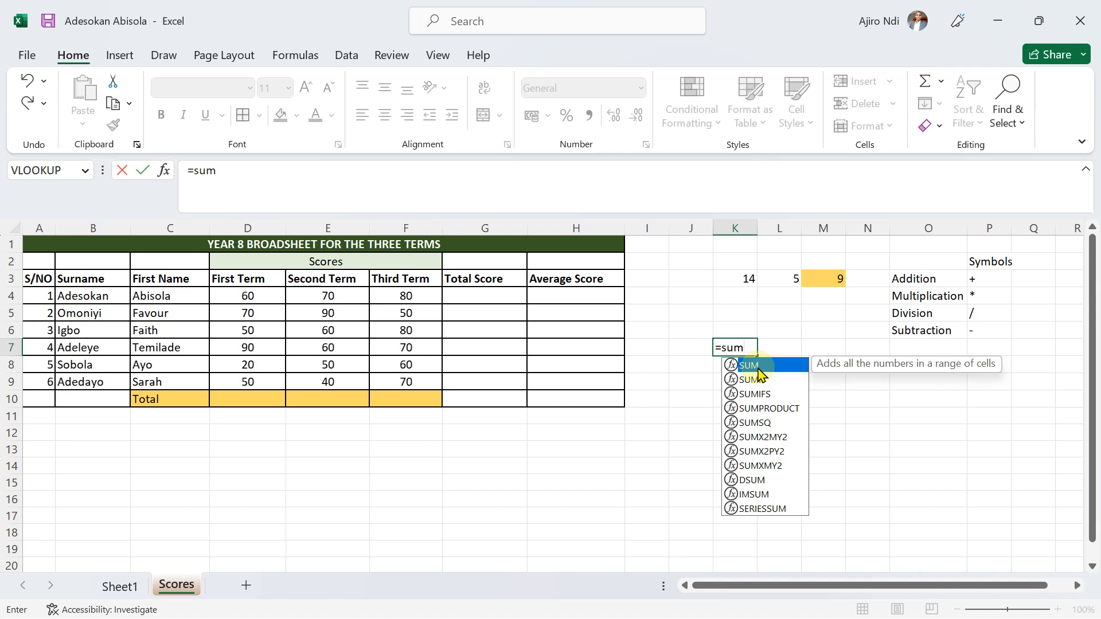
{"action": "key", "text": "BackSpace"}
{"action": "key", "text": "BackSpace"}
{"action": "key", "text": "BackSpace"}
{"action": "key", "text": "BackSpace"}
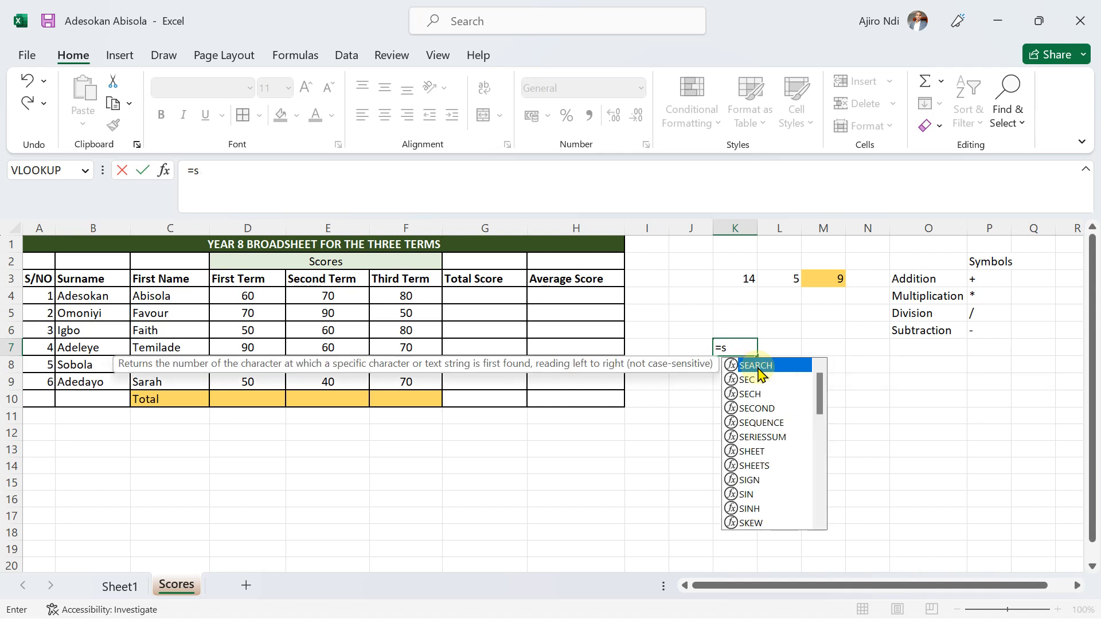
{"action": "type", "text": "="}
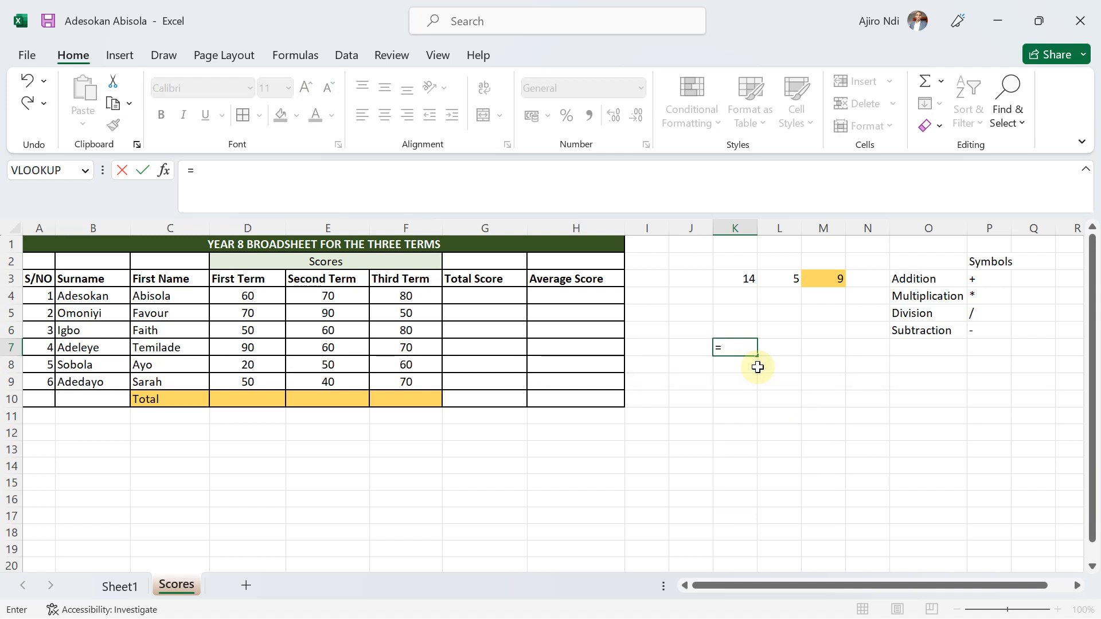
{"action": "left_click", "coordinate": [84, 171]}
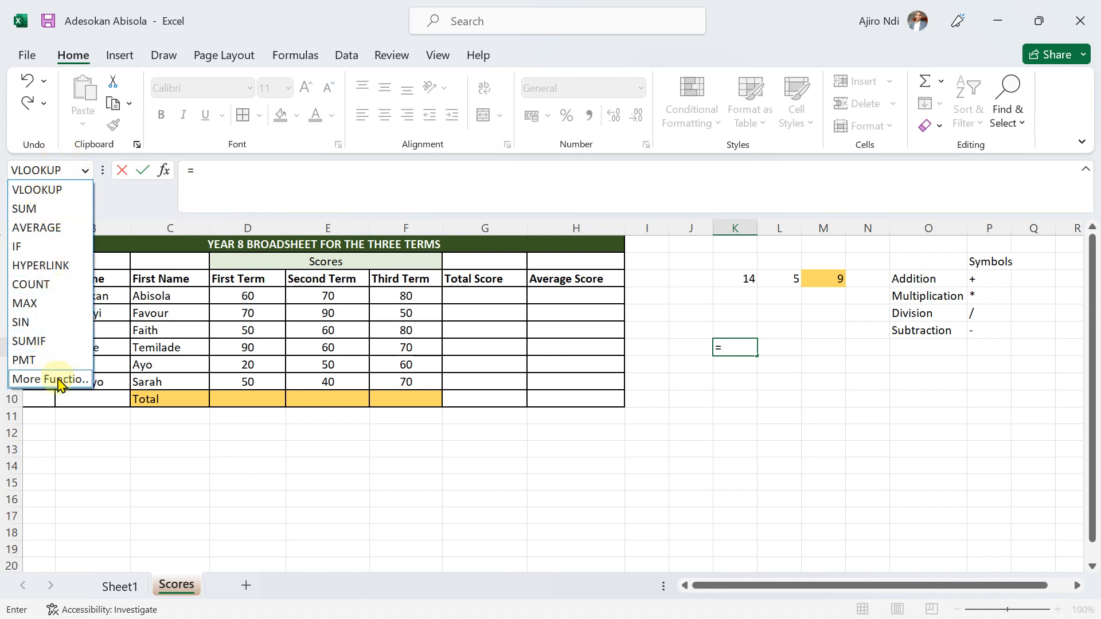
{"action": "left_click", "coordinate": [736, 349]}
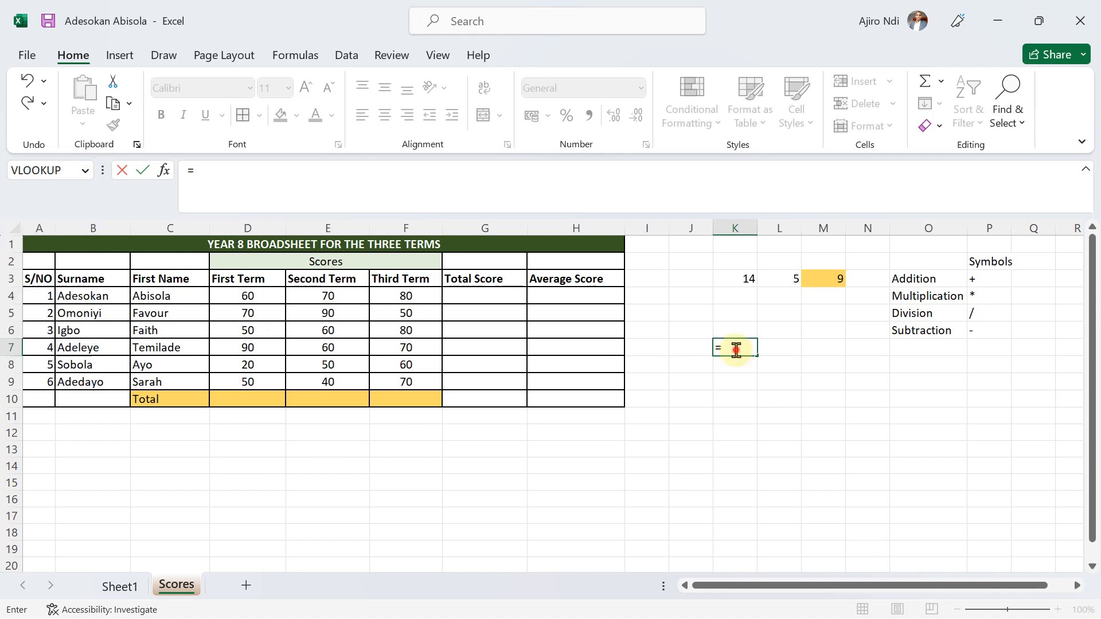
{"action": "type", "text": "sum"}
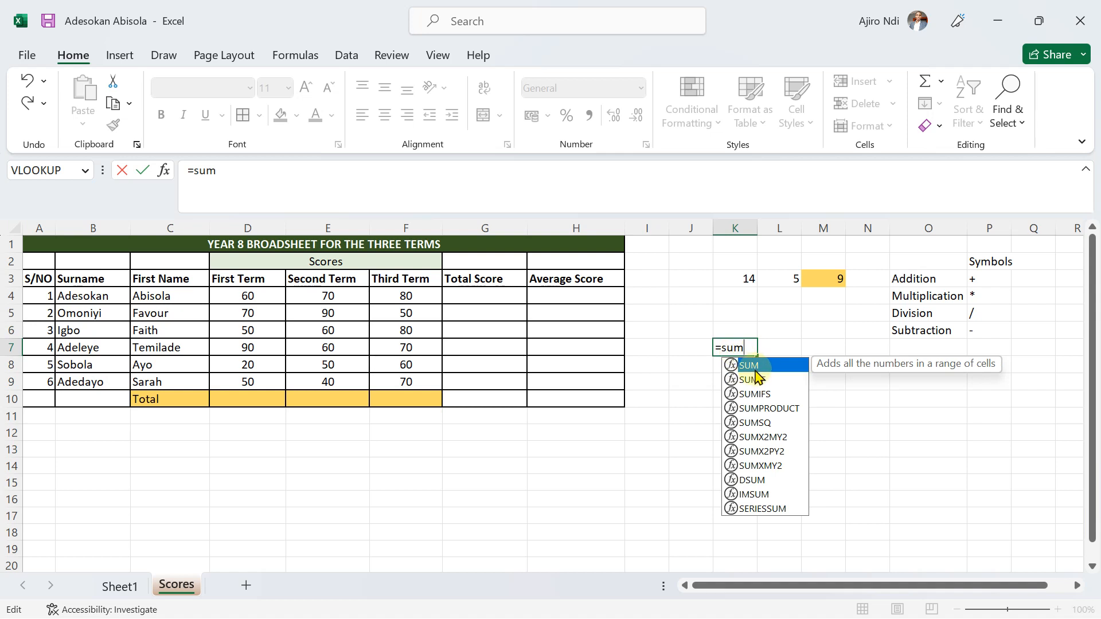
{"action": "double_click", "coordinate": [751, 367]}
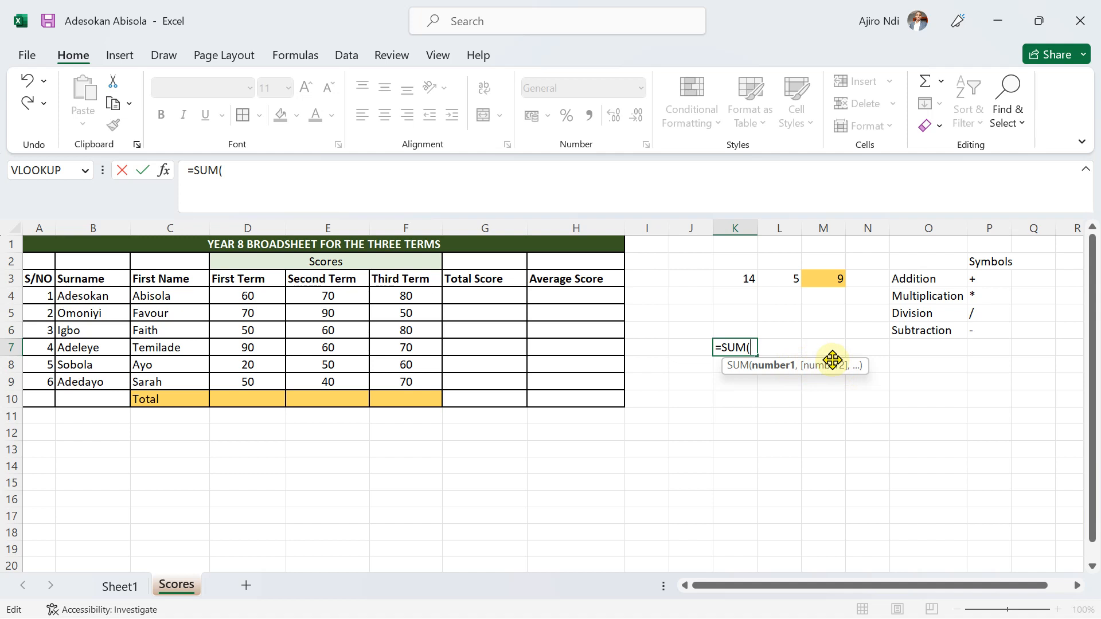
{"action": "key", "text": "BackSpace"}
{"action": "key", "text": "BackSpace"}
{"action": "key", "text": "BackSpace"}
{"action": "key", "text": "BackSpace"}
{"action": "key", "text": "BackSpace"}
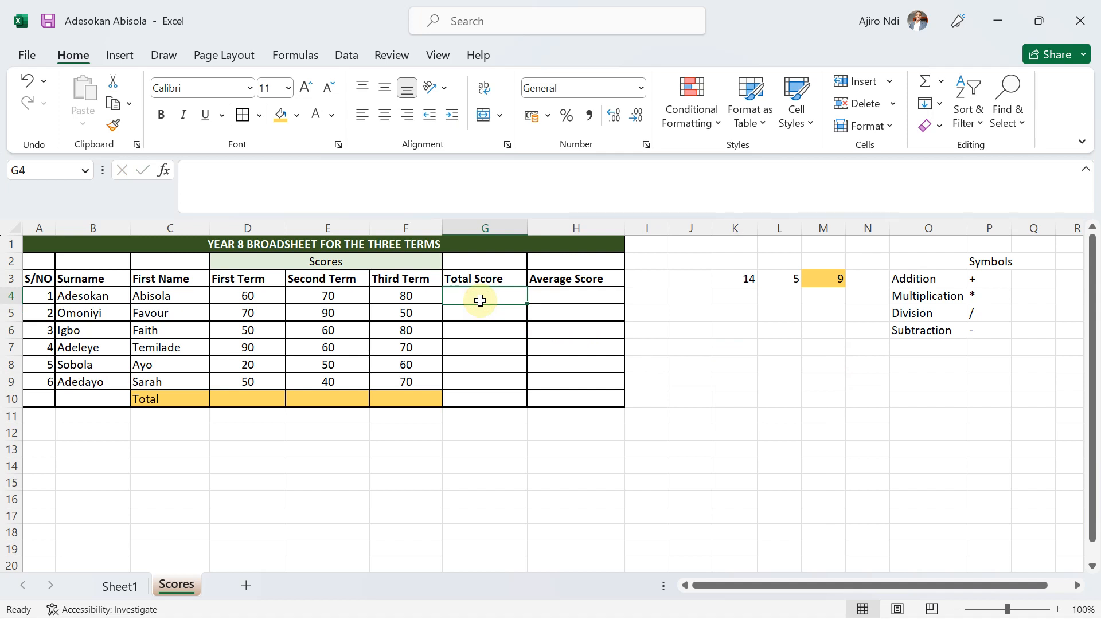
Total the first student's three term scores in G4 with the addition formula =D4+E4+F4.
{"action": "type", "text": "="}
{"action": "left_click", "coordinate": [244, 298]}
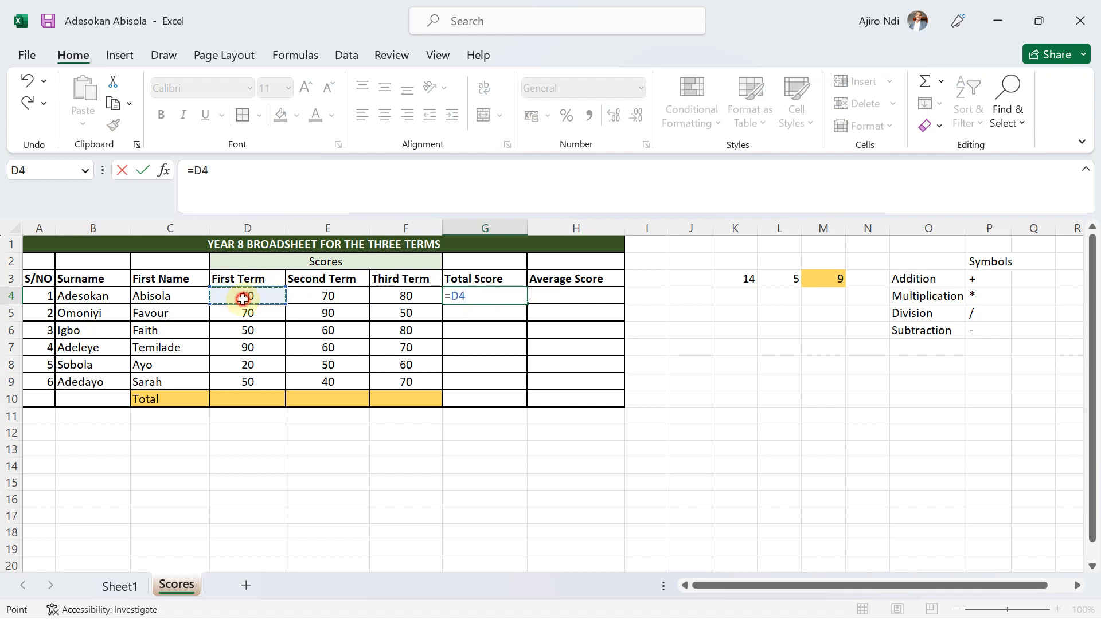
{"action": "type", "text": "+"}
{"action": "left_click", "coordinate": [330, 297]}
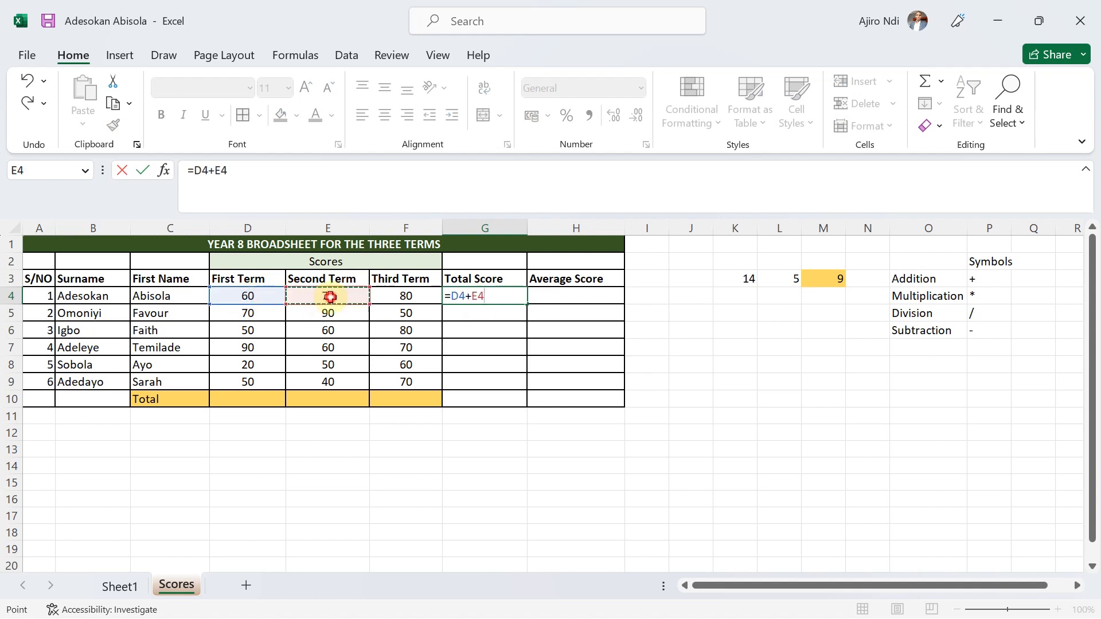
{"action": "type", "text": "+"}
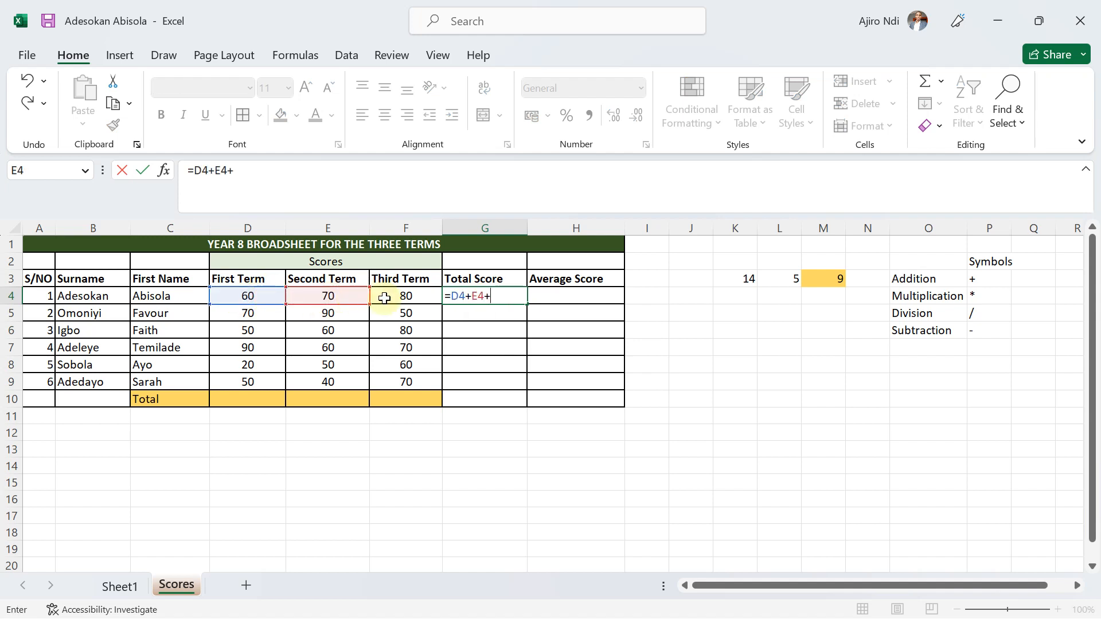
{"action": "left_click", "coordinate": [389, 295]}
{"action": "key", "text": "Return"}
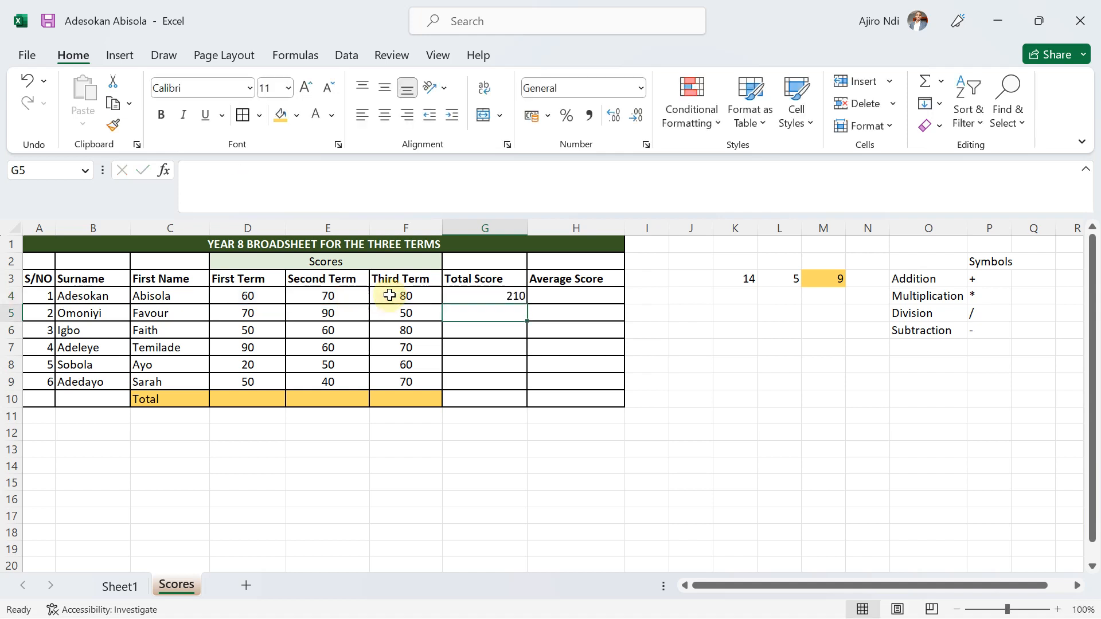
{"action": "left_click", "coordinate": [510, 297]}
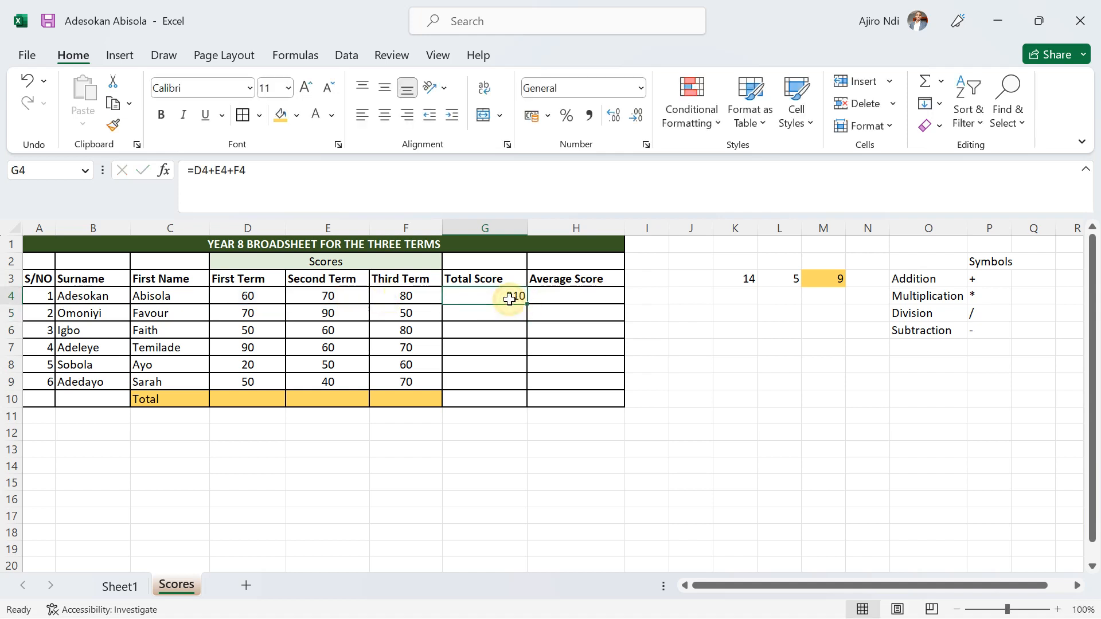
Centre the cells G4:H9 and the column headings in D3:H3 horizontally.
{"action": "left_click_drag", "start_coordinate": [476, 295], "coordinate": [594, 382]}
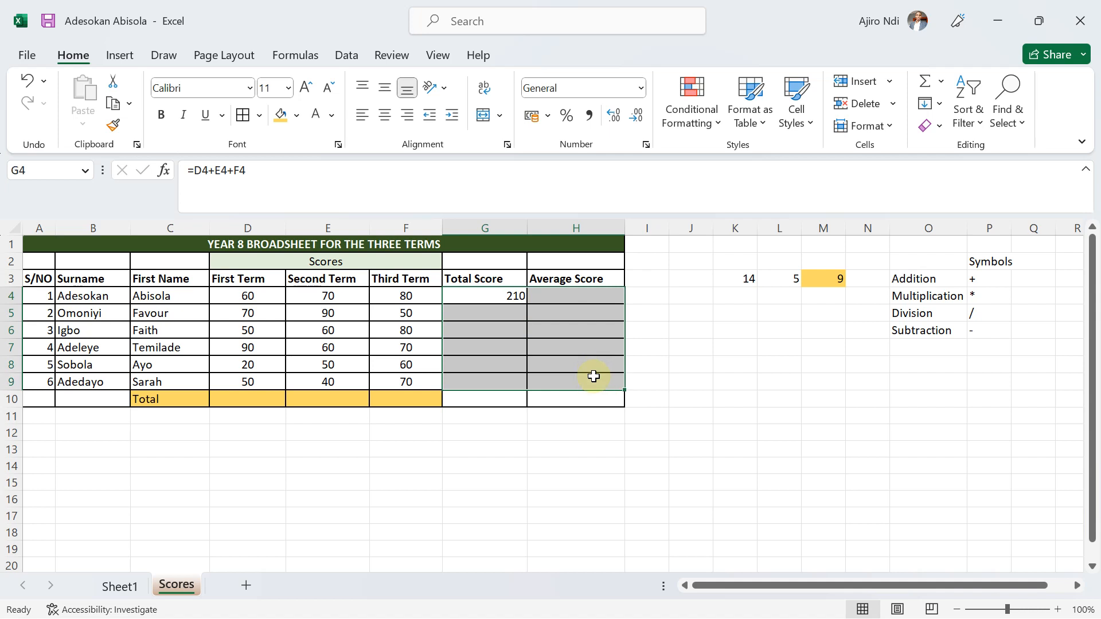
{"action": "left_click", "coordinate": [381, 117]}
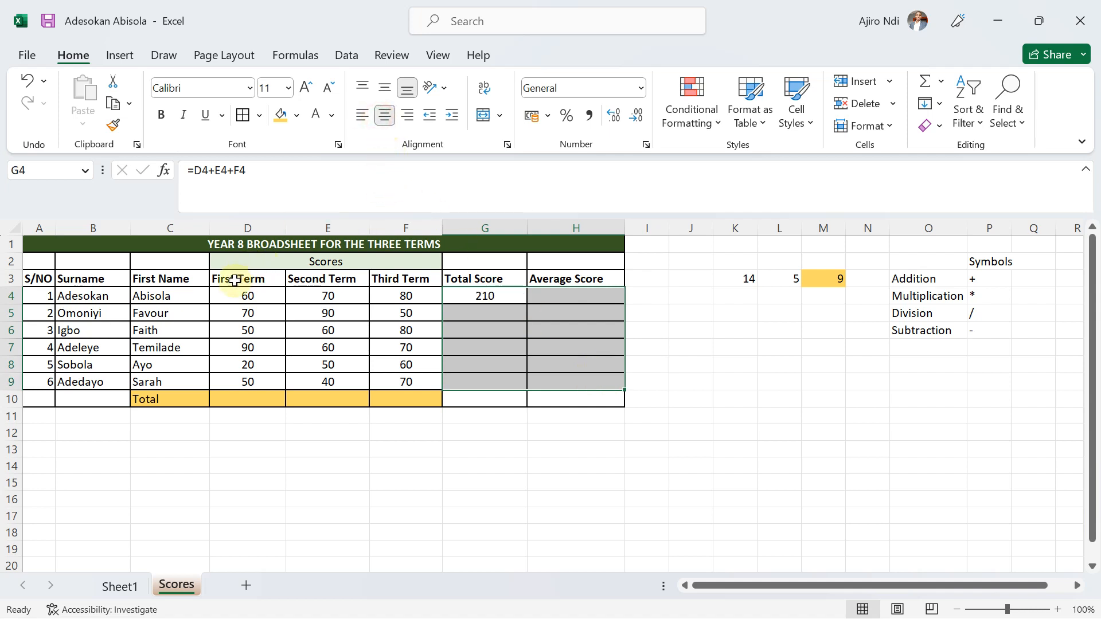
{"action": "left_click_drag", "start_coordinate": [232, 279], "coordinate": [559, 279]}
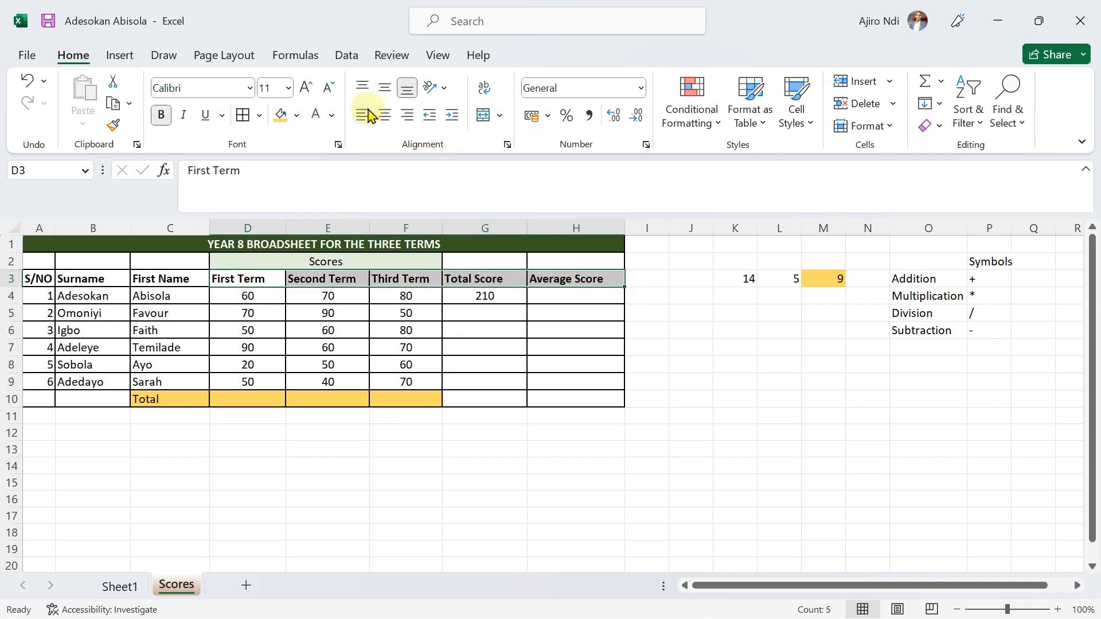
{"action": "left_click", "coordinate": [384, 116]}
{"action": "left_click", "coordinate": [597, 337]}
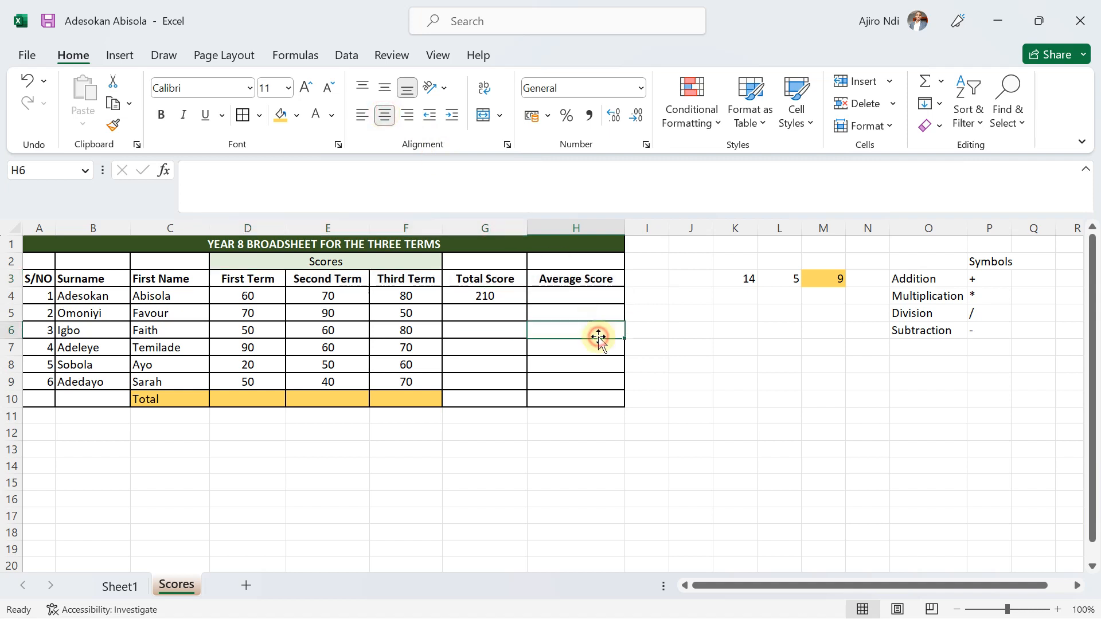
Replace the Total Score formula in G4 with the range sum =SUM(D4:F4).
{"action": "left_click", "coordinate": [483, 294]}
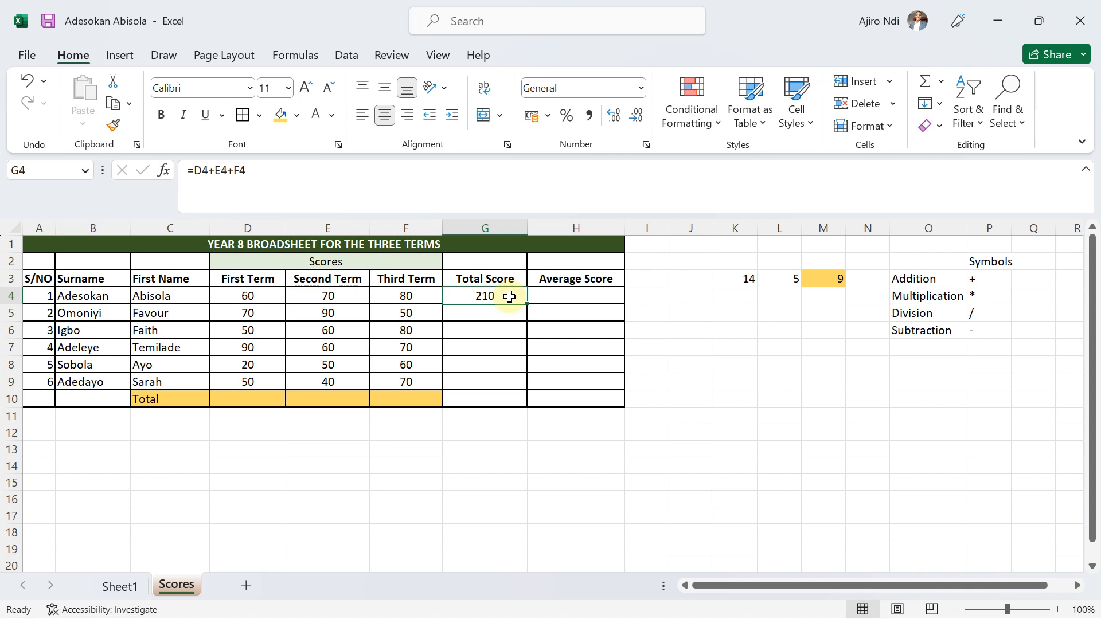
{"action": "type", "text": "=sum"}
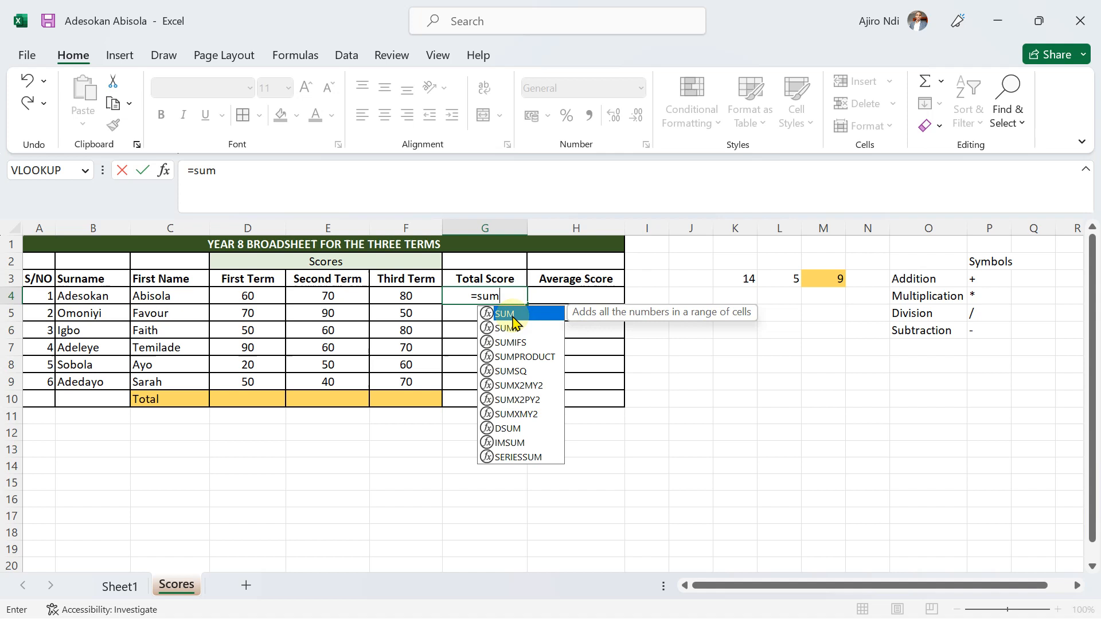
{"action": "double_click", "coordinate": [509, 314]}
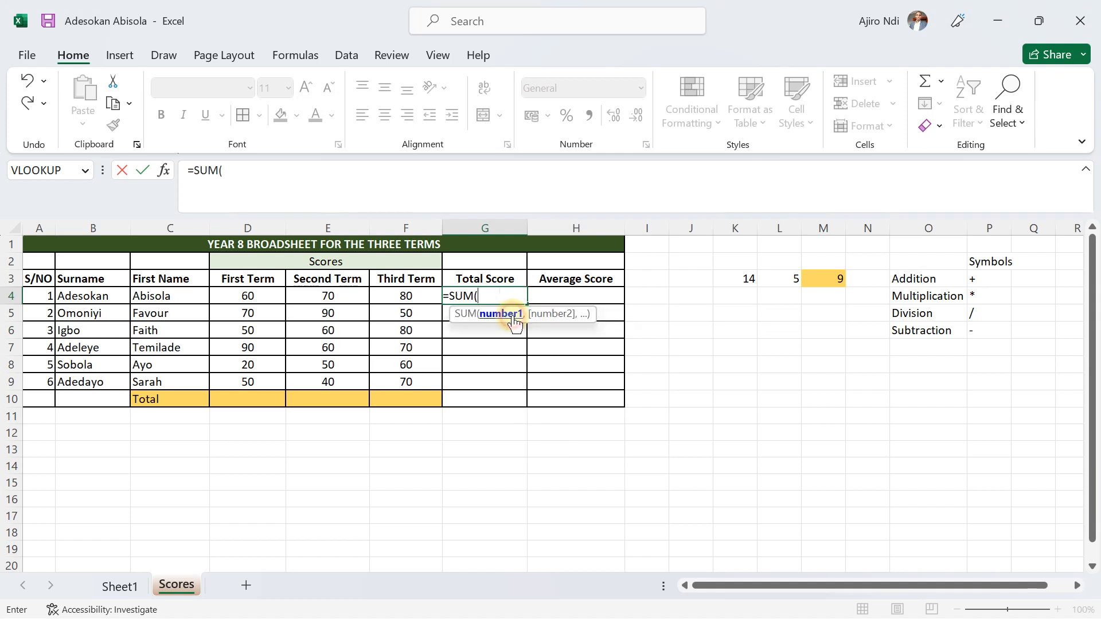
{"action": "left_click_drag", "start_coordinate": [246, 299], "coordinate": [408, 295]}
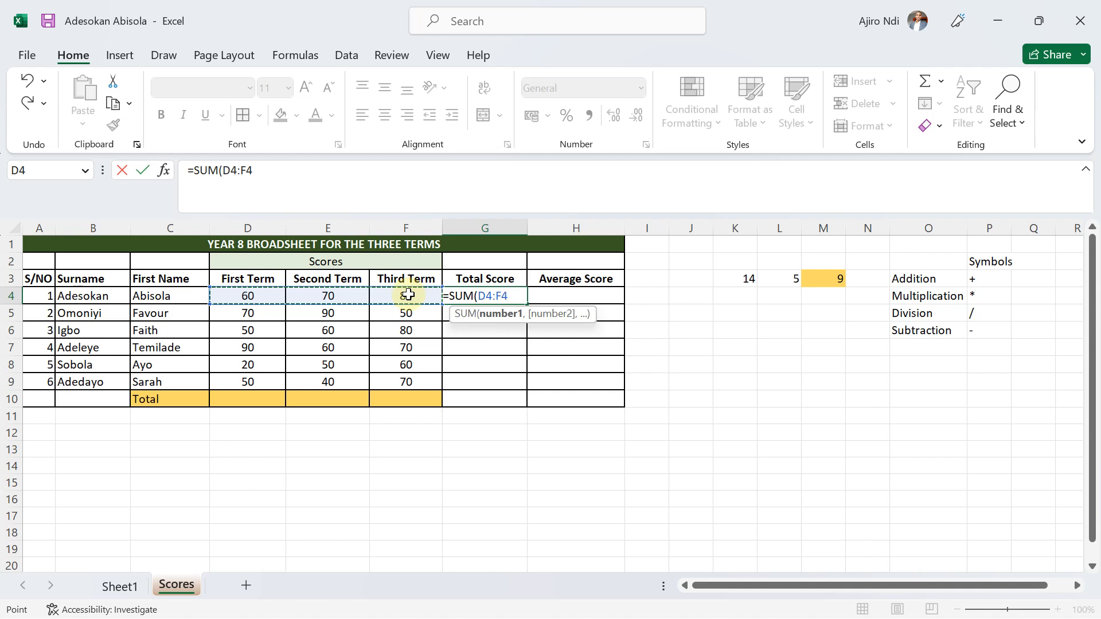
{"action": "type", "text": ")"}
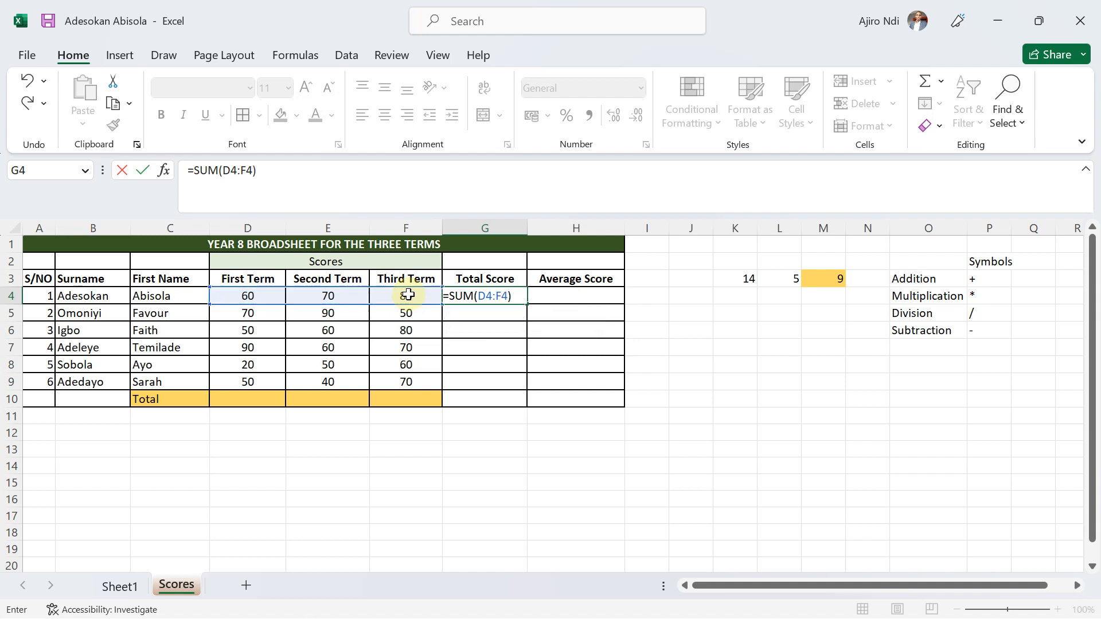
{"action": "key", "text": "Return"}
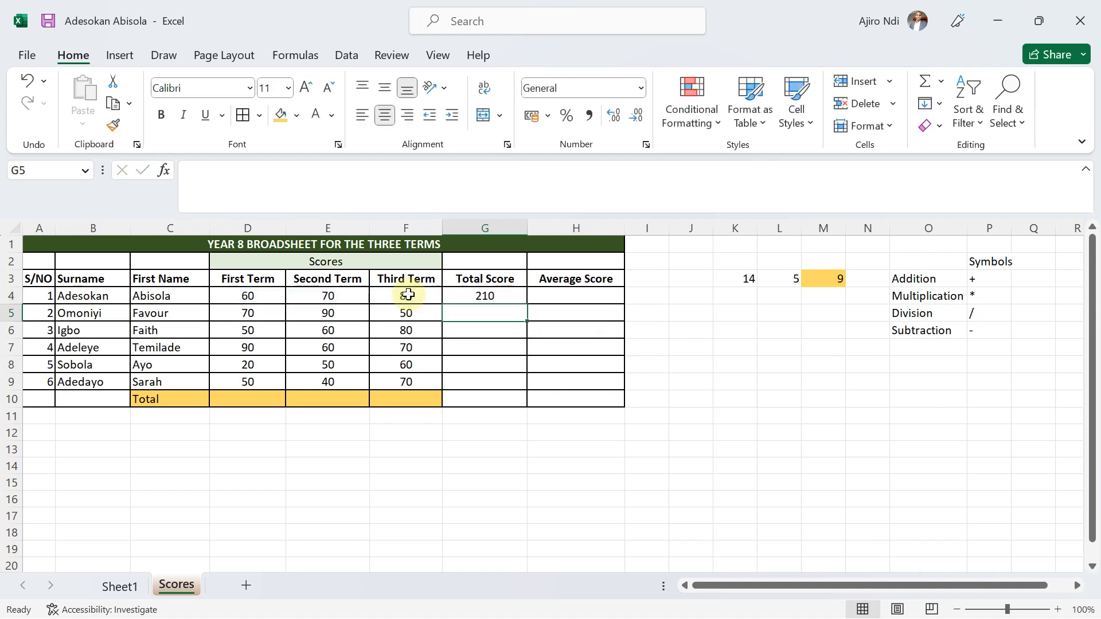
Replace the Total Score formula in G4 with =SUM(D4,E4,F4), listing each term's cell as a separate argument.
{"action": "left_click", "coordinate": [468, 299]}
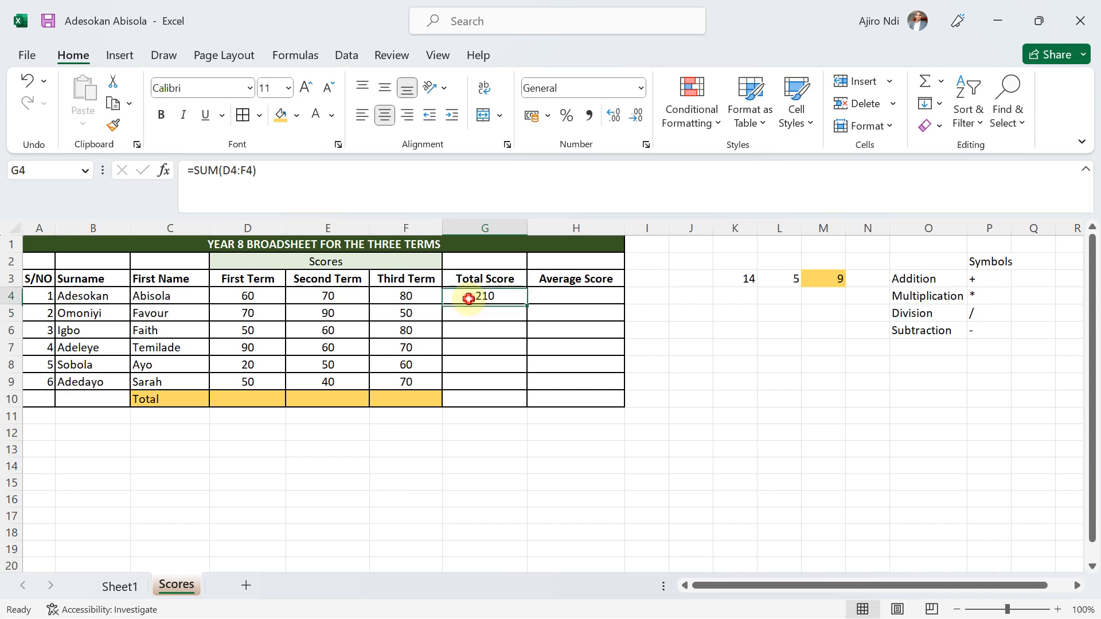
{"action": "type", "text": "=sum"}
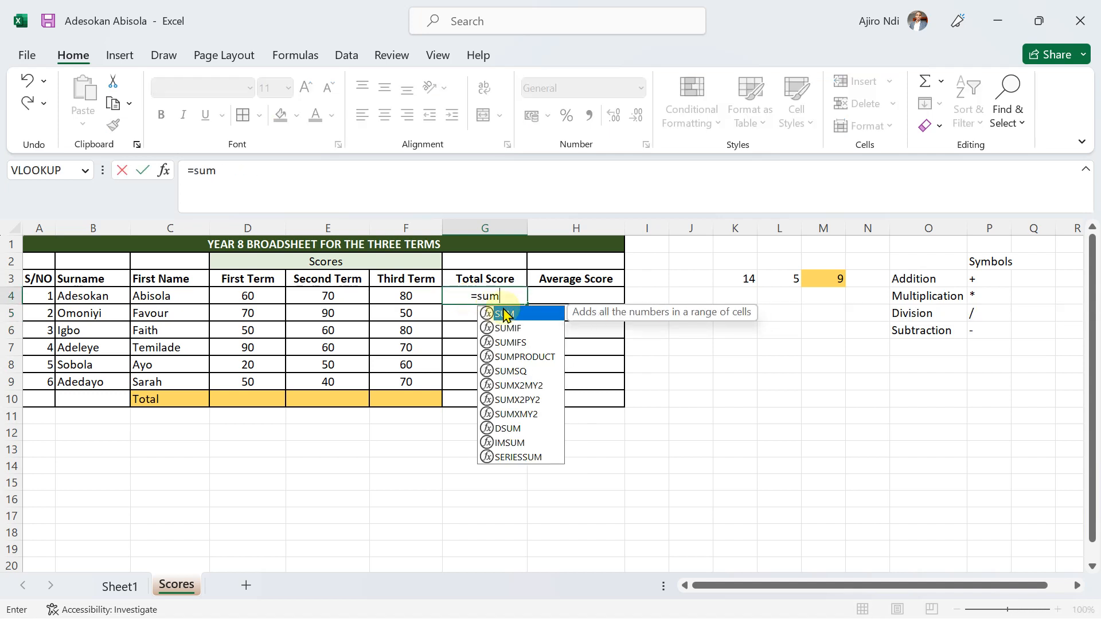
{"action": "double_click", "coordinate": [520, 314]}
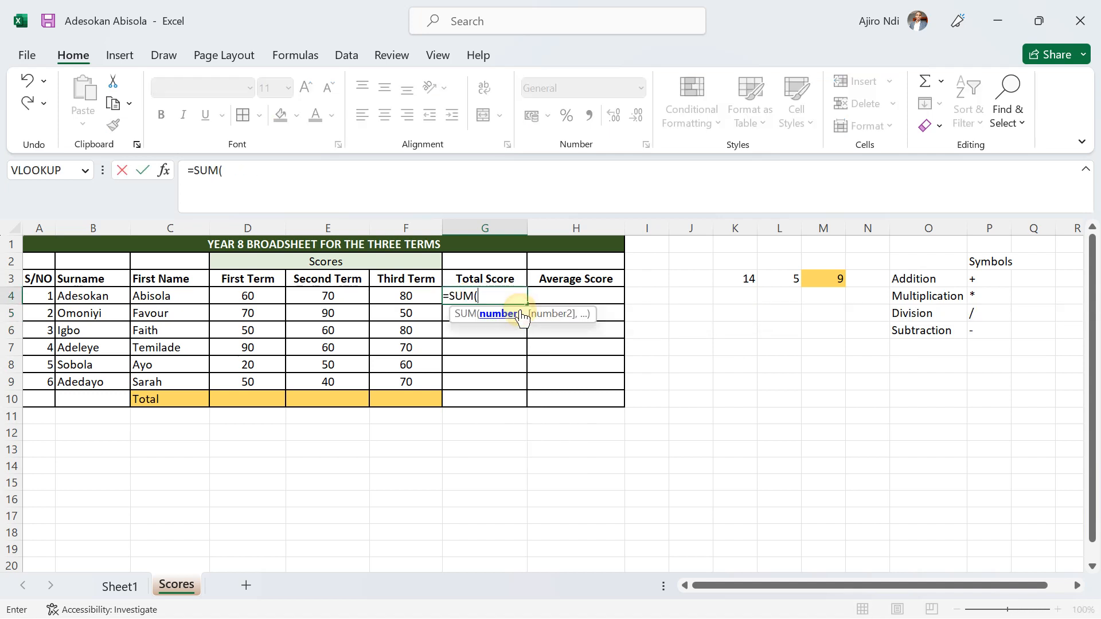
{"action": "left_click", "coordinate": [252, 295]}
{"action": "type", "text": ","}
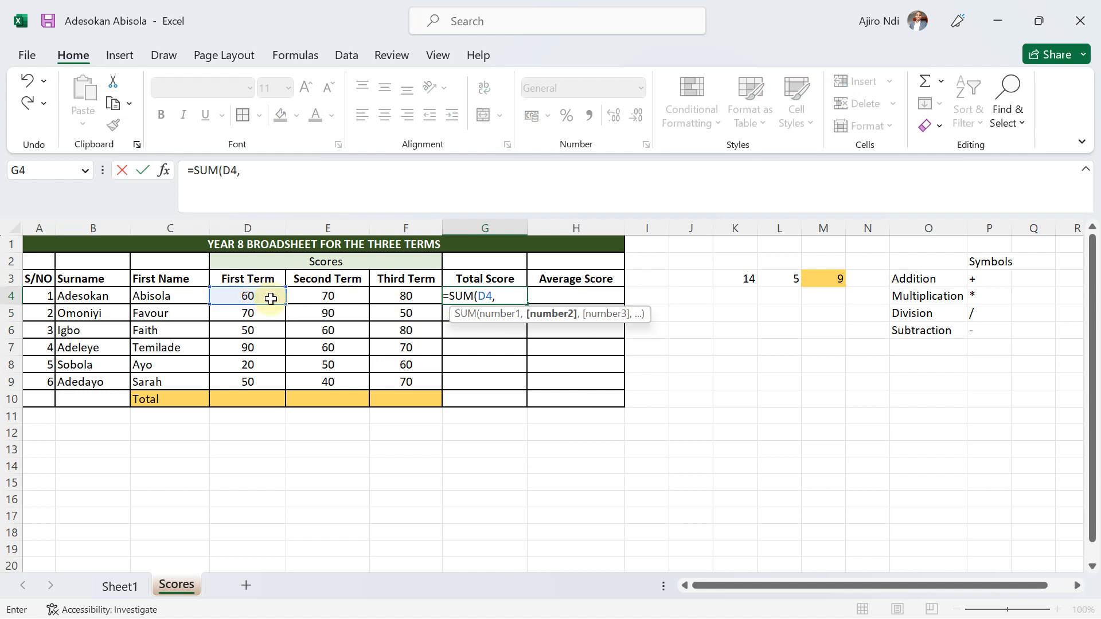
{"action": "left_click", "coordinate": [312, 298]}
{"action": "type", "text": ","}
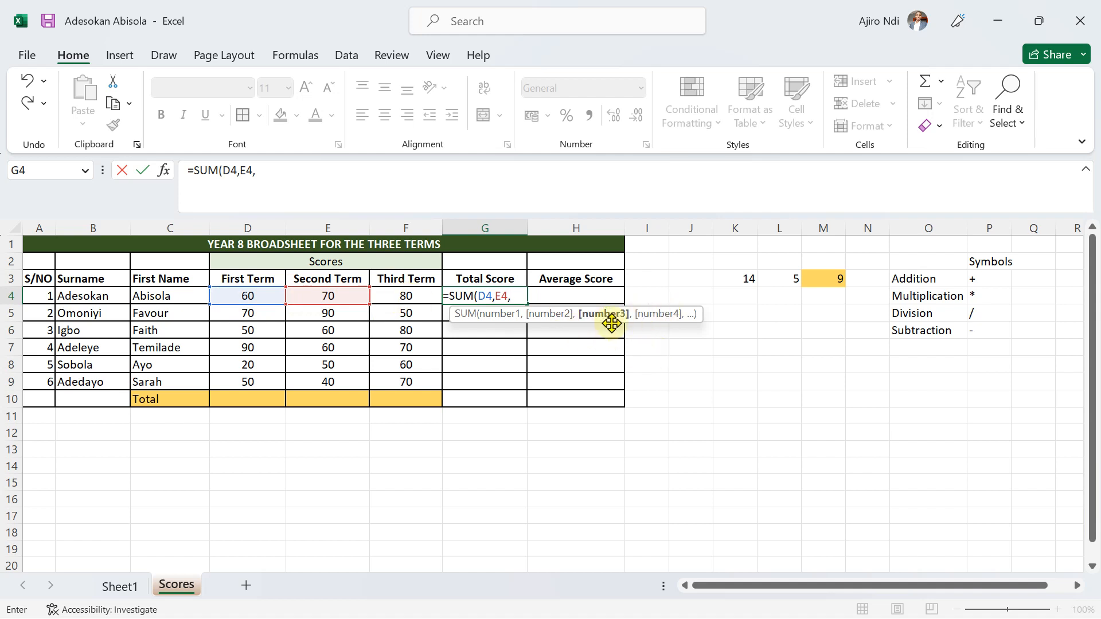
{"action": "left_click", "coordinate": [398, 294]}
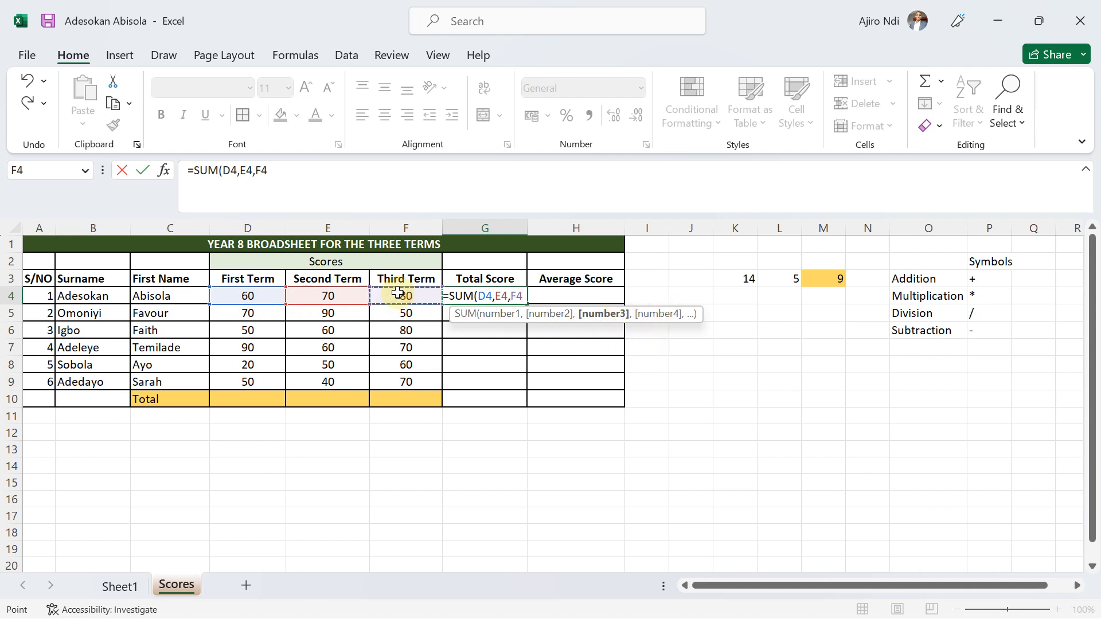
{"action": "type", "text": ")"}
{"action": "key", "text": "Return"}
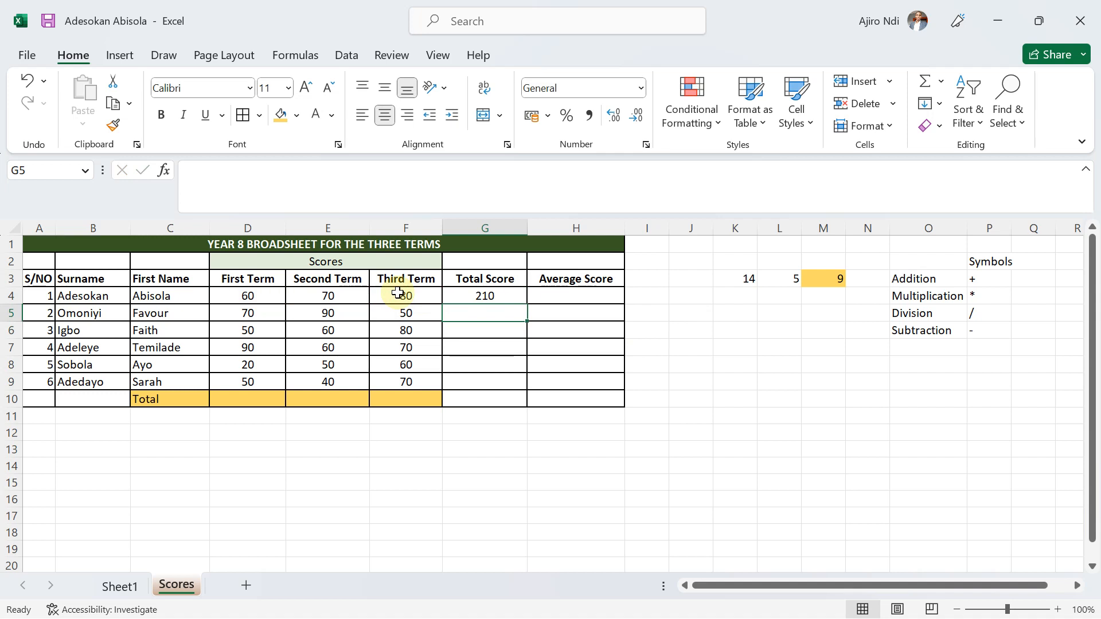
Copy the Total Score formula from G4 into G5 and inspect the pasted formula.
{"action": "left_click", "coordinate": [473, 293]}
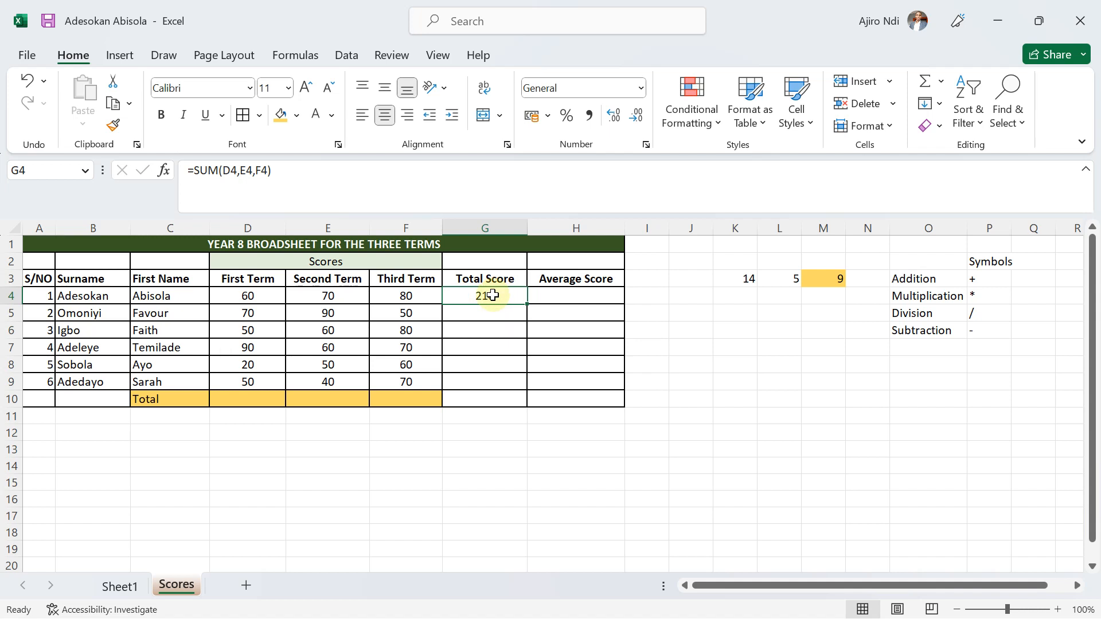
{"action": "key", "text": "ctrl+c"}
{"action": "left_click", "coordinate": [475, 315]}
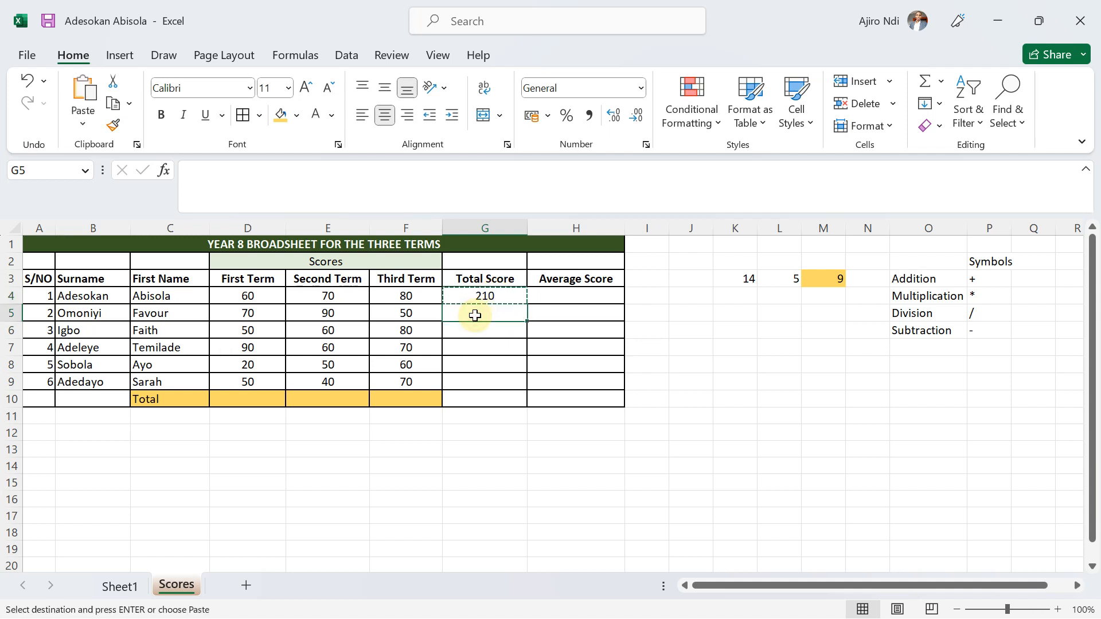
{"action": "key", "text": "ctrl+v"}
{"action": "left_click", "coordinate": [476, 348]}
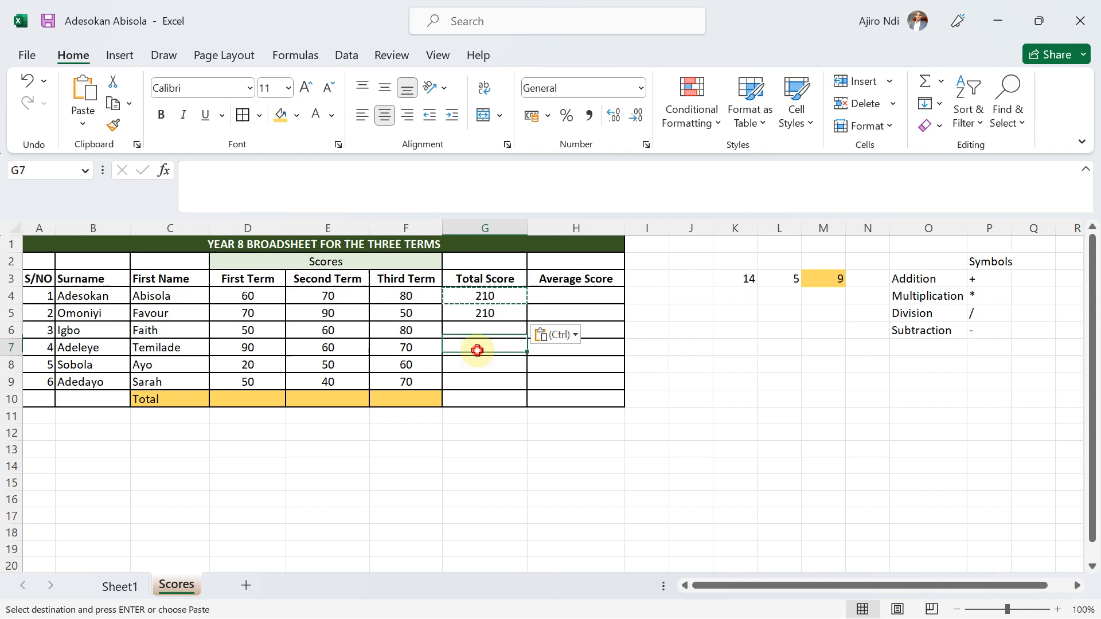
{"action": "left_click", "coordinate": [479, 312]}
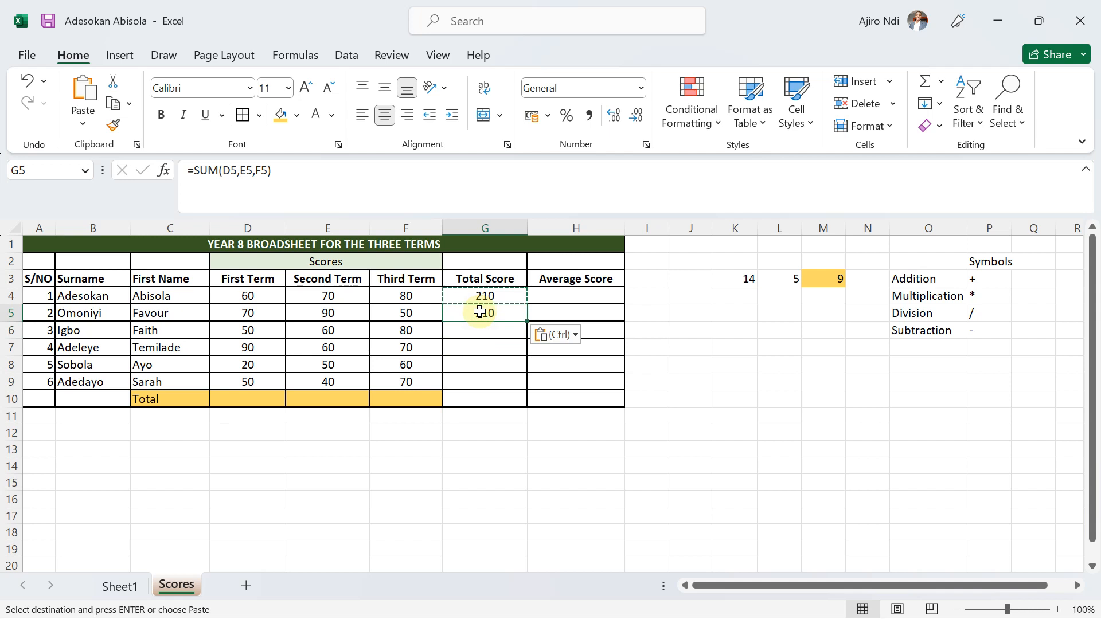
Paste the copied Total Score formula from G4 into G6.
{"action": "left_click", "coordinate": [474, 296]}
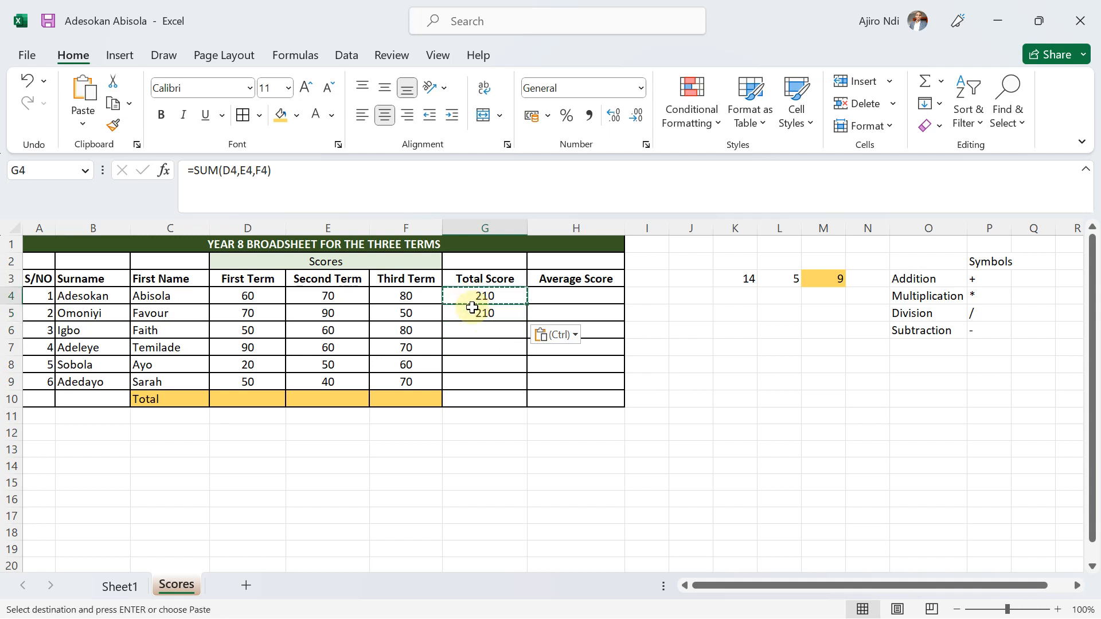
{"action": "left_click", "coordinate": [471, 308]}
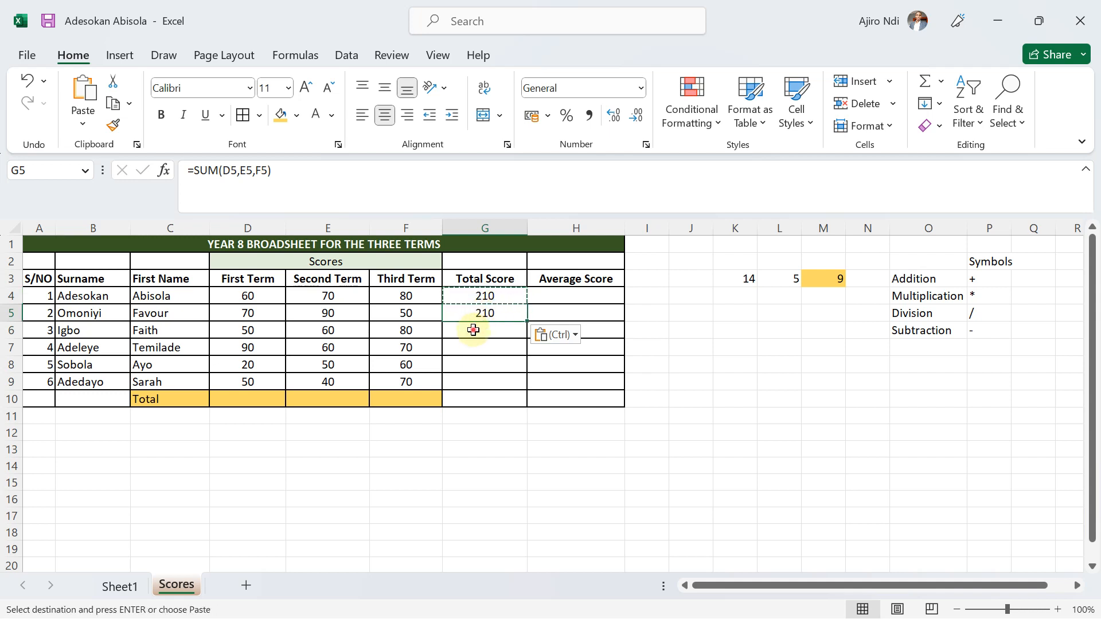
{"action": "left_click", "coordinate": [473, 330]}
{"action": "key", "text": "ctrl+v"}
{"action": "left_click", "coordinate": [479, 355]}
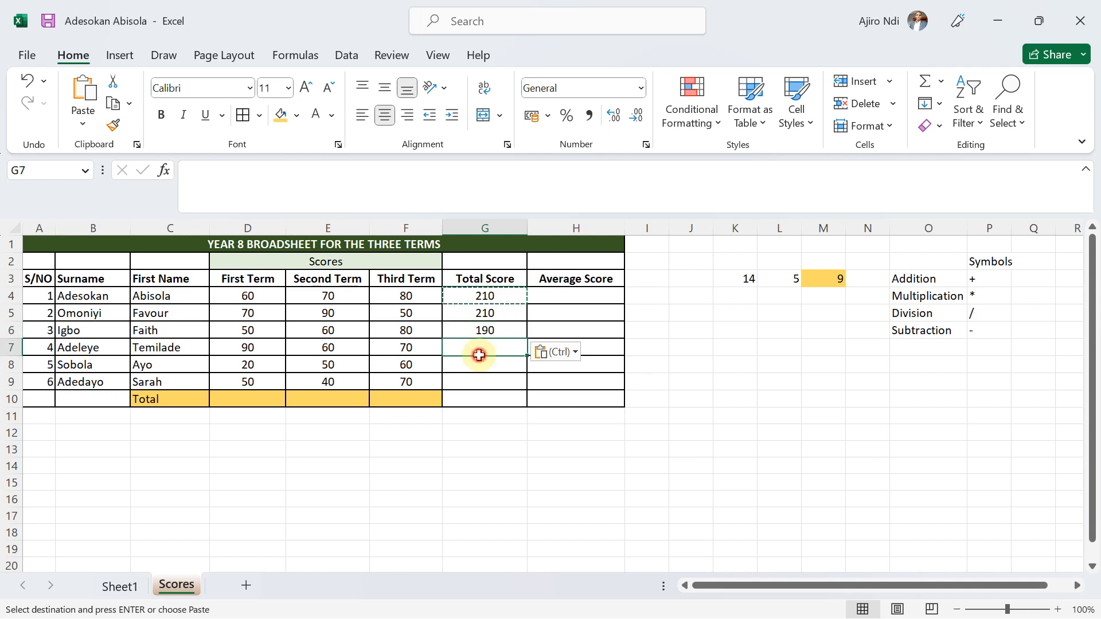
{"action": "key", "text": "ctrl"}
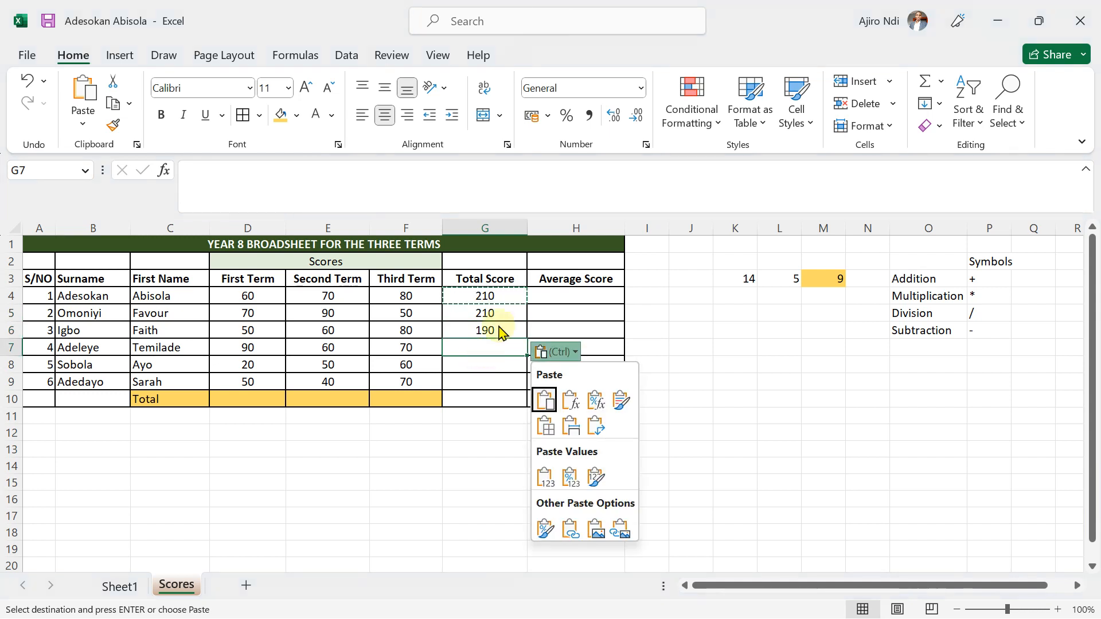
Copy the Total Score formula from G4 again and paste it cell by cell down the column from G5 to G9.
{"action": "left_click", "coordinate": [479, 296]}
{"action": "right_click", "coordinate": [479, 297]}
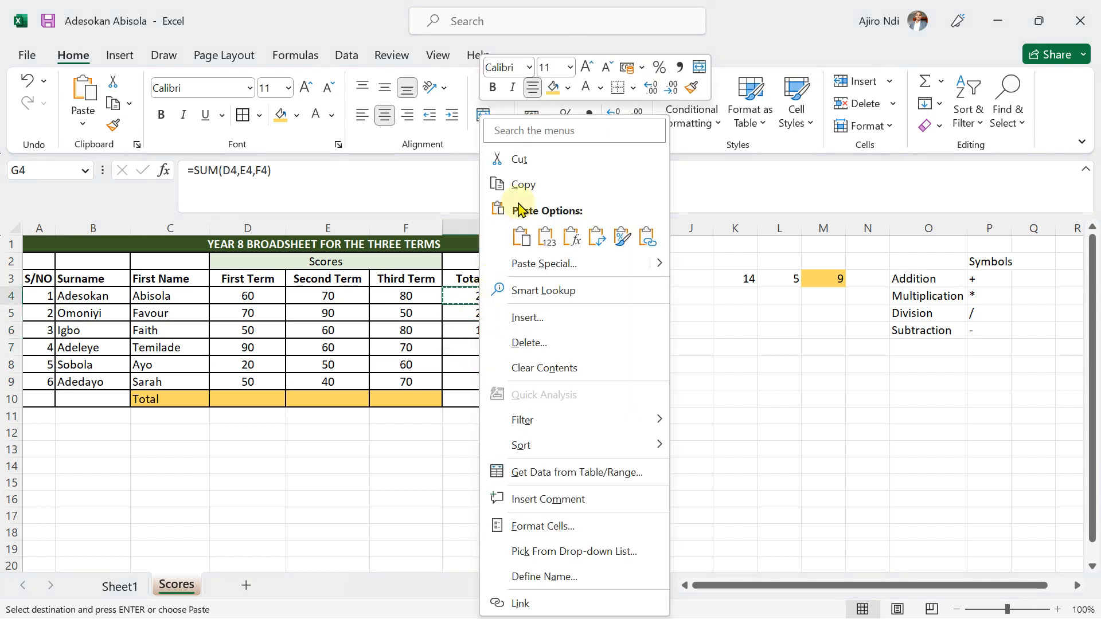
{"action": "left_click", "coordinate": [508, 183]}
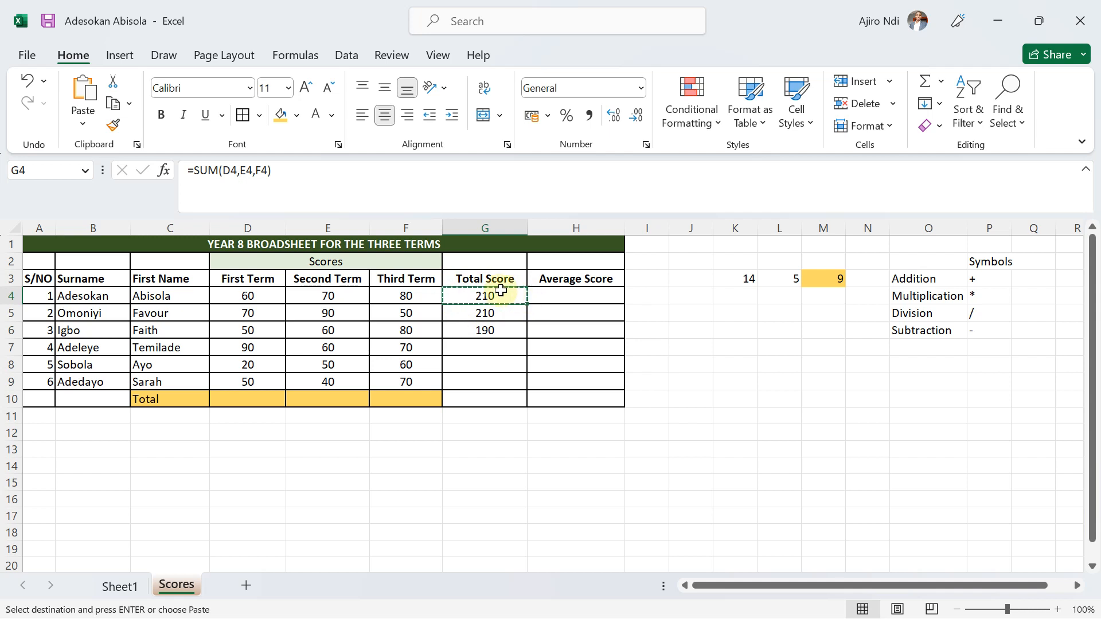
{"action": "left_click", "coordinate": [481, 316]}
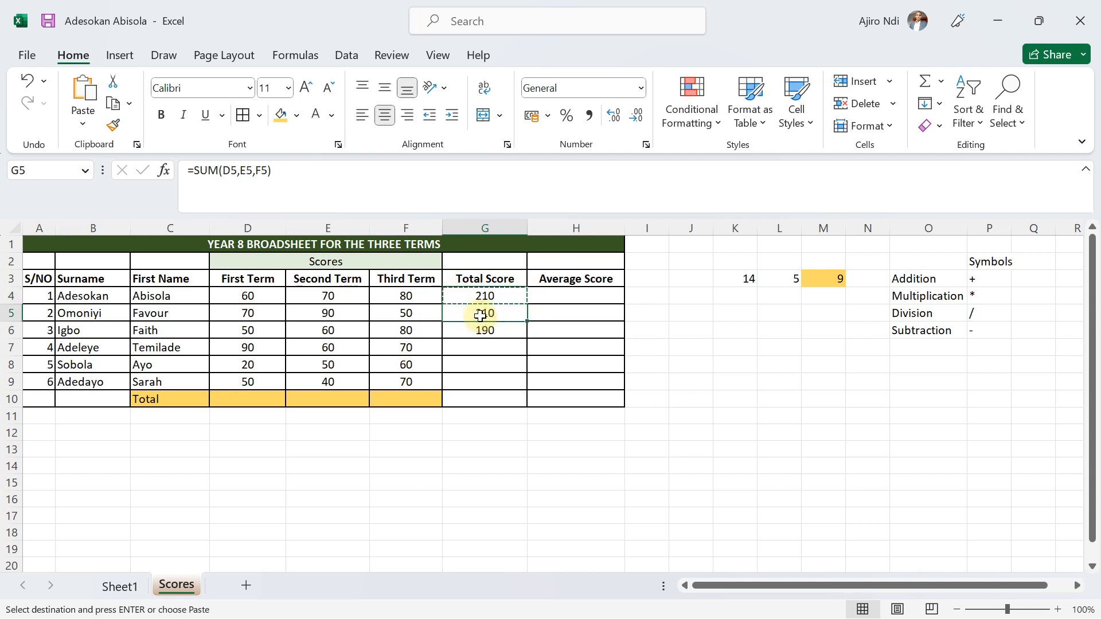
{"action": "key", "text": "ctrl+v"}
{"action": "left_click", "coordinate": [469, 333]}
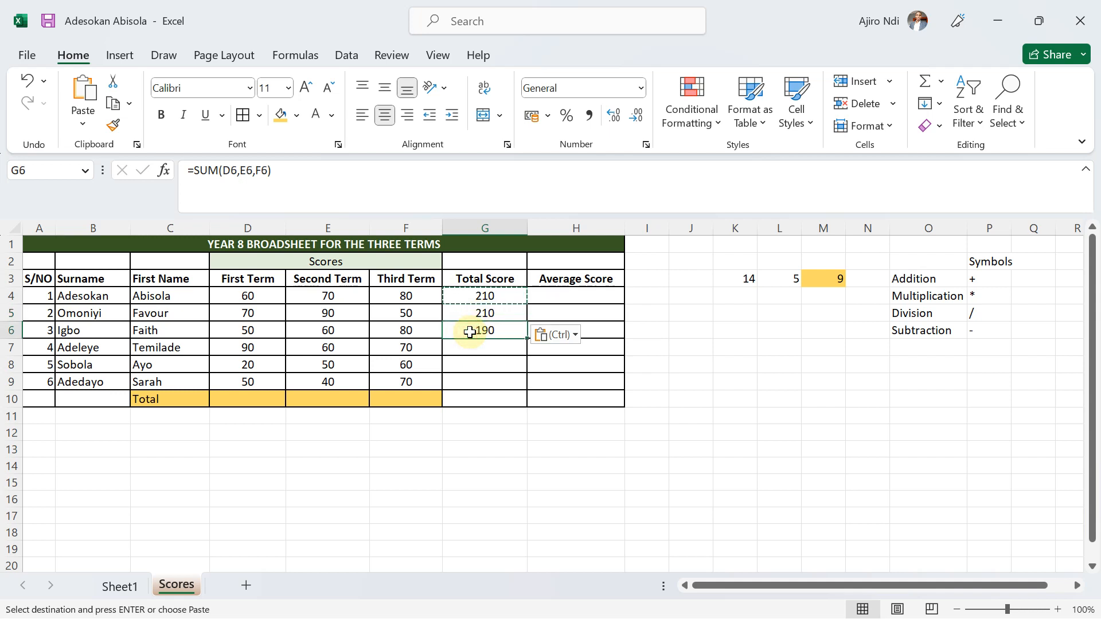
{"action": "left_click", "coordinate": [468, 346]}
{"action": "key", "text": "ctrl+v"}
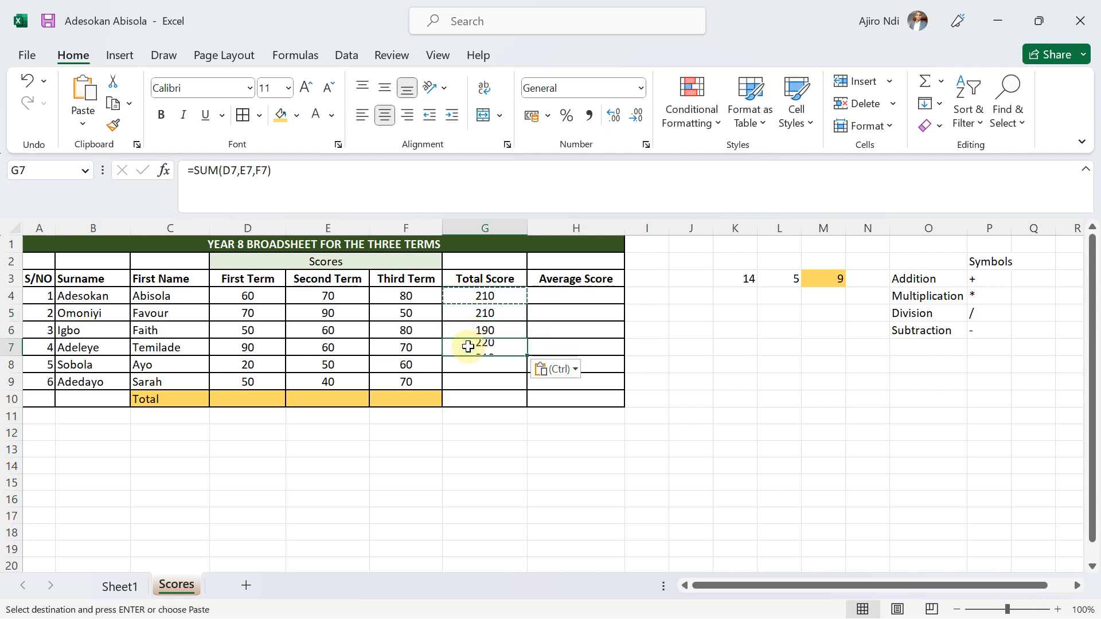
{"action": "left_click", "coordinate": [465, 365]}
{"action": "key", "text": "ctrl+v"}
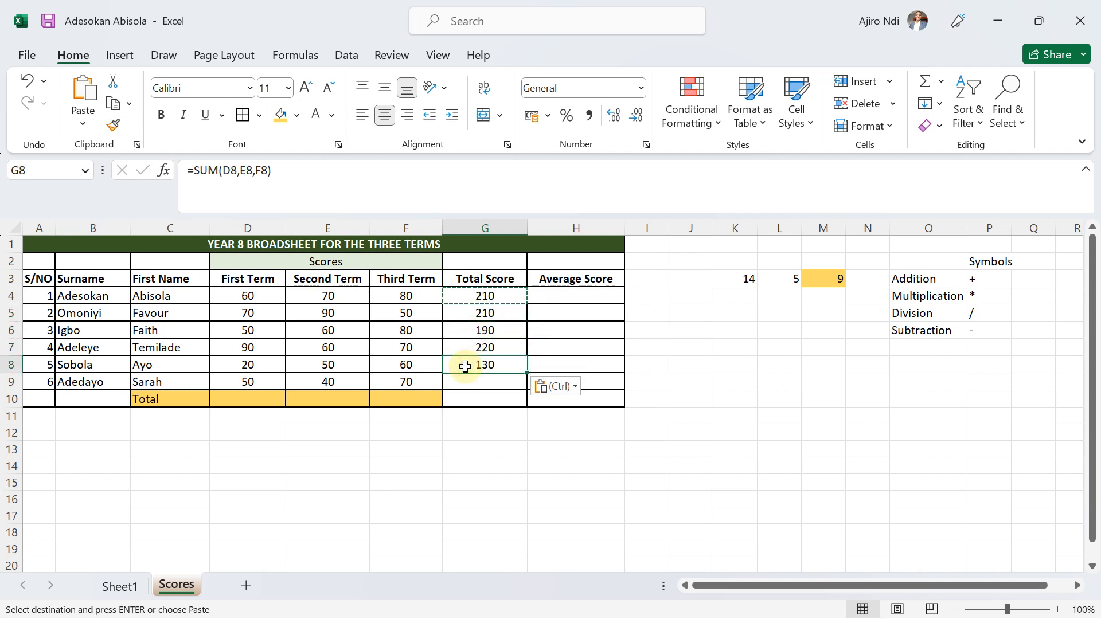
{"action": "left_click", "coordinate": [467, 383]}
{"action": "key", "text": "ctrl+v"}
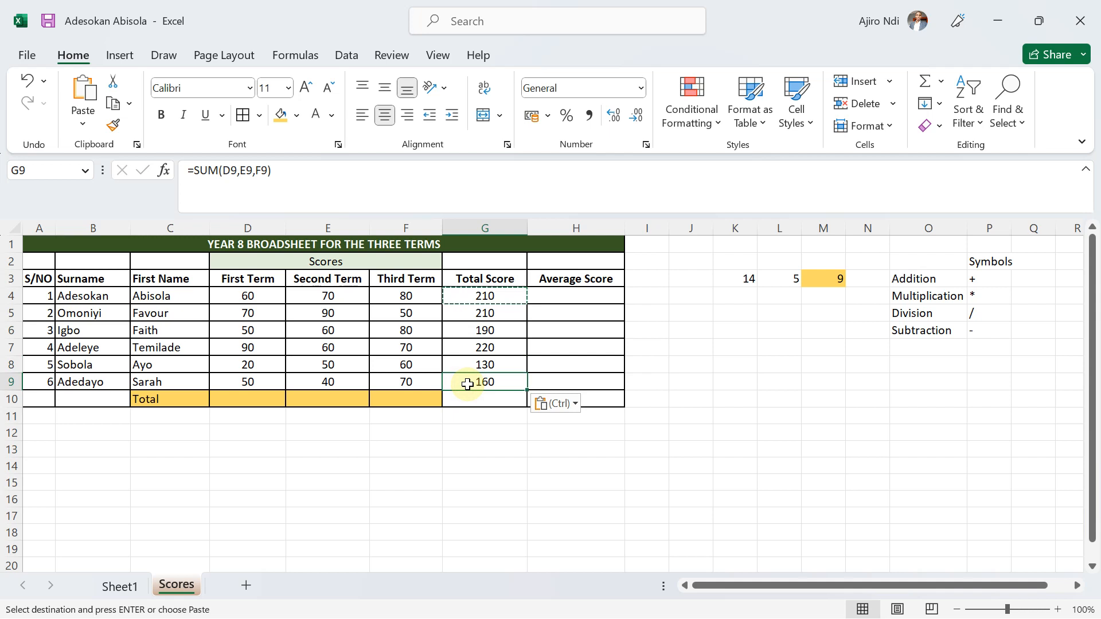
Clear the Total Score cells G5:G9 and refill them by extending the G4 formula down to G9.
{"action": "left_click_drag", "start_coordinate": [486, 317], "coordinate": [485, 381]}
{"action": "key", "text": "Delete"}
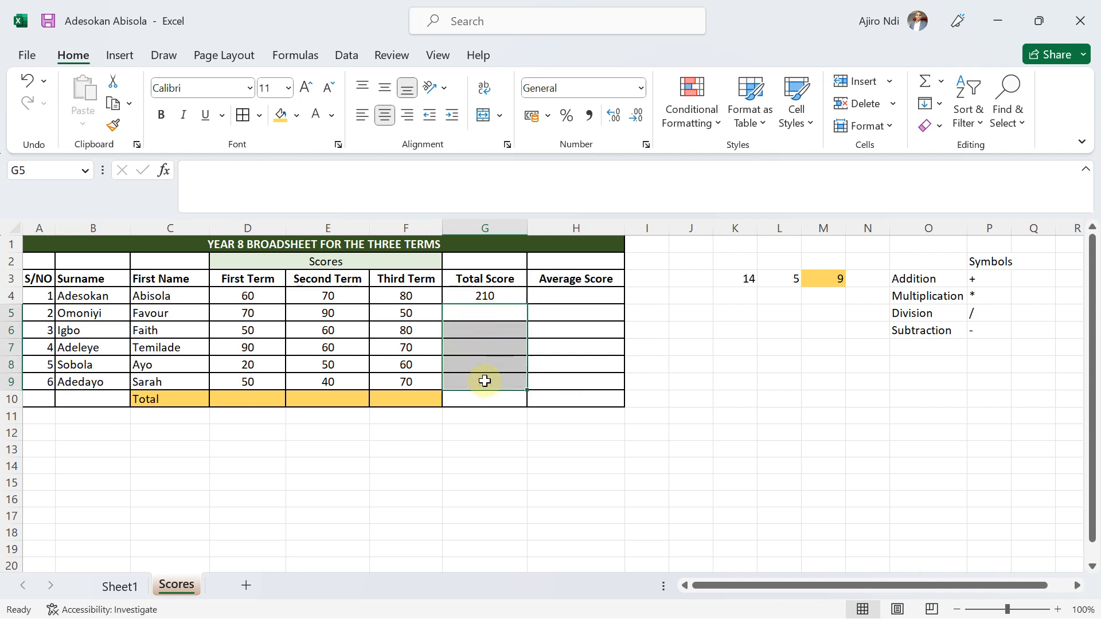
{"action": "left_click", "coordinate": [463, 295]}
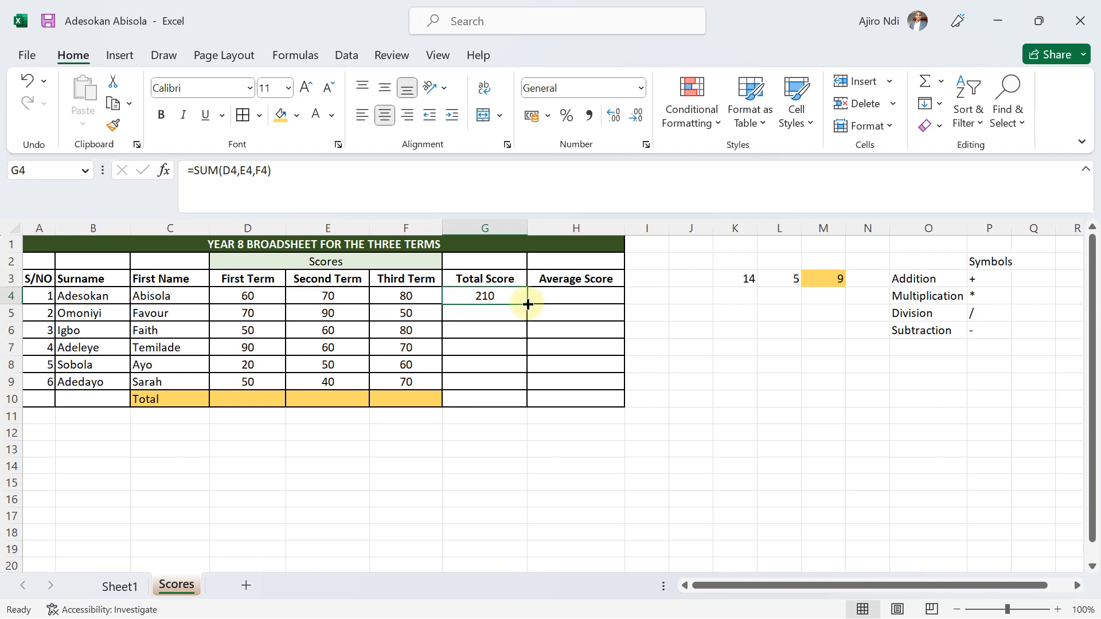
{"action": "left_click_drag", "start_coordinate": [527, 304], "coordinate": [516, 383]}
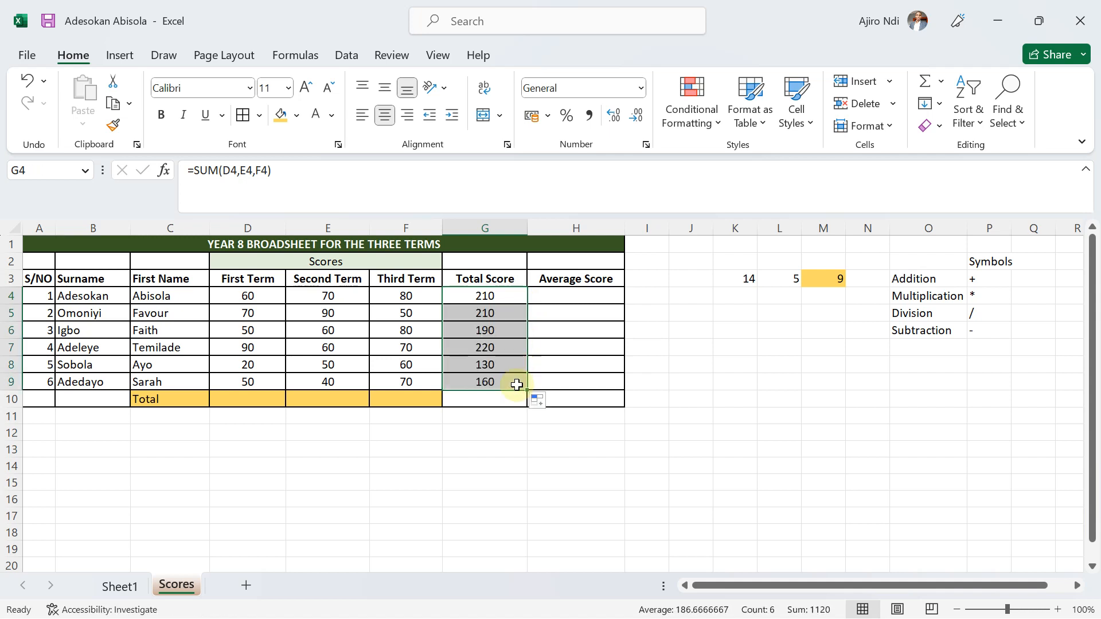
{"action": "left_click", "coordinate": [517, 383]}
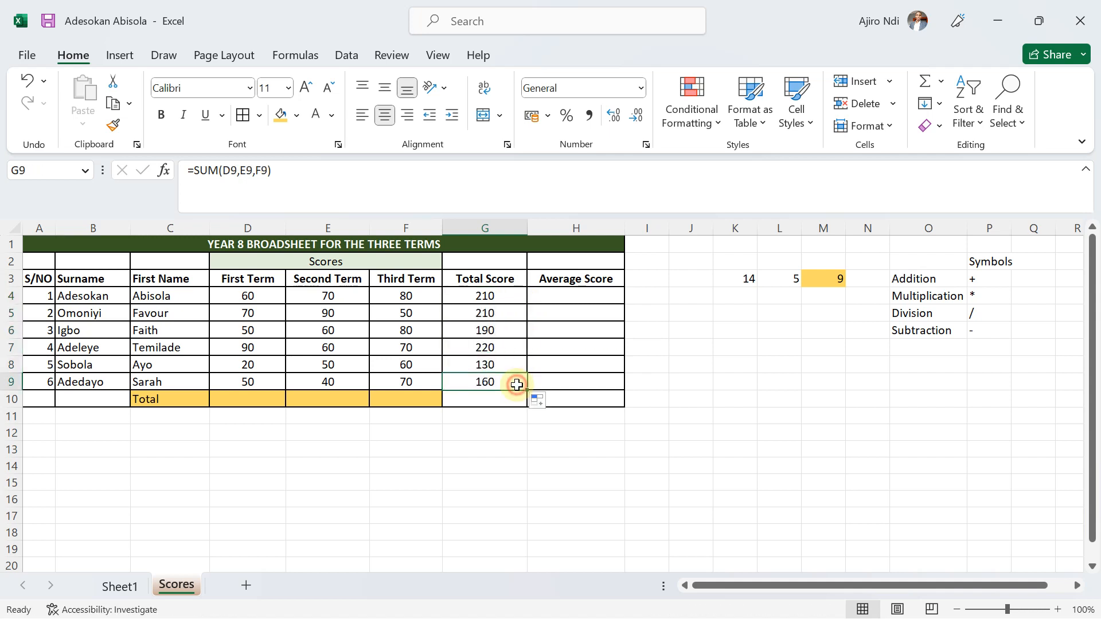
{"action": "left_click", "coordinate": [474, 293]}
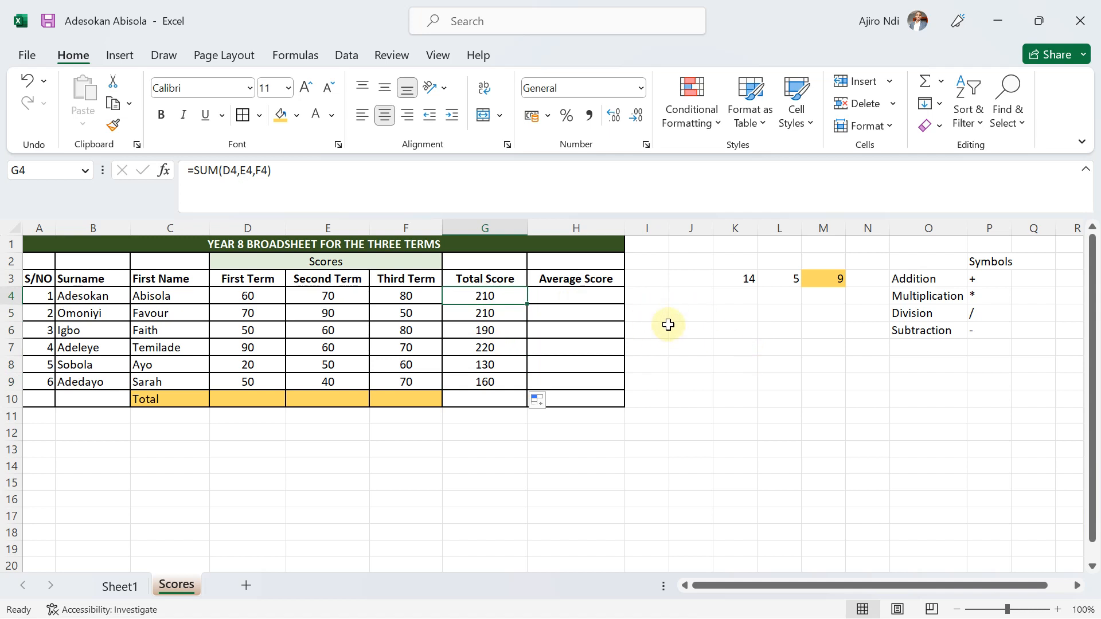
Try the Flash Fill option on the Total Score cells filled down from G4.
{"action": "left_click_drag", "start_coordinate": [671, 327], "coordinate": [937, 445]}
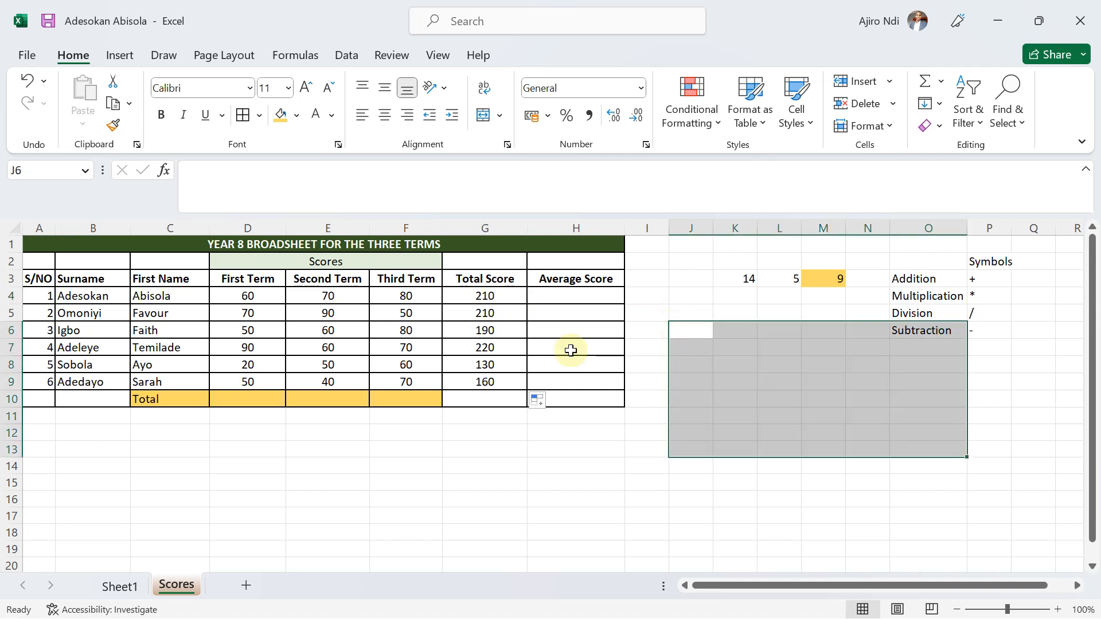
{"action": "left_click", "coordinate": [502, 296]}
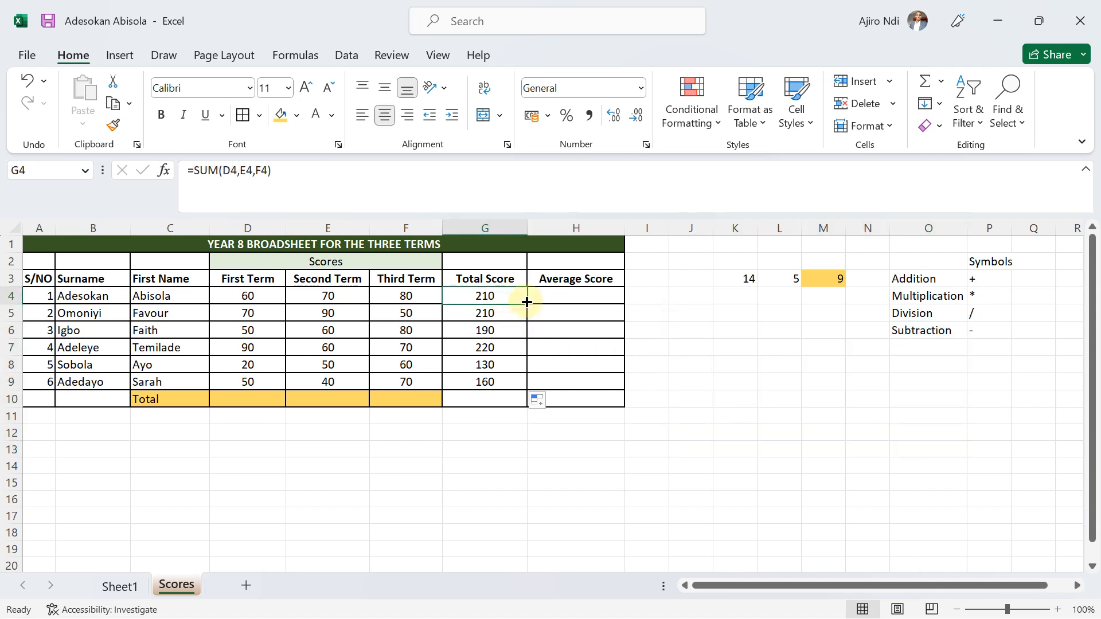
{"action": "left_click", "coordinate": [542, 402]}
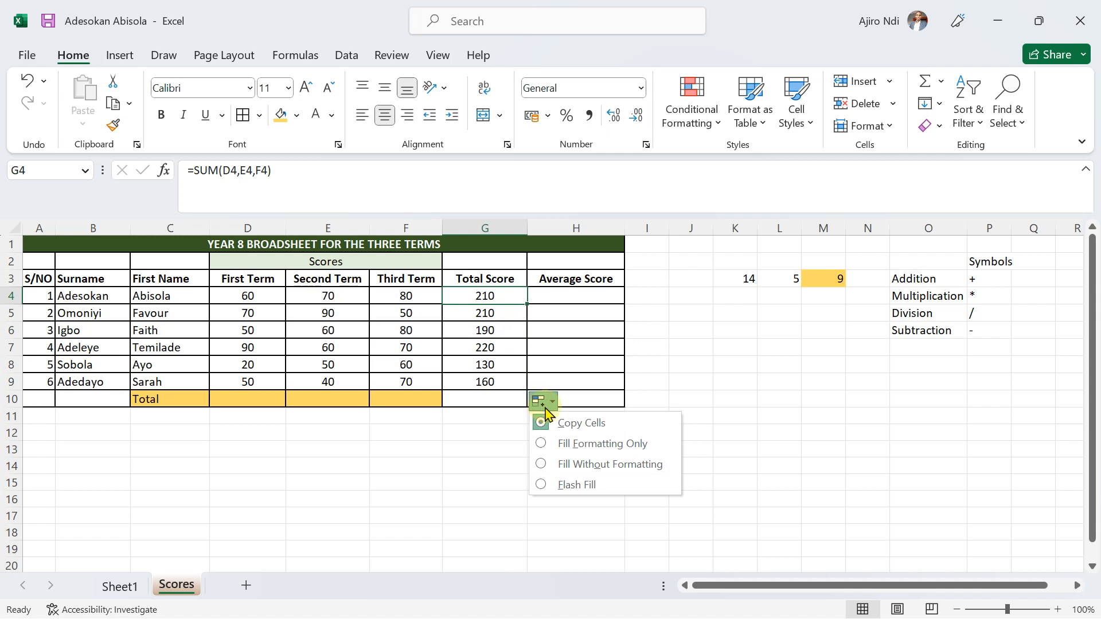
{"action": "left_click", "coordinate": [563, 486]}
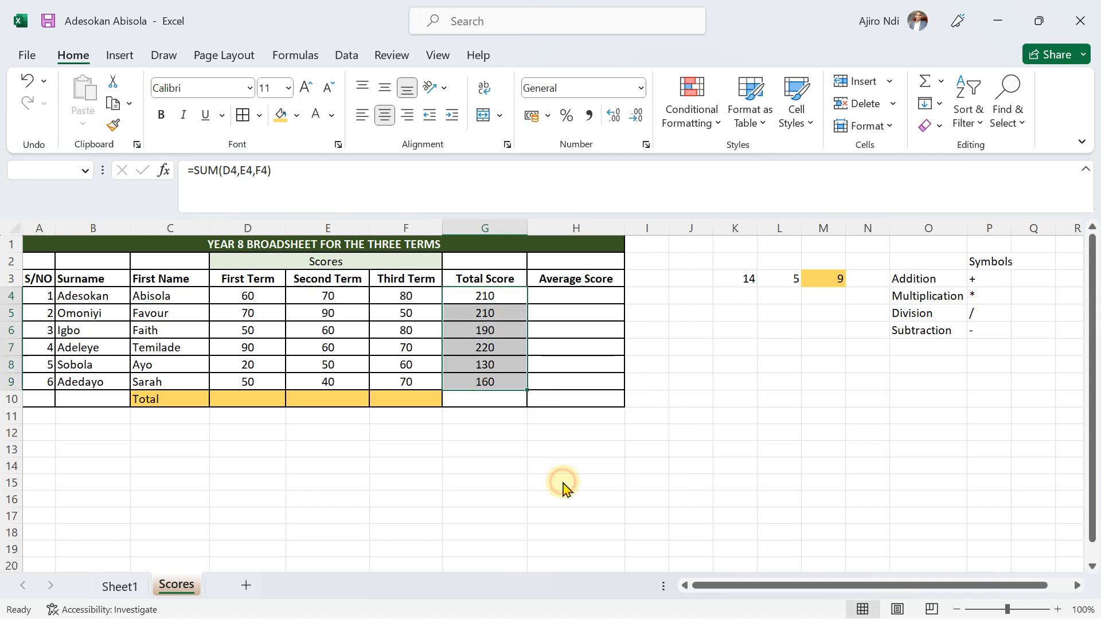
{"action": "left_click", "coordinate": [551, 376]}
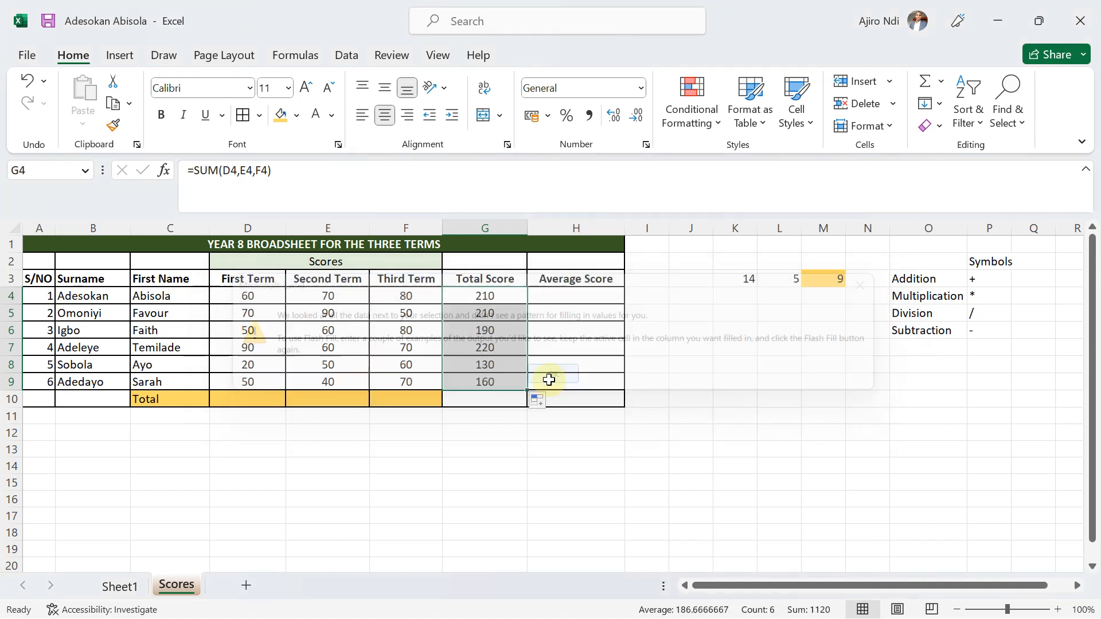
Clear G5:G9 and automatically fill the Total Score formula from G4 down the length of the adjoining table.
{"action": "left_click", "coordinate": [506, 295]}
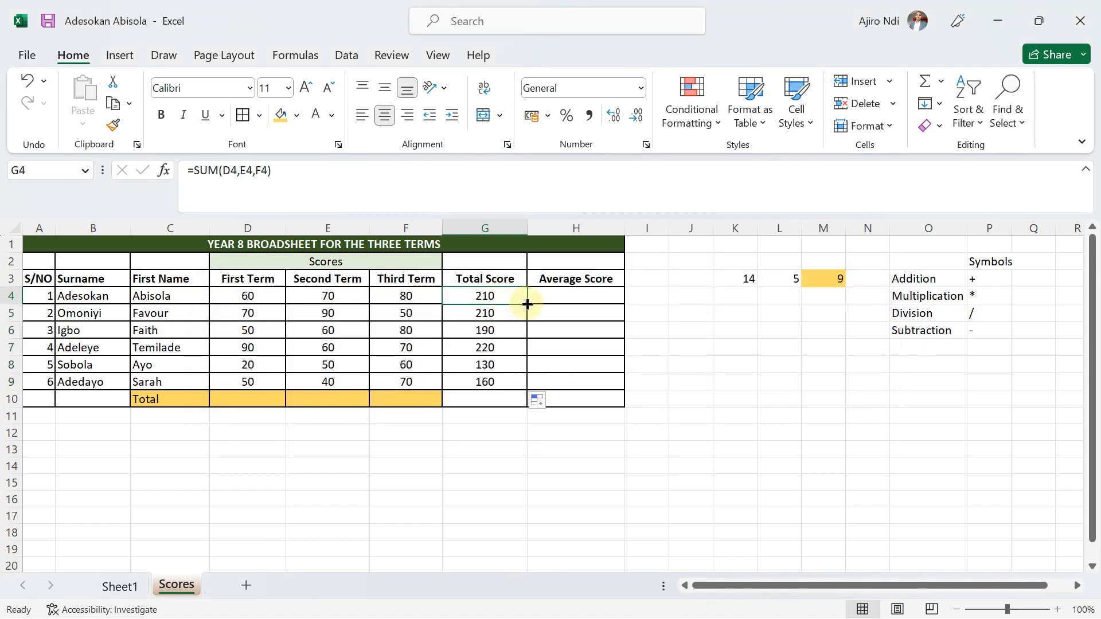
{"action": "double_click", "coordinate": [527, 304]}
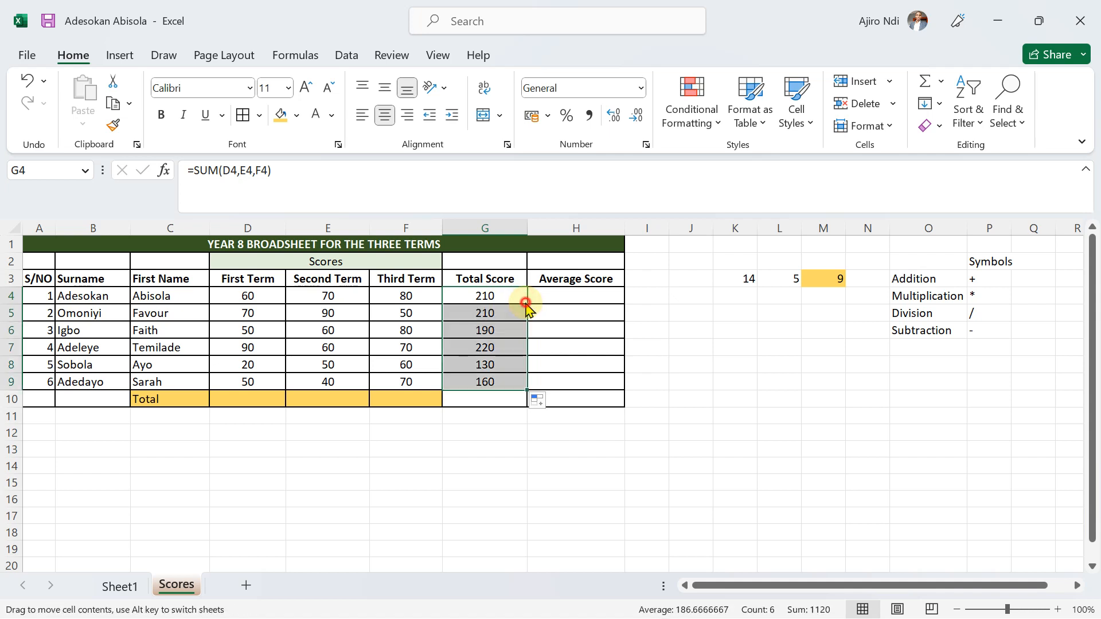
{"action": "left_click", "coordinate": [504, 296]}
{"action": "left_click_drag", "start_coordinate": [475, 320], "coordinate": [486, 384]}
{"action": "key", "text": "Delete"}
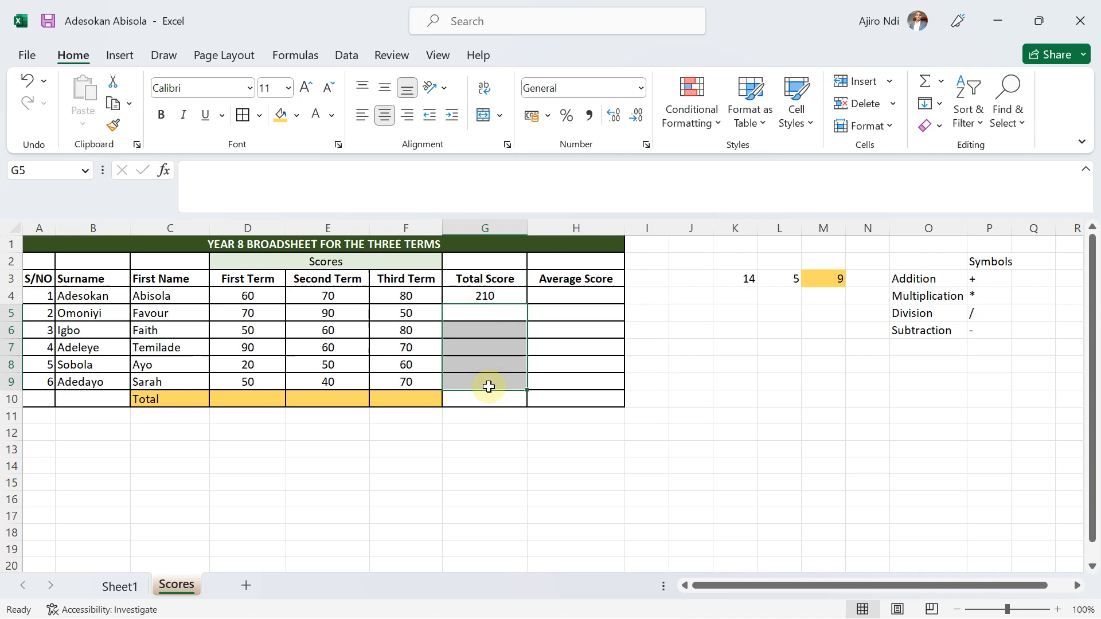
{"action": "left_click", "coordinate": [508, 297]}
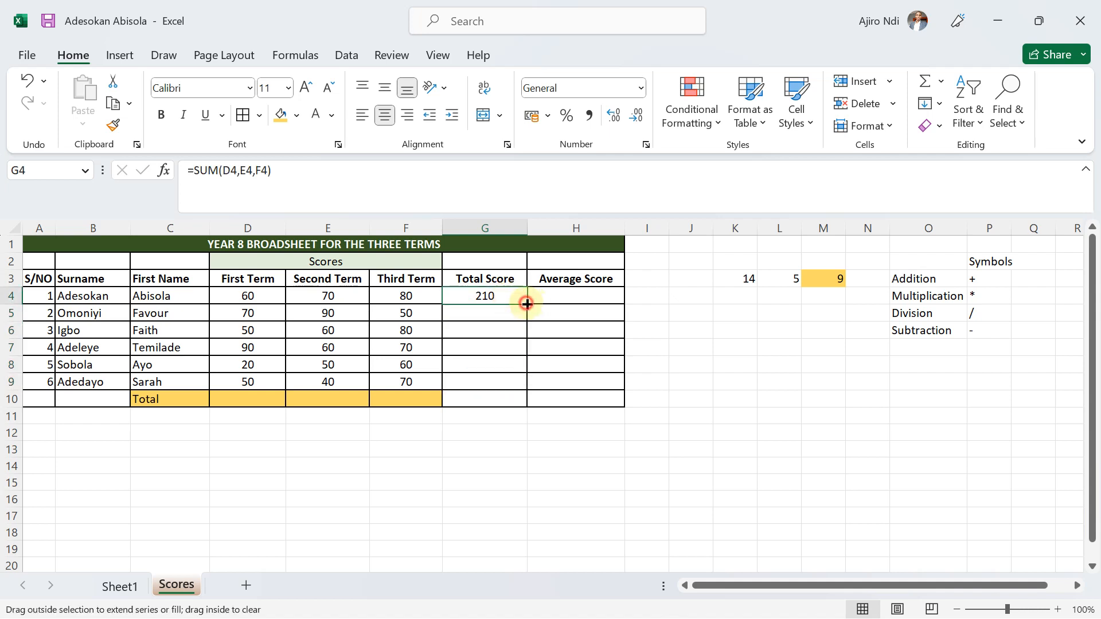
{"action": "double_click", "coordinate": [526, 304]}
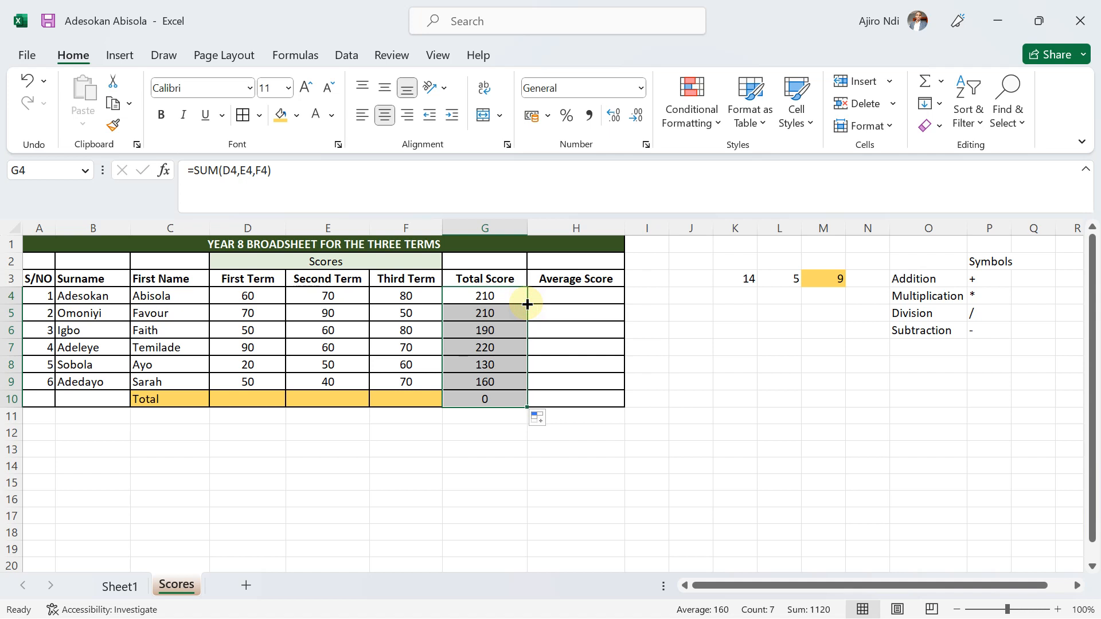
Clear G10 and G5:G9, and fill the Total Score formula from G4 down to G9 only.
{"action": "left_click", "coordinate": [480, 401]}
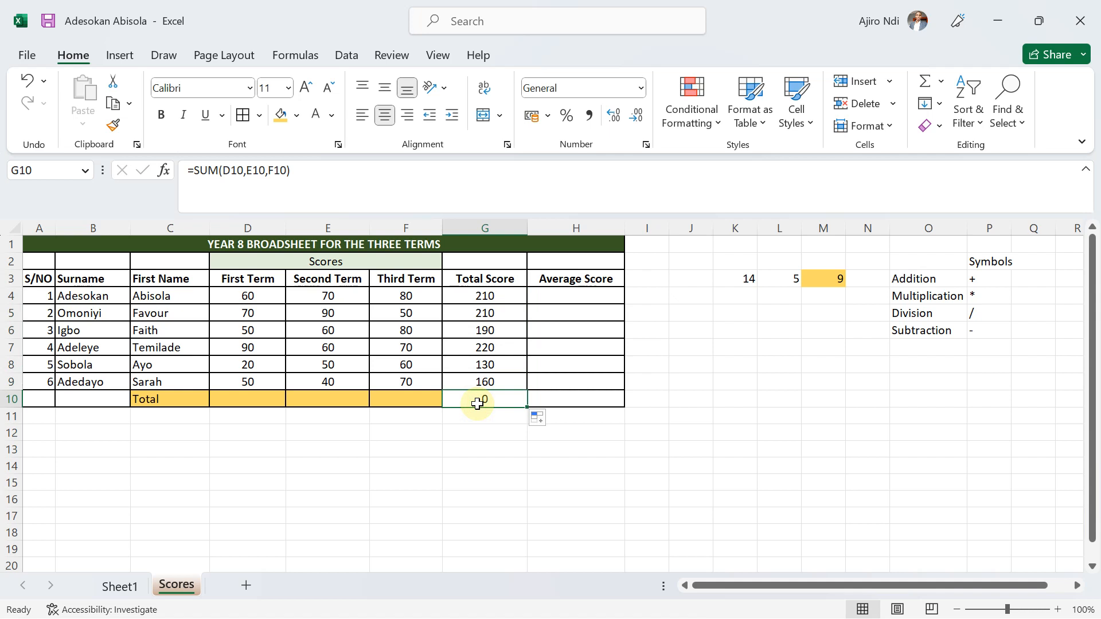
{"action": "key", "text": "Delete"}
{"action": "left_click_drag", "start_coordinate": [480, 313], "coordinate": [484, 382]}
{"action": "key", "text": "Delete"}
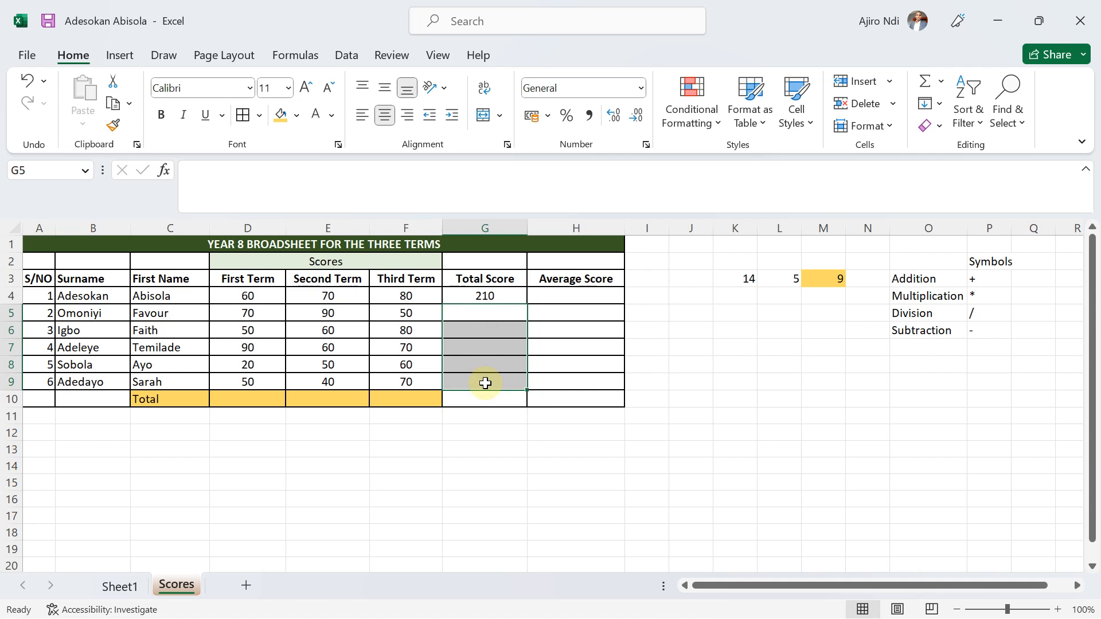
{"action": "left_click", "coordinate": [481, 297]}
{"action": "left_click_drag", "start_coordinate": [525, 303], "coordinate": [522, 385]}
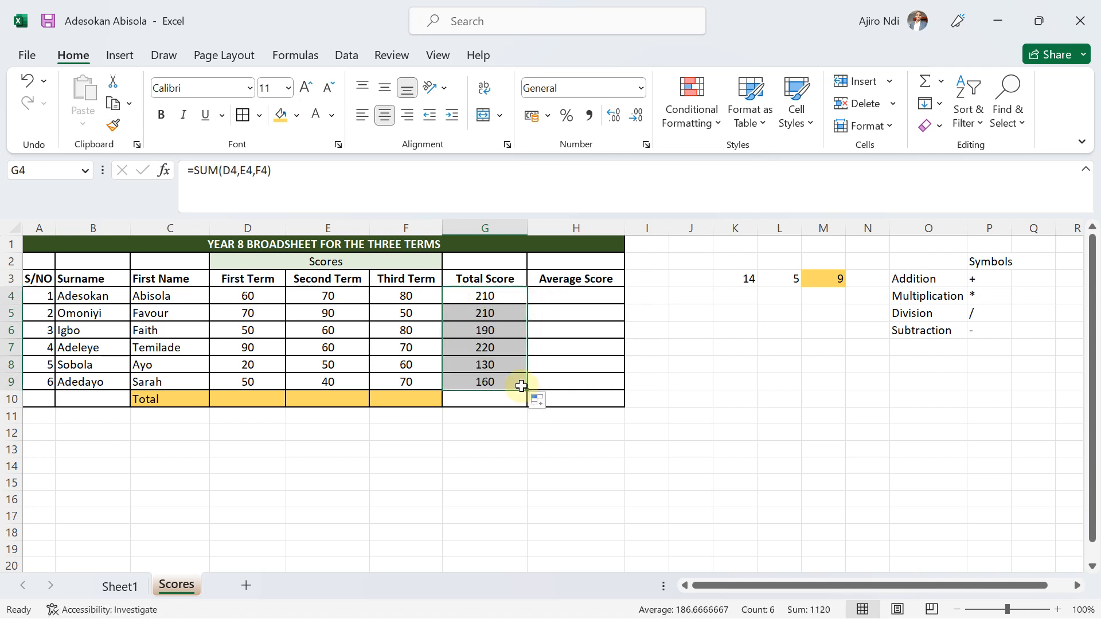
{"action": "left_click", "coordinate": [557, 296]}
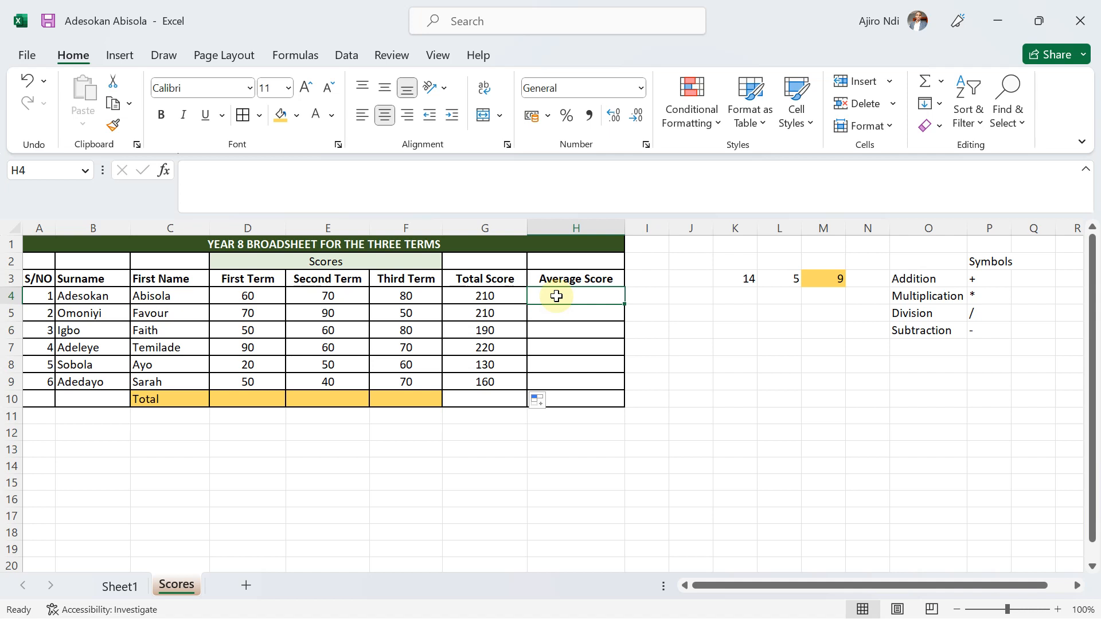
{"action": "left_click", "coordinate": [308, 181]}
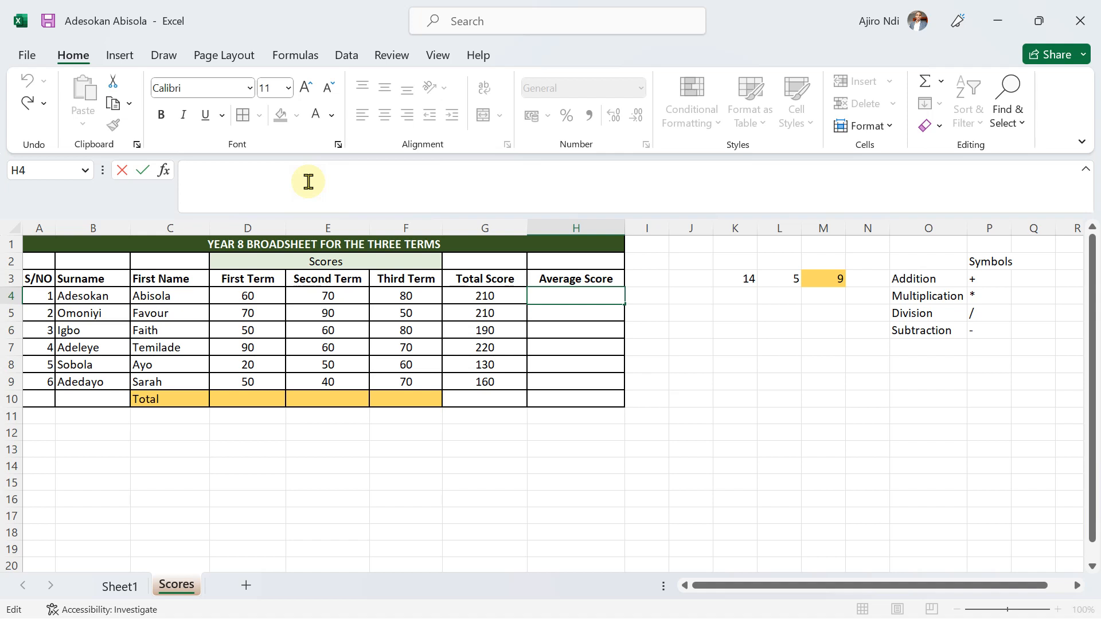
{"action": "left_click", "coordinate": [804, 344]}
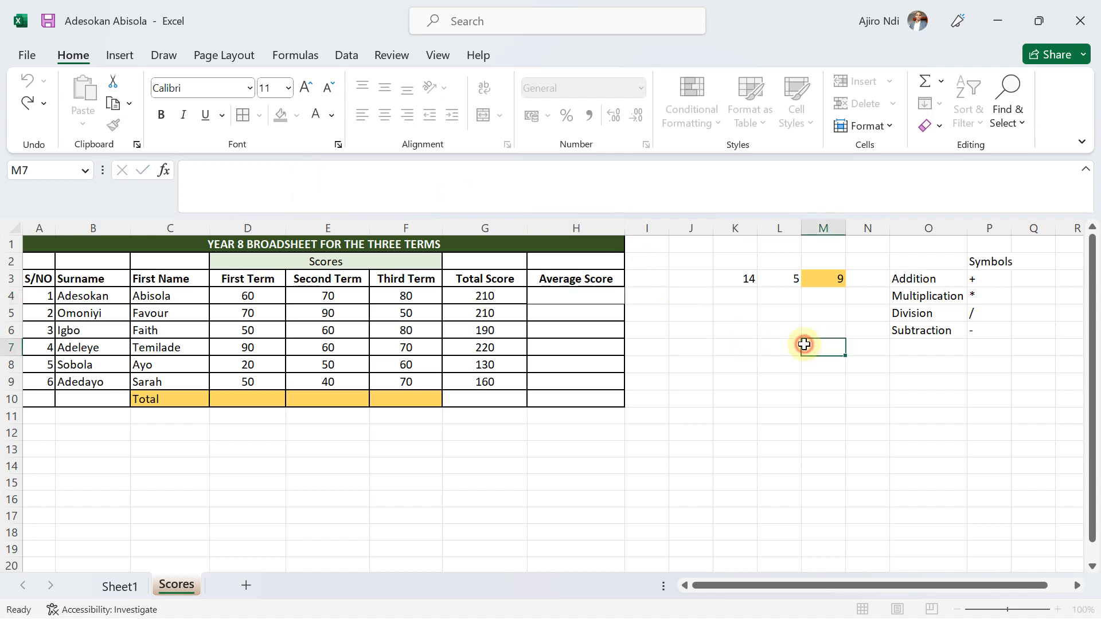
{"action": "type", "text": "="}
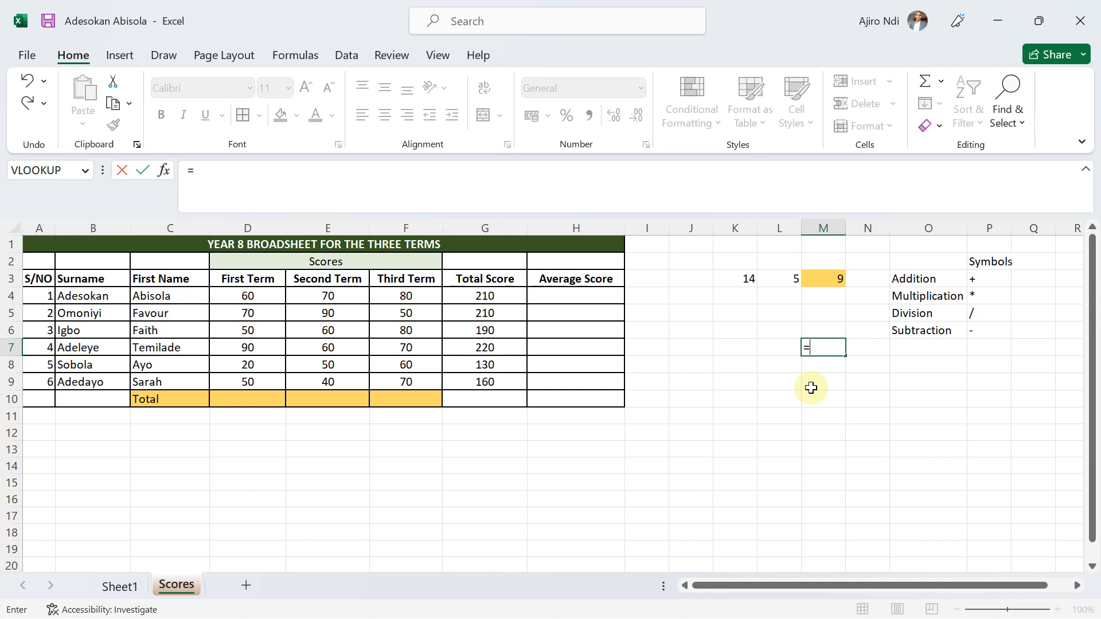
{"action": "left_click", "coordinate": [665, 274]}
{"action": "left_click", "coordinate": [694, 329]}
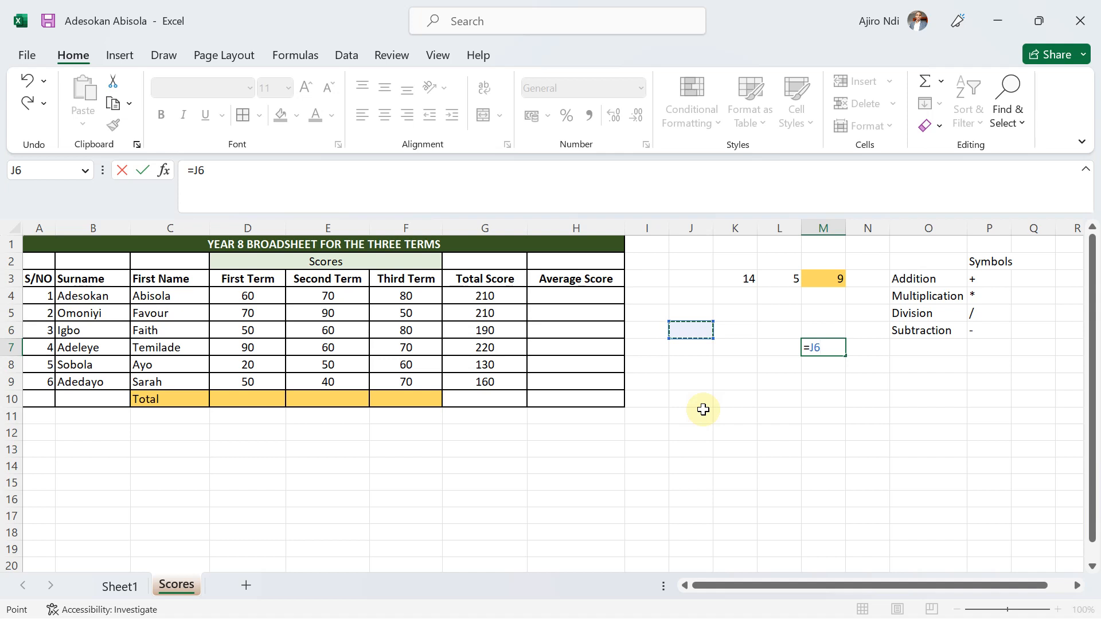
{"action": "key", "text": "BackSpace"}
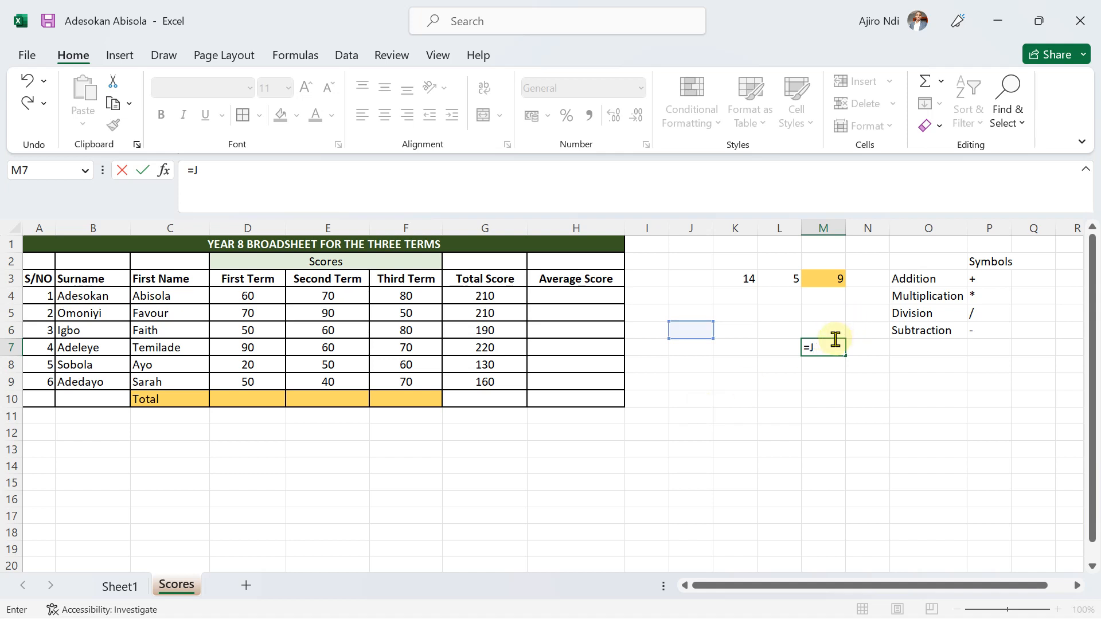
{"action": "key", "text": "BackSpace"}
{"action": "key", "text": "Escape"}
Enter the formula =AVERAGE(D4,E4,F4) in H4 to average the first student's three term scores.
{"action": "left_click", "coordinate": [595, 308]}
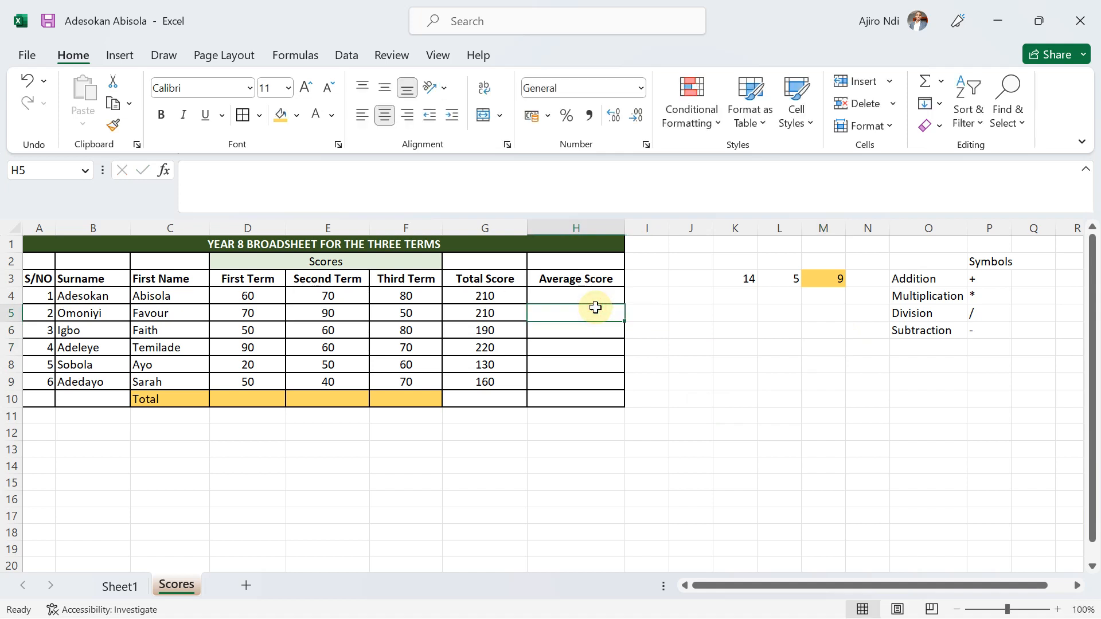
{"action": "left_click", "coordinate": [573, 296]}
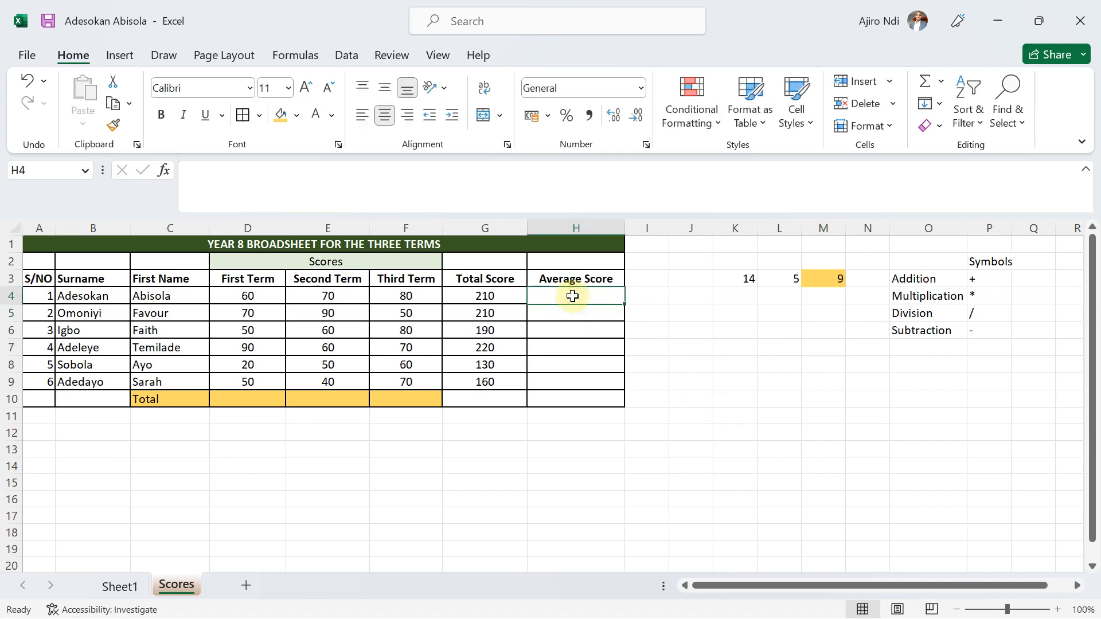
{"action": "type", "text": "="}
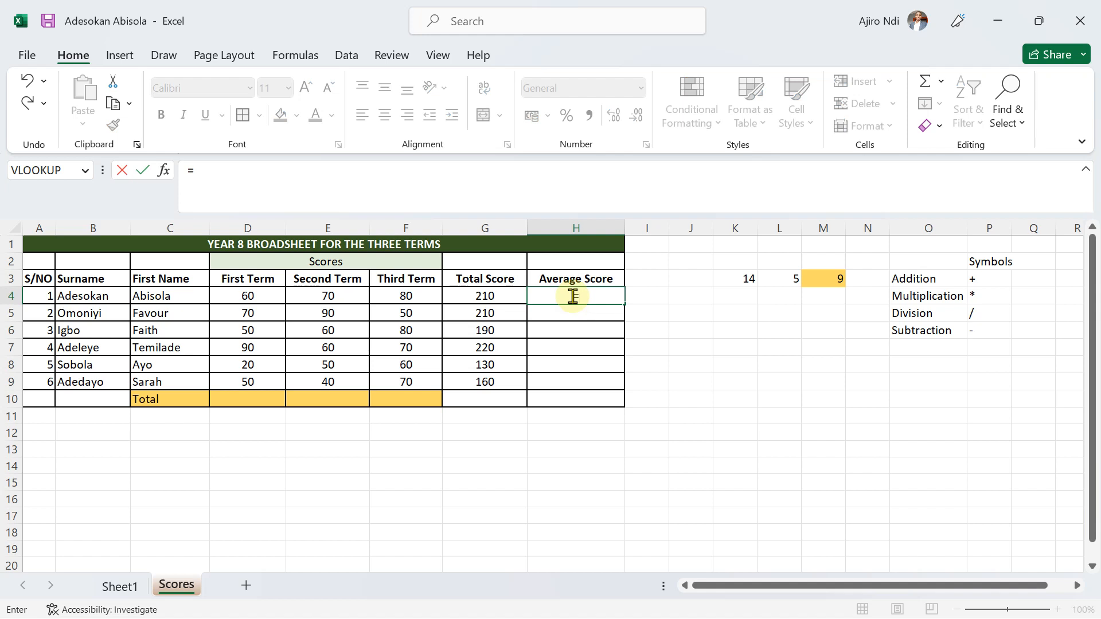
{"action": "type", "text": "aver"}
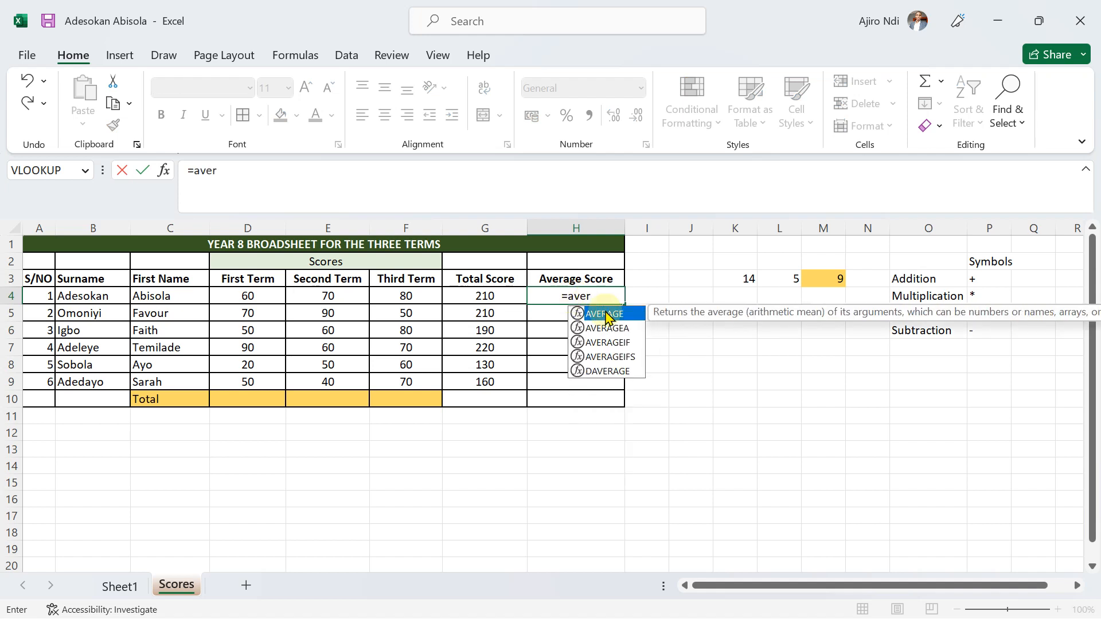
{"action": "double_click", "coordinate": [605, 314]}
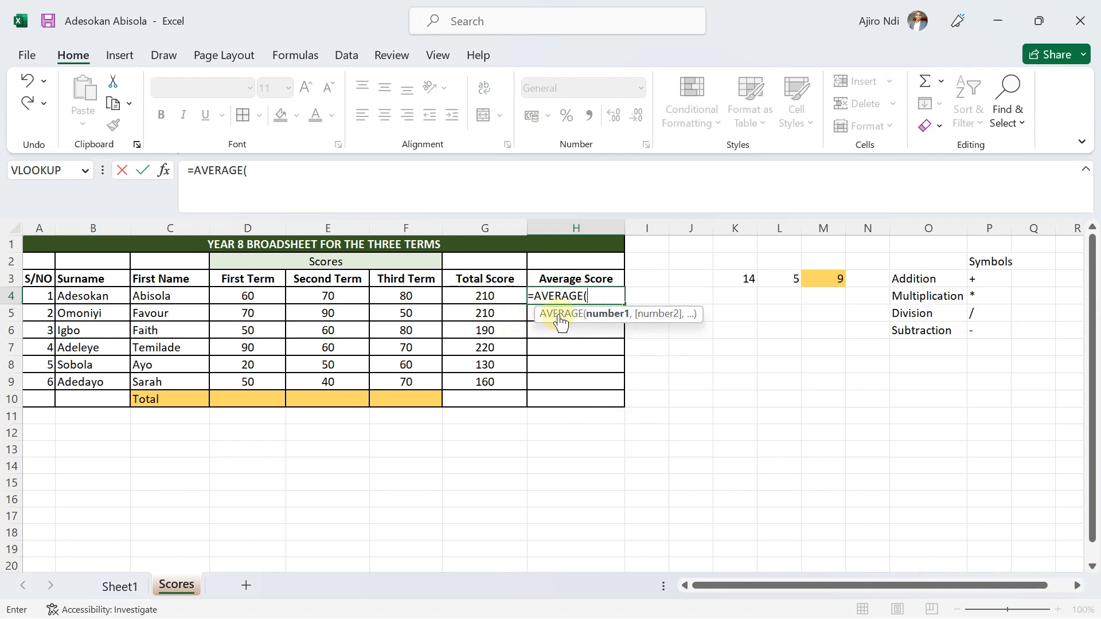
{"action": "left_click", "coordinate": [245, 296]}
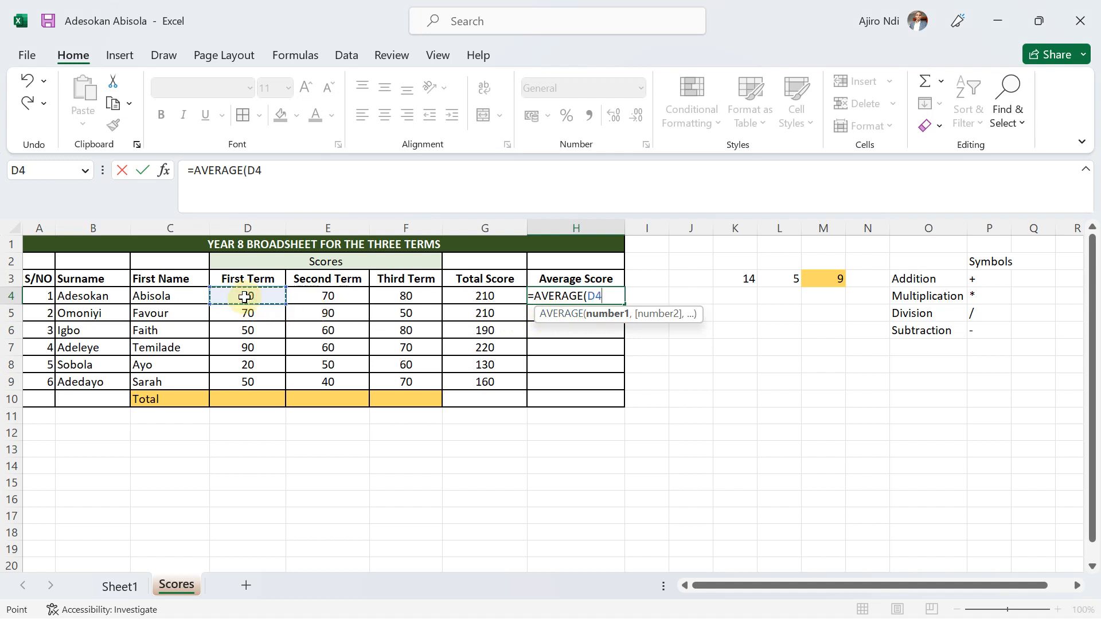
{"action": "type", "text": ","}
{"action": "left_click", "coordinate": [317, 298]}
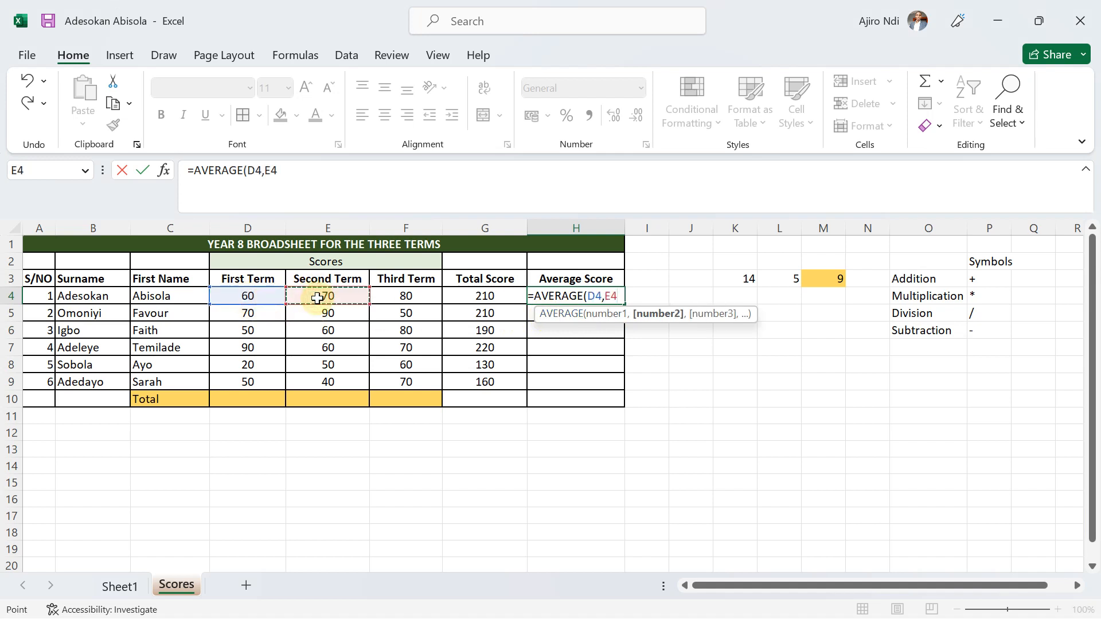
{"action": "type", "text": ","}
{"action": "left_click", "coordinate": [406, 294]}
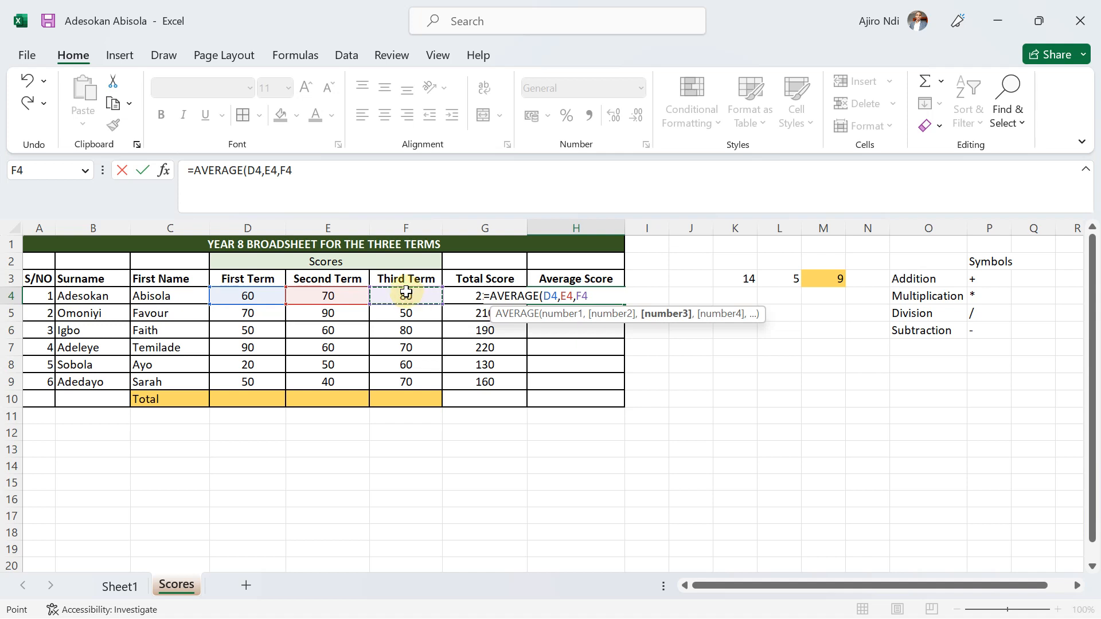
{"action": "type", "text": ","}
{"action": "key", "text": "BackSpace"}
{"action": "type", "text": ")"}
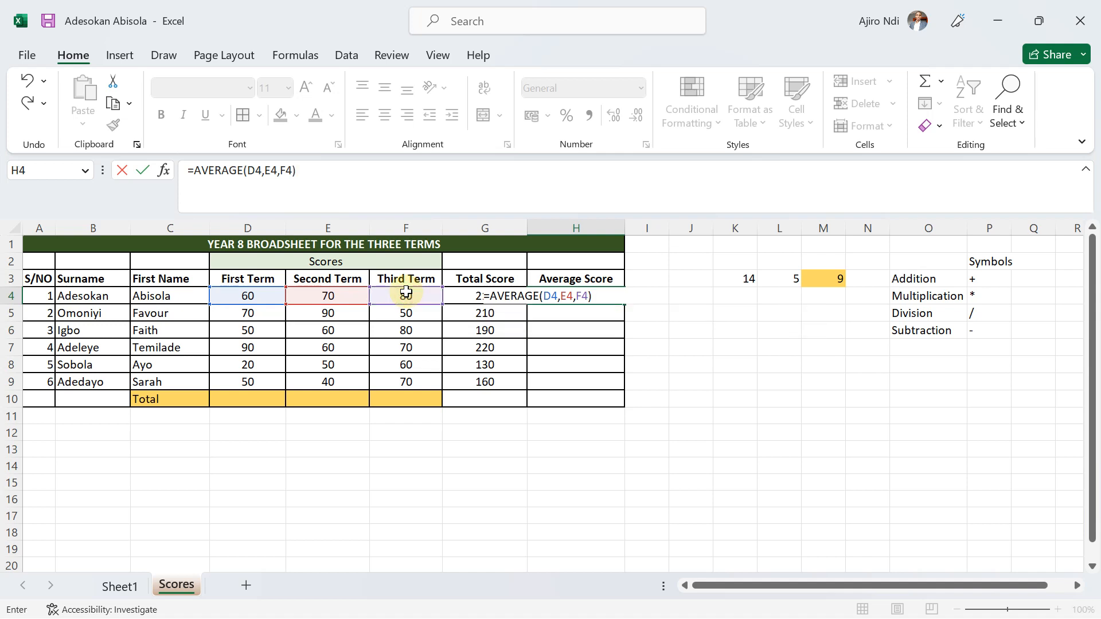
{"action": "key", "text": "Return"}
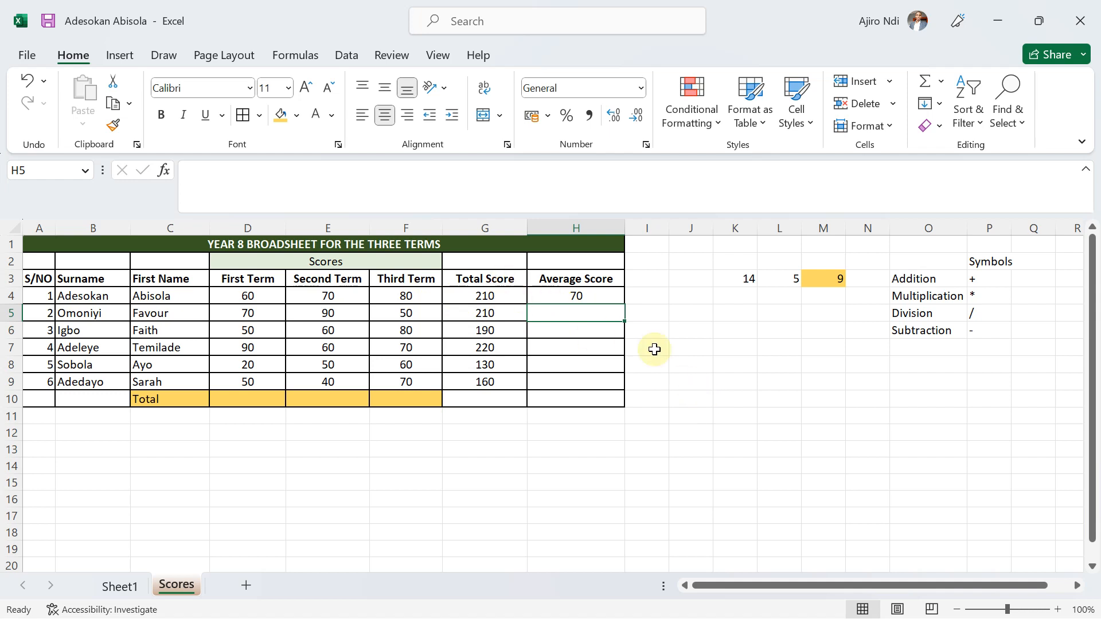
Cross-check the first student's average by entering =G4/3 in the spare cell J8, and clear that cell.
{"action": "double_click", "coordinate": [690, 366]}
{"action": "type", "text": "="}
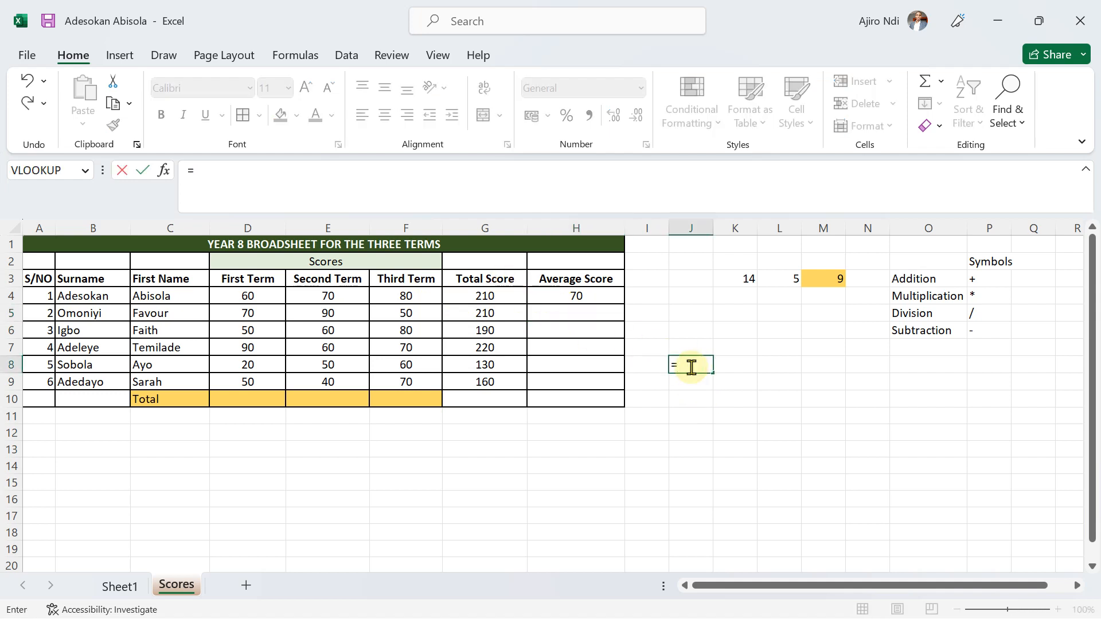
{"action": "left_click", "coordinate": [476, 296]}
{"action": "type", "text": "/3"}
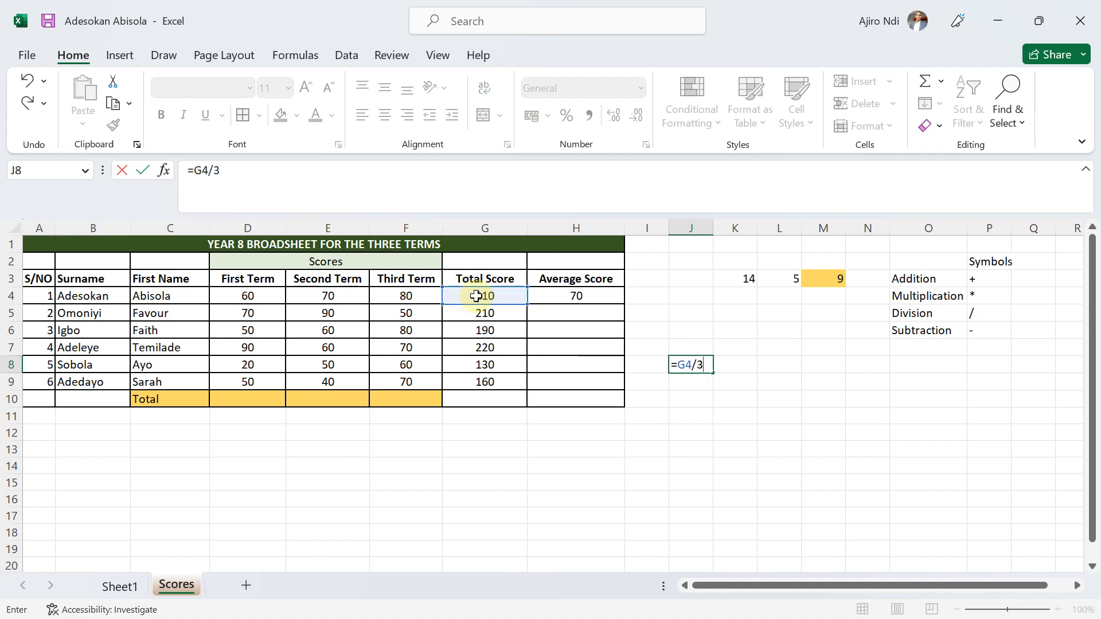
{"action": "key", "text": "Return"}
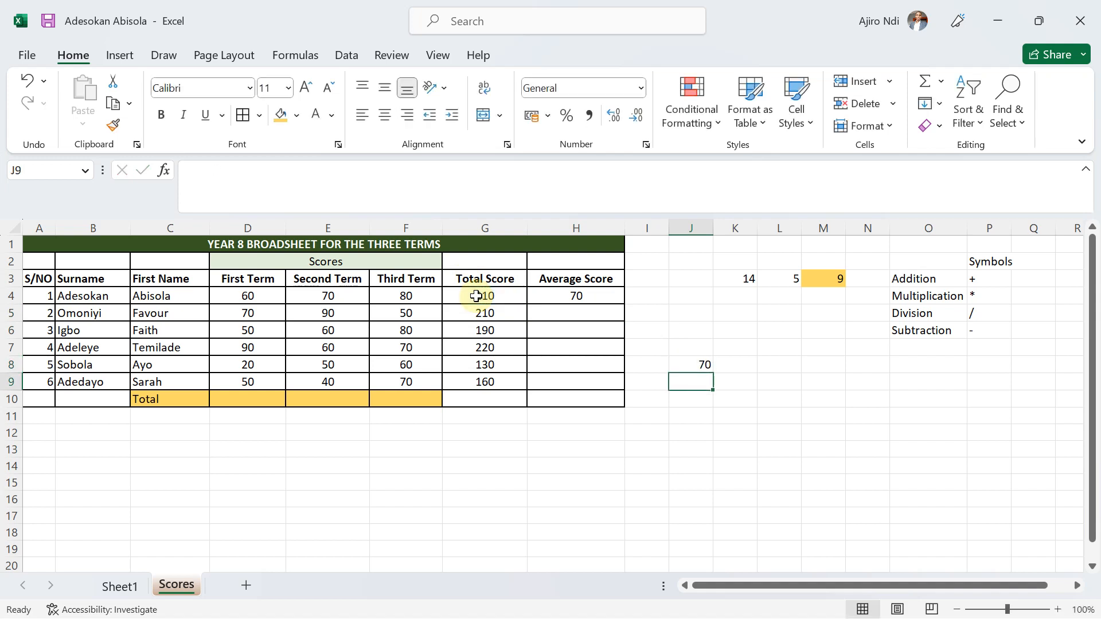
{"action": "left_click", "coordinate": [685, 368]}
{"action": "key", "text": "Delete"}
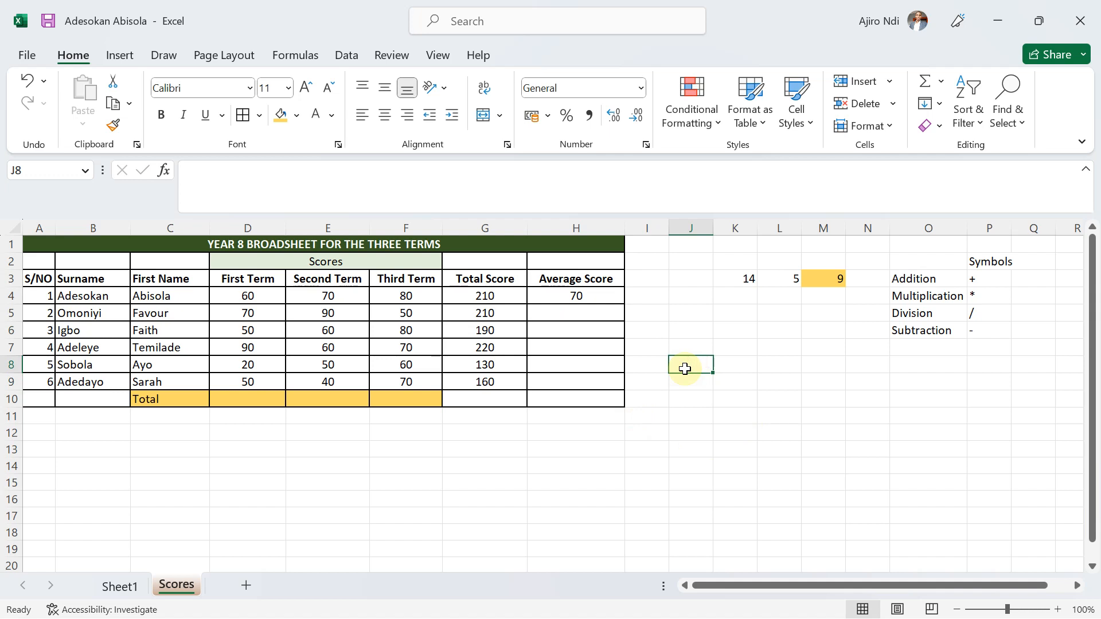
Replace the Average Score formula in H4 with the range version =AVERAGE(D4:F4).
{"action": "left_click", "coordinate": [579, 297]}
{"action": "type", "text": "="}
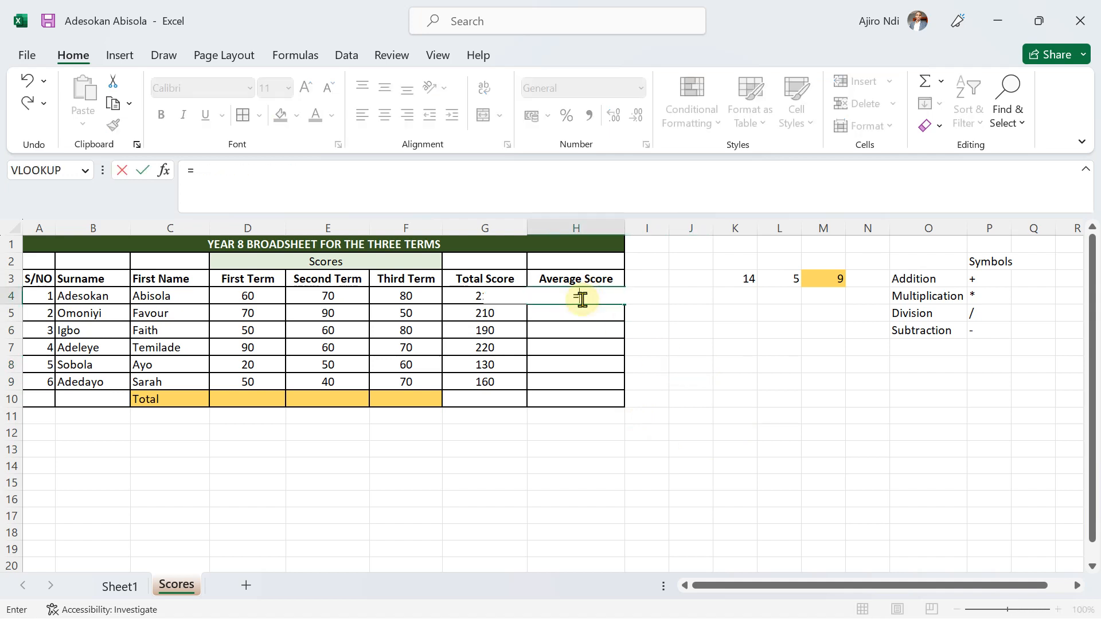
{"action": "type", "text": "avera"}
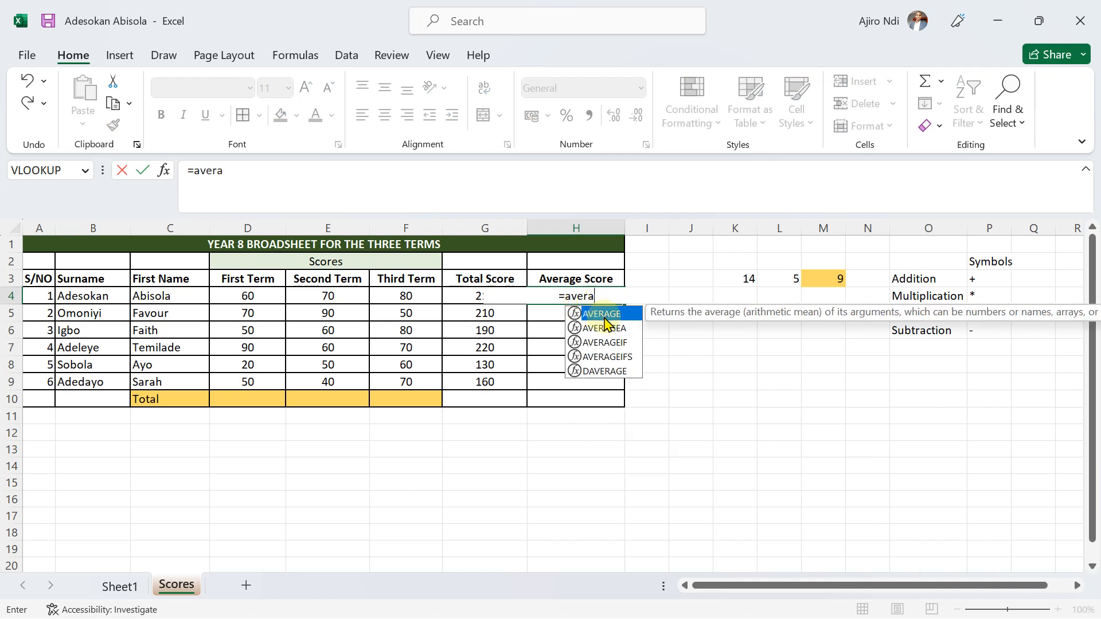
{"action": "double_click", "coordinate": [599, 314]}
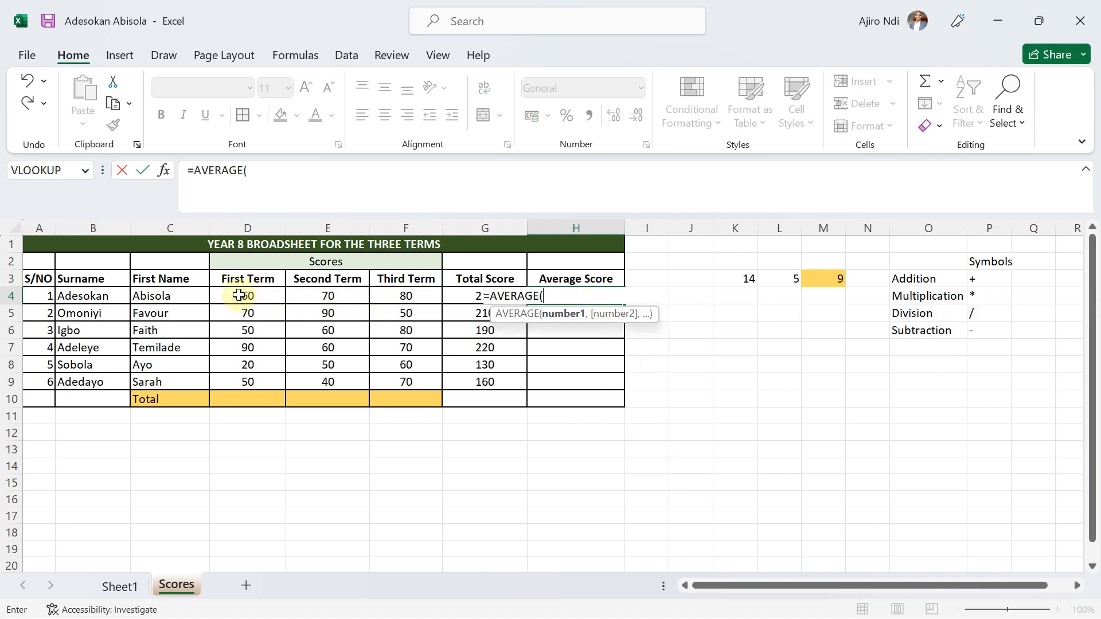
{"action": "left_click_drag", "start_coordinate": [238, 295], "coordinate": [384, 294]}
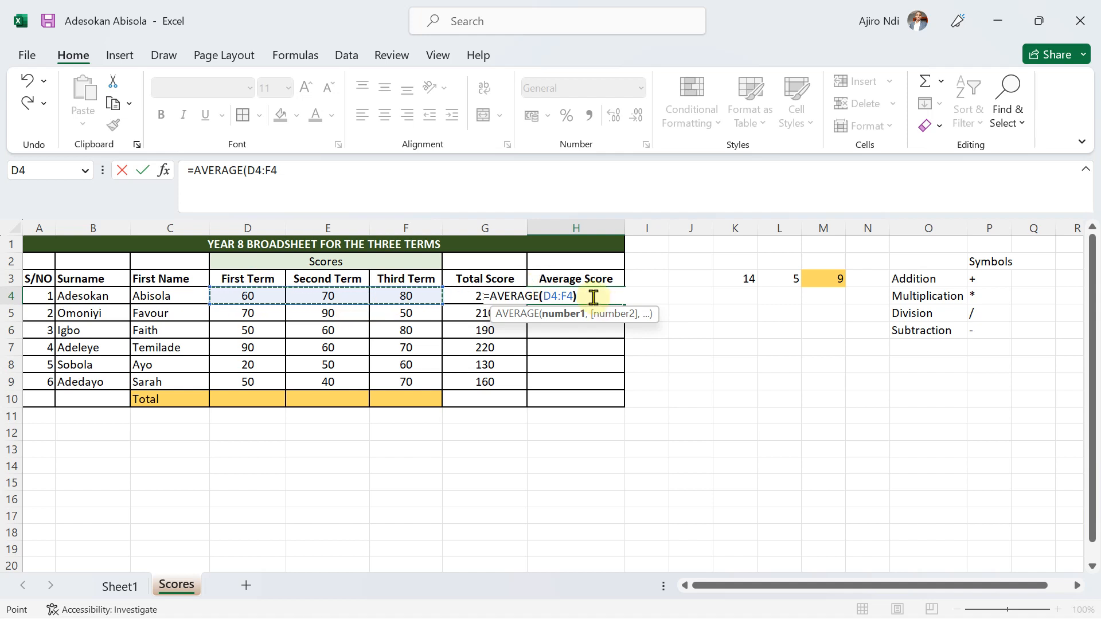
{"action": "type", "text": ")"}
{"action": "key", "text": "Return"}
Automatically fill the H4 average formula down the length of the adjoining table and clear H10.
{"action": "left_click", "coordinate": [580, 296]}
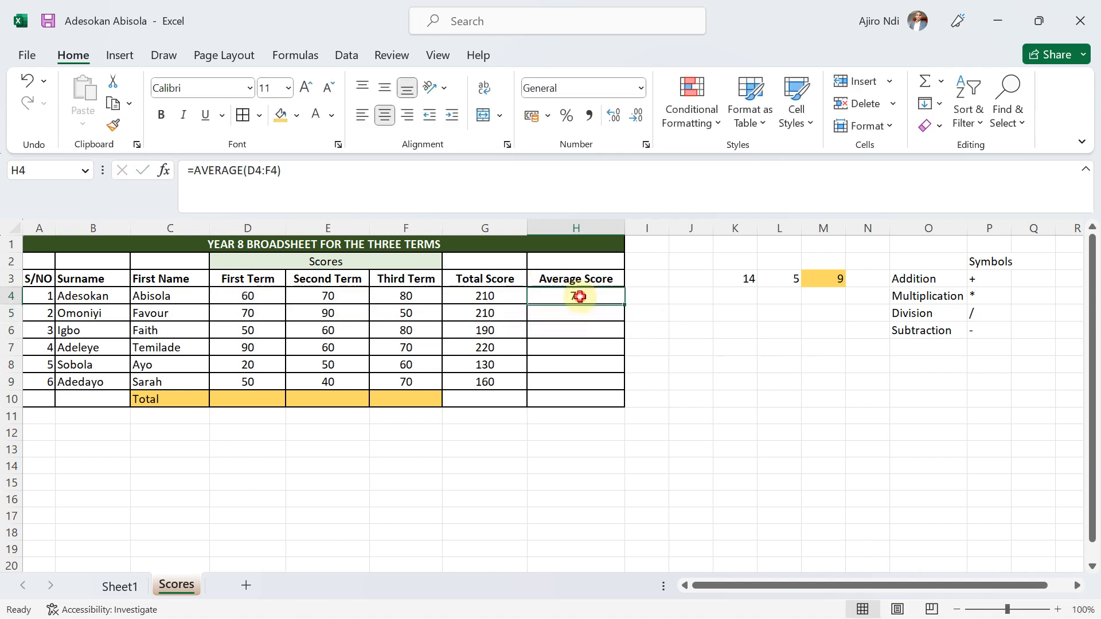
{"action": "double_click", "coordinate": [625, 302]}
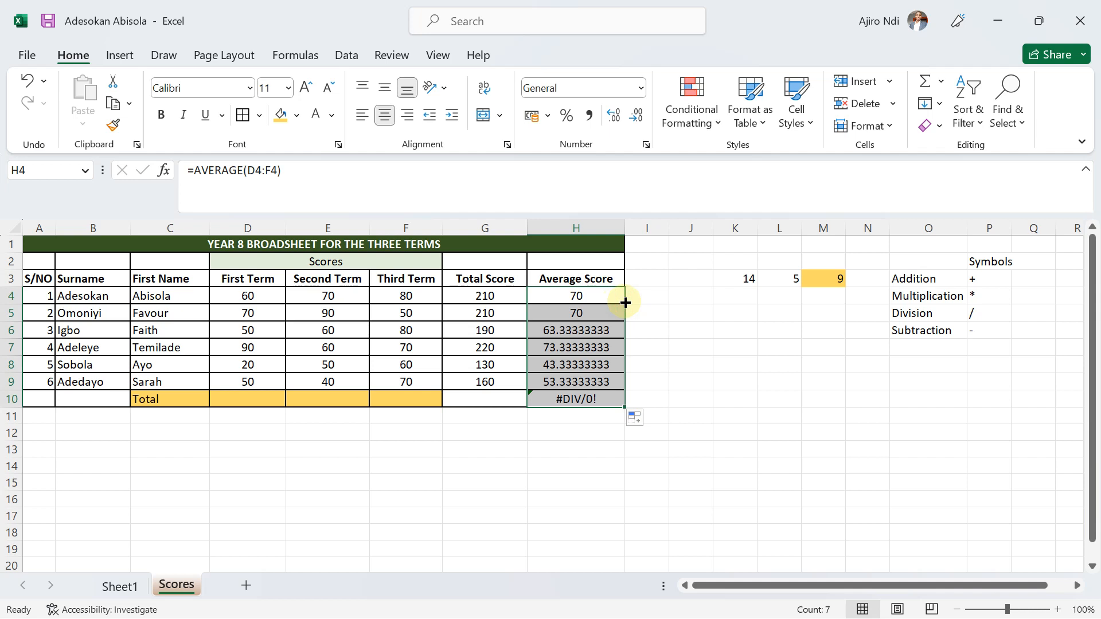
{"action": "left_click", "coordinate": [570, 399]}
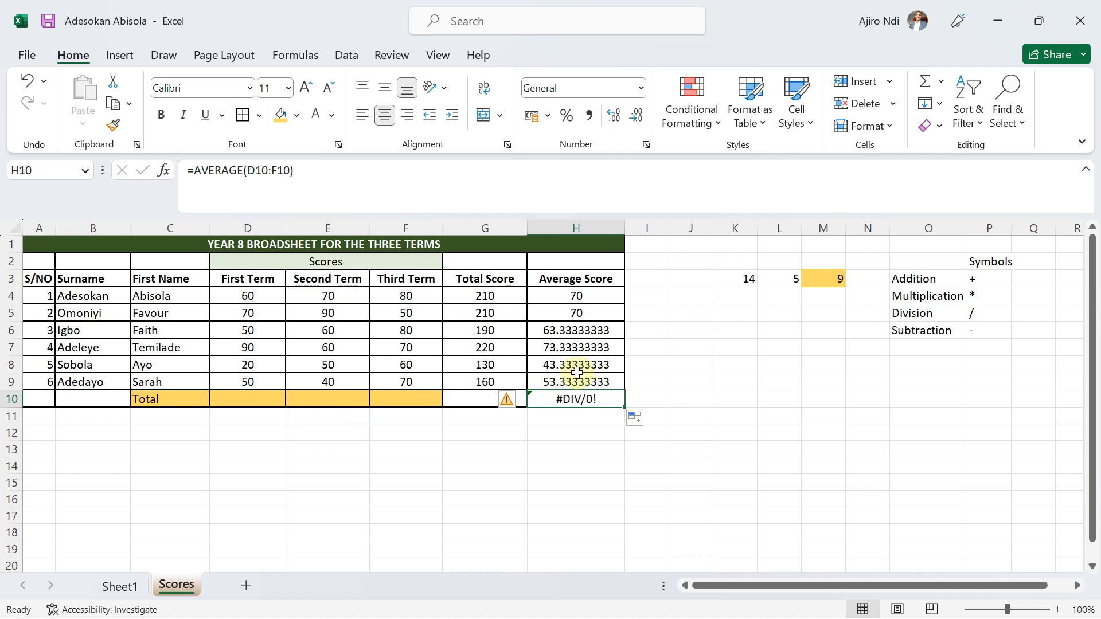
{"action": "key", "text": "Delete"}
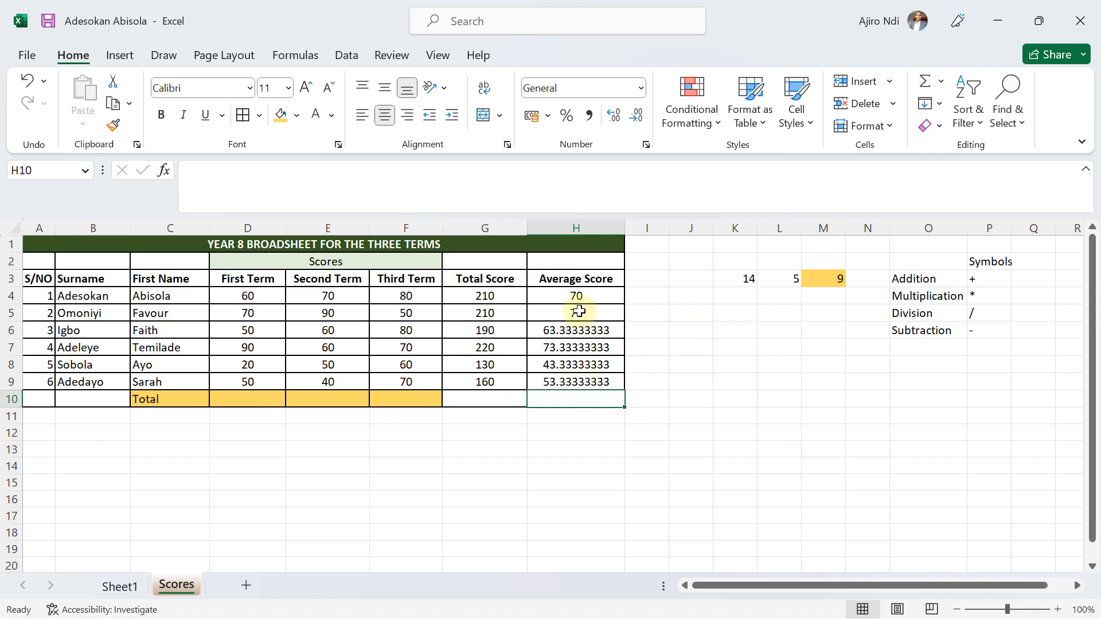
Clear the Average Score cells H5:H9 and refill them by extending the H4 formula down to H9.
{"action": "left_click", "coordinate": [574, 293]}
{"action": "left_click_drag", "start_coordinate": [567, 309], "coordinate": [566, 386]}
{"action": "key", "text": "Delete"}
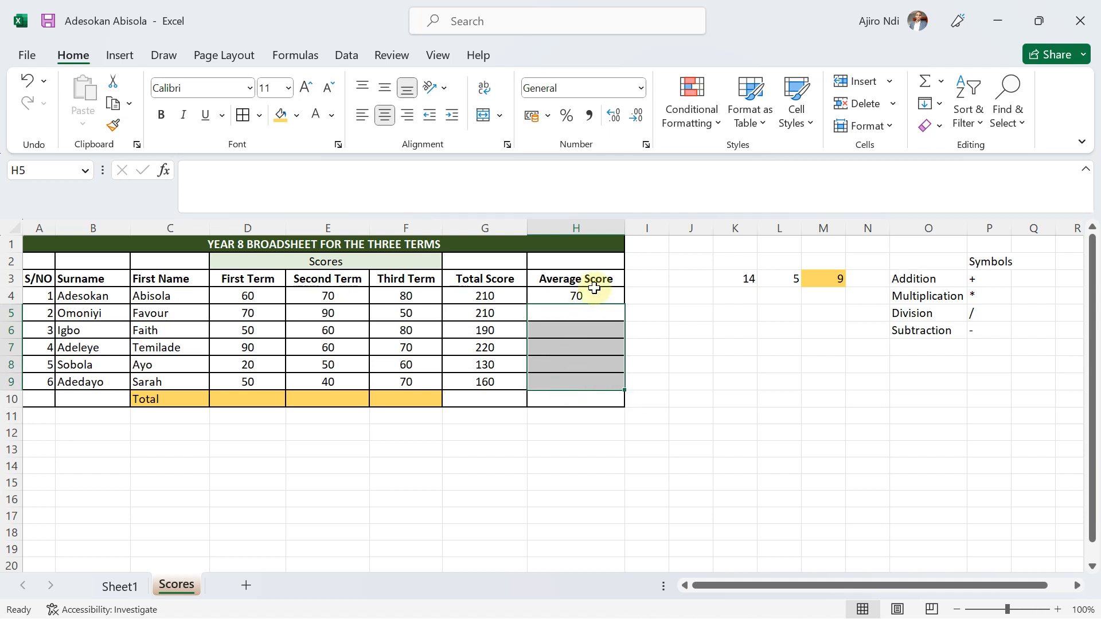
{"action": "left_click", "coordinate": [574, 295]}
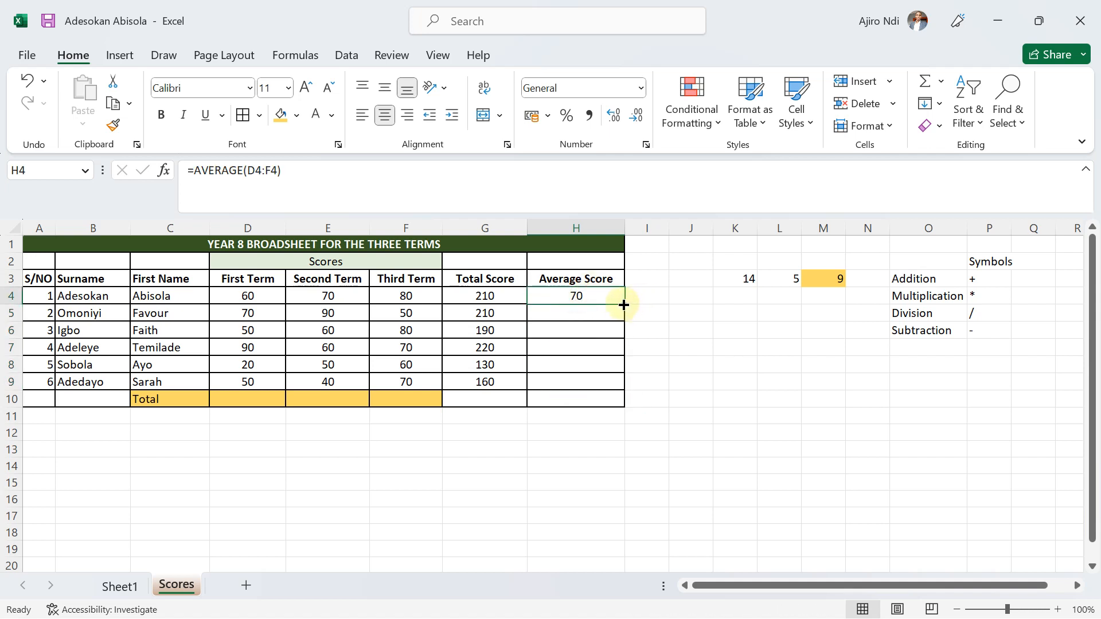
{"action": "left_click_drag", "start_coordinate": [625, 305], "coordinate": [614, 387]}
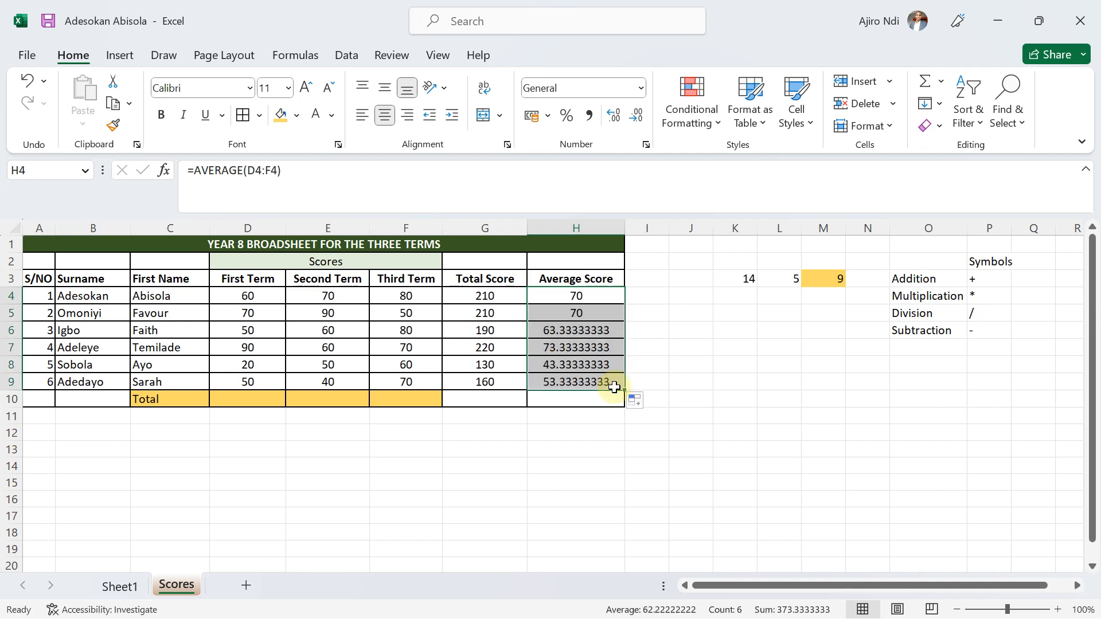
Reduce the H4 average to zero decimal places and fill its formula and number format down to H9.
{"action": "left_click", "coordinate": [578, 298]}
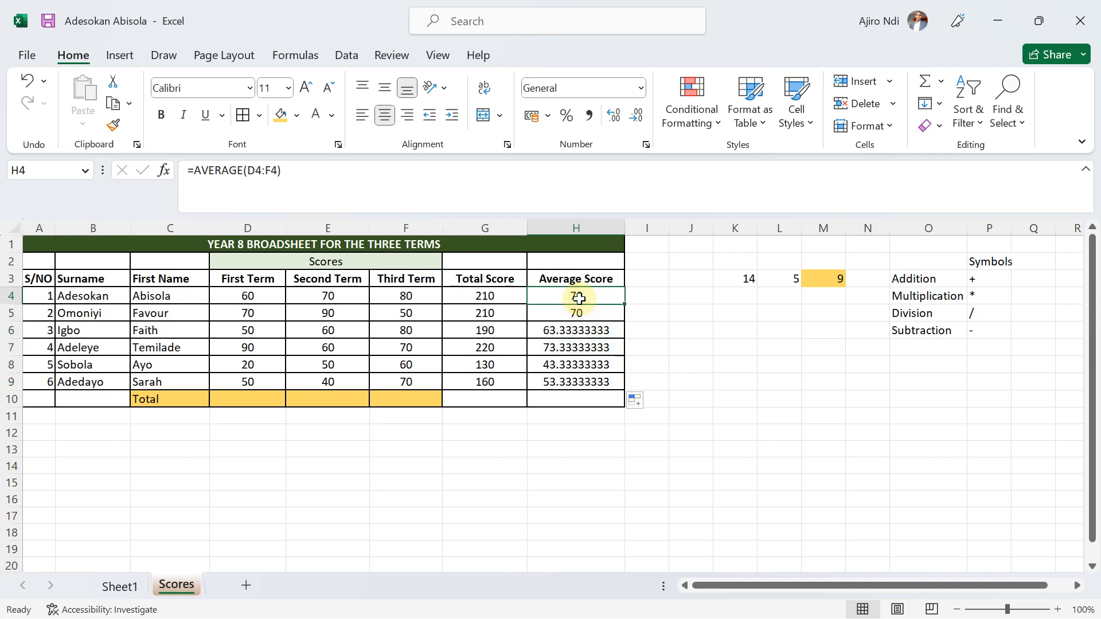
{"action": "left_click", "coordinate": [636, 116]}
{"action": "left_click", "coordinate": [635, 116]}
{"action": "left_click", "coordinate": [635, 116]}
{"action": "left_click", "coordinate": [634, 117]}
{"action": "left_click", "coordinate": [634, 117]}
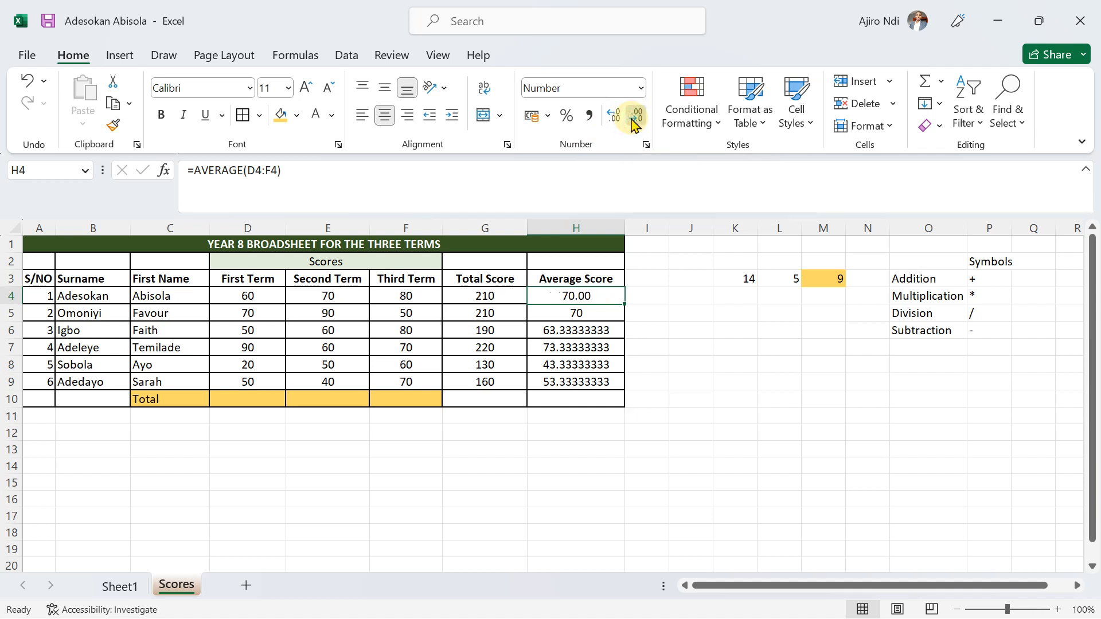
{"action": "left_click", "coordinate": [634, 117]}
{"action": "left_click", "coordinate": [634, 118]}
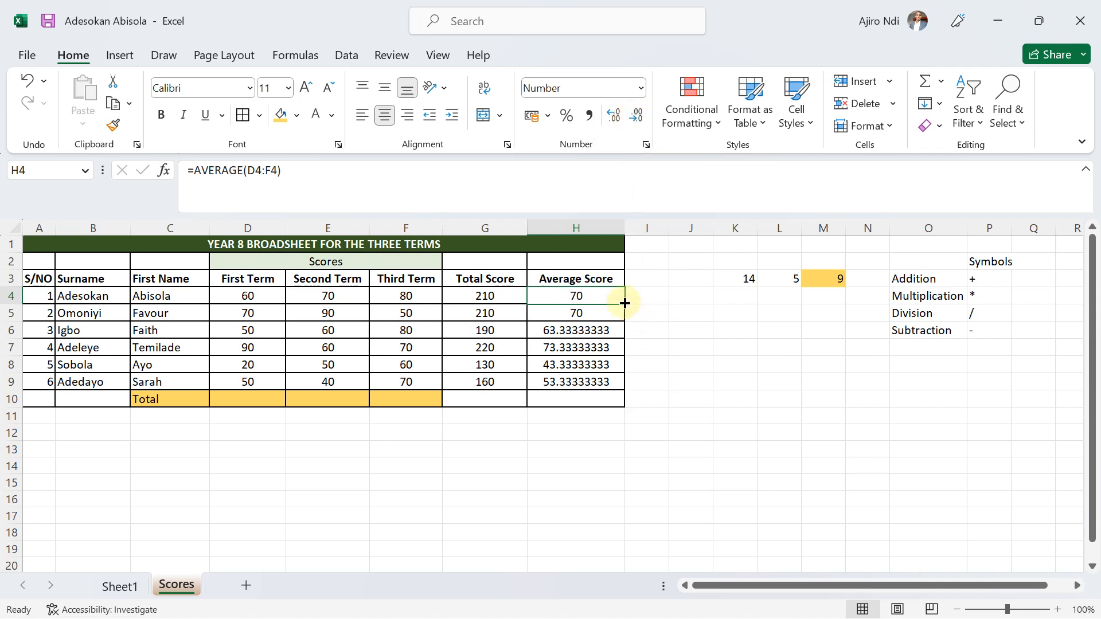
{"action": "left_click_drag", "start_coordinate": [627, 303], "coordinate": [617, 384]}
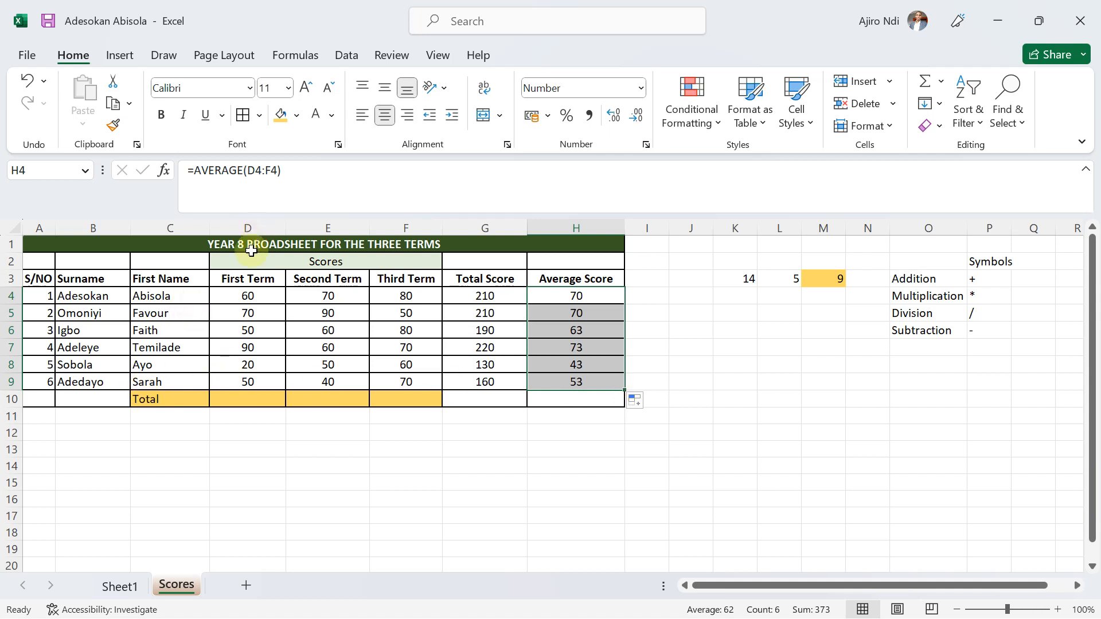
Enter =SUM(D4:D9) in D10 to total the First Term scores.
{"action": "left_click", "coordinate": [230, 398]}
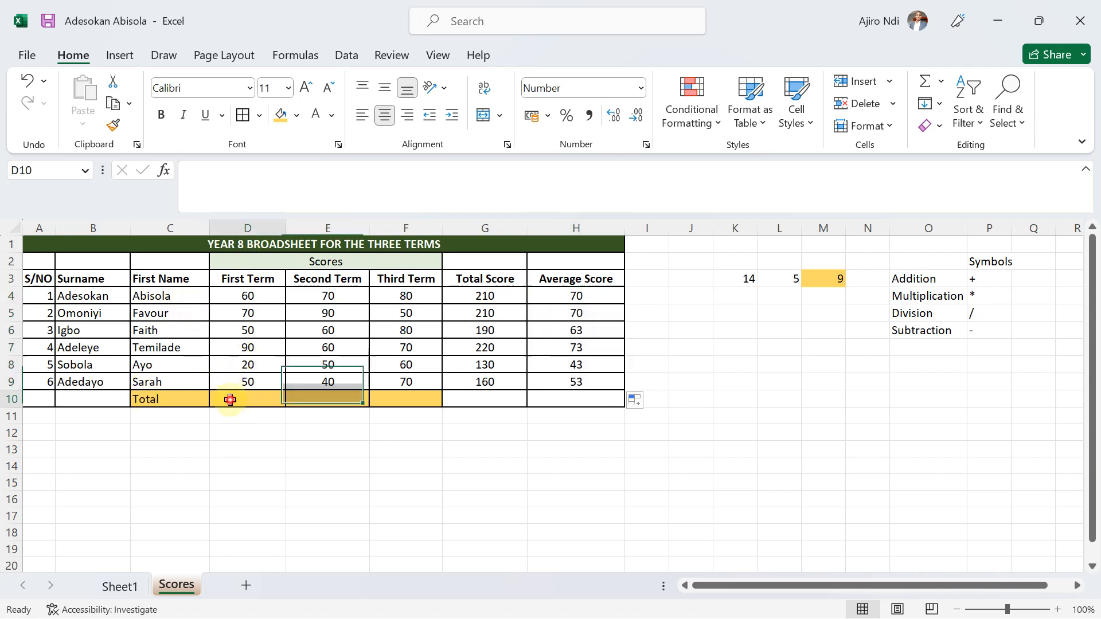
{"action": "type", "text": "=sum"}
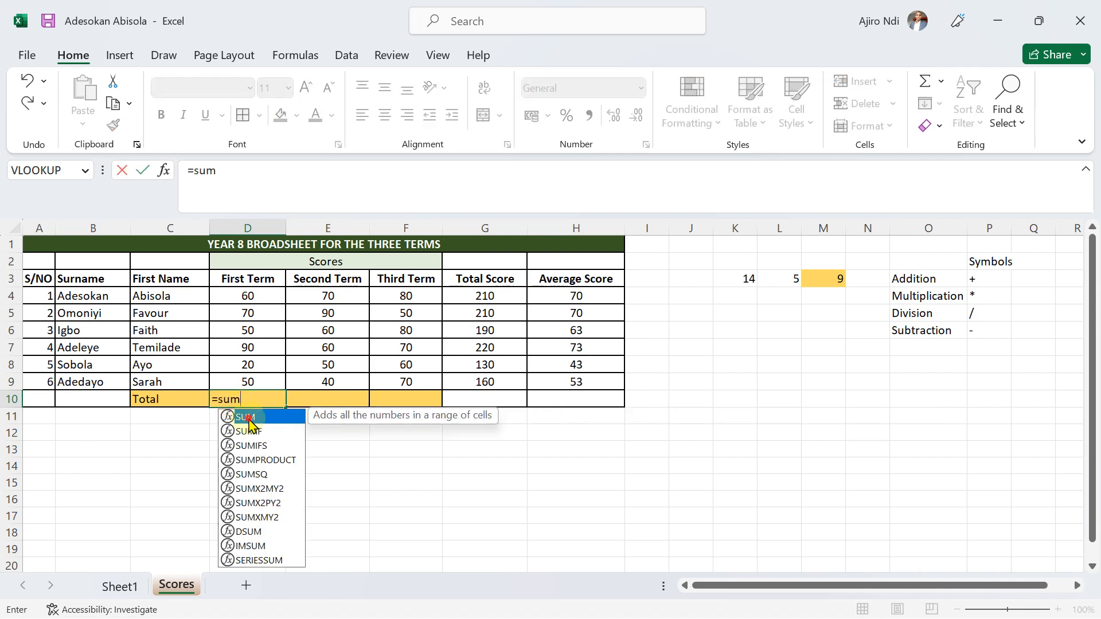
{"action": "double_click", "coordinate": [246, 417]}
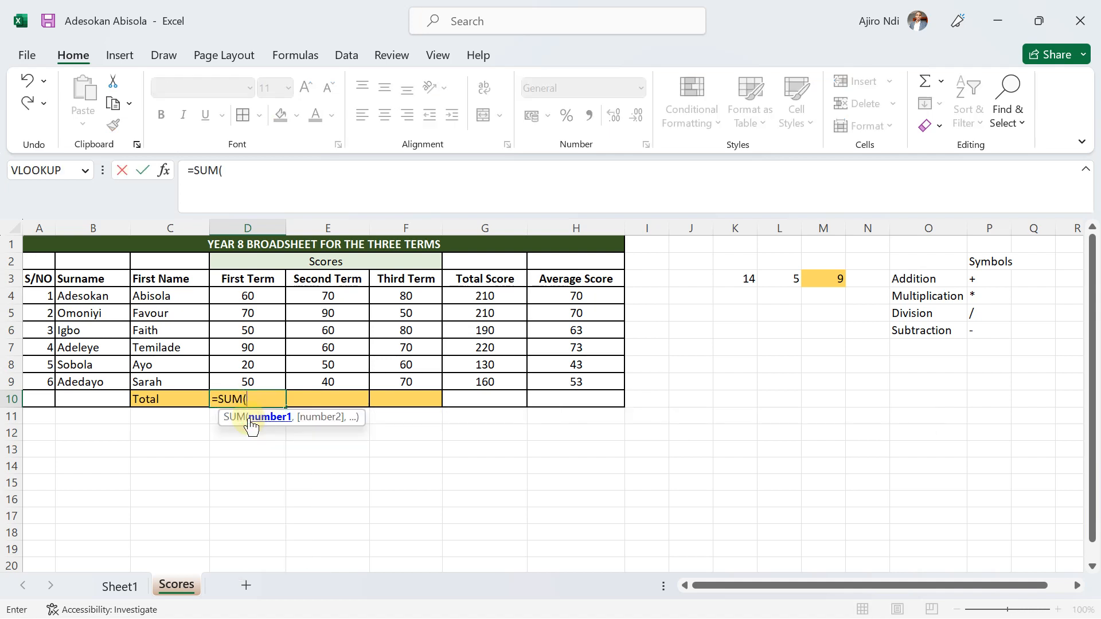
{"action": "left_click", "coordinate": [253, 297]}
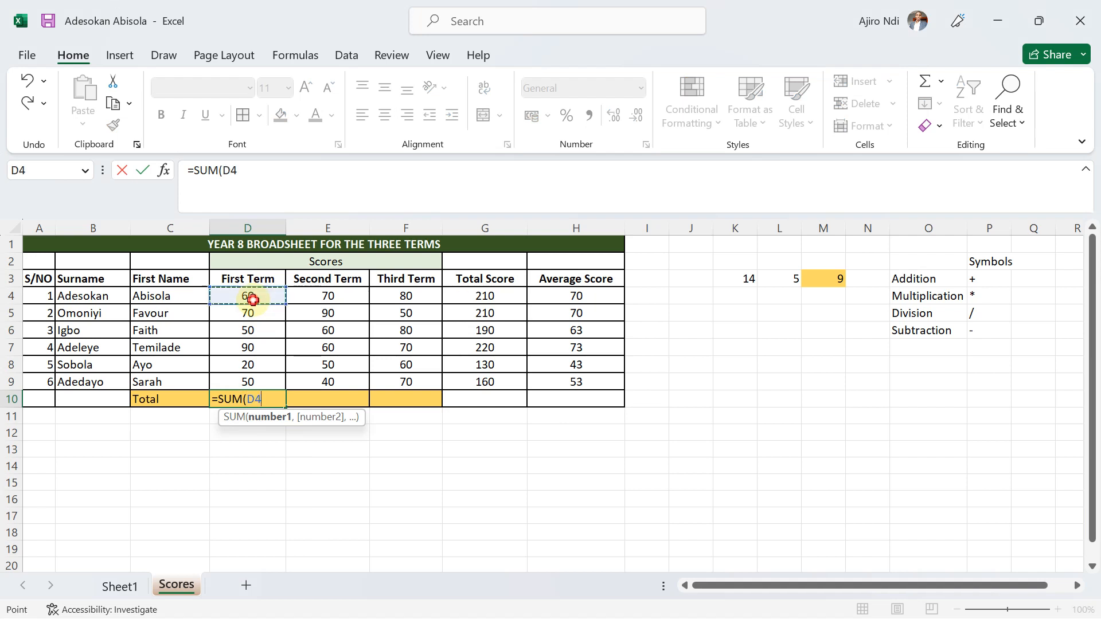
{"action": "left_click", "coordinate": [252, 382], "text": "shift"}
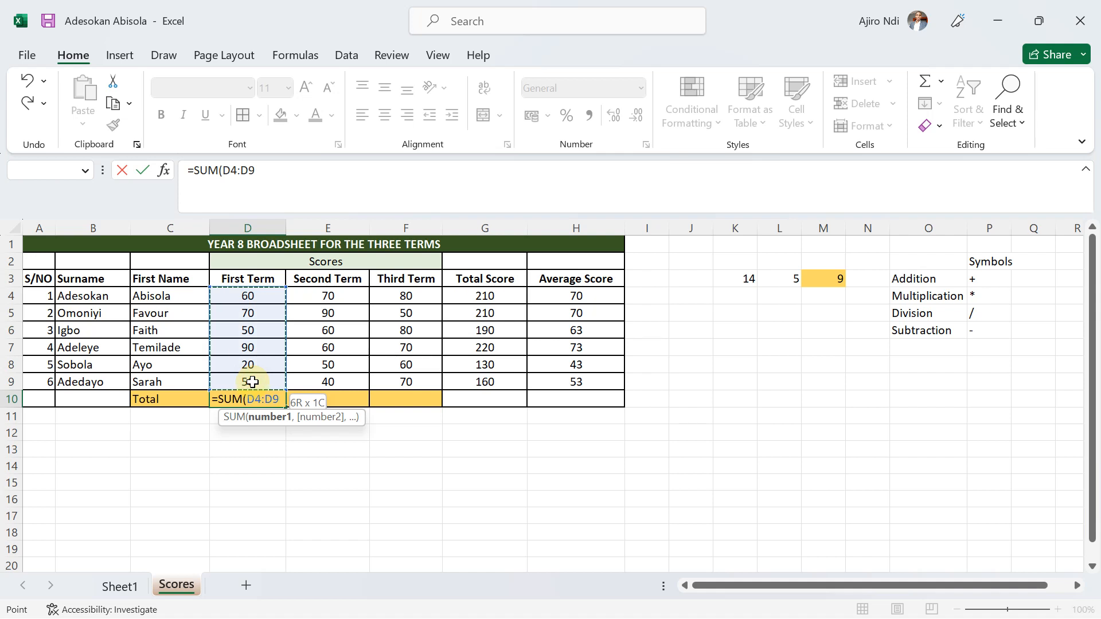
{"action": "type", "text": ")"}
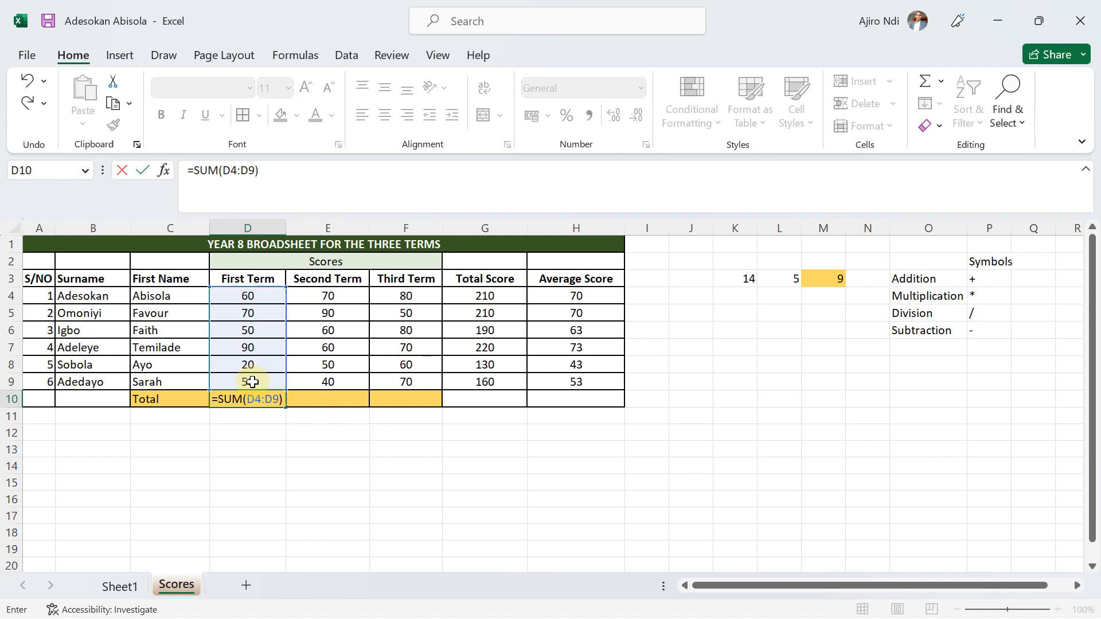
{"action": "key", "text": "Return"}
Center the Total row cells D10:F10 horizontally and make them bold.
{"action": "left_click", "coordinate": [252, 400]}
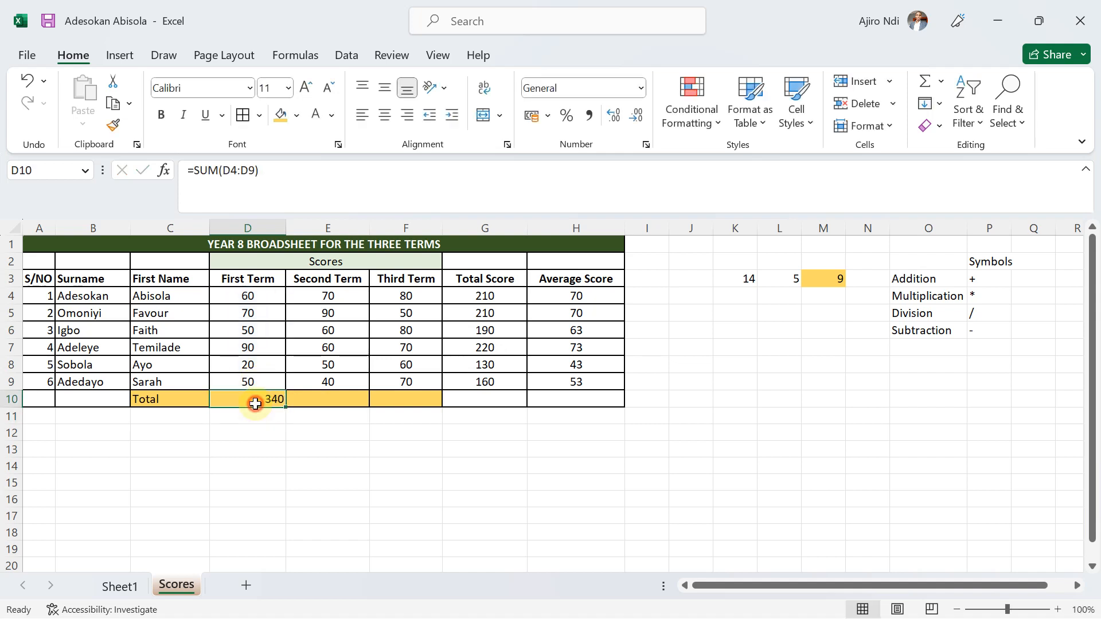
{"action": "left_click", "coordinate": [384, 114]}
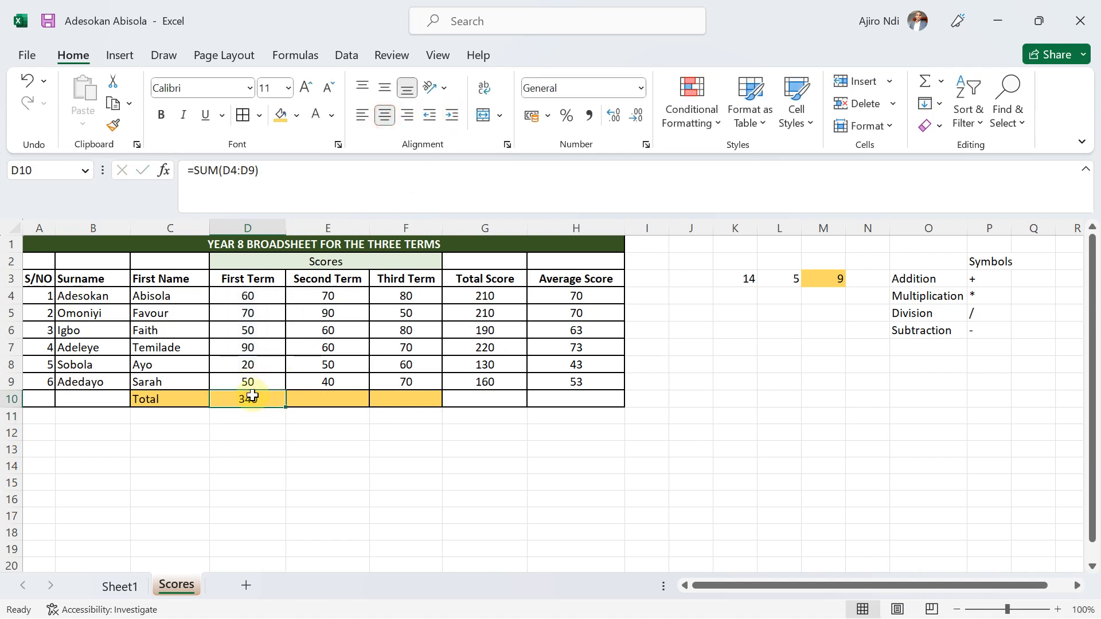
{"action": "left_click_drag", "start_coordinate": [246, 397], "coordinate": [403, 396]}
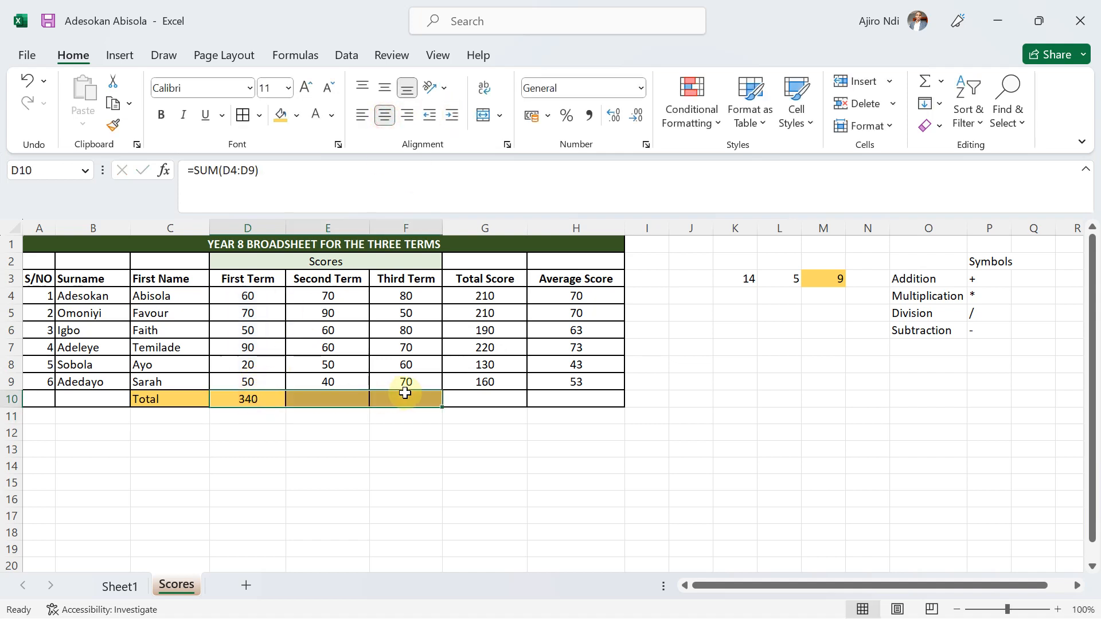
{"action": "left_click", "coordinate": [383, 117]}
{"action": "left_click", "coordinate": [382, 120]}
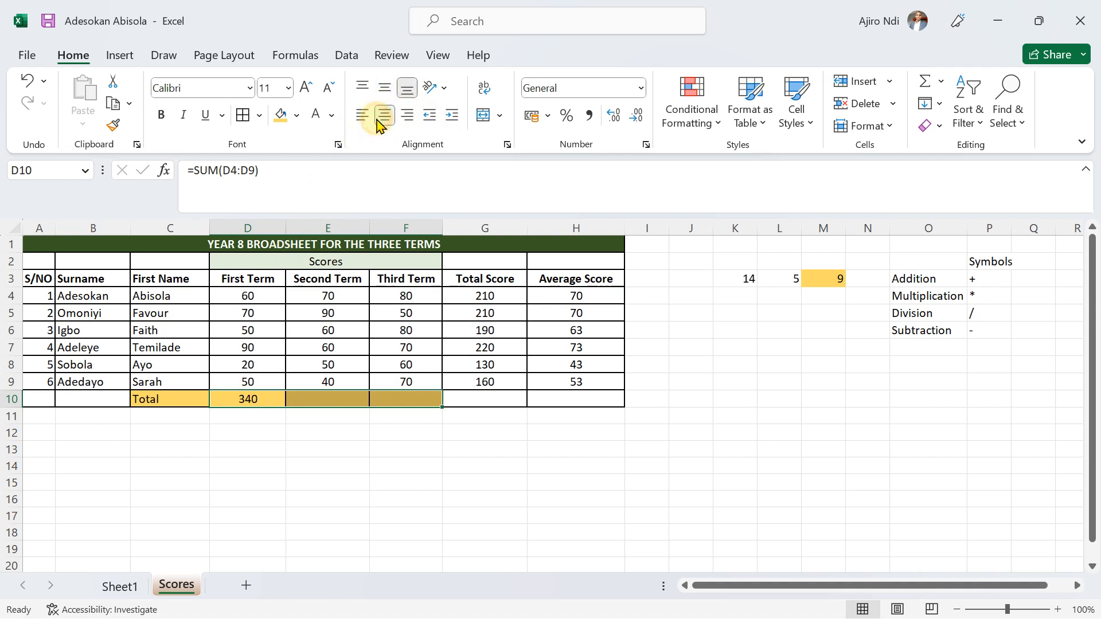
{"action": "left_click", "coordinate": [160, 117]}
Fill the D10 sum formula across to F10 and make the Total label in C10 bold.
{"action": "left_click", "coordinate": [258, 396]}
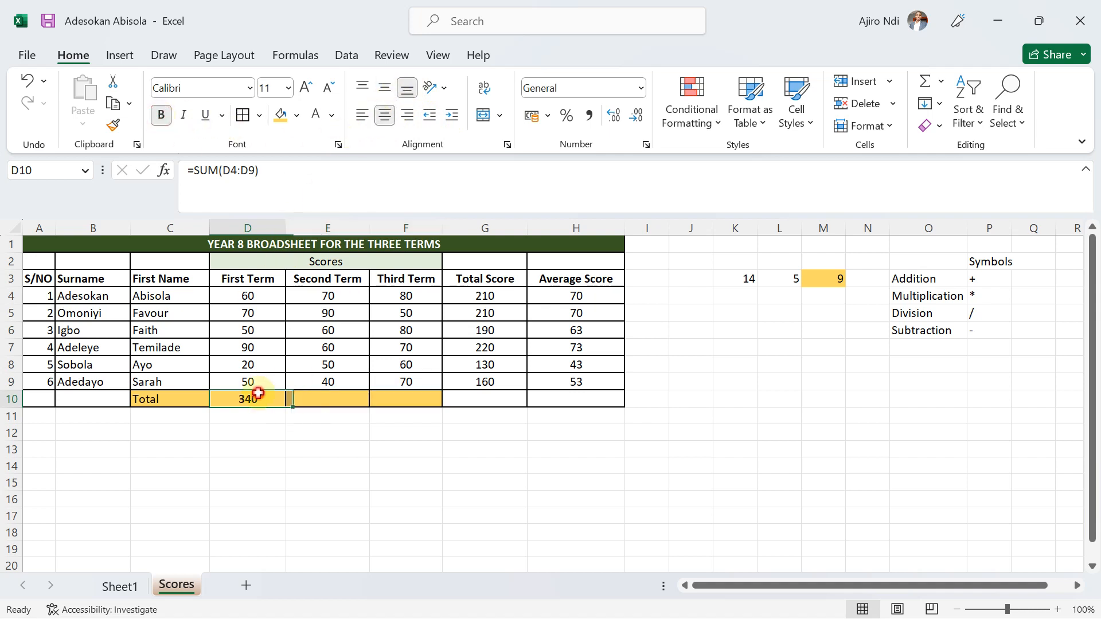
{"action": "left_click_drag", "start_coordinate": [285, 406], "coordinate": [407, 408]}
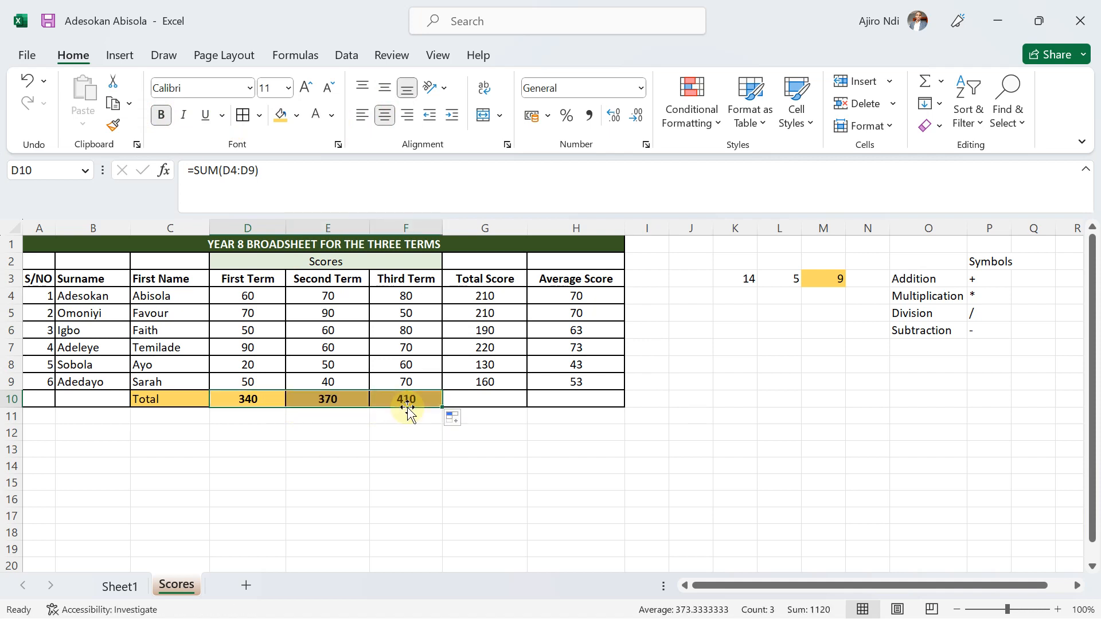
{"action": "left_click", "coordinate": [344, 429]}
{"action": "left_click", "coordinate": [163, 400]}
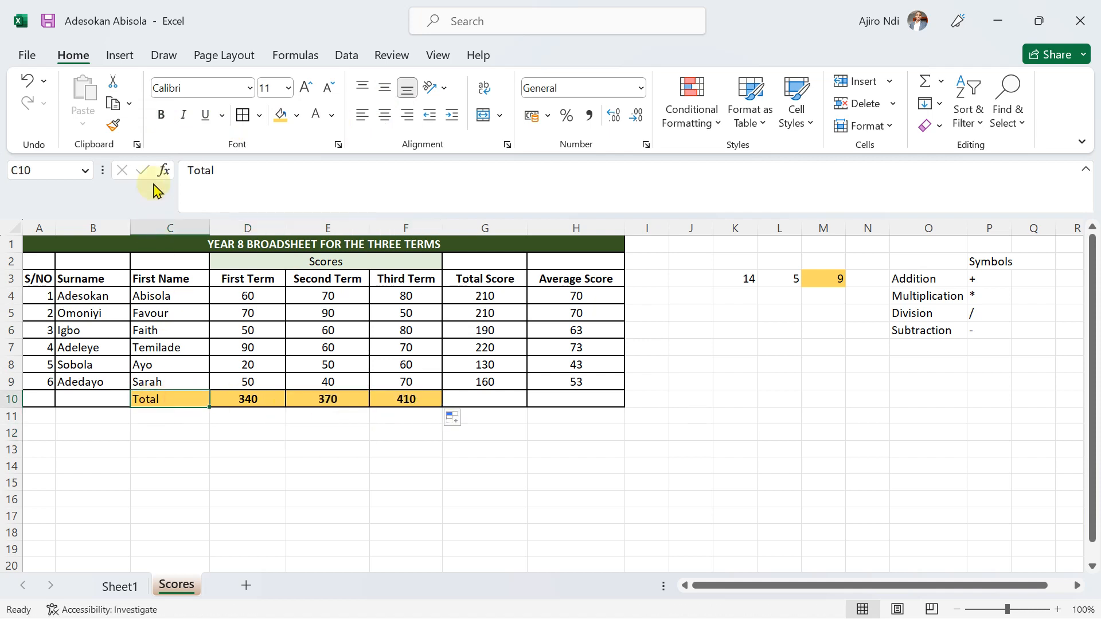
{"action": "left_click", "coordinate": [161, 115]}
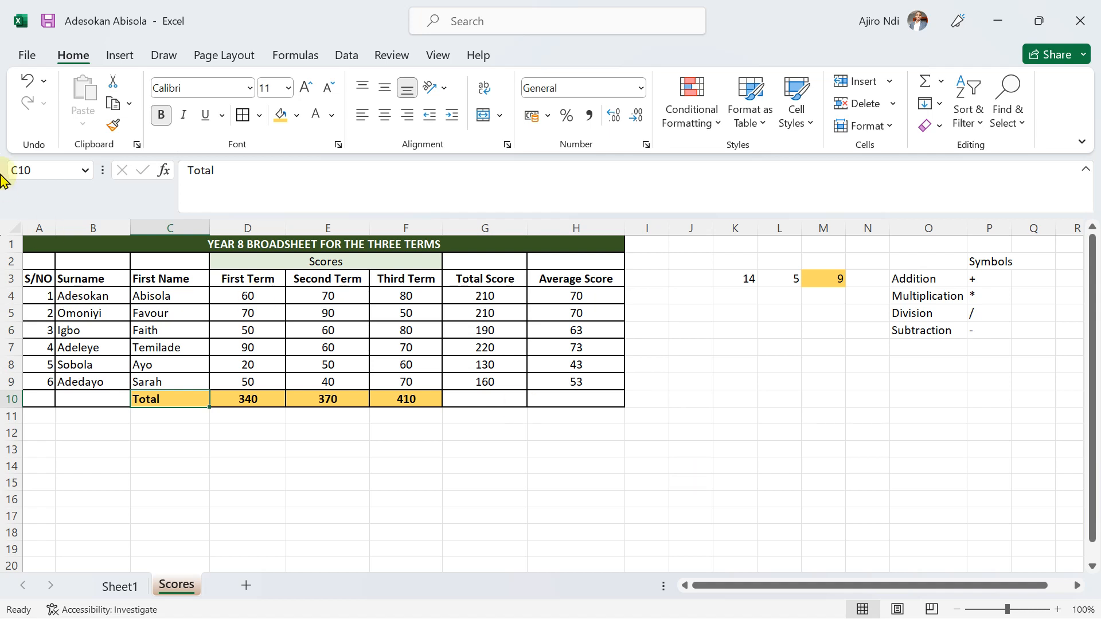
Start saving the workbook as a new file and choose the Desktop as the location.
{"action": "left_click", "coordinate": [26, 56]}
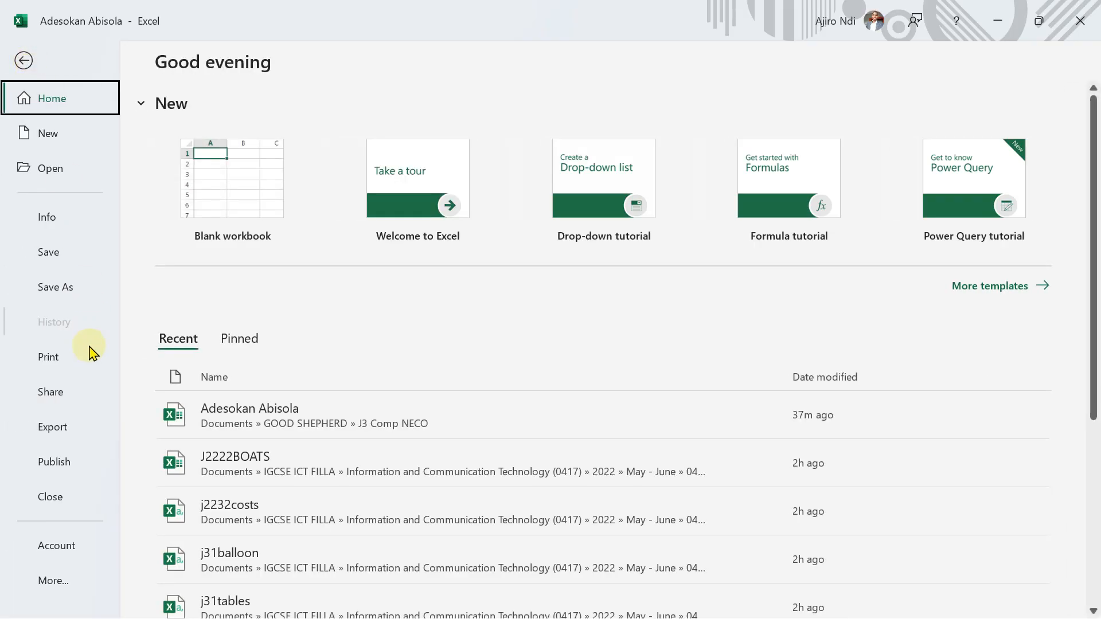
{"action": "left_click", "coordinate": [64, 297]}
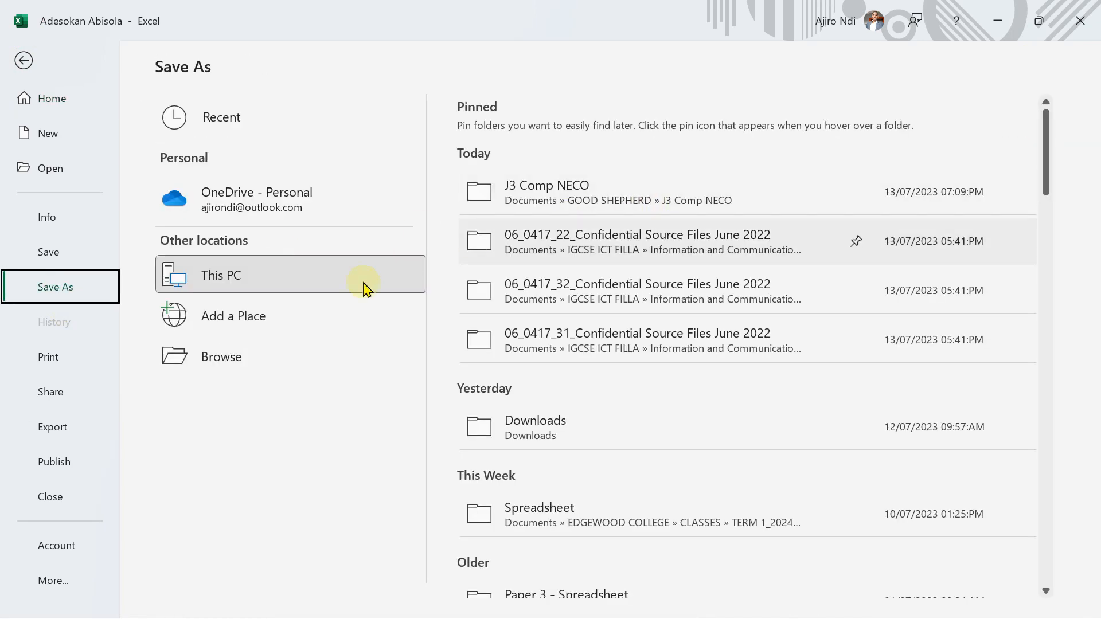
{"action": "left_click", "coordinate": [255, 364]}
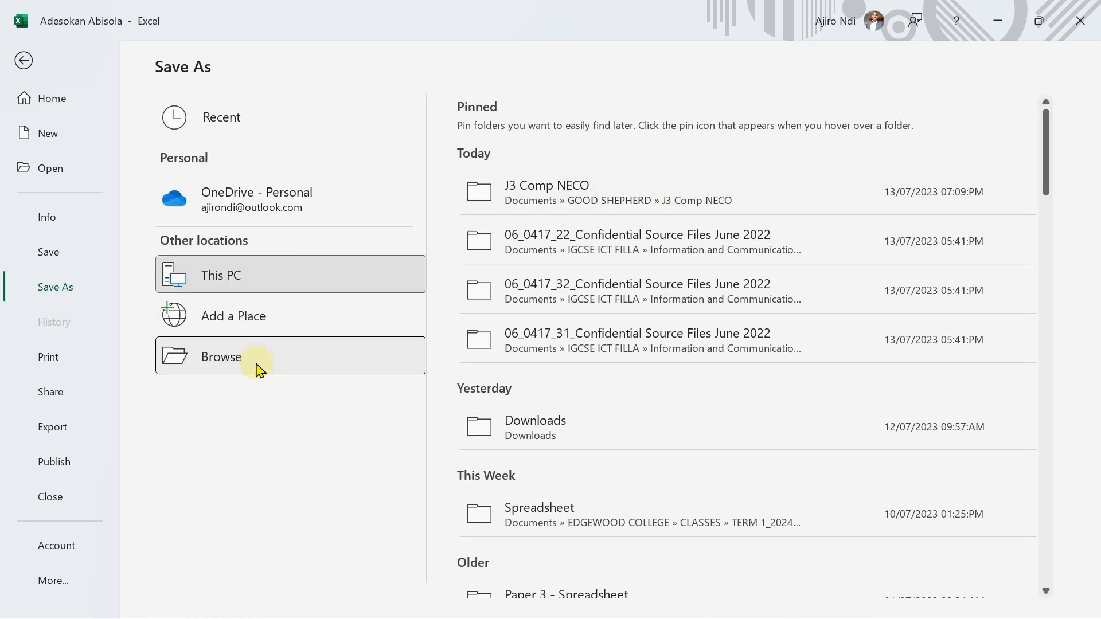
{"action": "scroll", "coordinate": [131, 113], "scroll_direction": "up", "scroll_amount": 3}
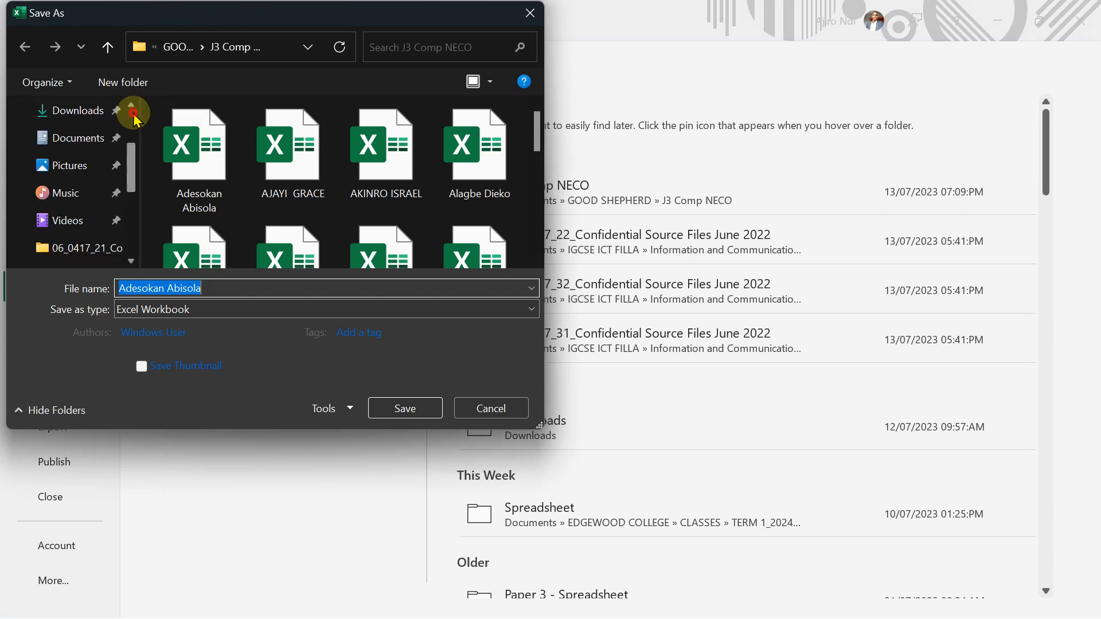
{"action": "left_click", "coordinate": [74, 194]}
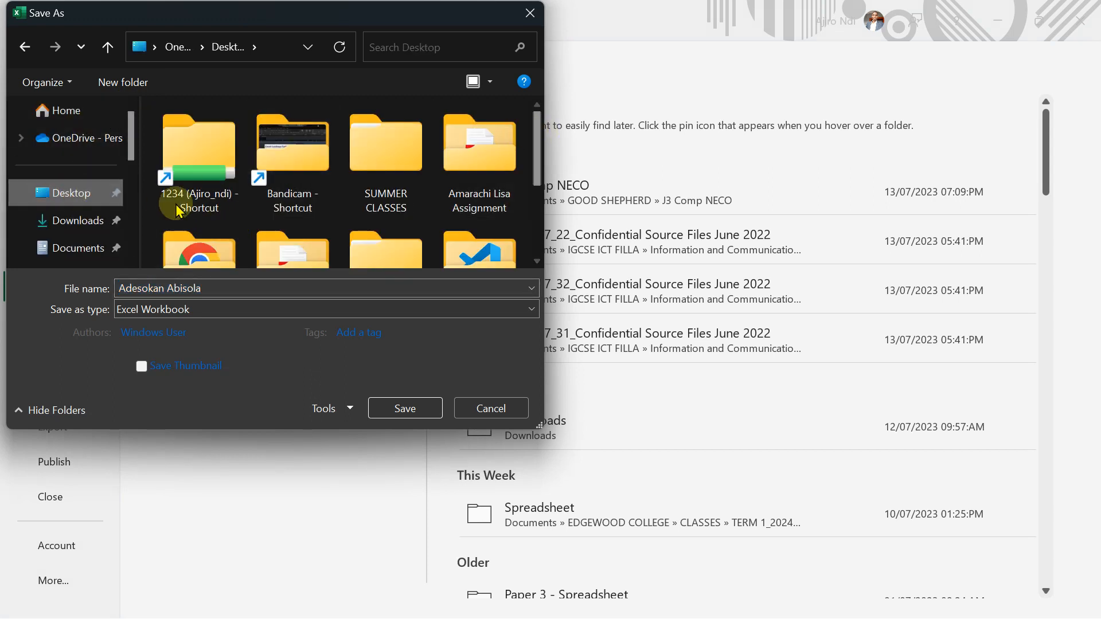
Create a folder named Spreadsheet Course on the Desktop and open it as the save location.
{"action": "right_click", "coordinate": [151, 219]}
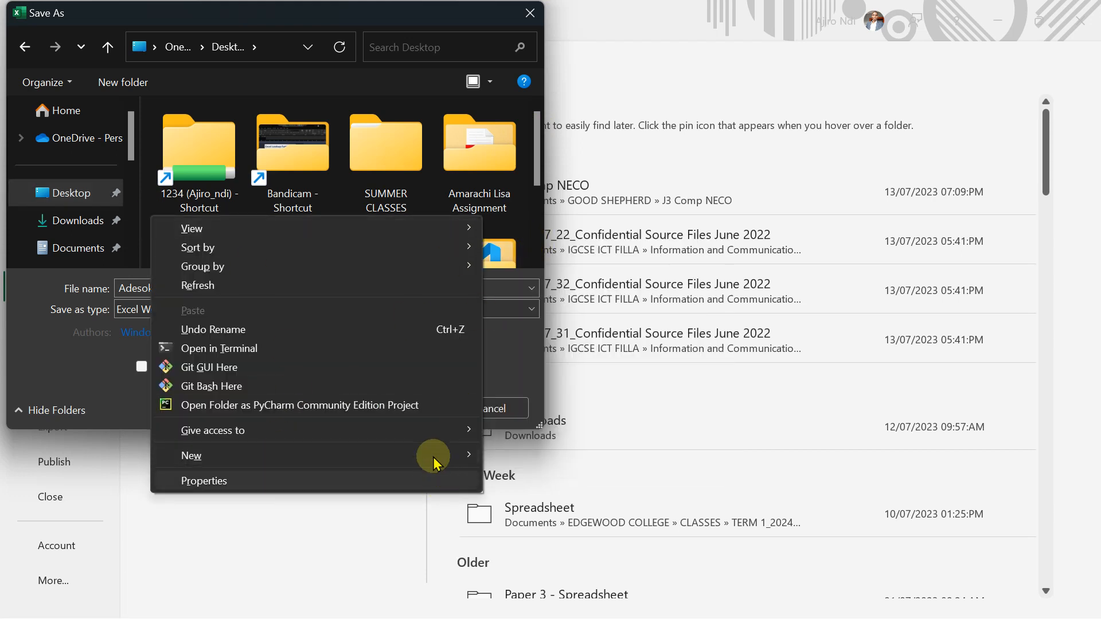
{"action": "mouse_move", "coordinate": [430, 457]}
{"action": "left_click", "coordinate": [545, 239]}
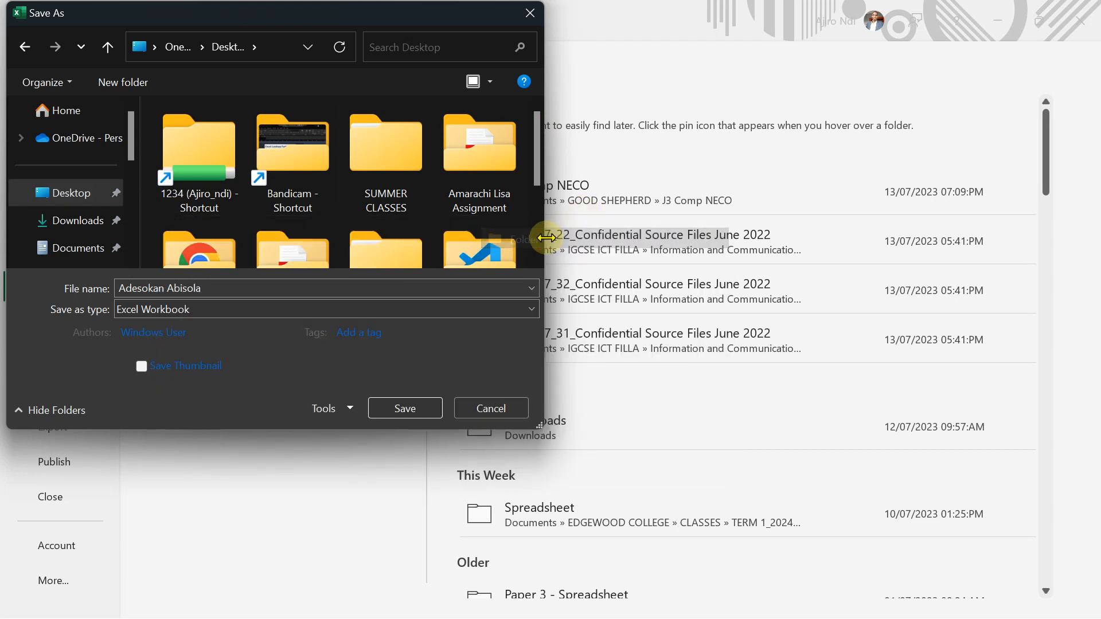
{"action": "type", "text": "S"}
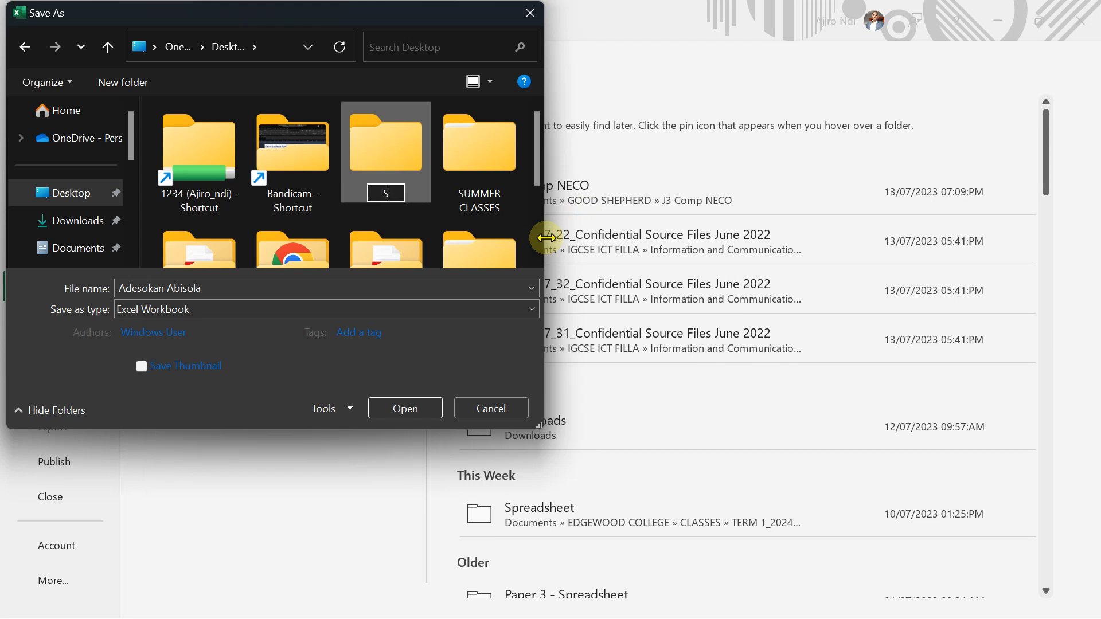
{"action": "type", "text": "preads"}
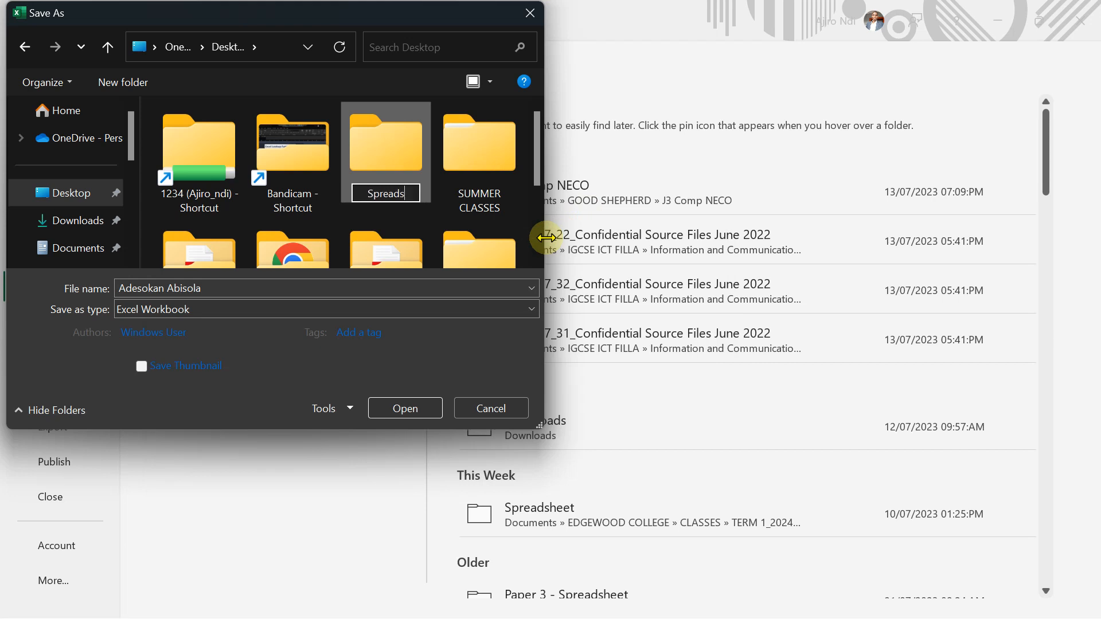
{"action": "type", "text": "heet Course"}
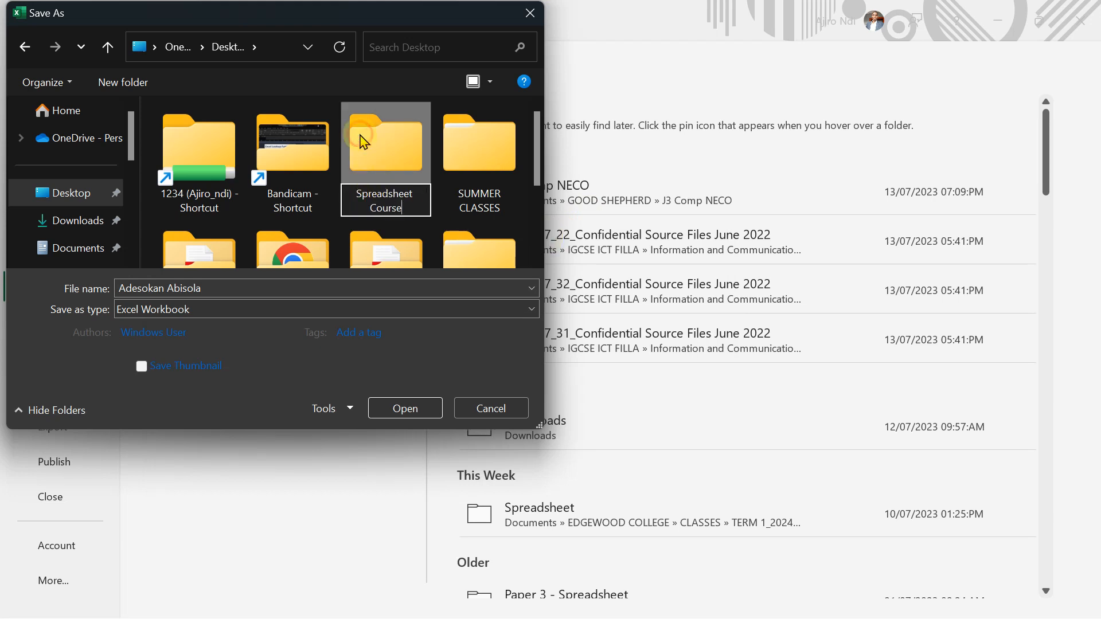
{"action": "double_click", "coordinate": [377, 142]}
Save the workbook in the Spreadsheet Course folder under the name Performing Basic Arithmetic - Part 2.
{"action": "left_click", "coordinate": [173, 290]}
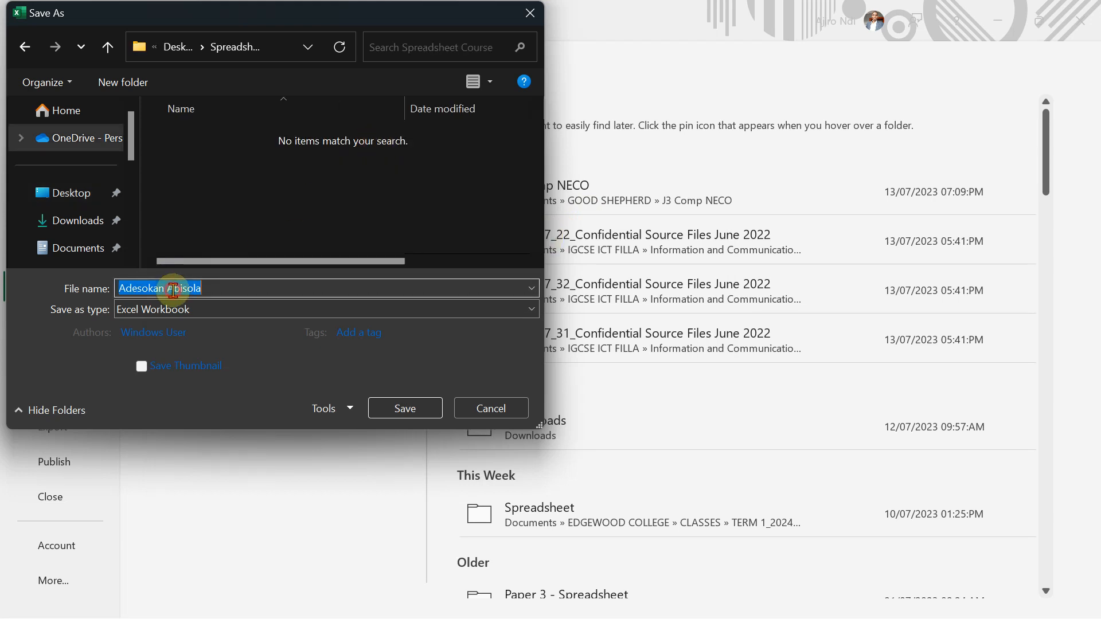
{"action": "type", "text": "Ar"}
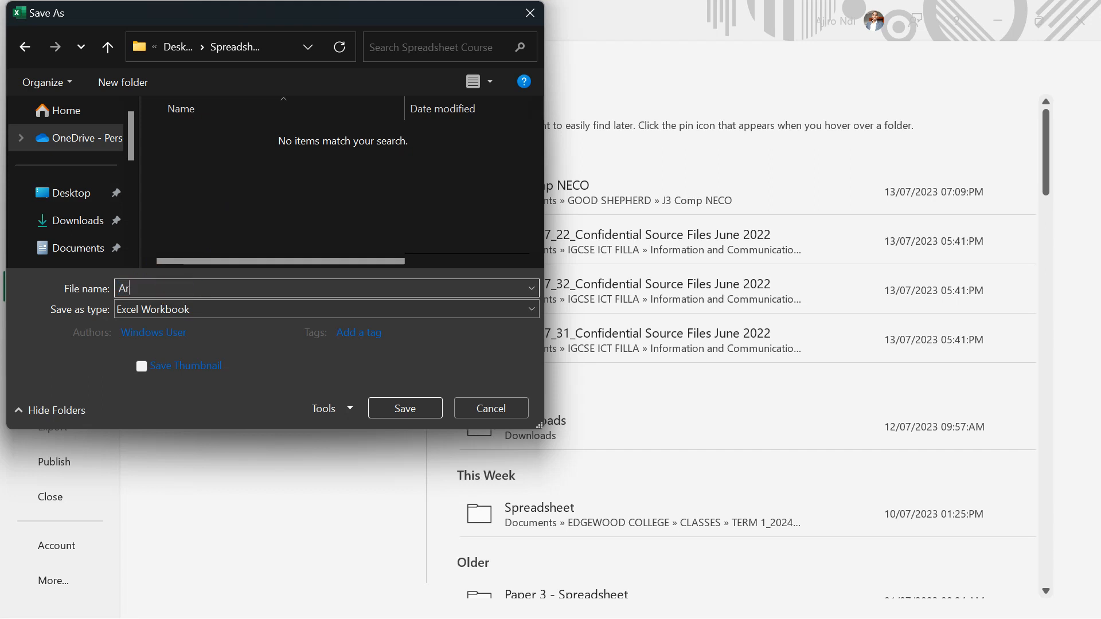
{"action": "type", "text": "ithmetic"}
{"action": "key", "text": "BackSpace"}
{"action": "type", "text": "Per"}
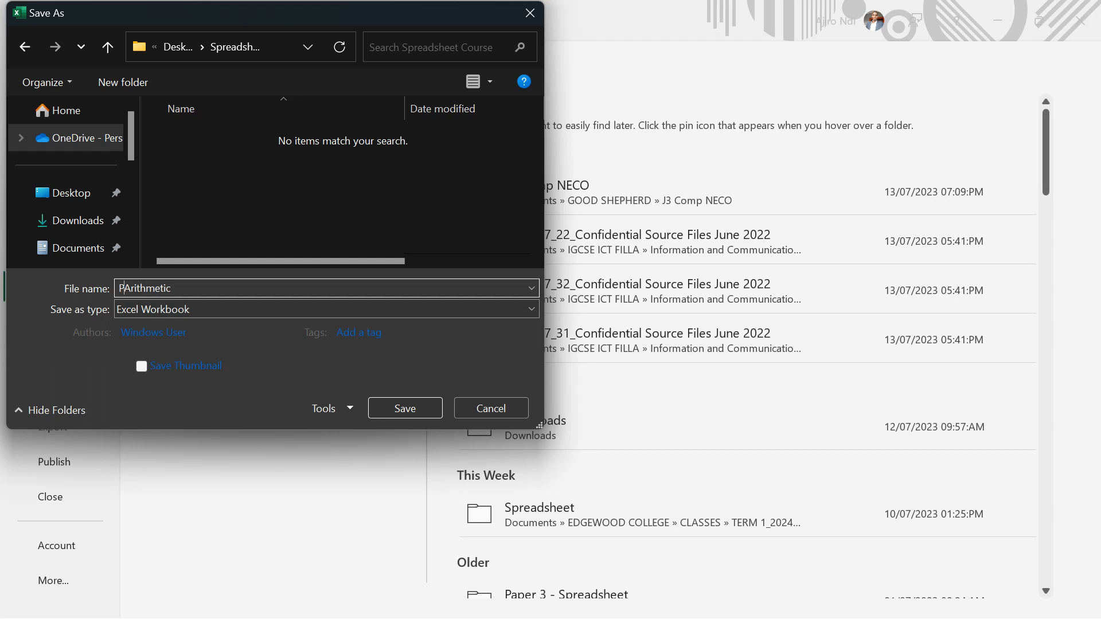
{"action": "type", "text": "forming Basic Arithmetic"}
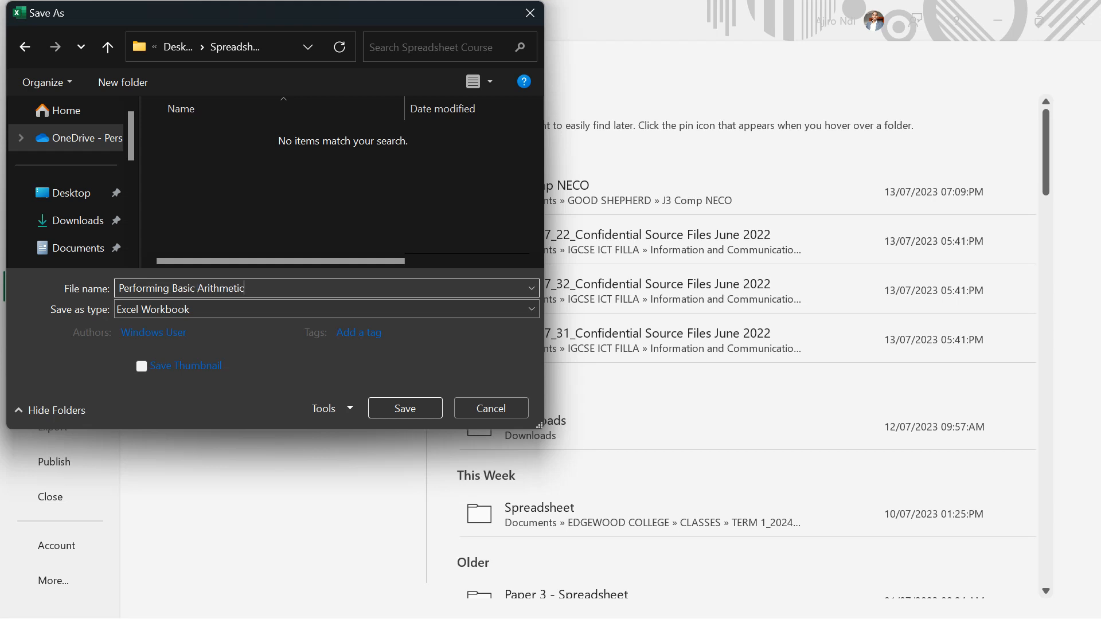
{"action": "type", "text": " - Part 2"}
{"action": "left_click", "coordinate": [394, 408]}
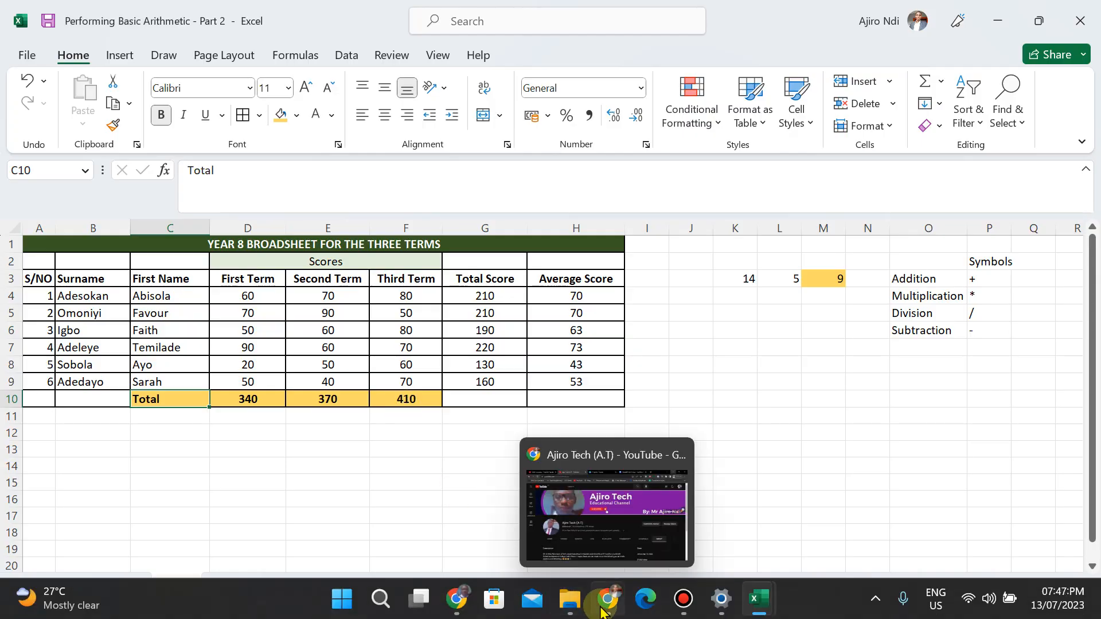
Switch to the Chrome window with the Ajiro Tech YouTube channel page.
{"action": "left_click", "coordinate": [602, 611]}
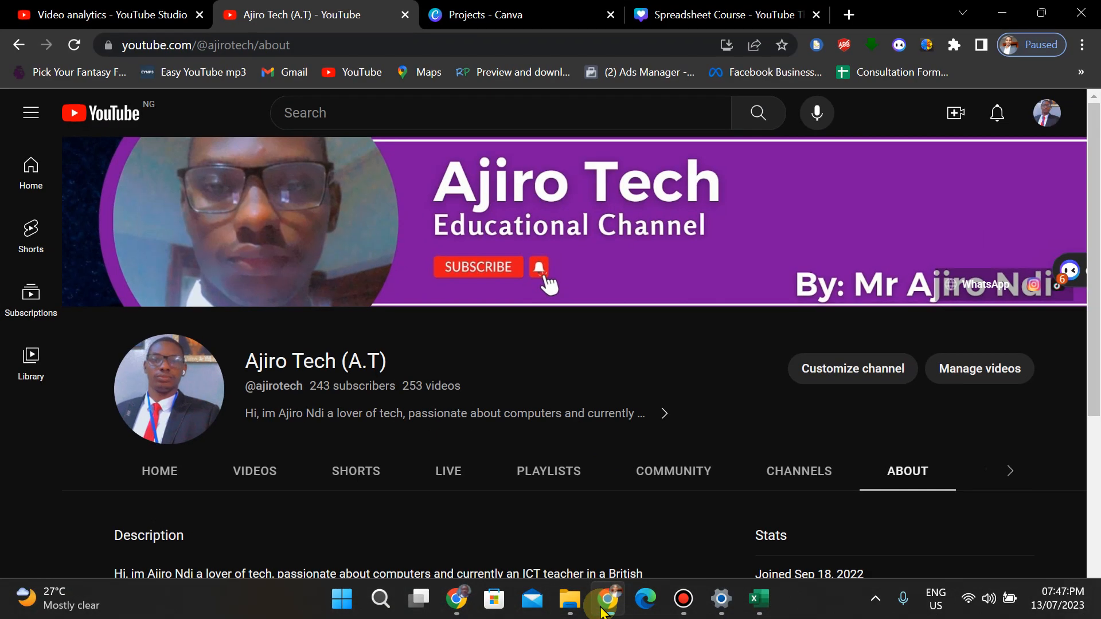